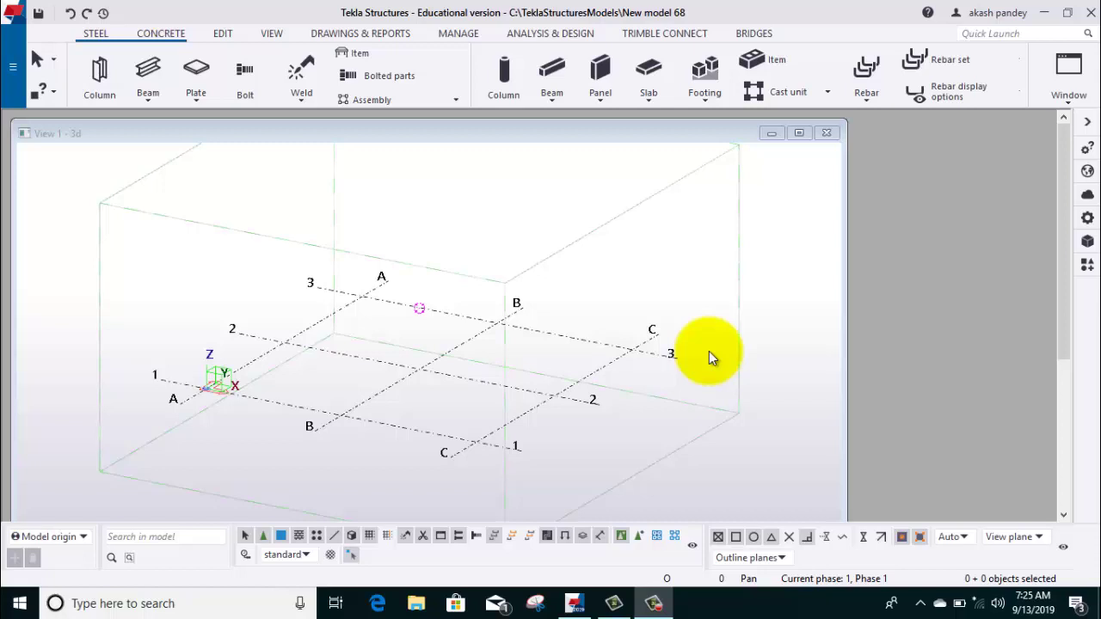
Step: Interrupt the running command and select the grid to display its properties
right_click(638, 248)
left_click(651, 256)
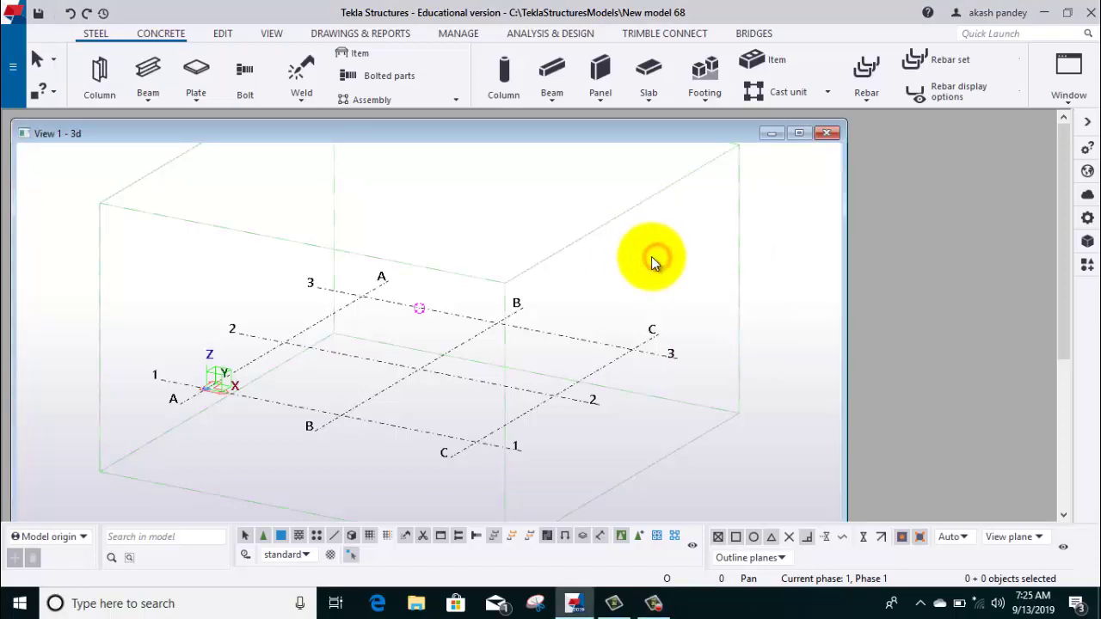
middle_click_drag(651, 257, 638, 251)
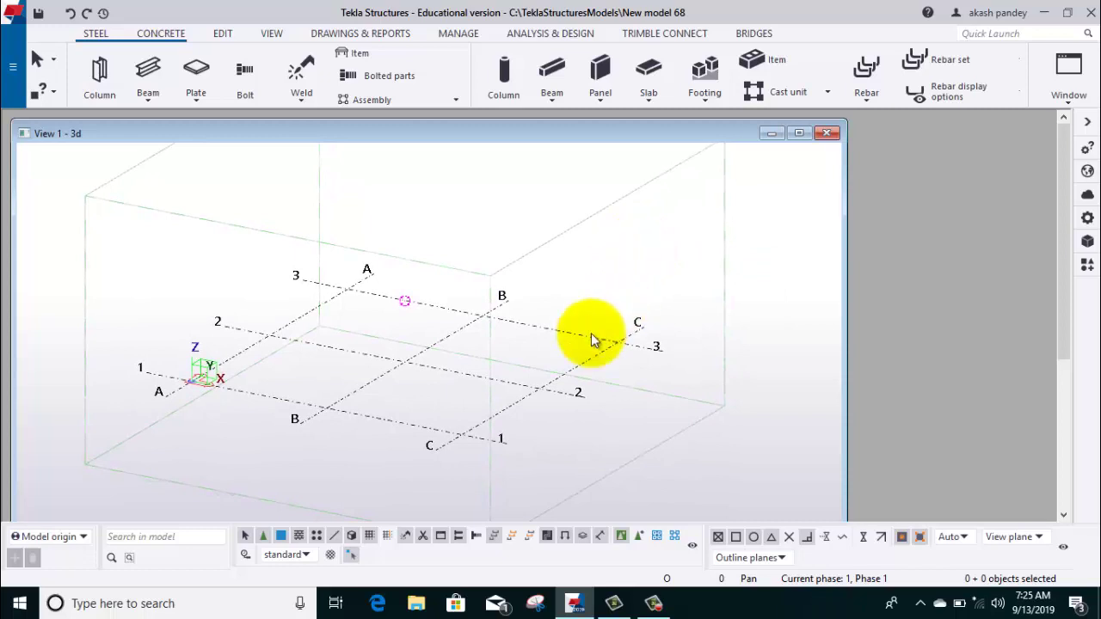
scroll(426, 377, "up", 2)
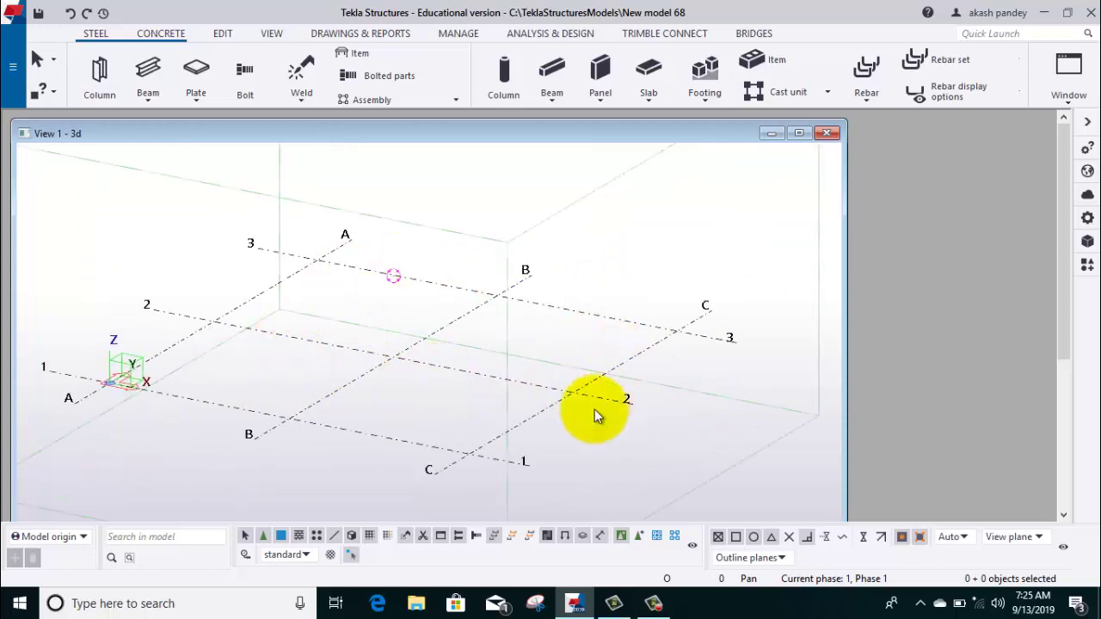
left_click(521, 426)
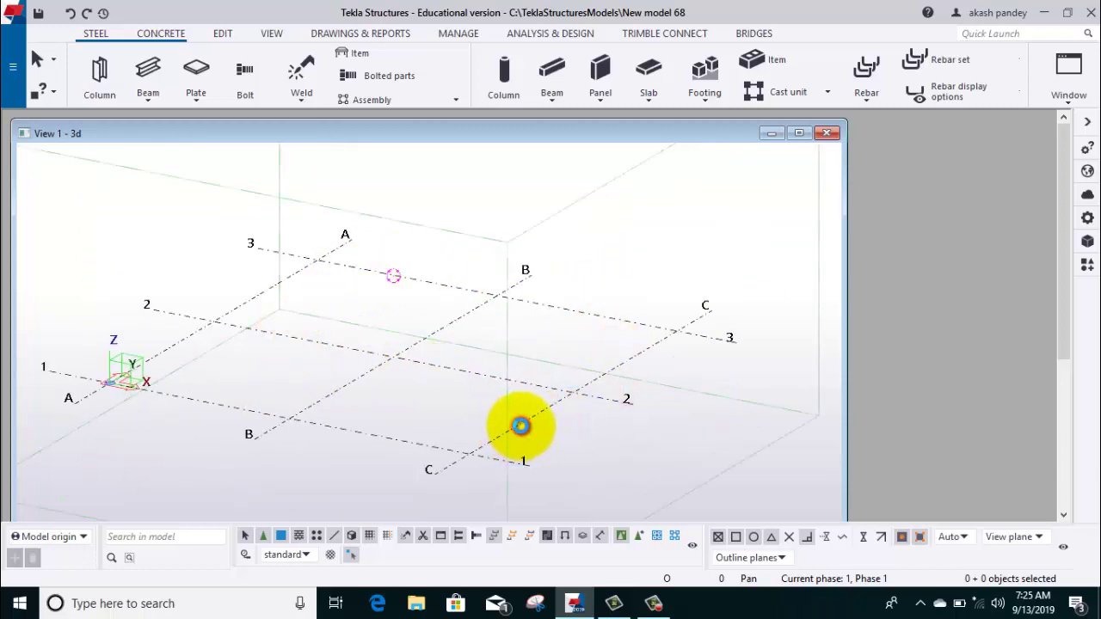
left_click(527, 420)
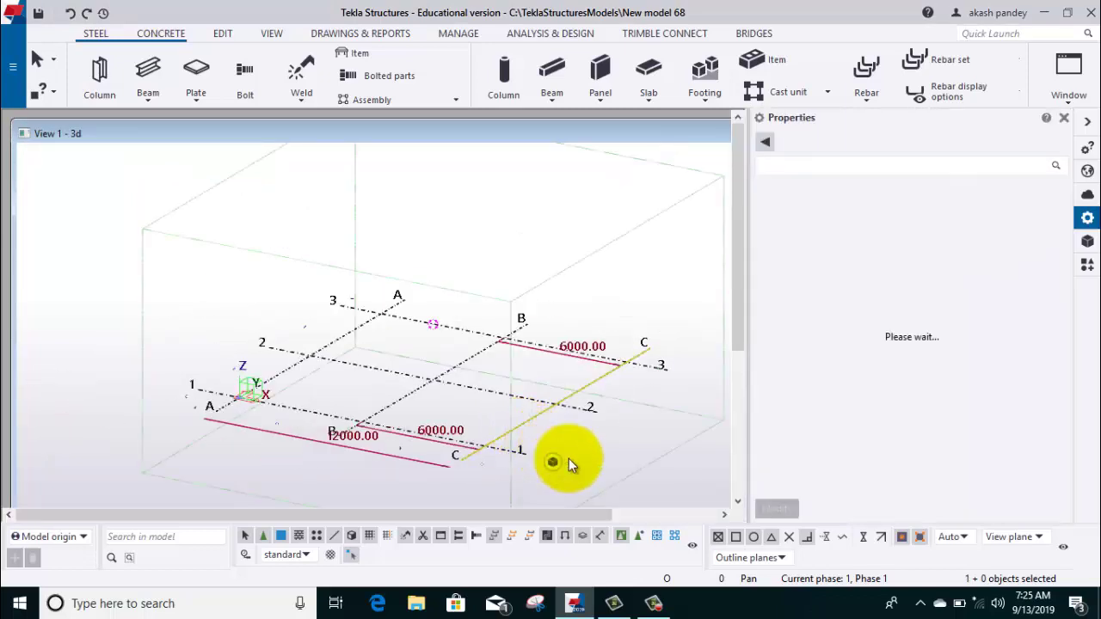
Step: Zoom in on the grid and inspect its X and Y coordinates (0.00 2*6000.00)
scroll(492, 456, "up", 2)
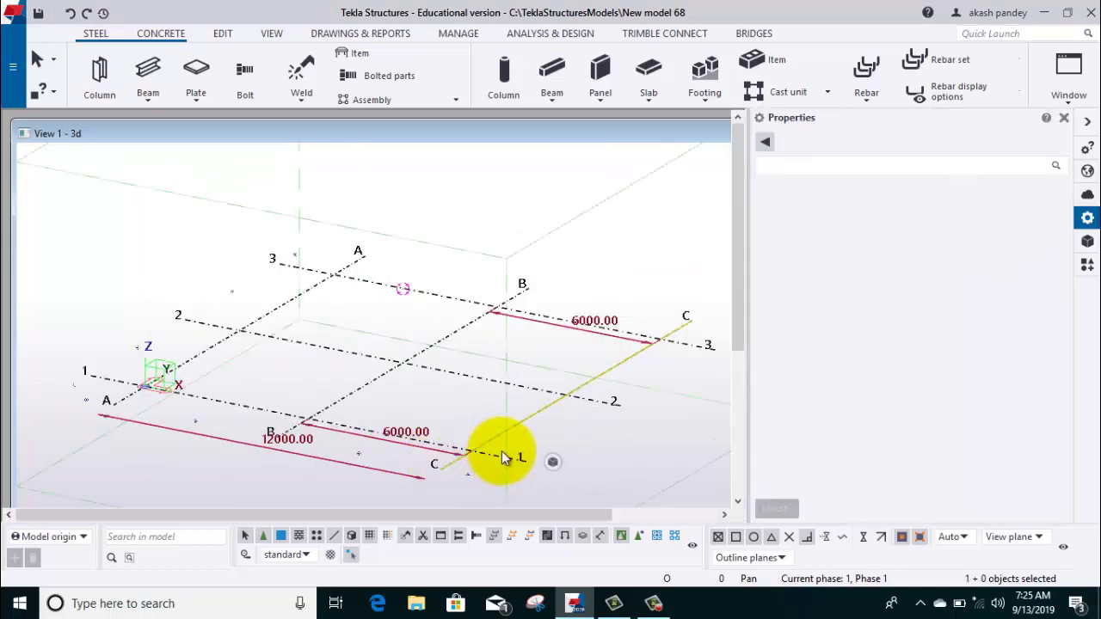
scroll(503, 457, "up", 2)
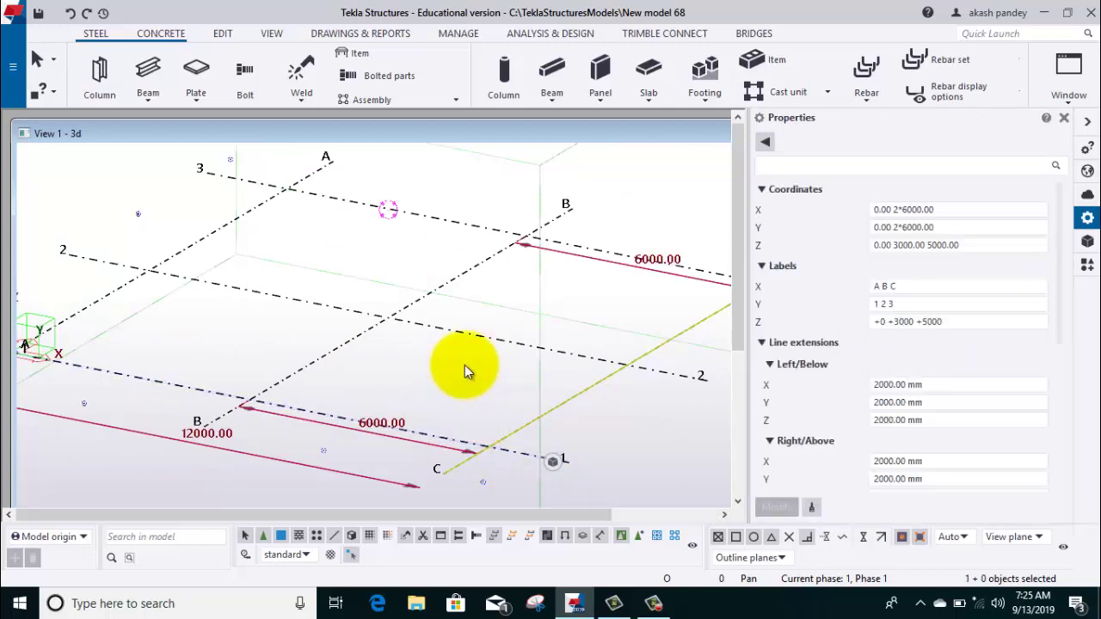
middle_click_drag(405, 334, 350, 311)
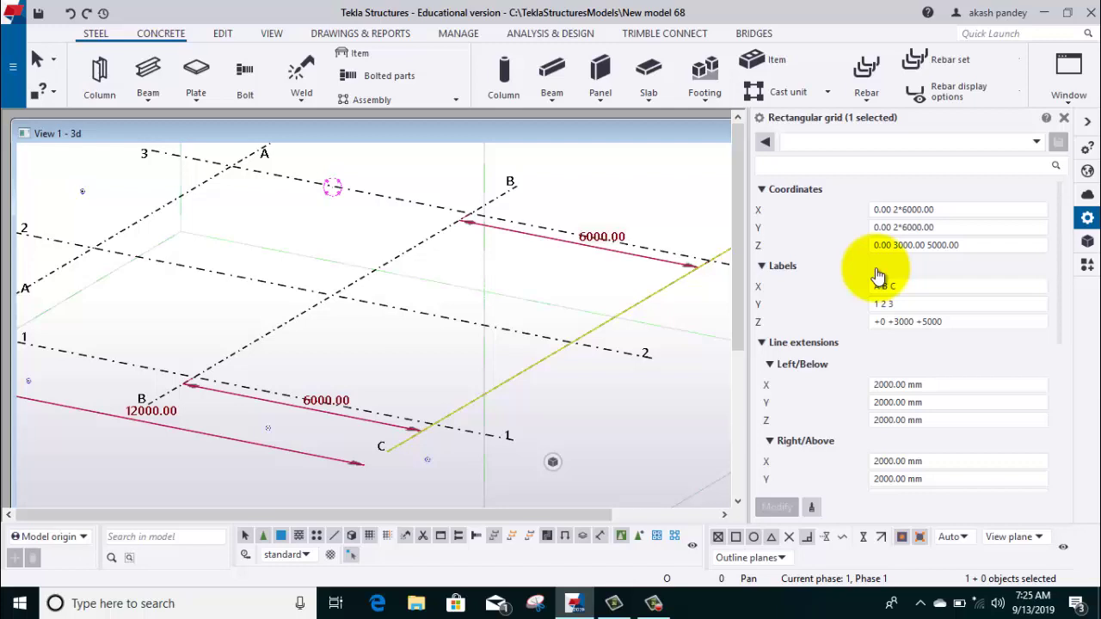
left_click(655, 606)
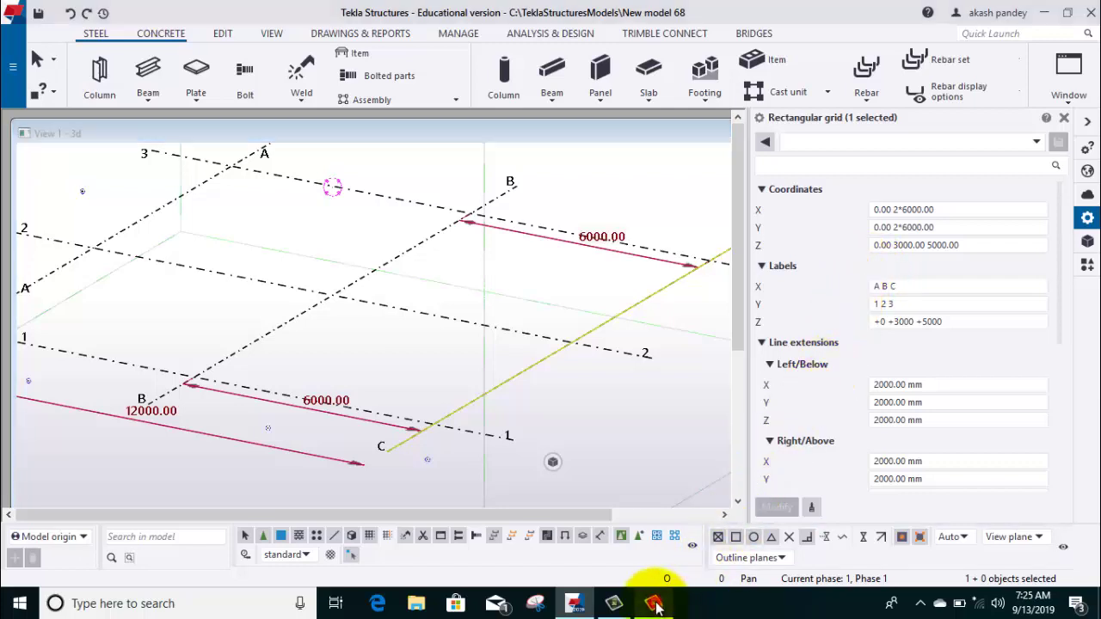
left_click(997, 523)
left_click(946, 227)
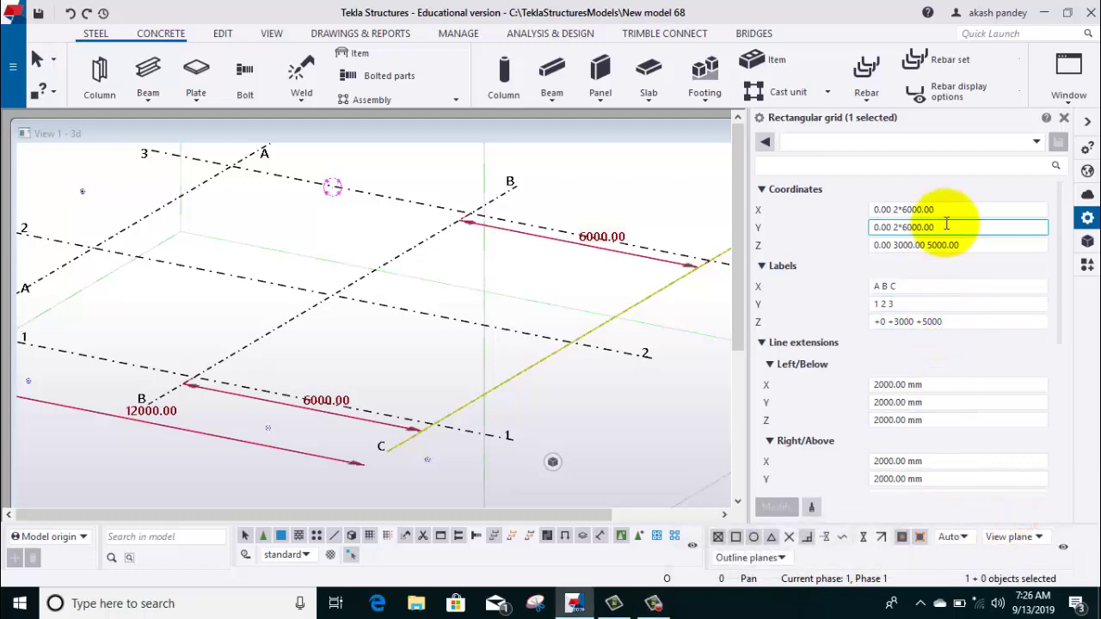
left_click(951, 209)
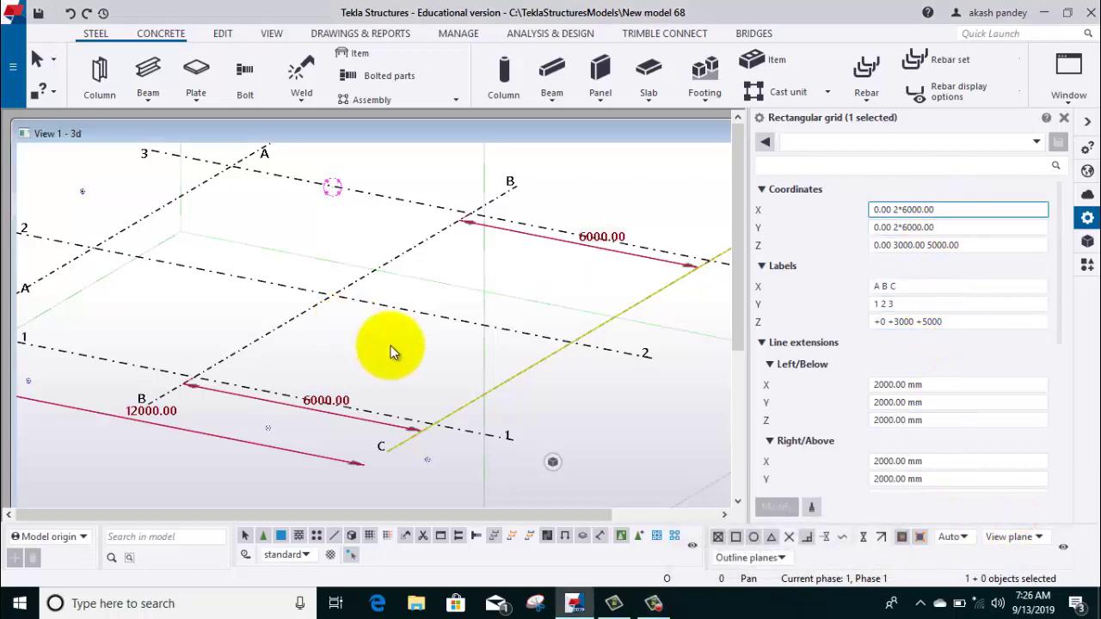
scroll(389, 347, "down", 2)
scroll(499, 405, "up", 1)
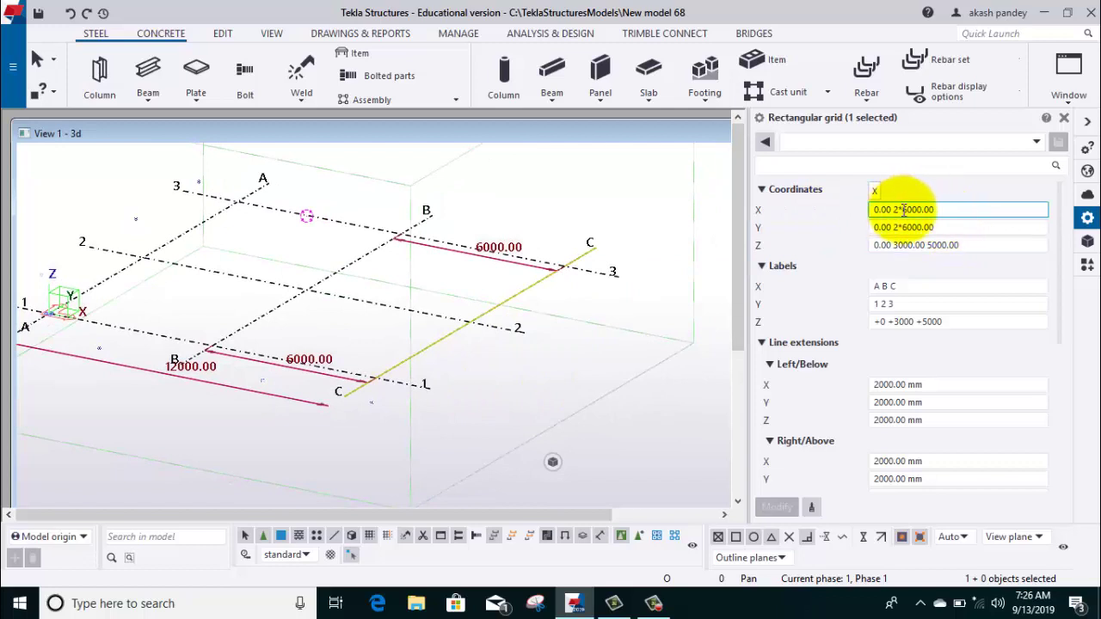
Step: Change the X grid coordinates to 0.00 8*4000.00
left_click(903, 209)
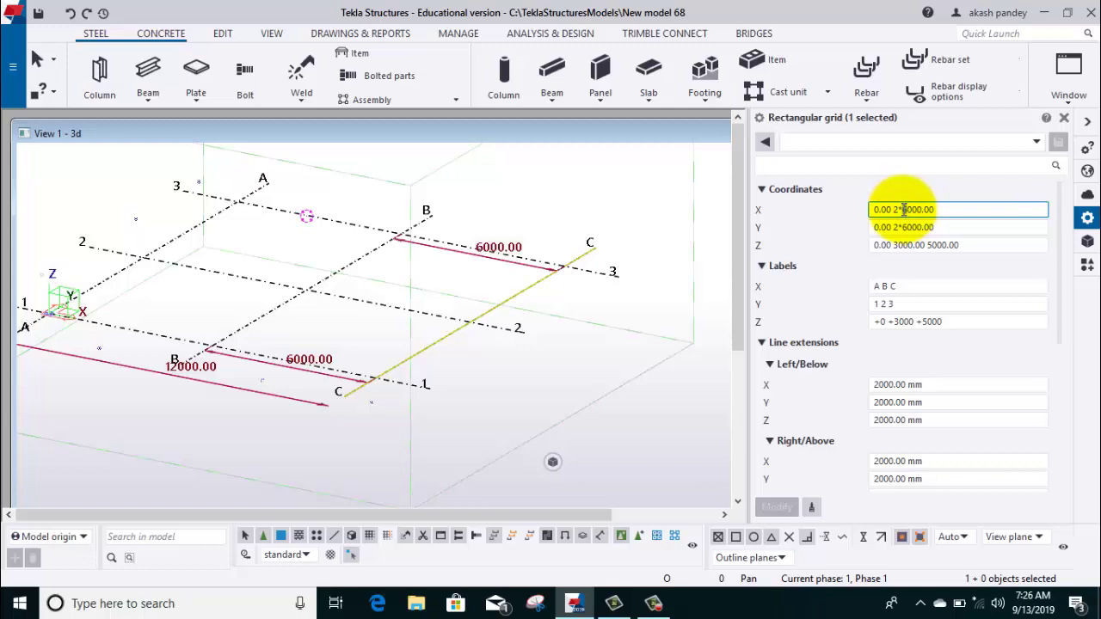
key("Delete")
type("4")
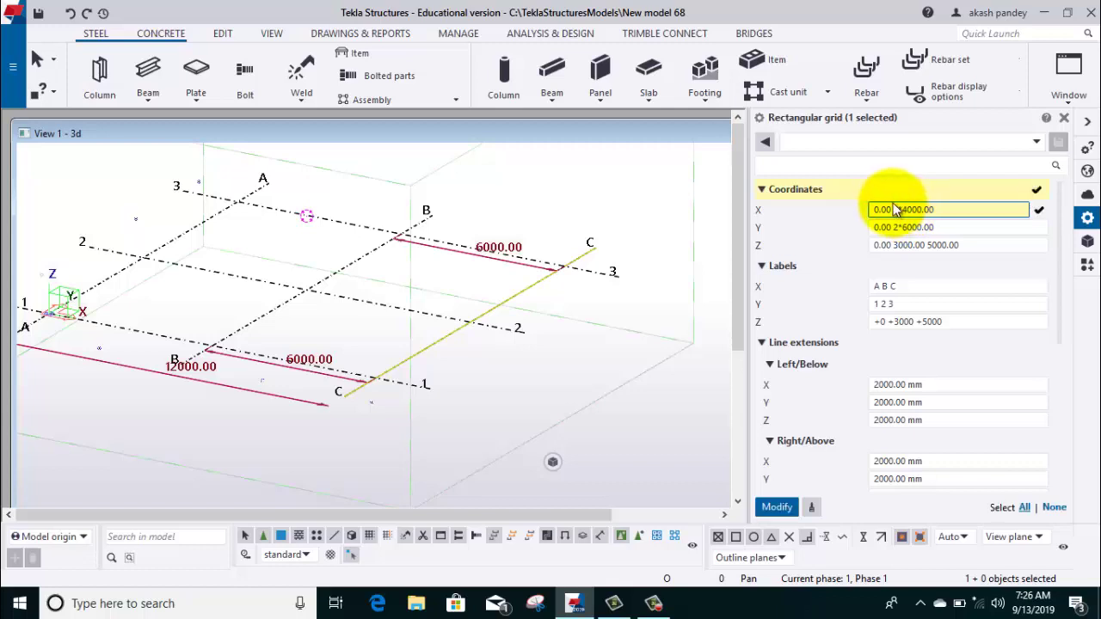
left_click(896, 210)
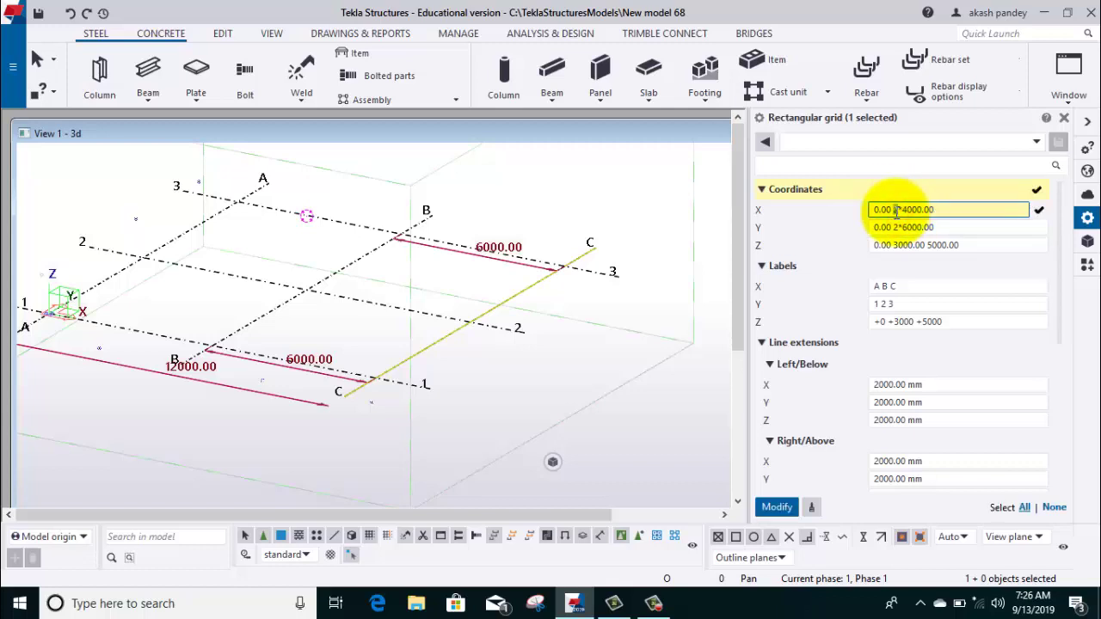
key("Delete")
type("8")
Step: Change the Y grid coordinates to 0.00 6*3000.00
left_click(899, 227)
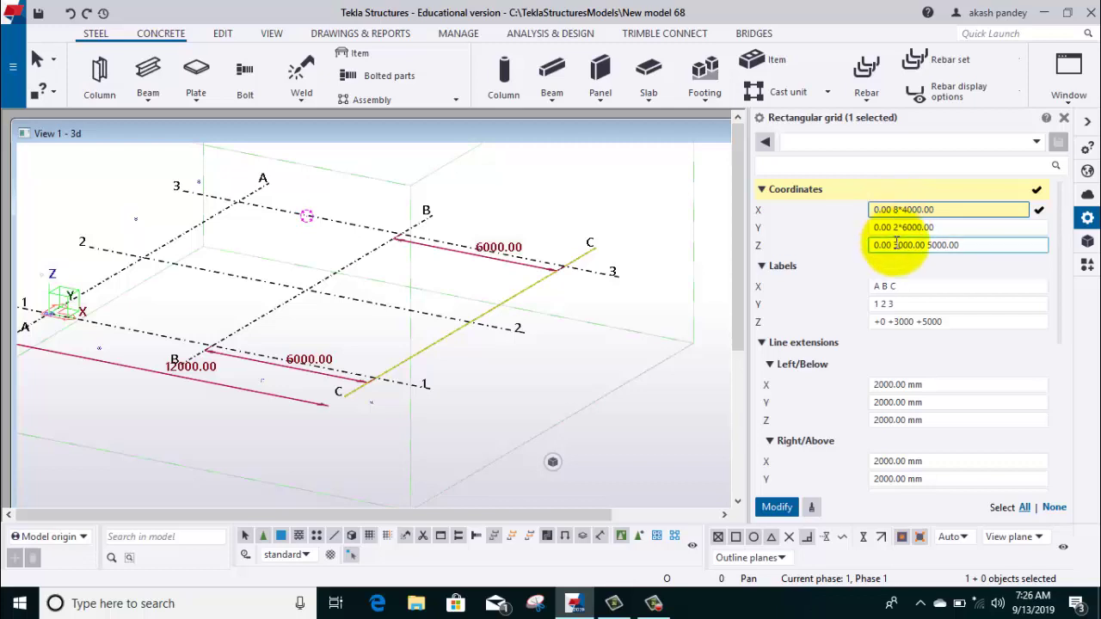
left_click(895, 227)
key("Delete")
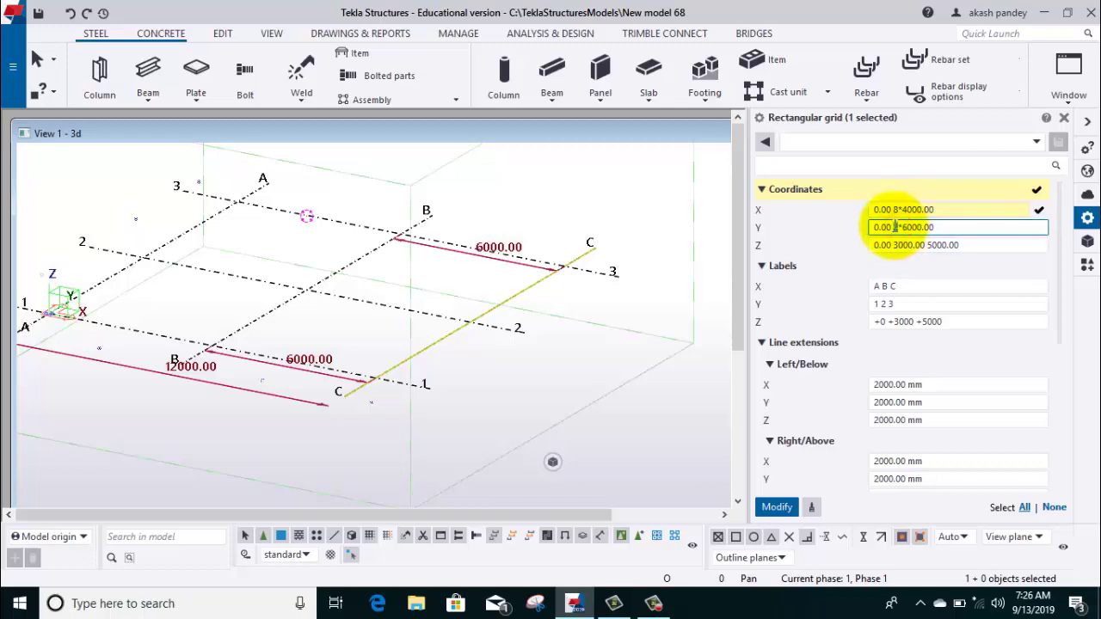
type("8")
key("BackSpace")
type("6")
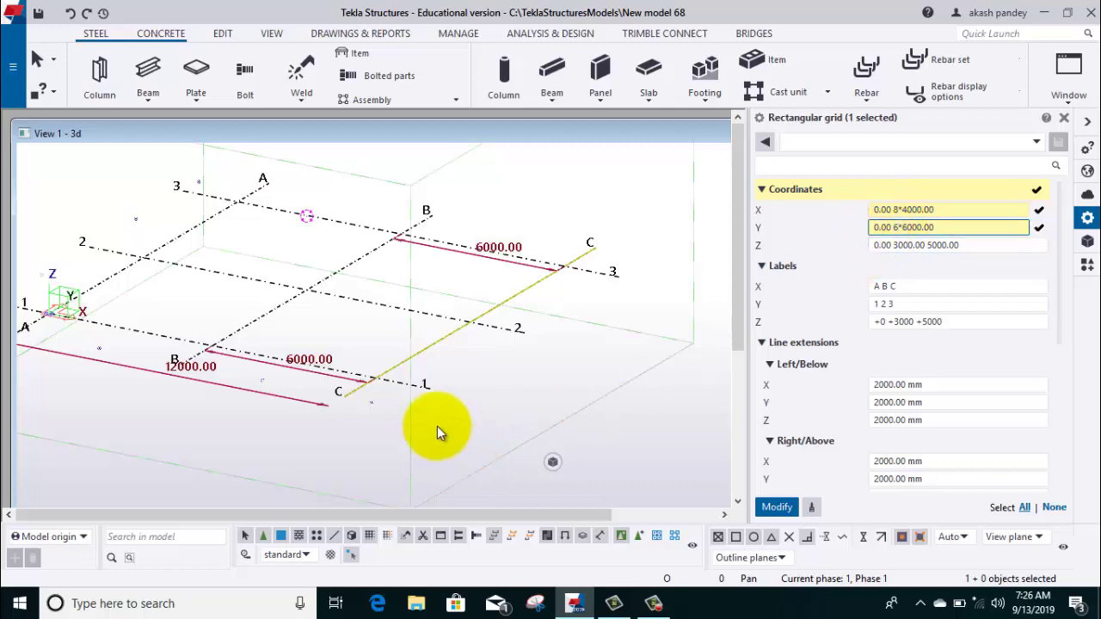
scroll(434, 425, "down", 2)
scroll(142, 352, "up", 3)
scroll(139, 342, "up", 2)
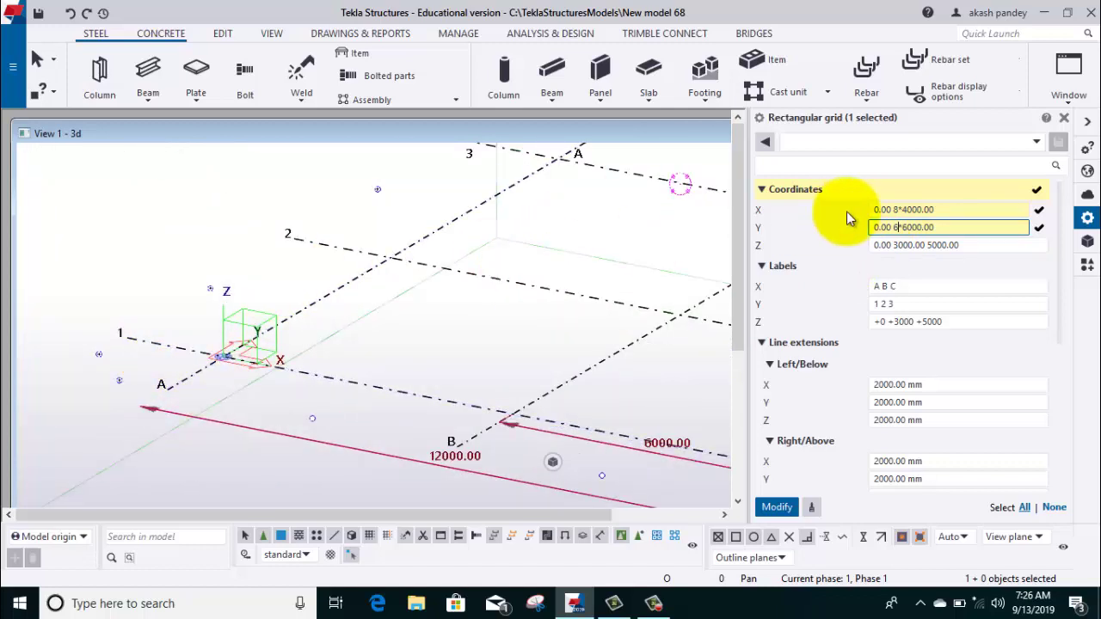
left_click(906, 227)
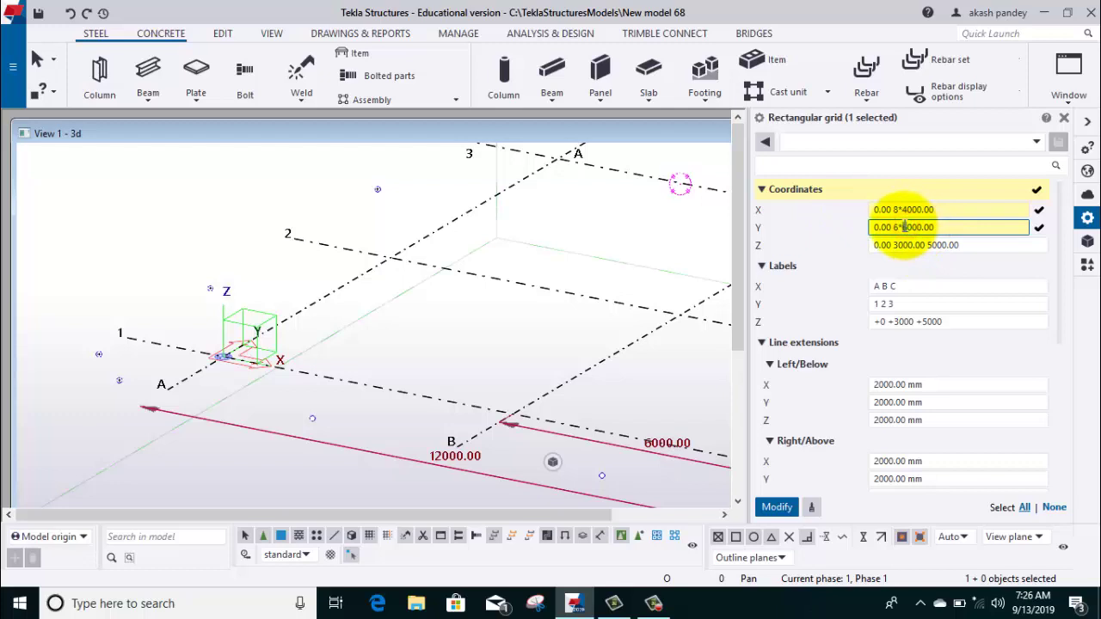
type("3")
Step: Set the Z grid levels to 0.00 5000.00 6500.00 7500
left_click(965, 245)
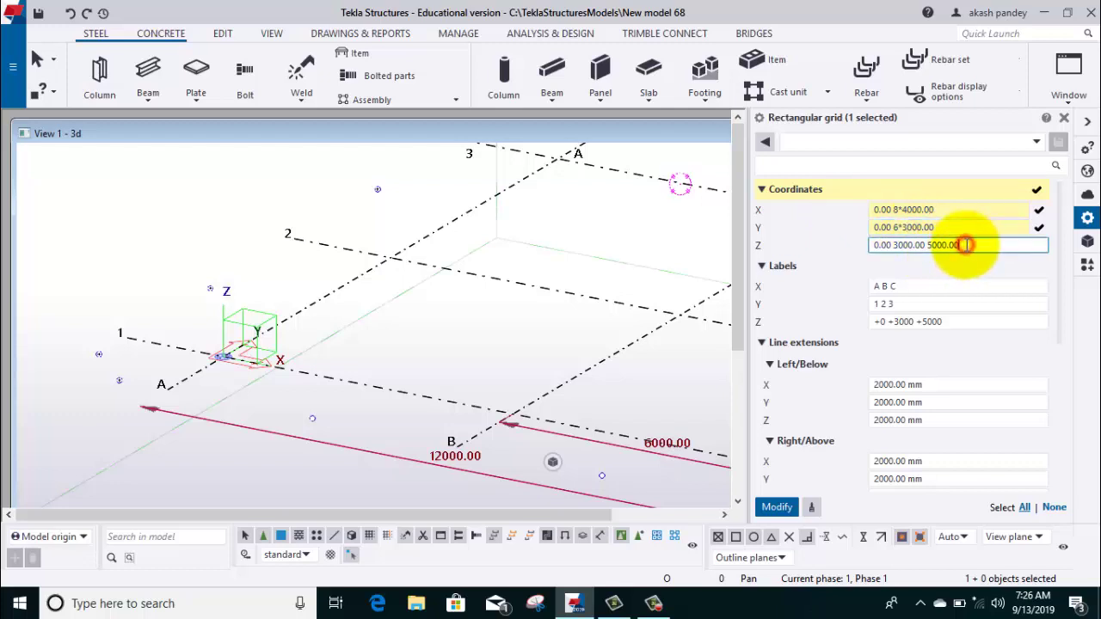
left_click(894, 245)
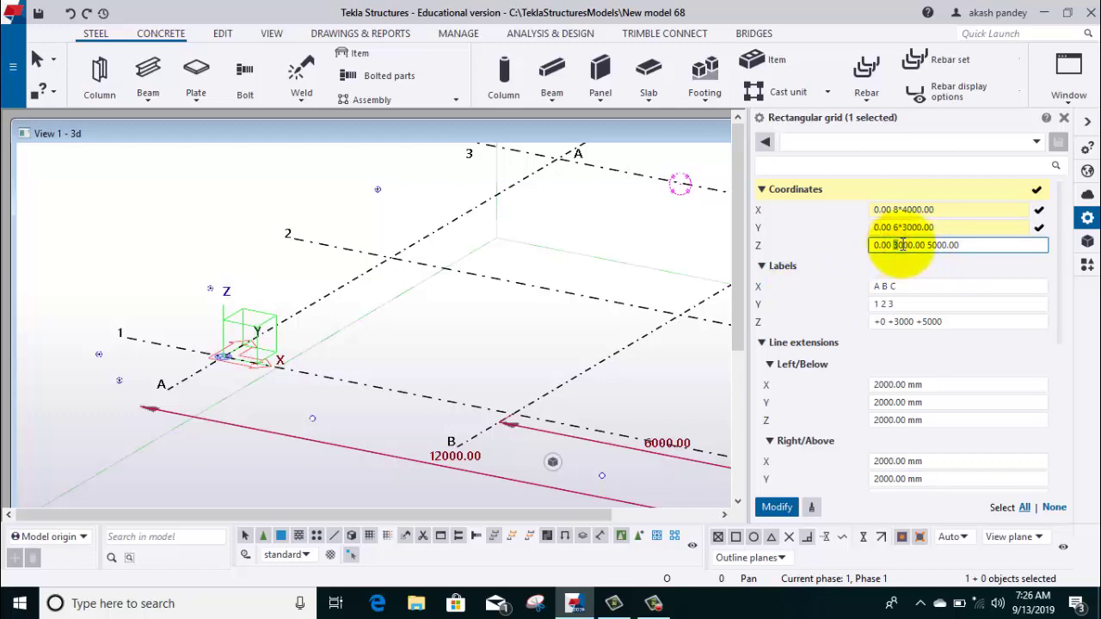
key("Delete")
type("5")
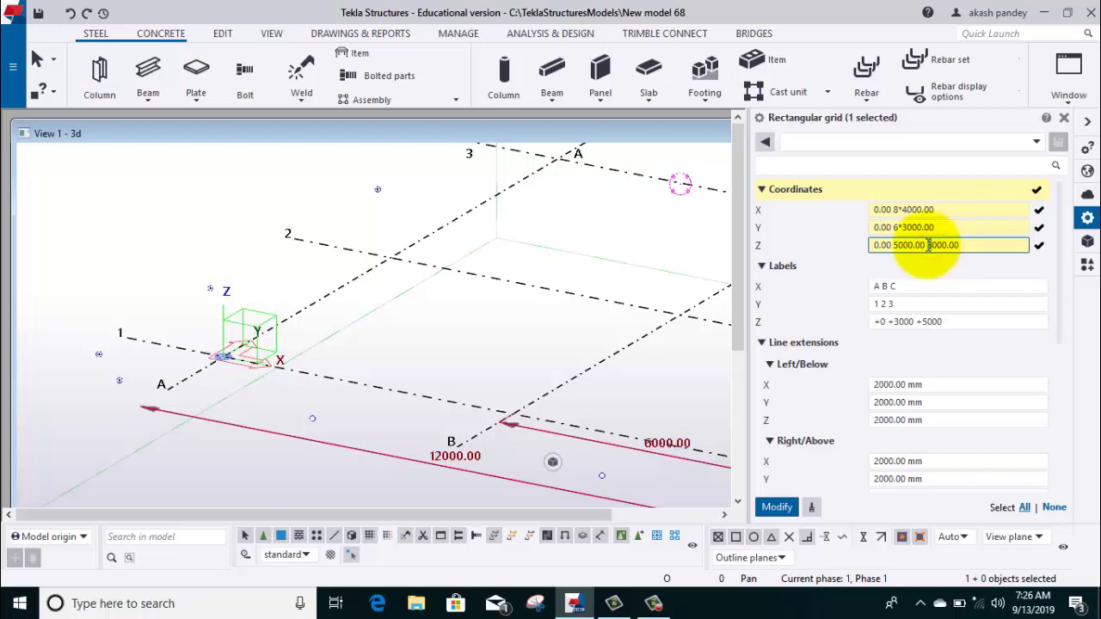
key("Delete")
key("Delete")
type("65")
left_click(972, 245)
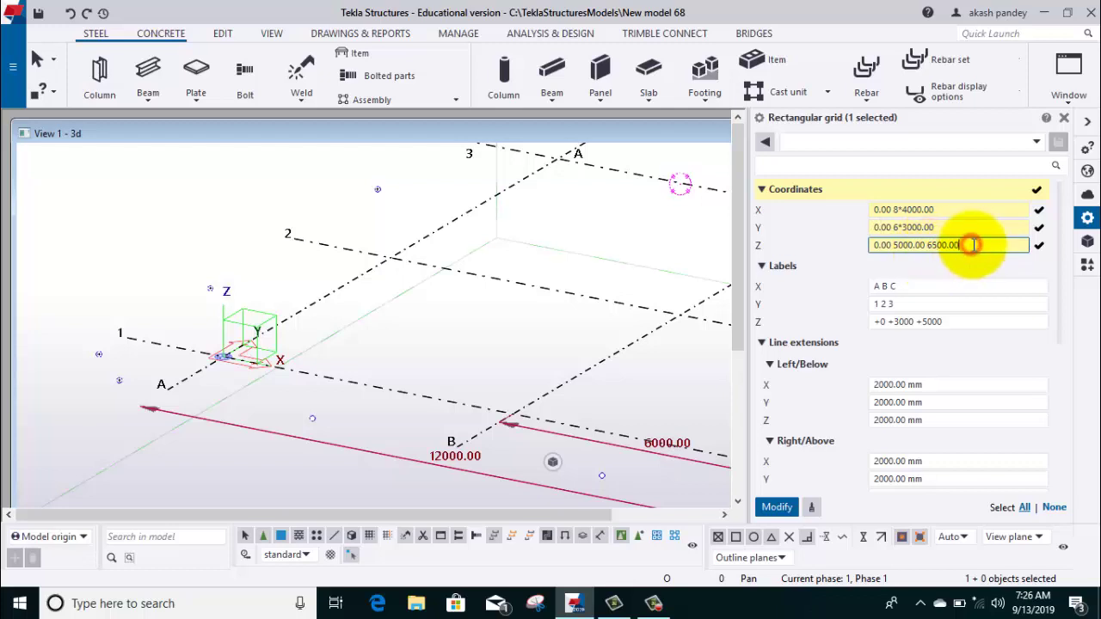
type(" 7")
type("500")
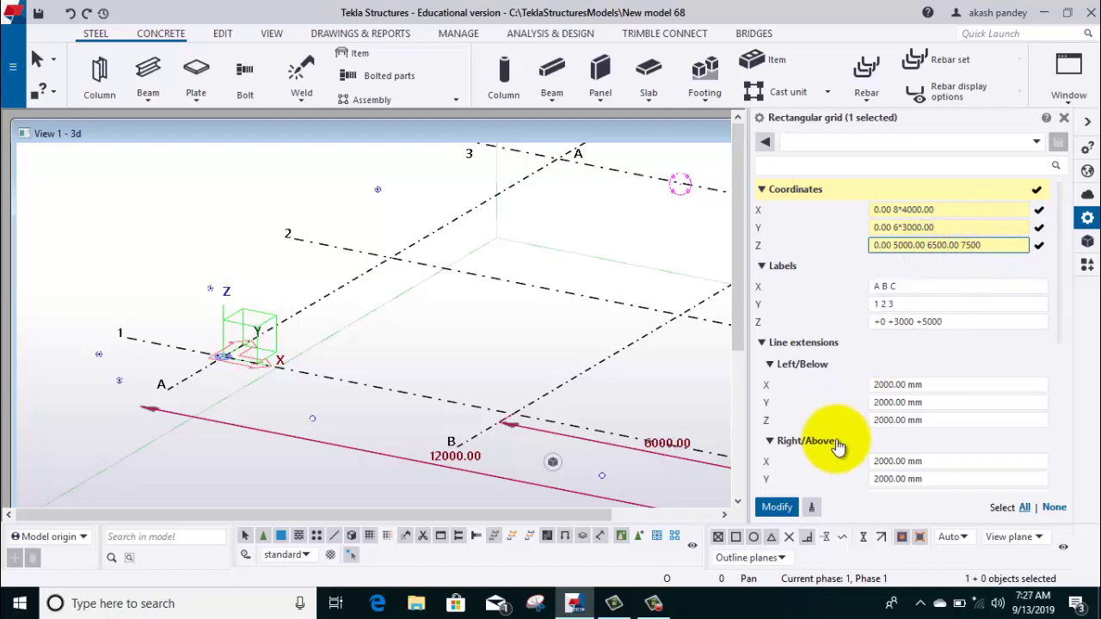
Step: Extend the X labels to A–I and the Y labels to 1 2 3 4 6 7
left_click(934, 288)
left_click(903, 209)
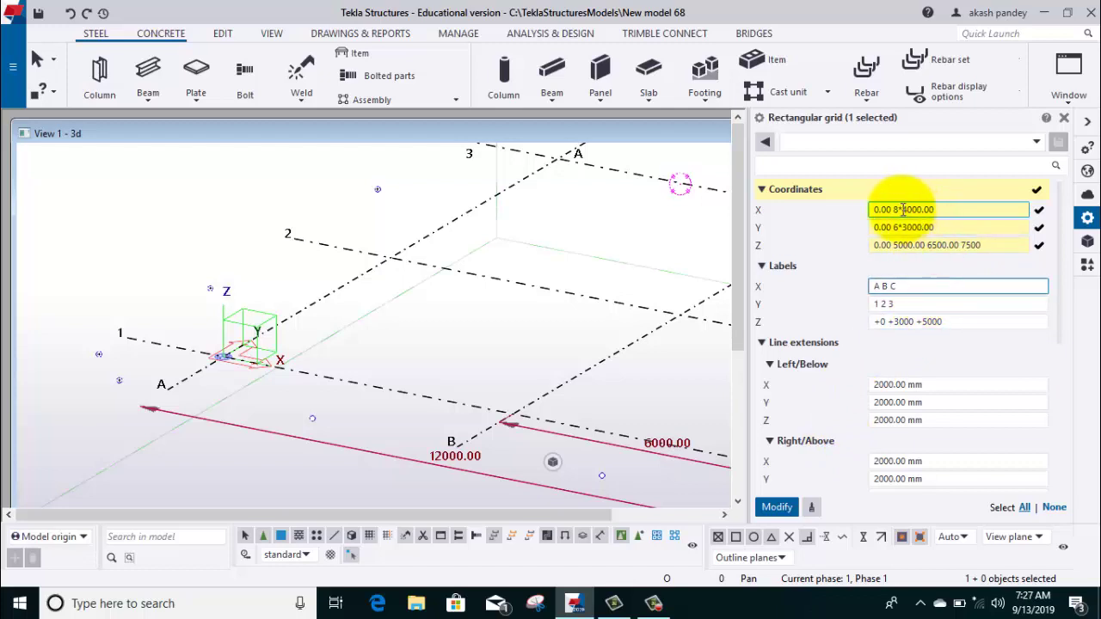
left_click(907, 288)
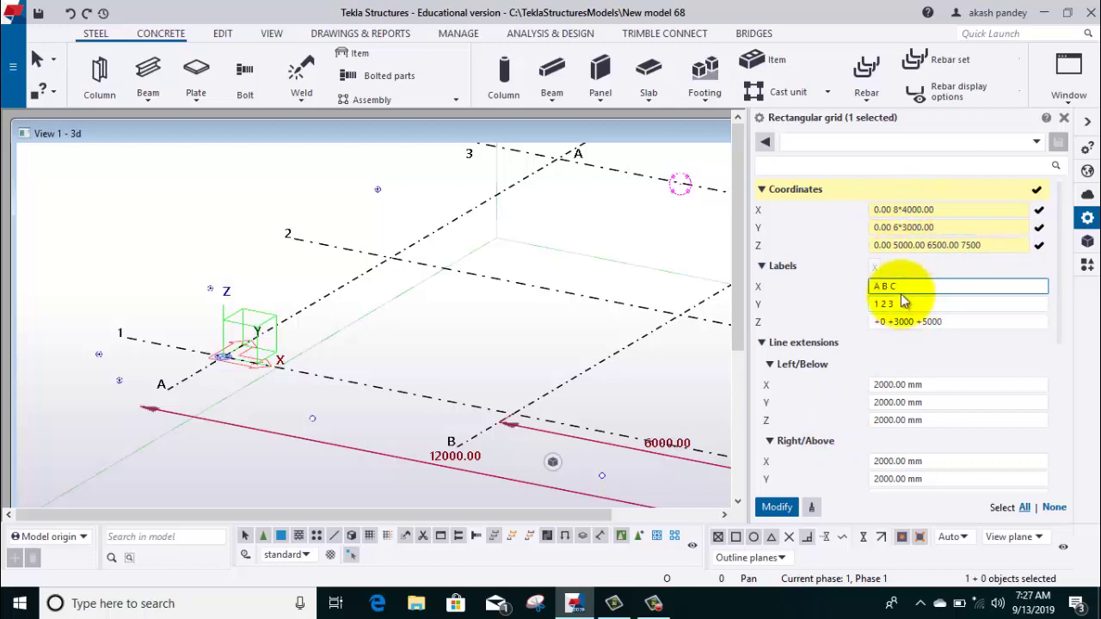
type(" D E ")
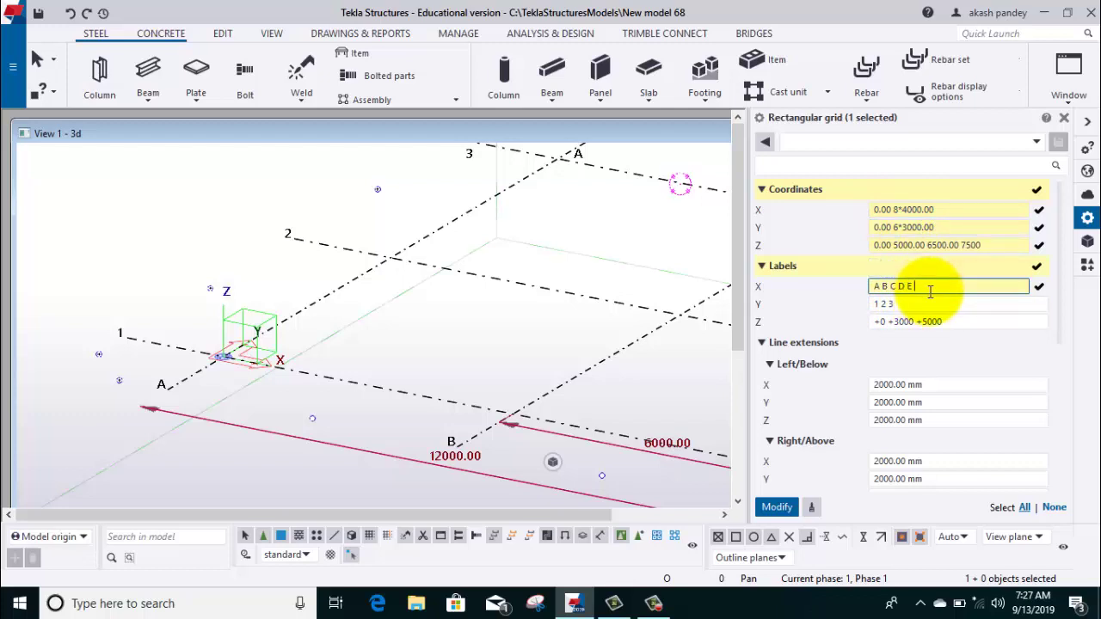
type("F G H")
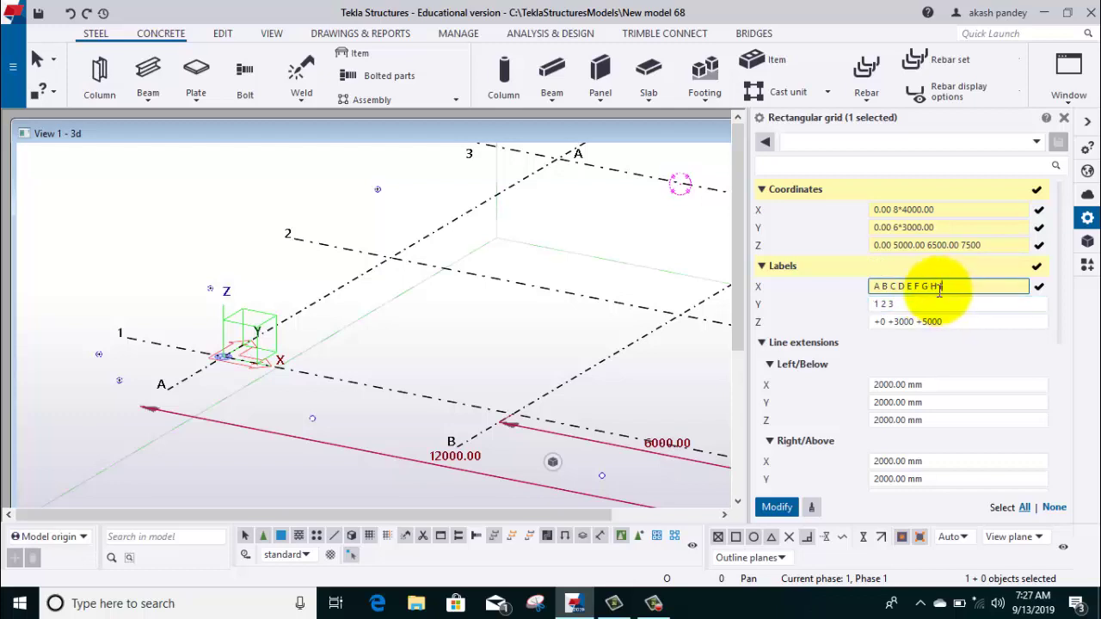
type(" I")
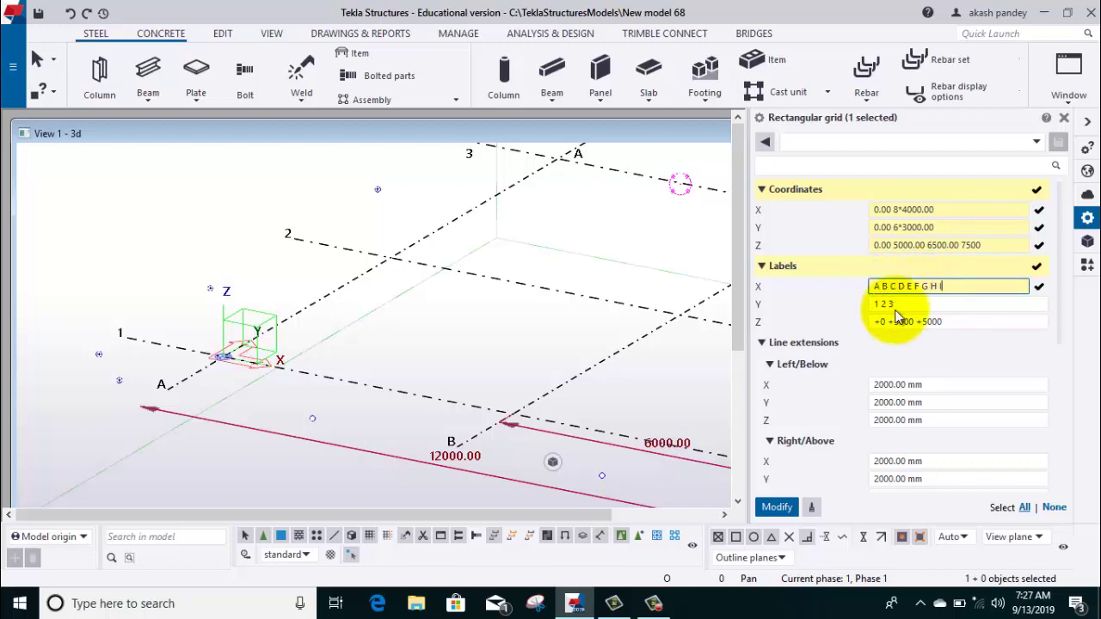
left_click(908, 306)
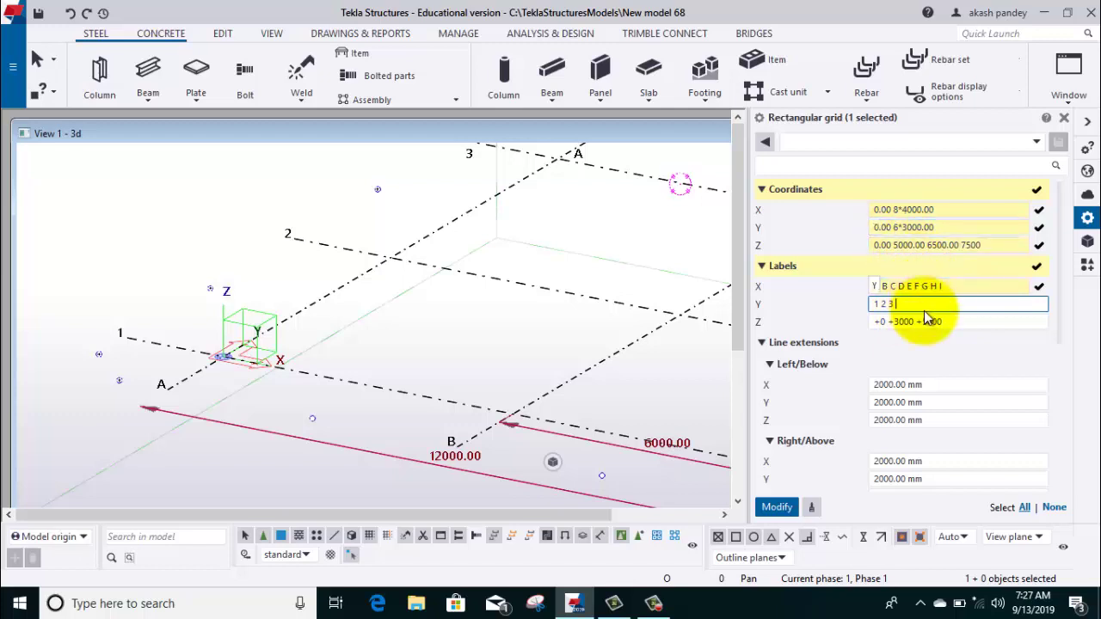
type("4 5")
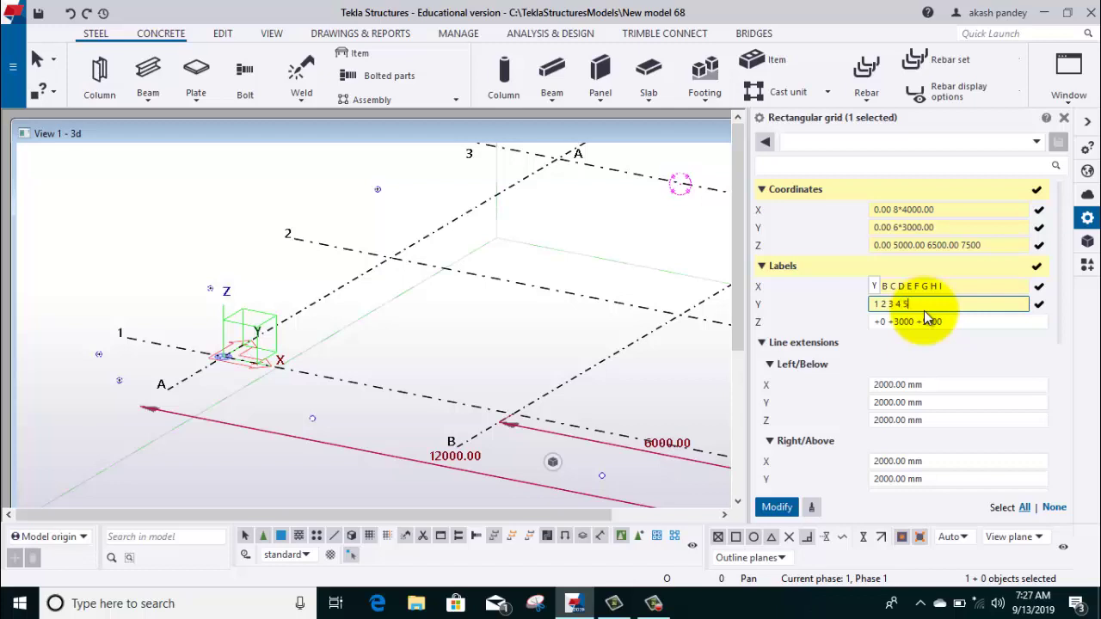
type(" 6")
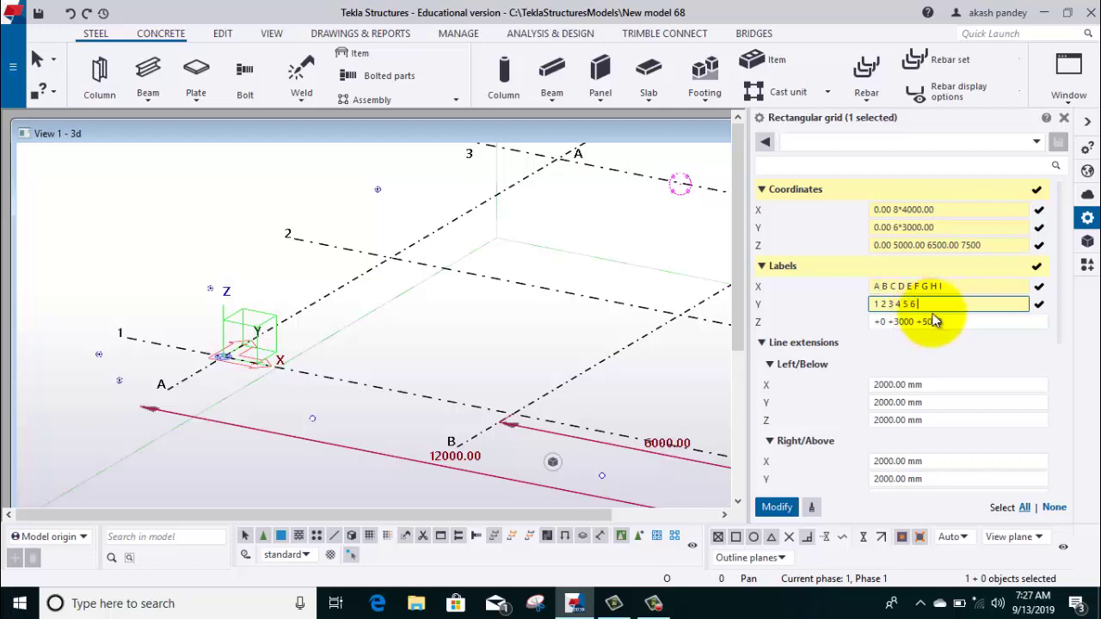
type(" 7")
Step: Replace the Z level labels with +0 +5000+6500+7500
left_click(957, 321)
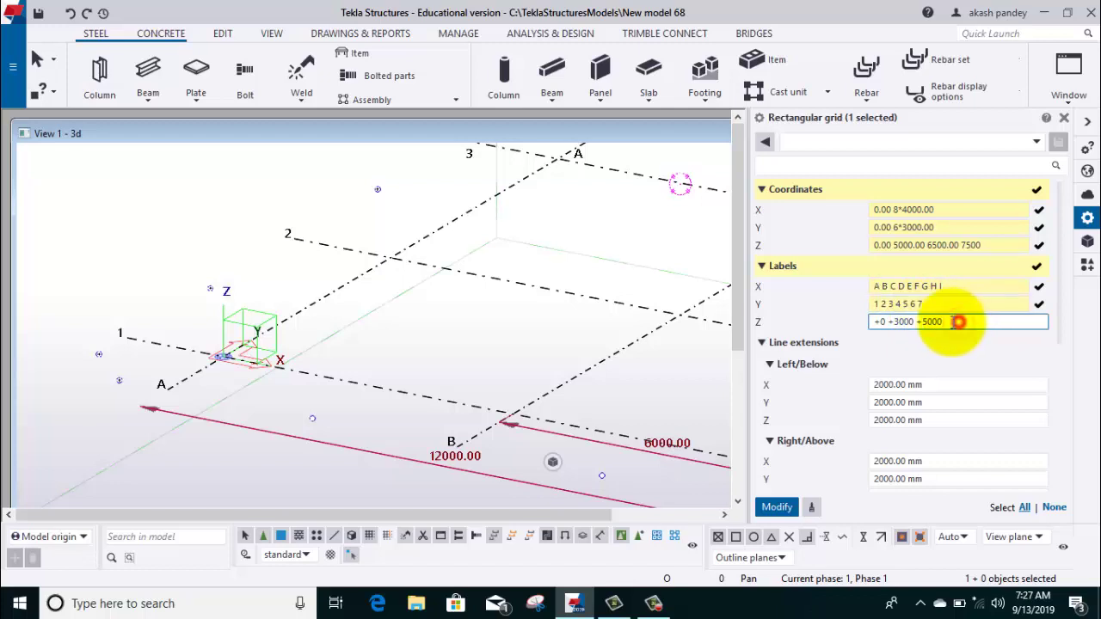
left_click_drag(958, 322, 896, 320)
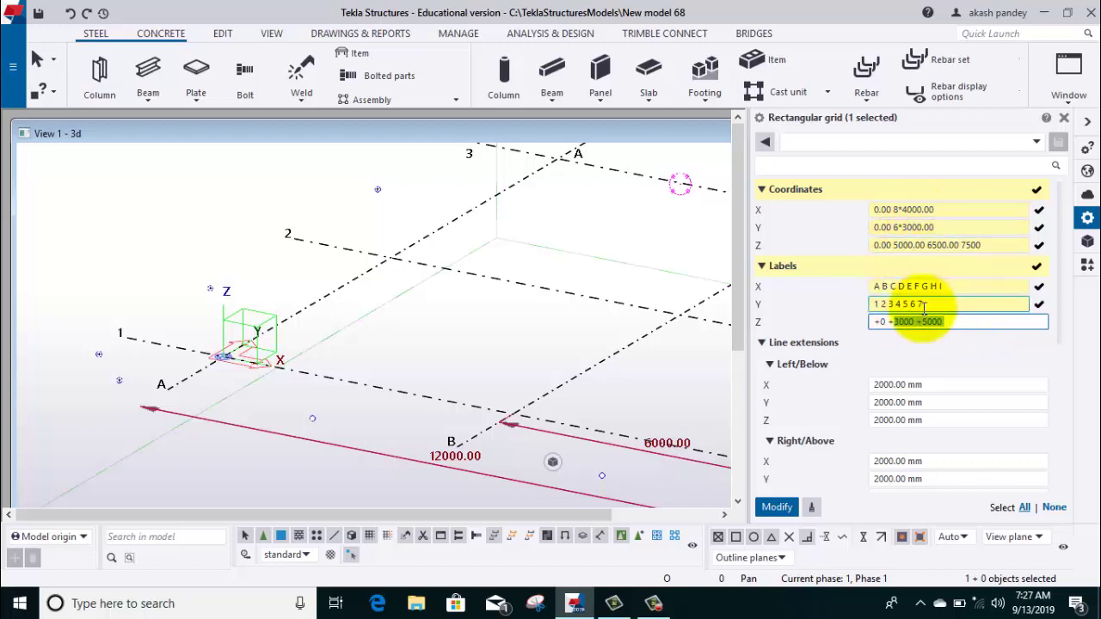
type("500")
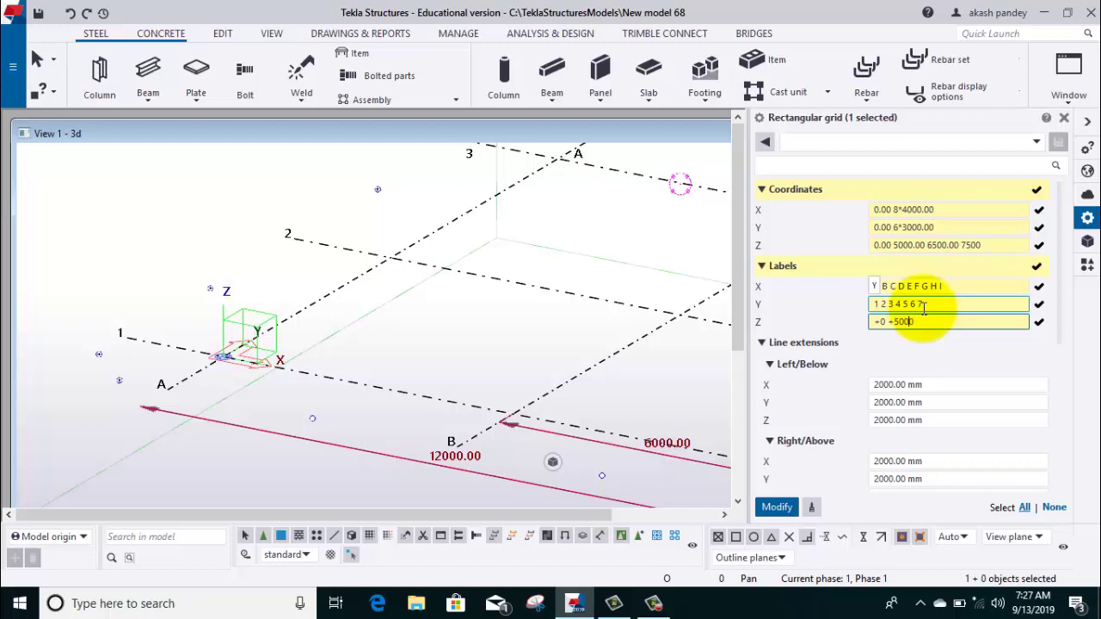
type("0+")
type("6500+")
type("75")
type("00")
Step: Commit the Z labels +0 +5000 +6500 +7500 and pan to see more grid
left_click(975, 384)
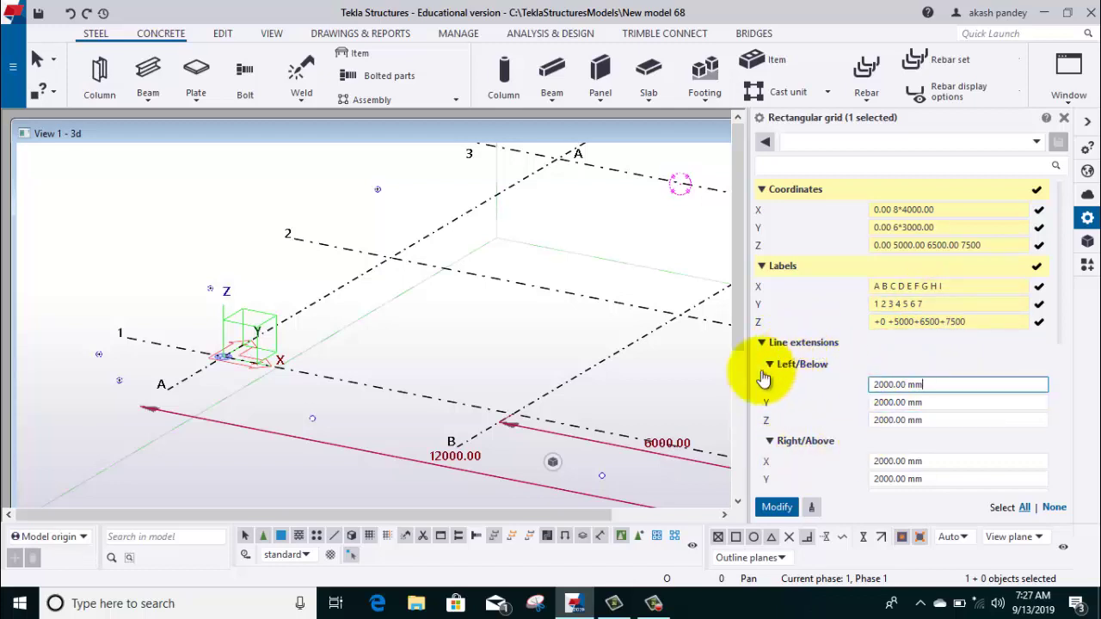
scroll(50, 378, "up", 2)
scroll(121, 381, "up", 2)
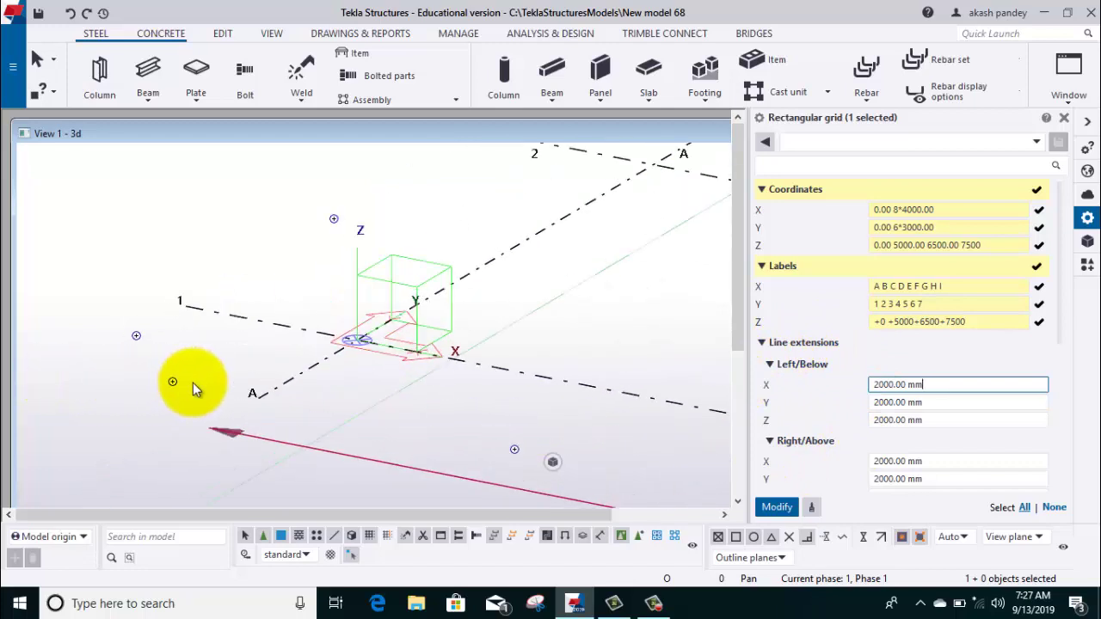
scroll(446, 339, "up", 3)
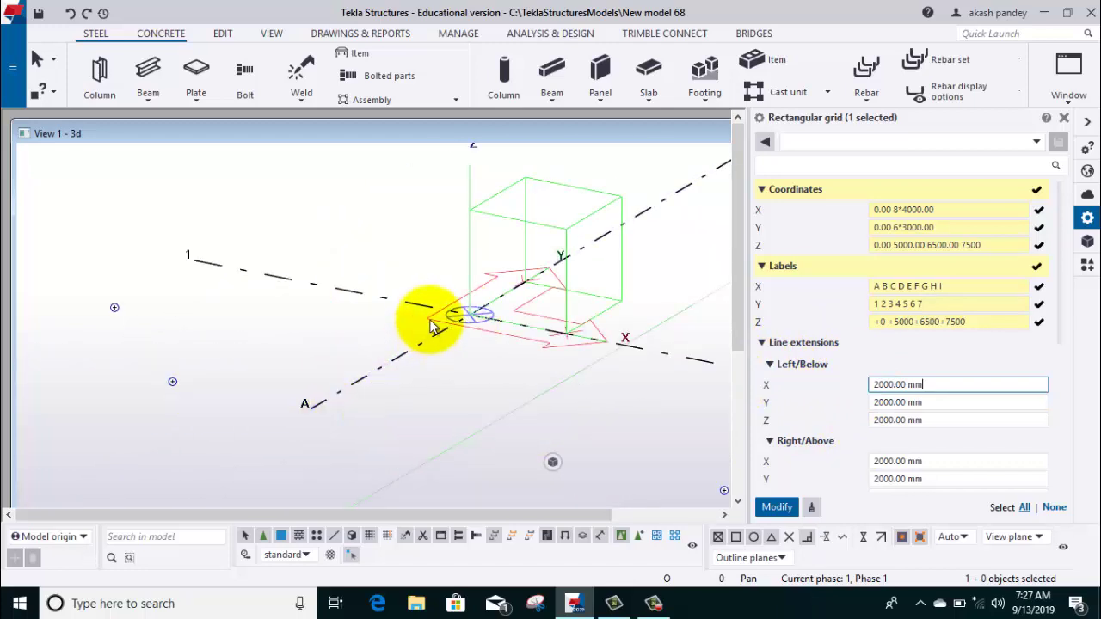
scroll(288, 328, "down", 2)
scroll(292, 325, "down", 3)
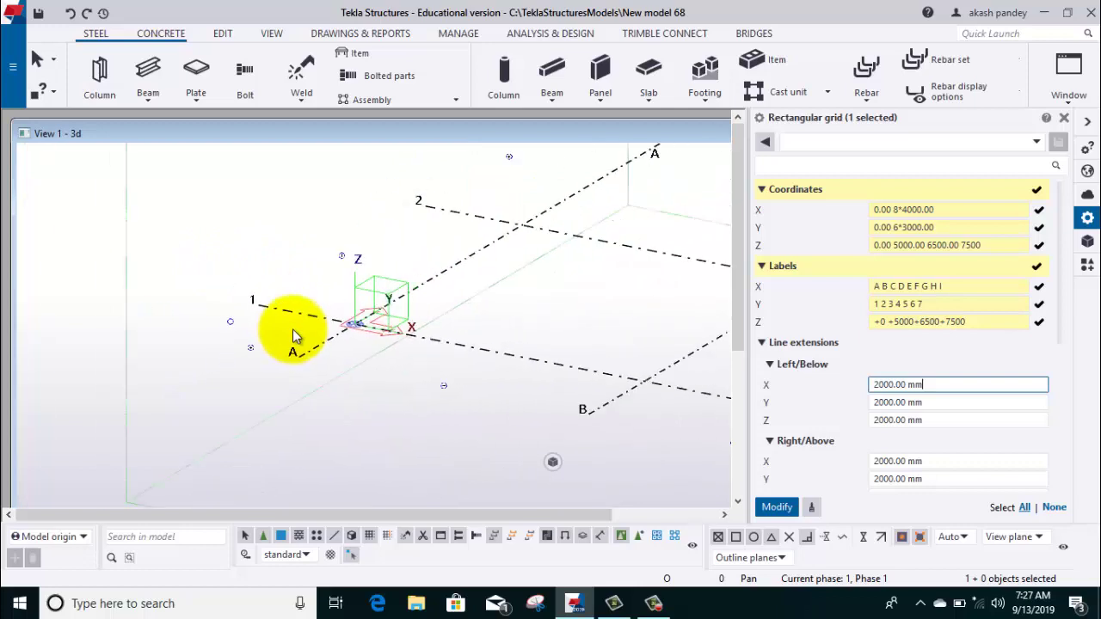
scroll(297, 322, "down", 2)
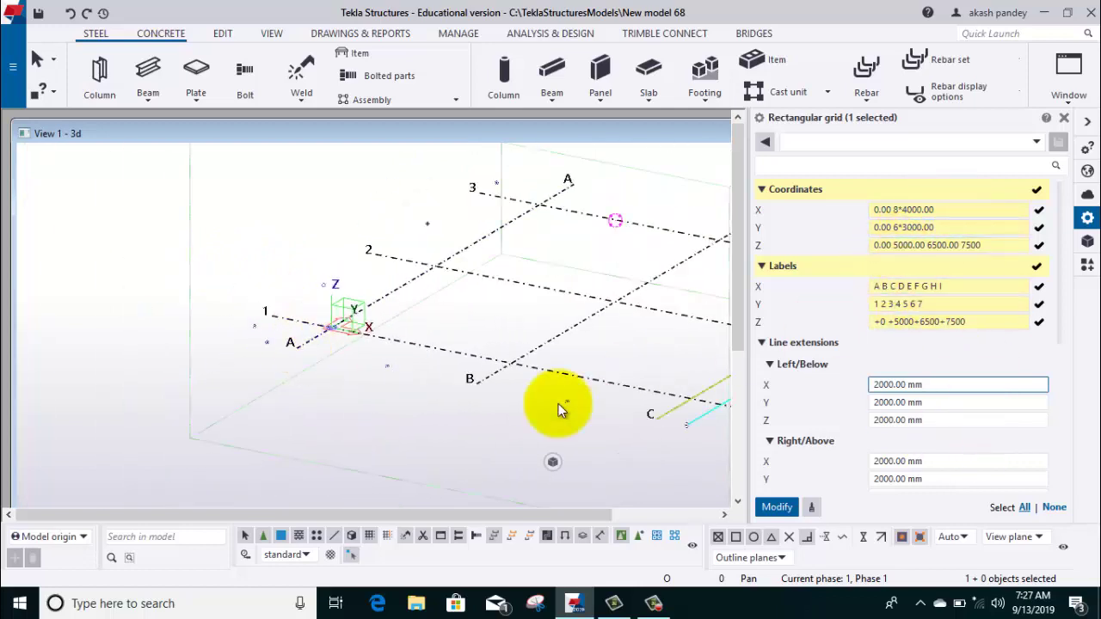
mouse_move(602, 435)
middle_mouse_down()
mouse_move(480, 427)
mouse_move(467, 315)
middle_mouse_up()
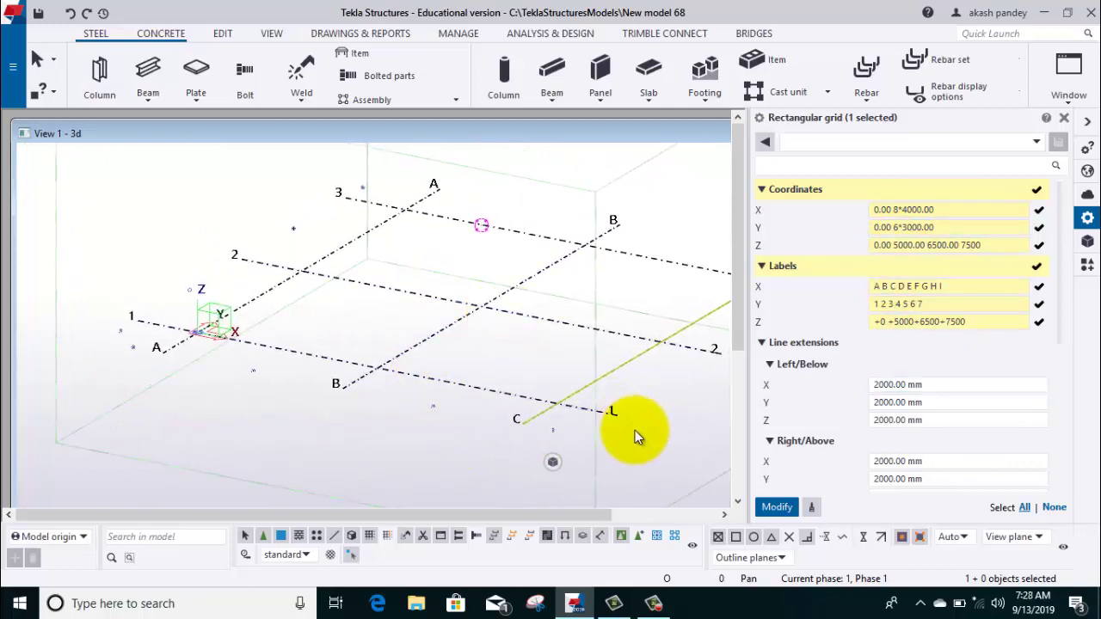
Step: Apply the edited grid and reframe the view around lines A–I by 1–7
left_click(774, 506)
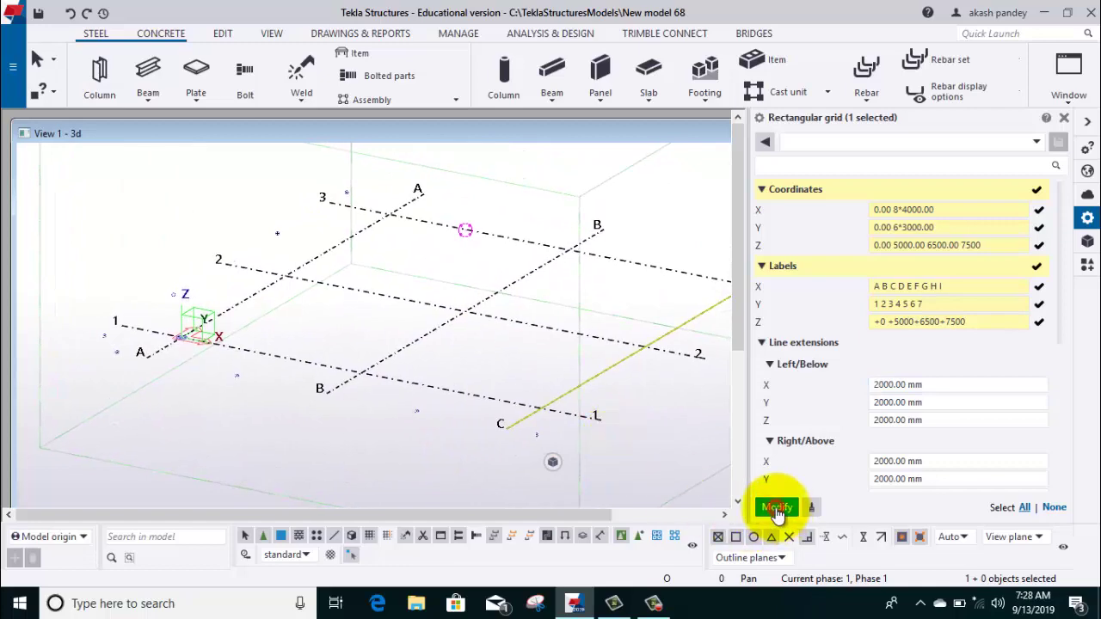
scroll(391, 421, "down", 2)
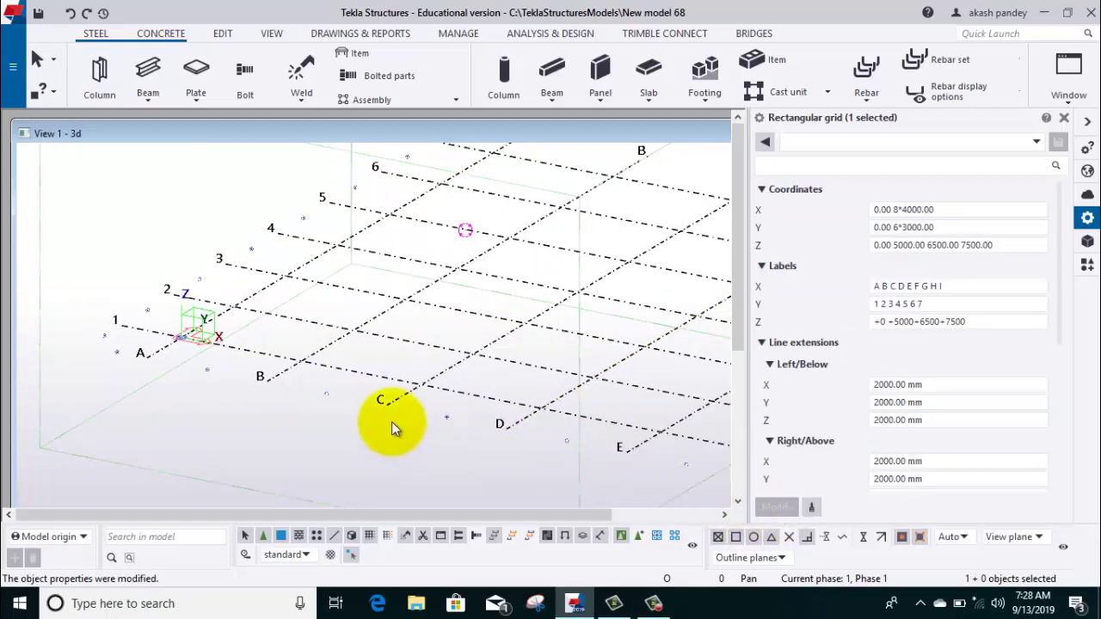
scroll(391, 421, "down", 2)
mouse_move(319, 418)
middle_mouse_down()
mouse_move(483, 466)
mouse_move(304, 376)
middle_mouse_up()
middle_click_drag(560, 381, 460, 394)
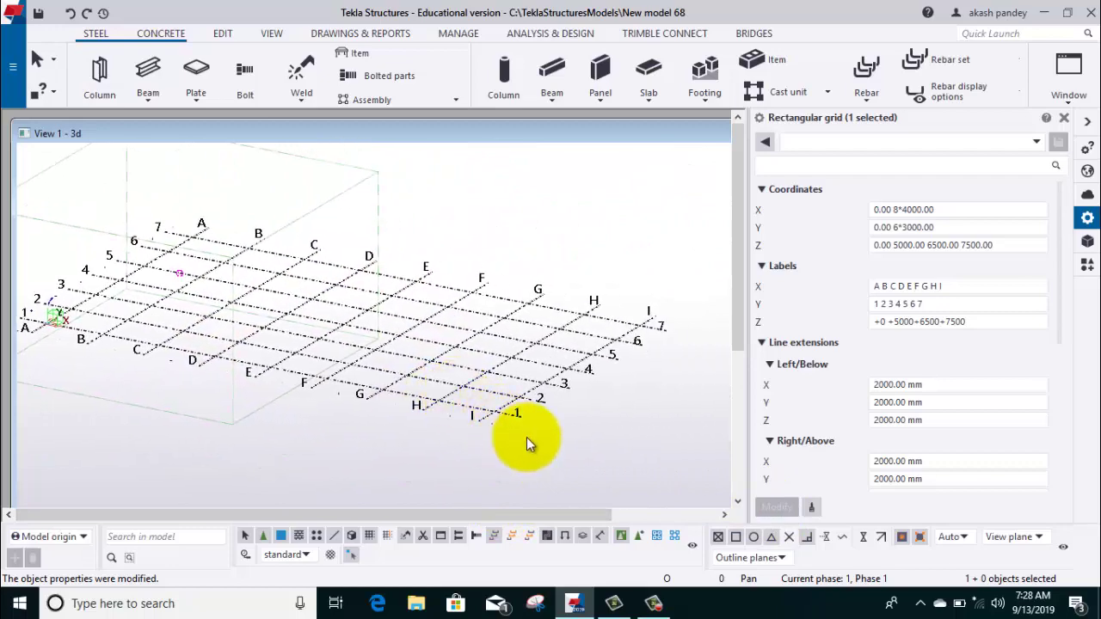
scroll(528, 441, "up", 2)
scroll(532, 444, "up", 2)
middle_click_drag(535, 447, 495, 457)
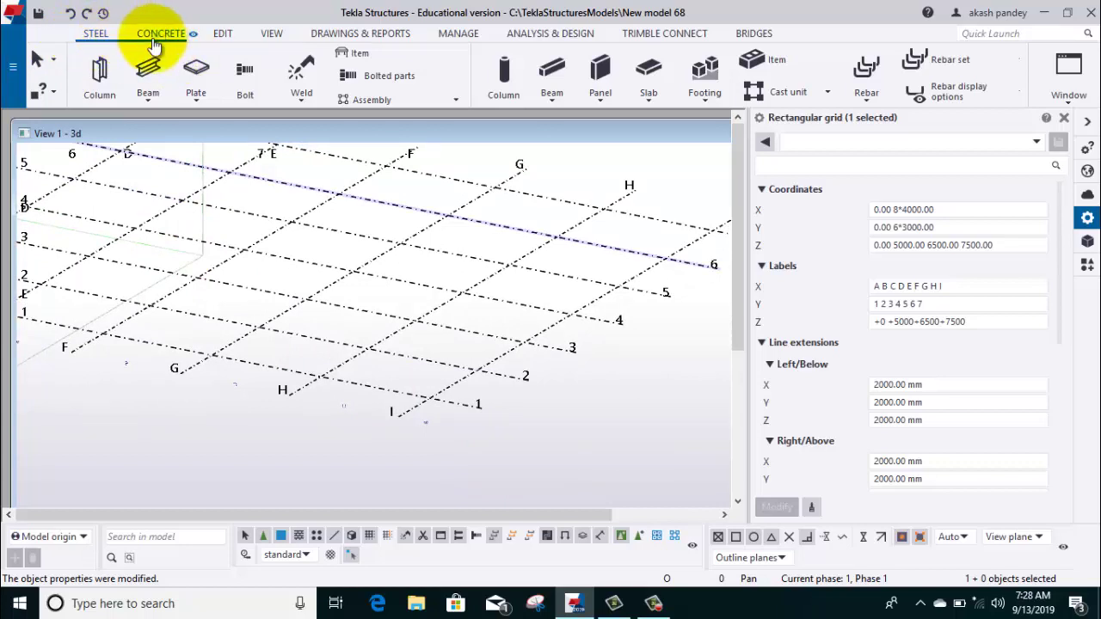
Step: Place an ISMB400 steel column at grid intersection I/1, expanding the work area to include it
left_click(101, 60)
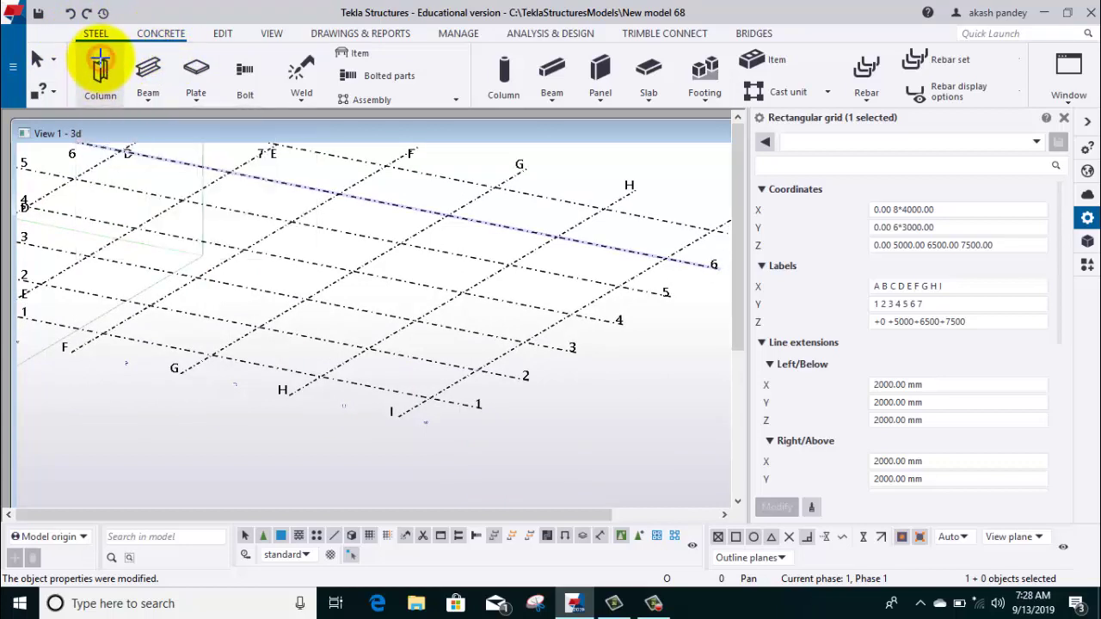
left_click(100, 69)
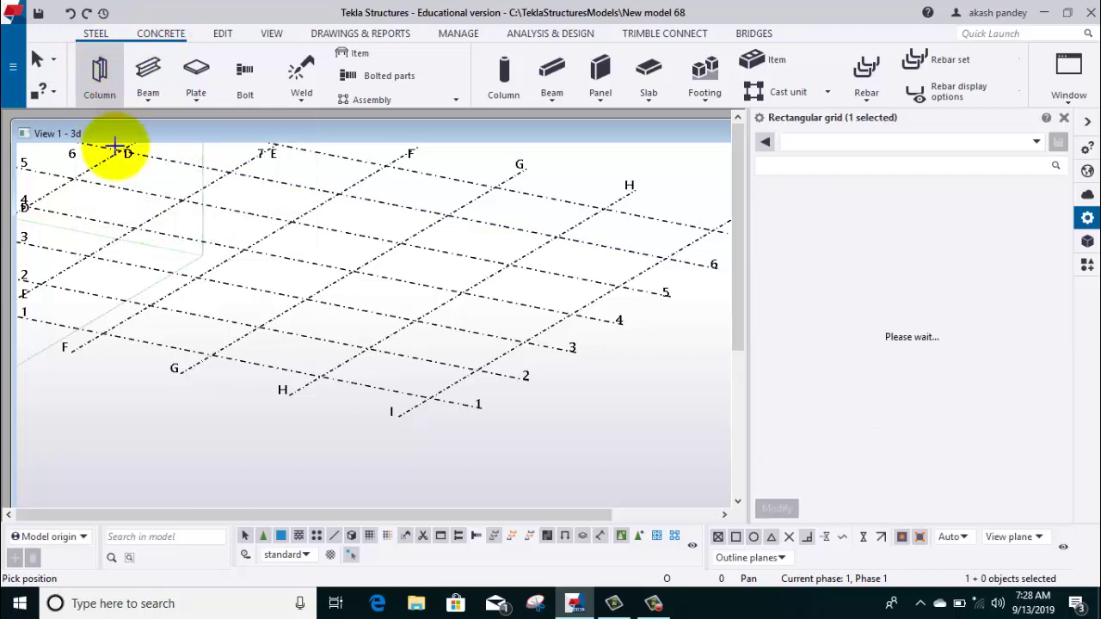
left_click(430, 401)
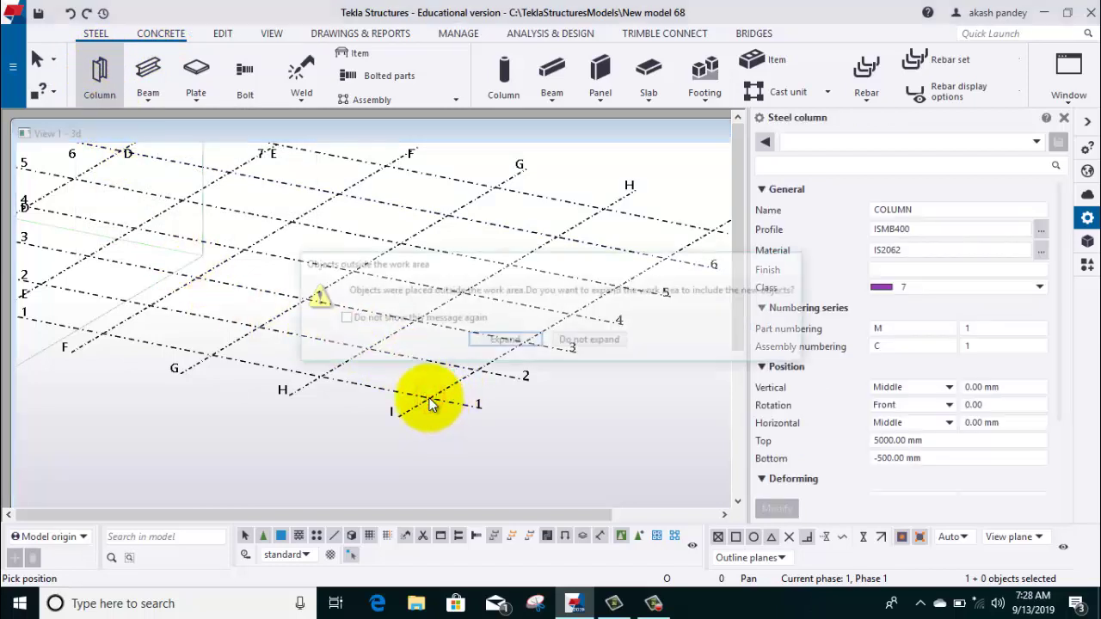
left_click(505, 341)
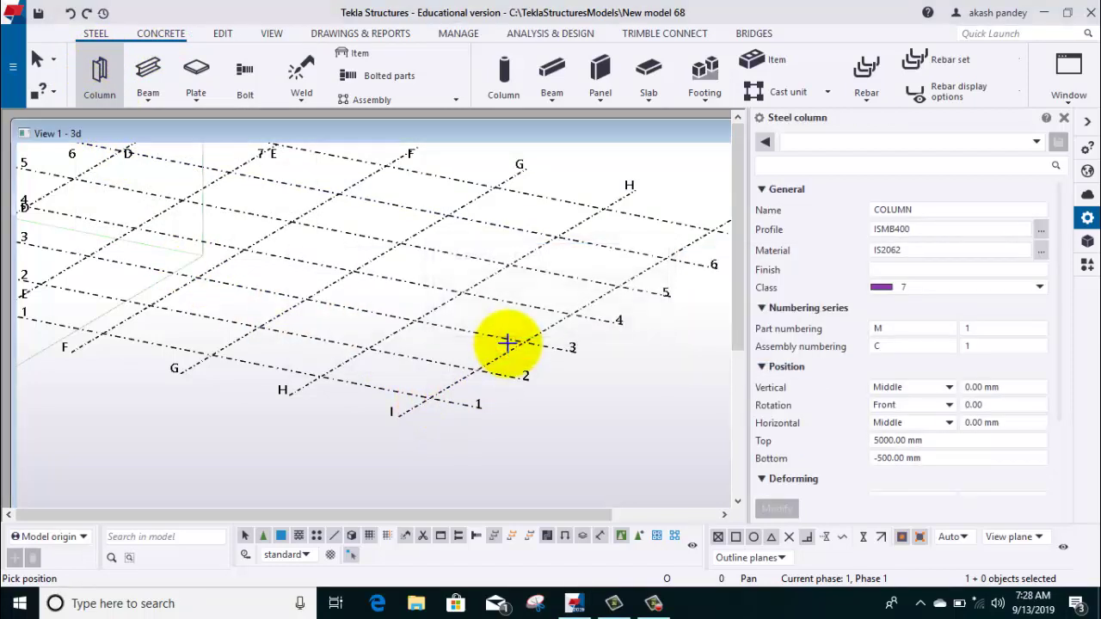
mouse_move(408, 307)
middle_mouse_down()
mouse_move(246, 184)
mouse_move(479, 228)
middle_mouse_up()
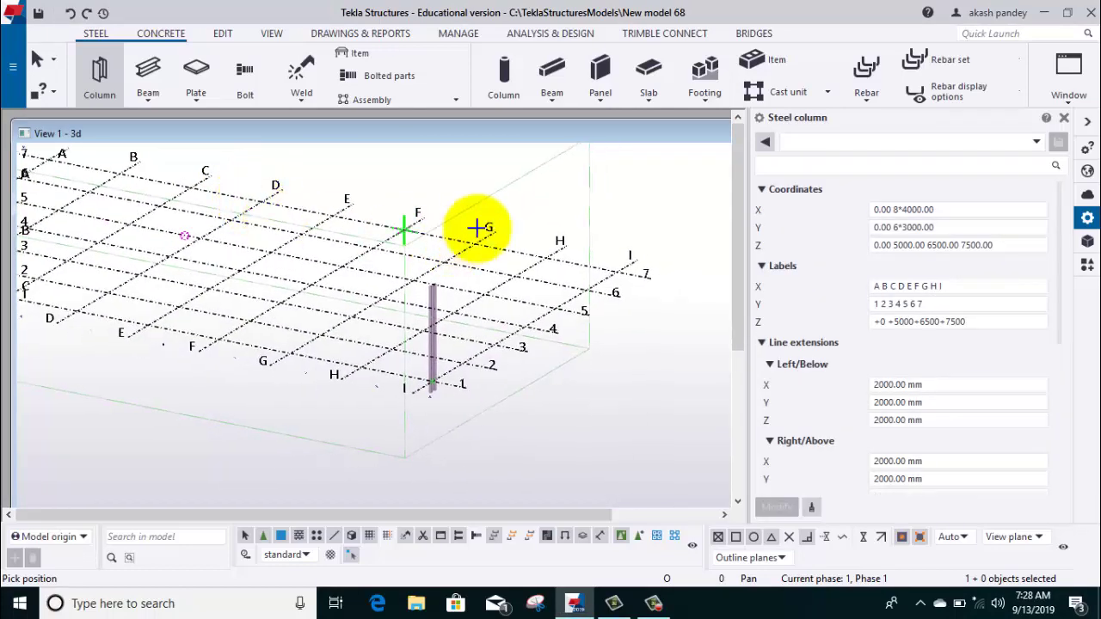
right_click(528, 218)
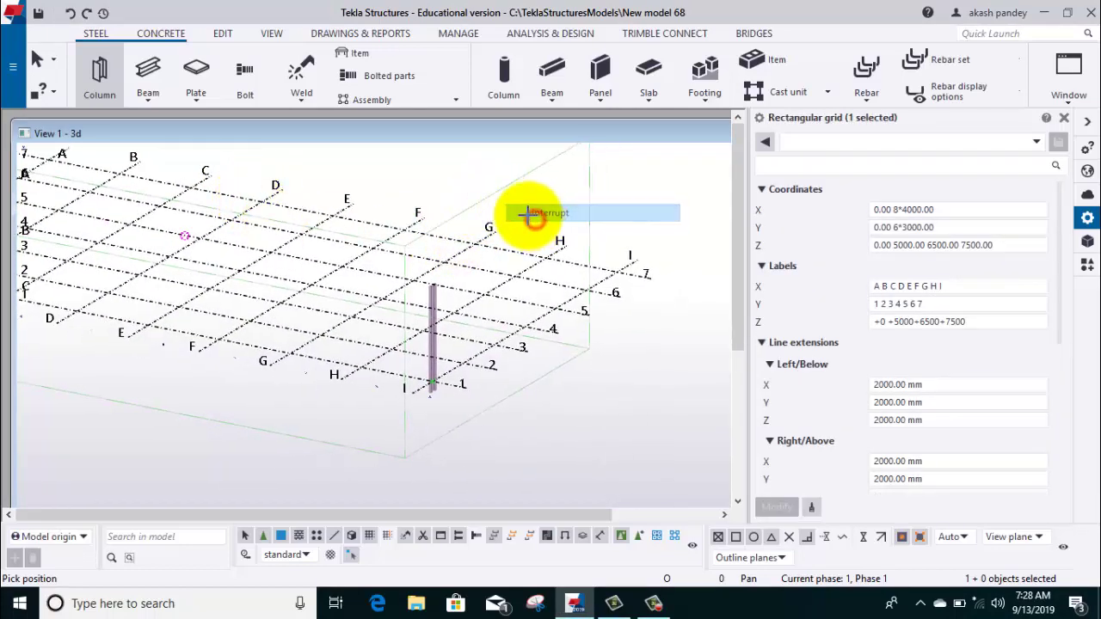
Step: Stop column placement, then select the new column to edit its properties
left_click(540, 222)
scroll(447, 344, "up", 3)
scroll(436, 349, "up", 3)
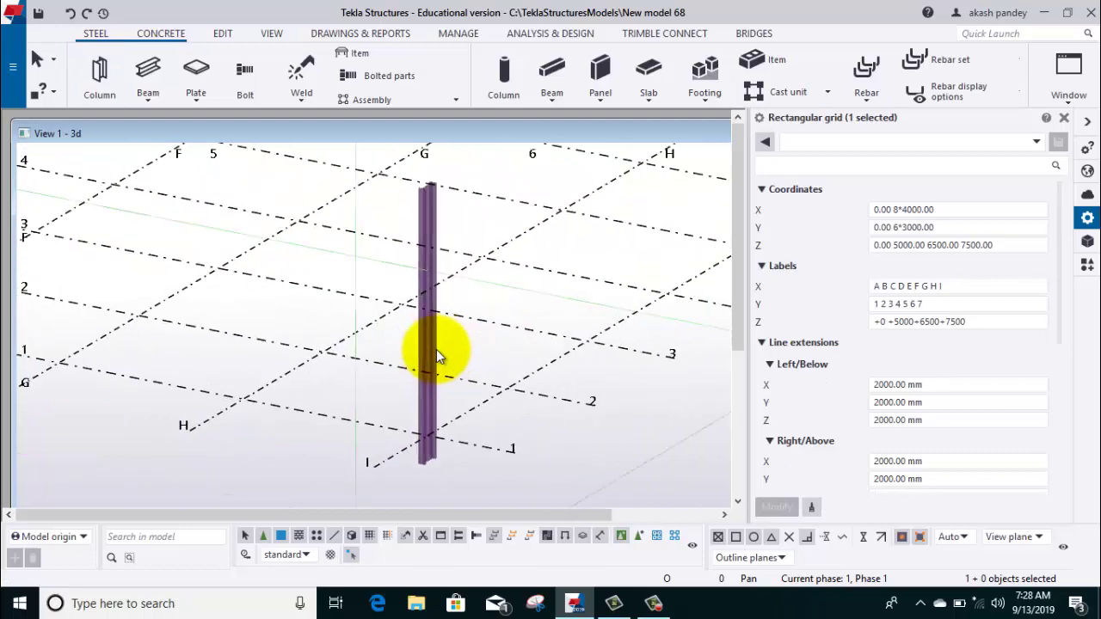
scroll(436, 350, "up", 3)
scroll(504, 381, "down", 2)
scroll(423, 225, "down", 2)
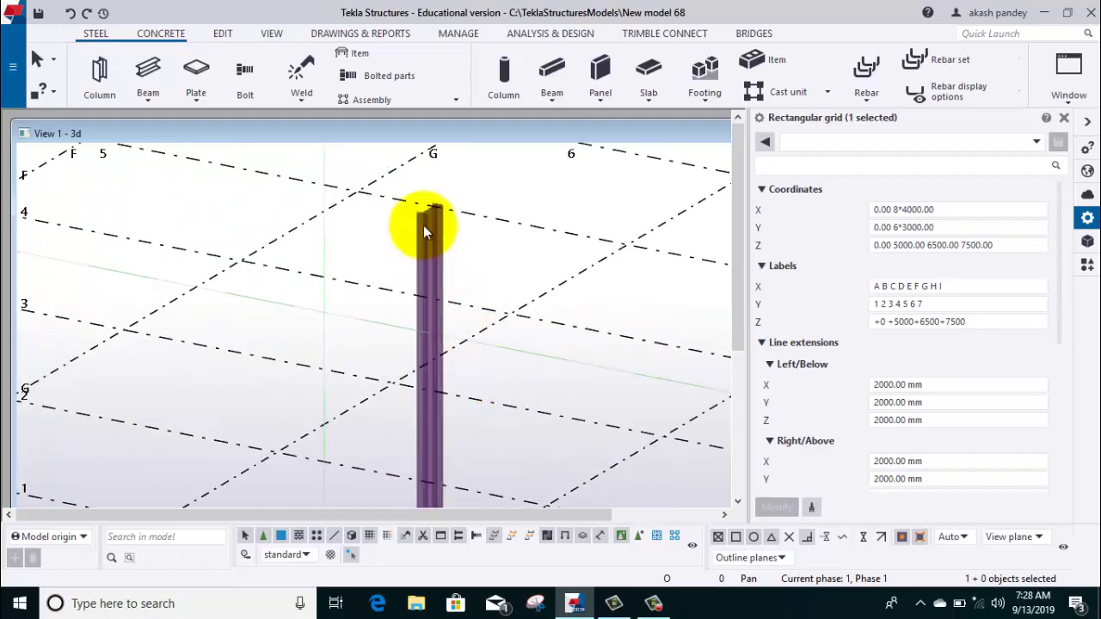
scroll(422, 225, "up", 2)
scroll(423, 225, "up", 2)
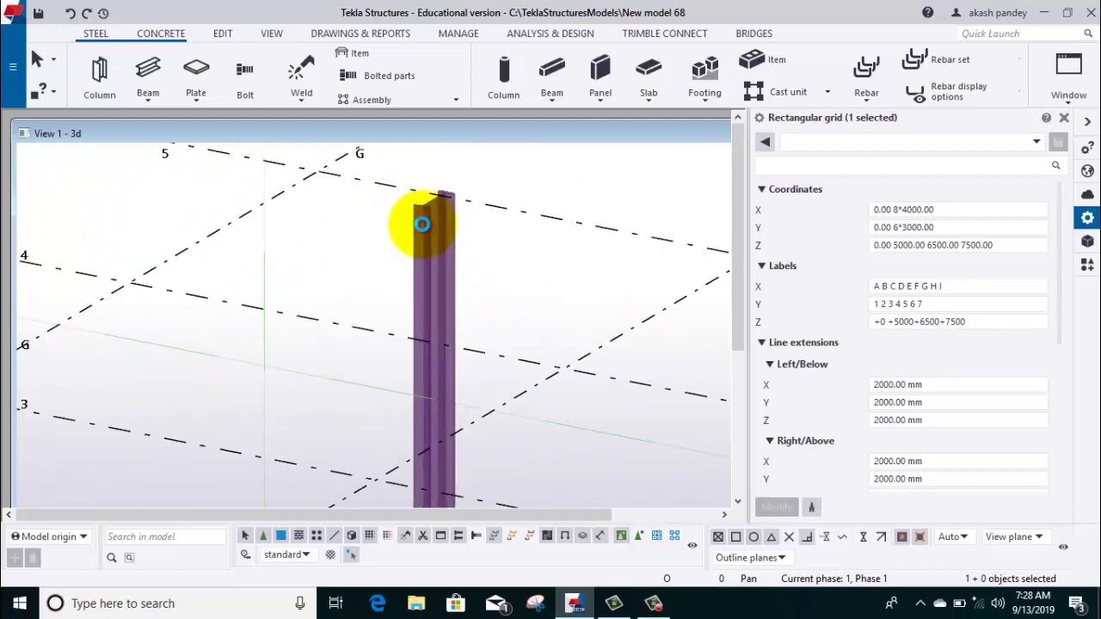
left_click(422, 225)
left_click(963, 269)
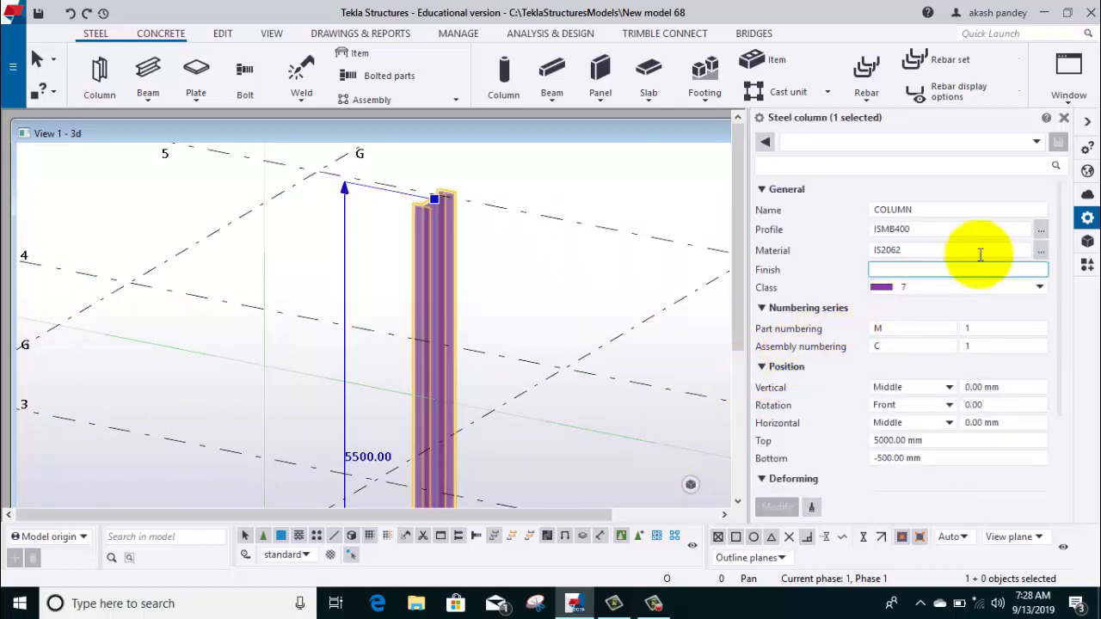
Step: Pick ISMB600 from the IS808 ISMB profile catalogue and apply it to the column
left_click(968, 231)
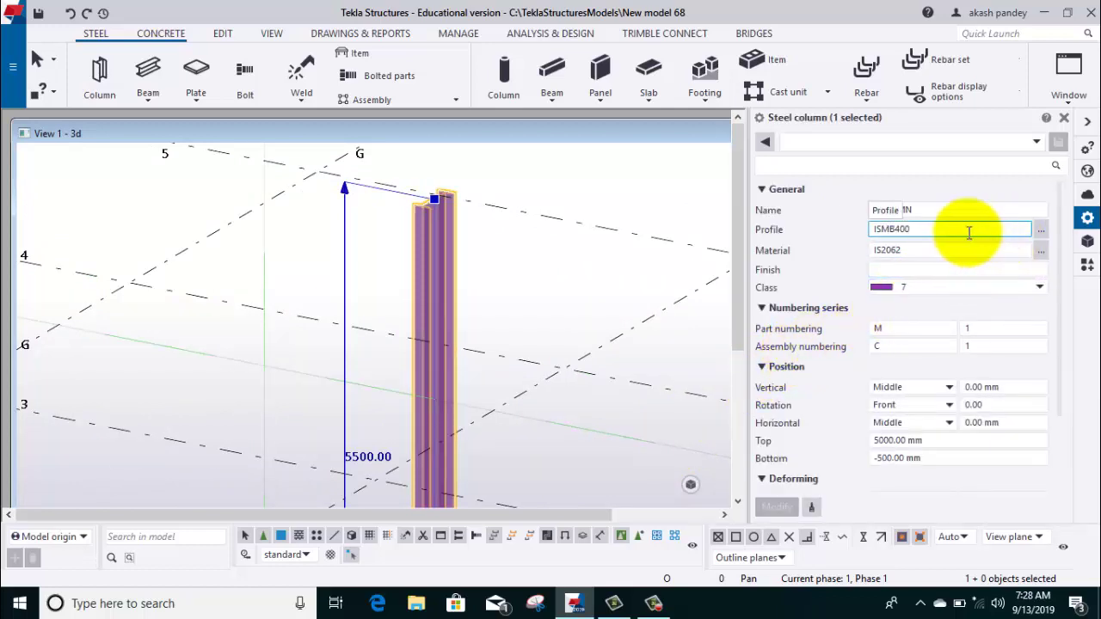
left_click(1041, 231)
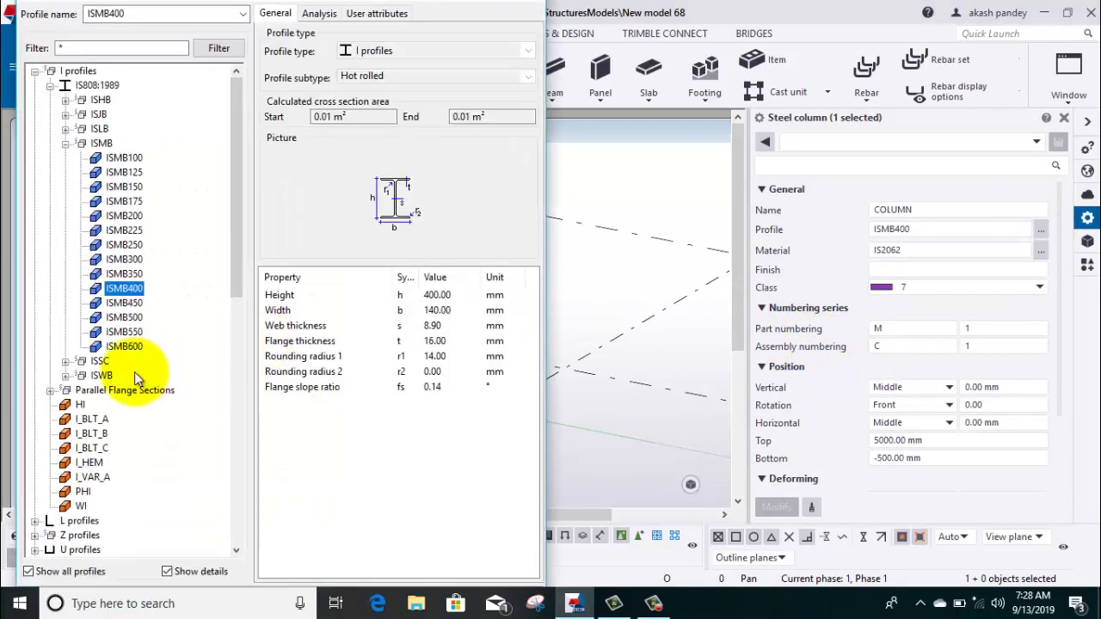
left_click(124, 346)
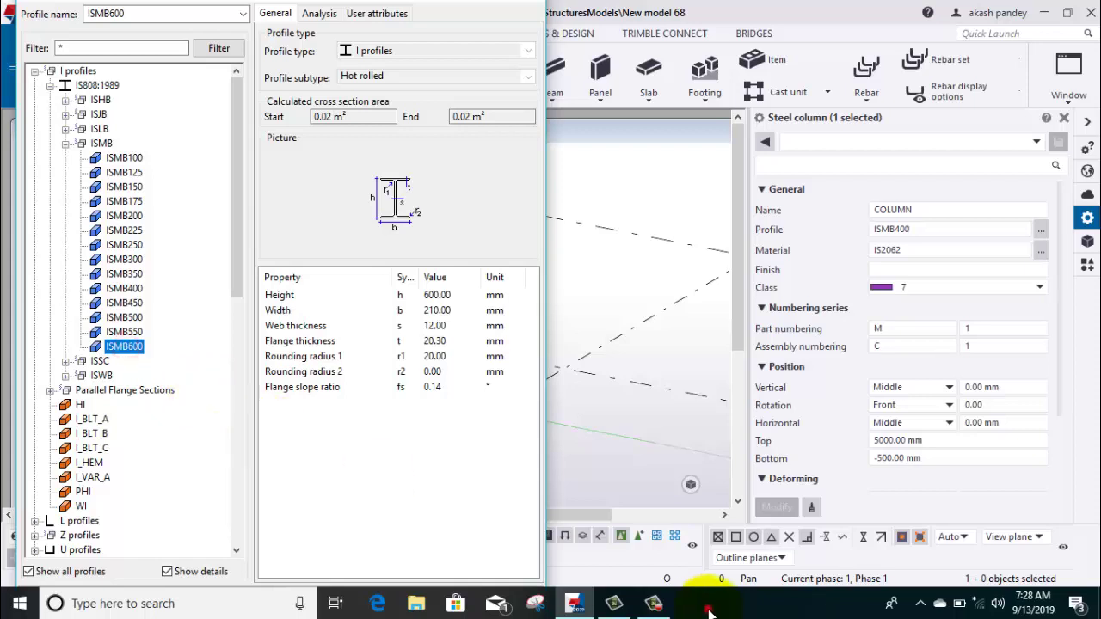
left_click_drag(707, 611, 1075, 472)
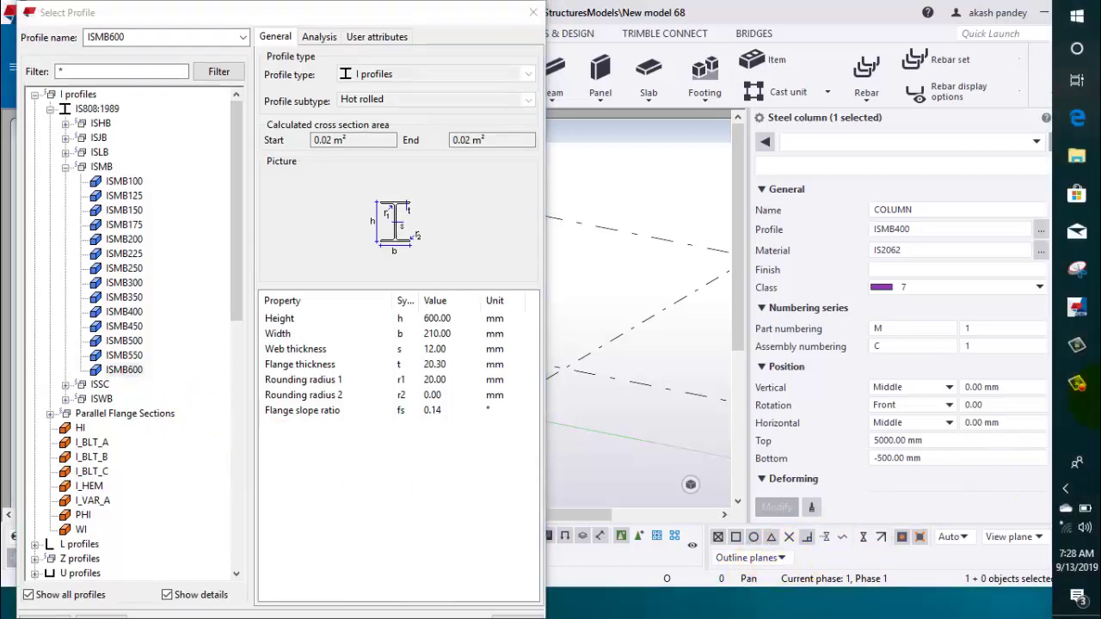
left_click(140, 16)
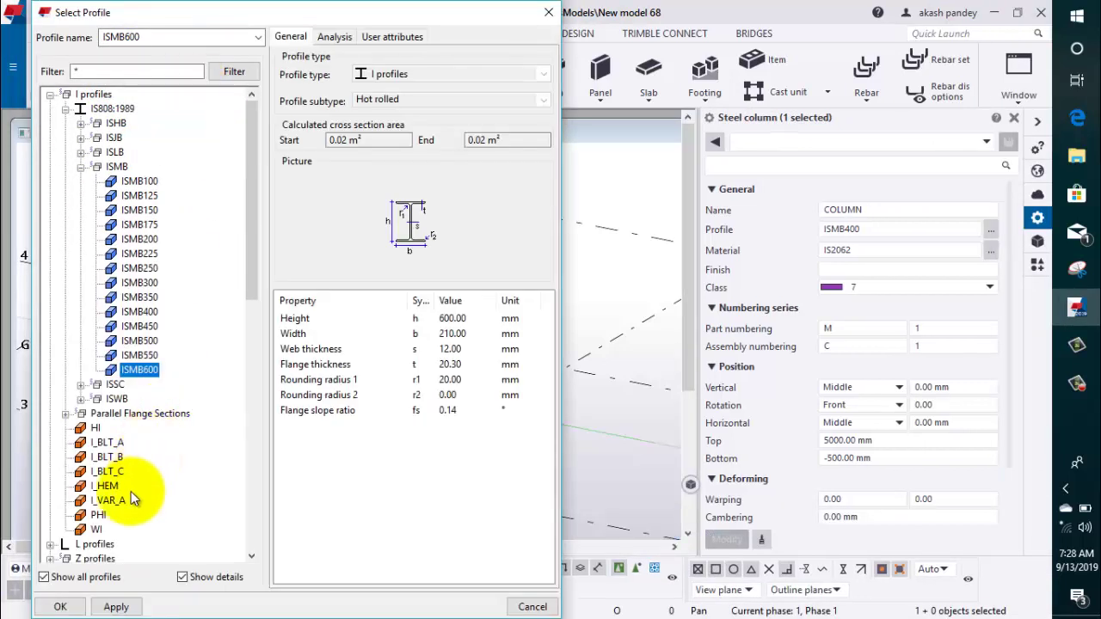
left_click(116, 606)
left_click(60, 607)
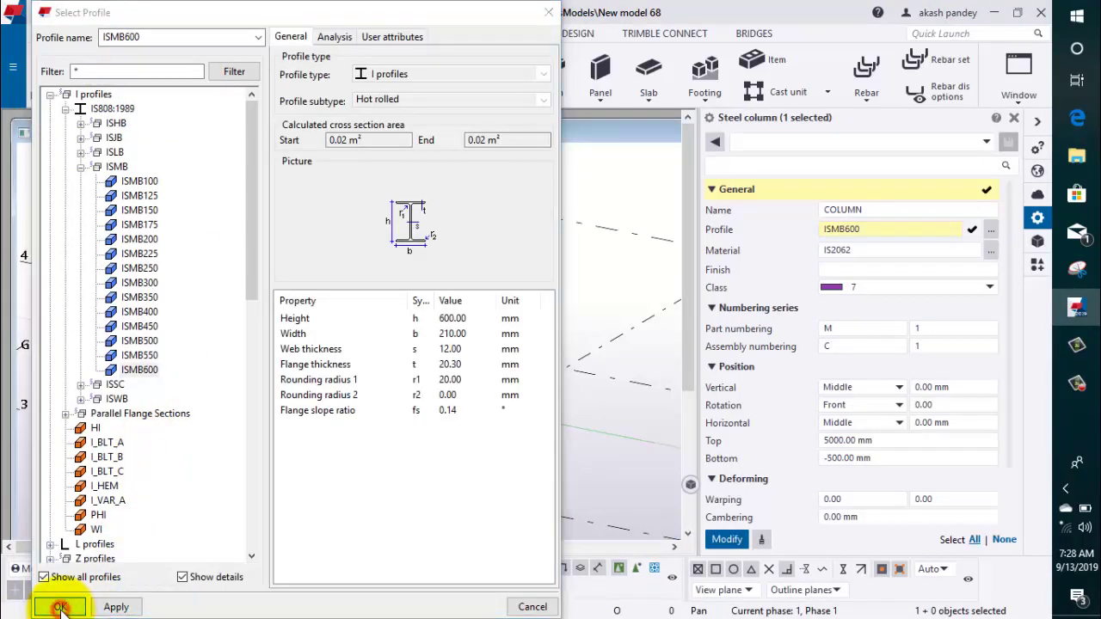
Step: Set the column's rotation to Below, keeping its vertical position at Middle
middle_click_drag(583, 465, 475, 342)
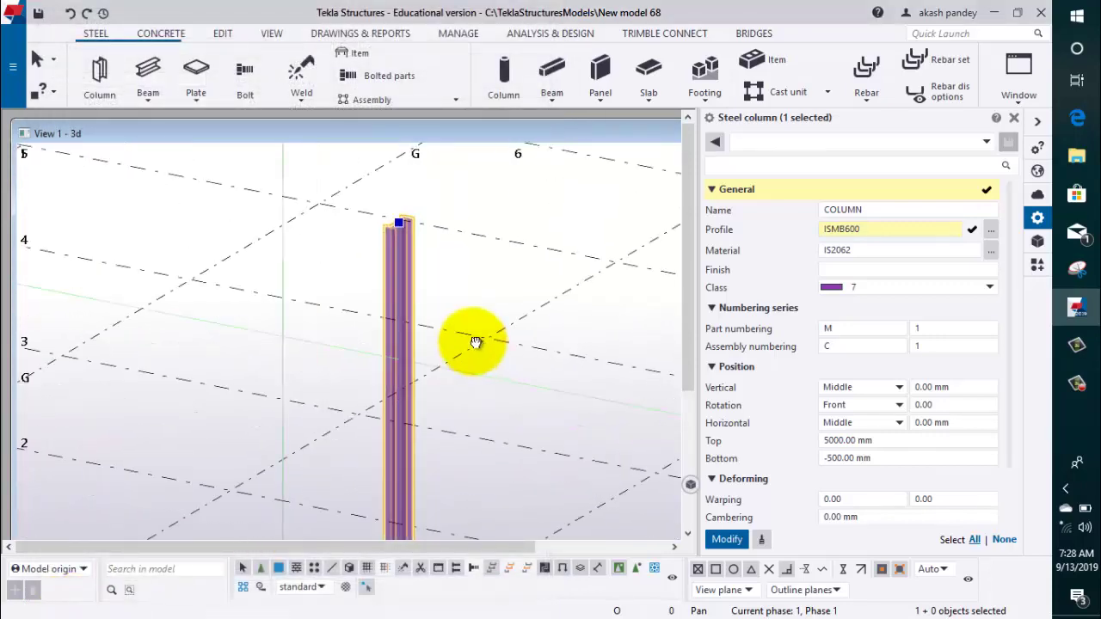
left_click(727, 539)
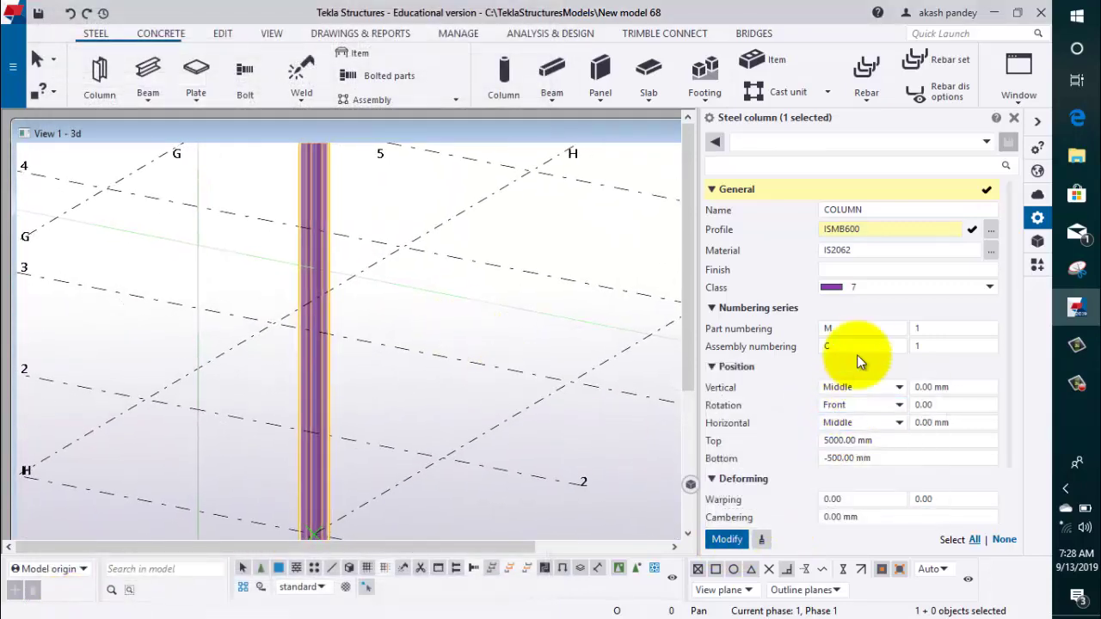
middle_click_drag(436, 485, 411, 408)
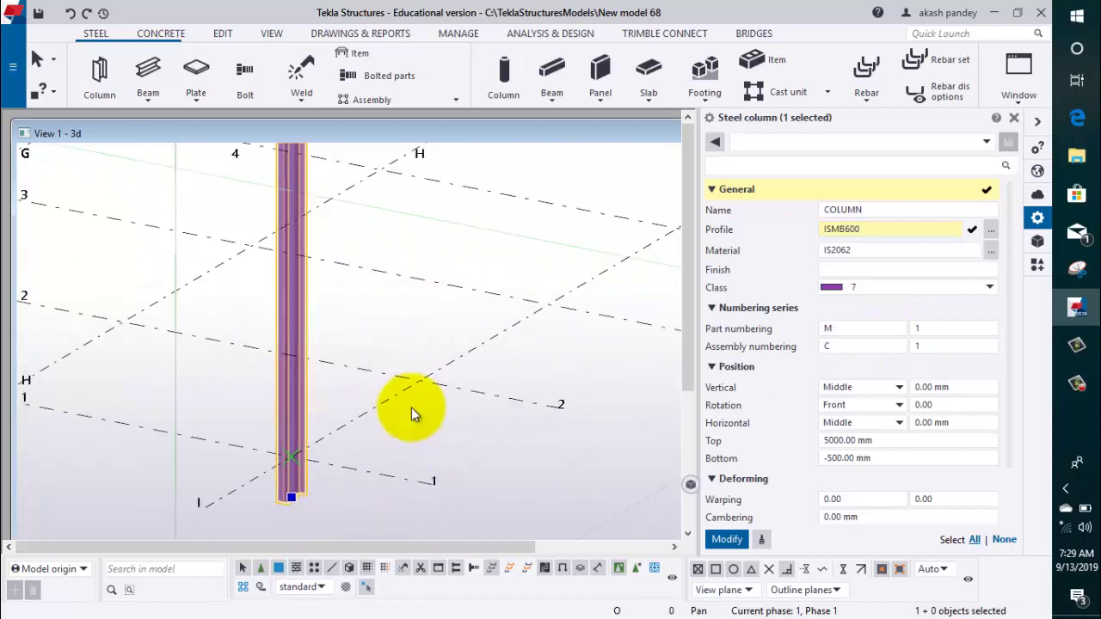
left_click(898, 387)
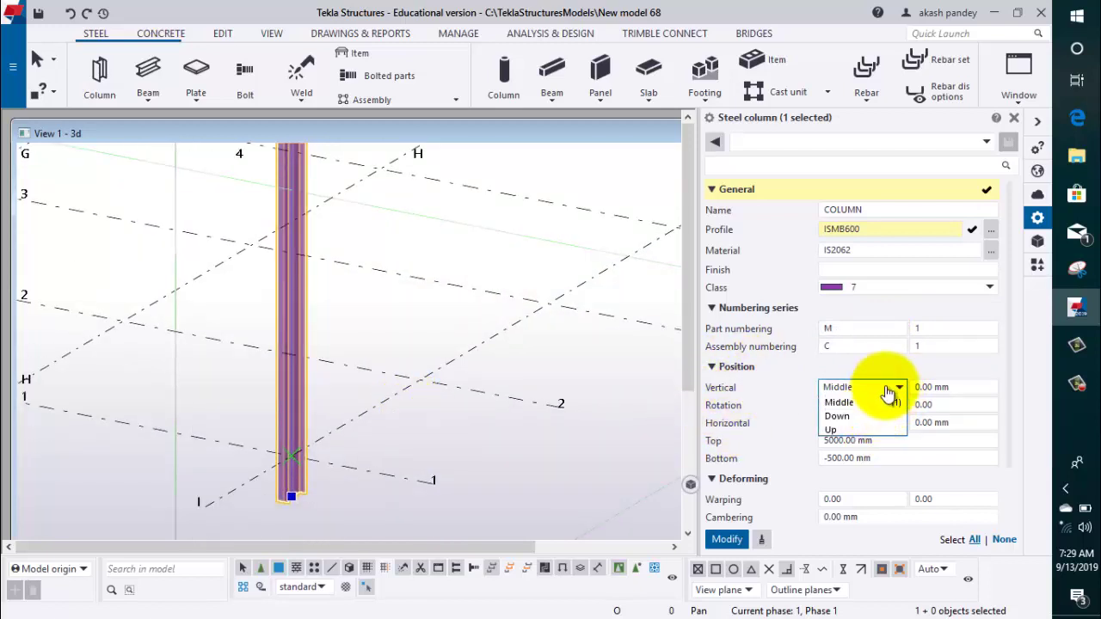
left_click(881, 385)
left_click(894, 405)
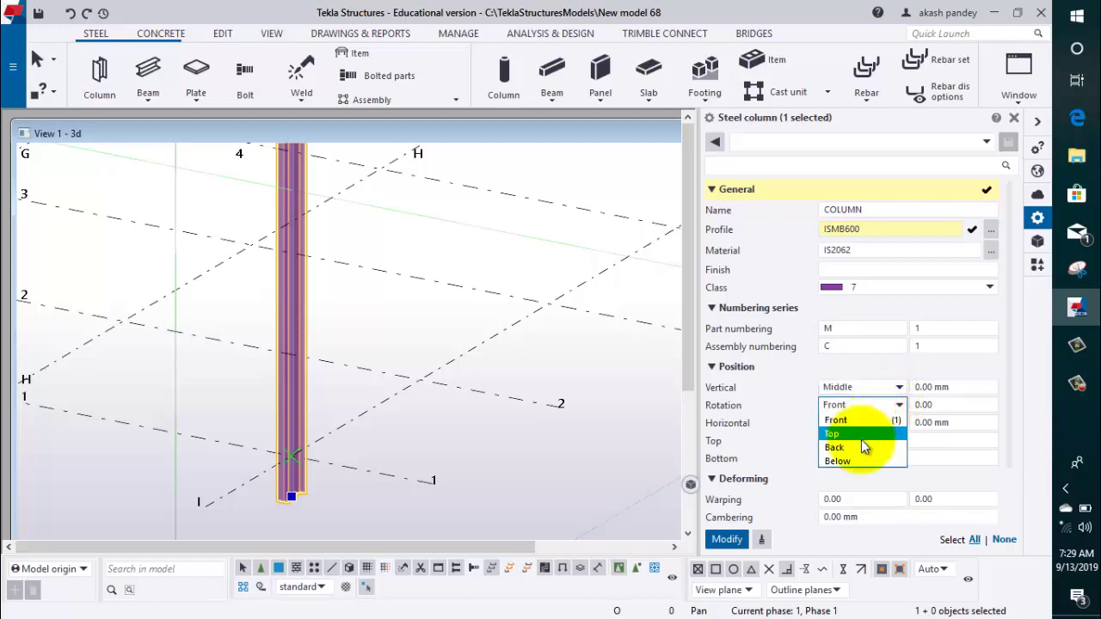
left_click(860, 461)
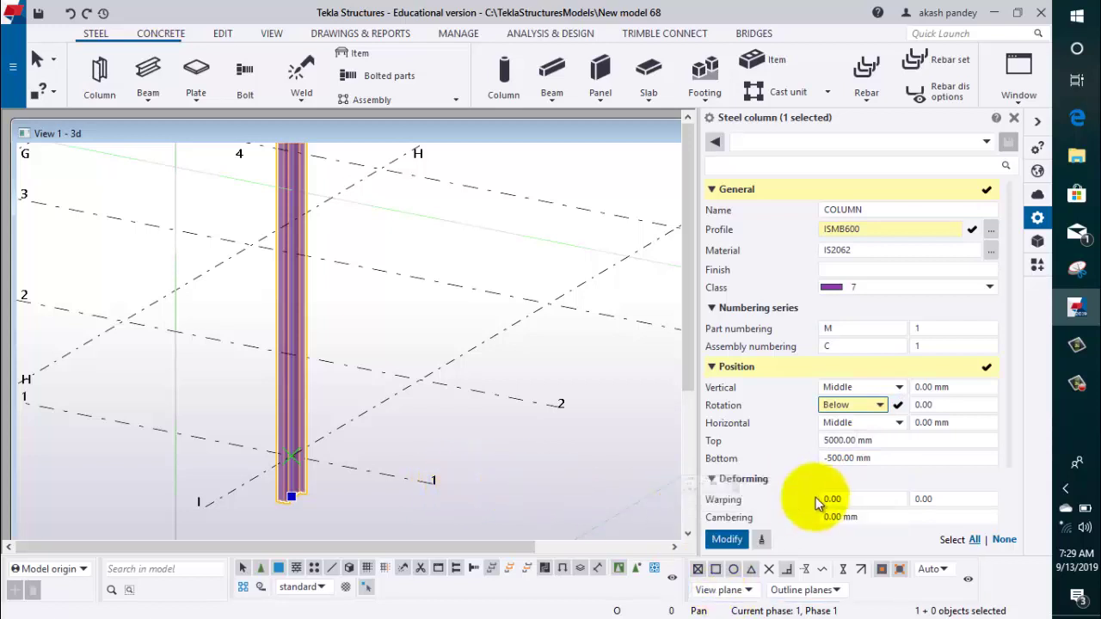
Step: Apply the Below rotation to the column and deselect it
left_click(731, 548)
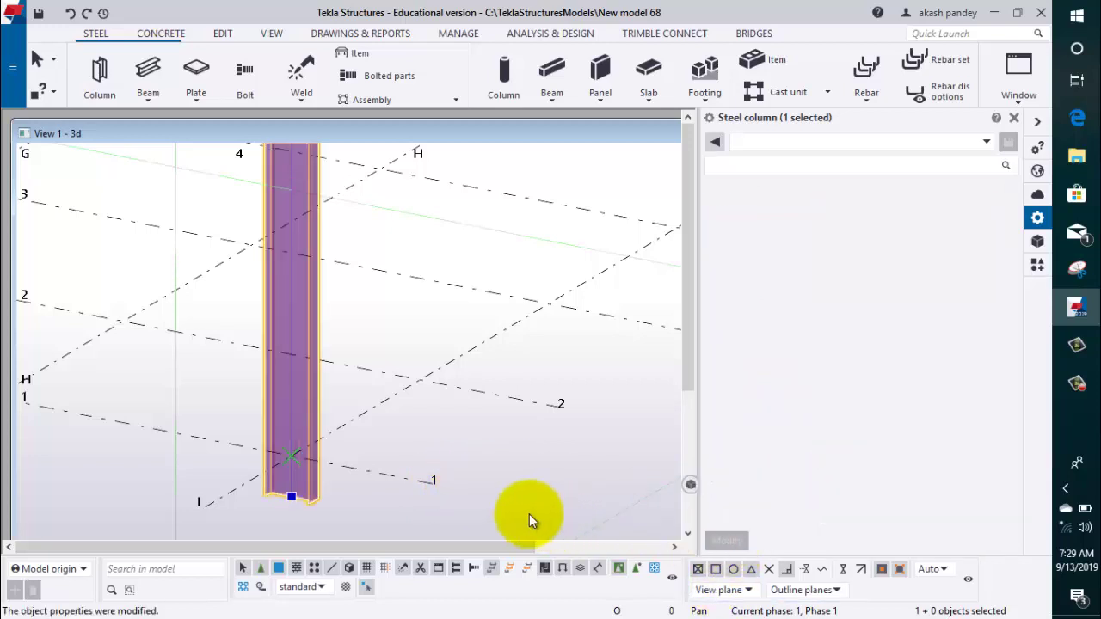
scroll(361, 522, "up", 2)
scroll(362, 522, "up", 2)
scroll(361, 522, "up", 2)
scroll(346, 495, "down", 1)
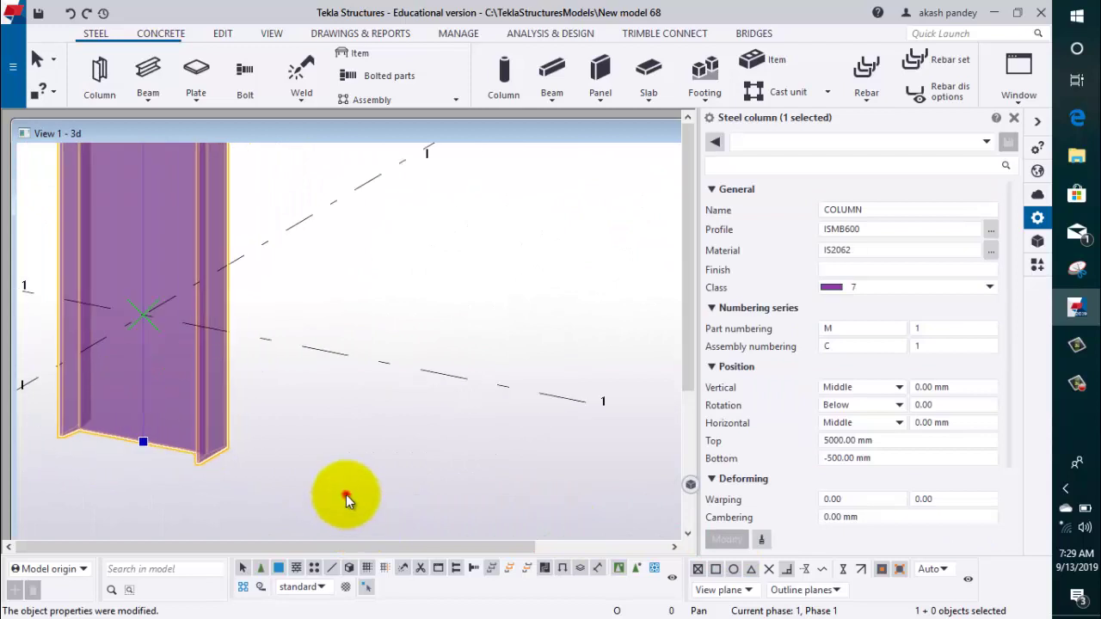
left_click(346, 495)
scroll(346, 494, "down", 2)
scroll(346, 494, "down", 2)
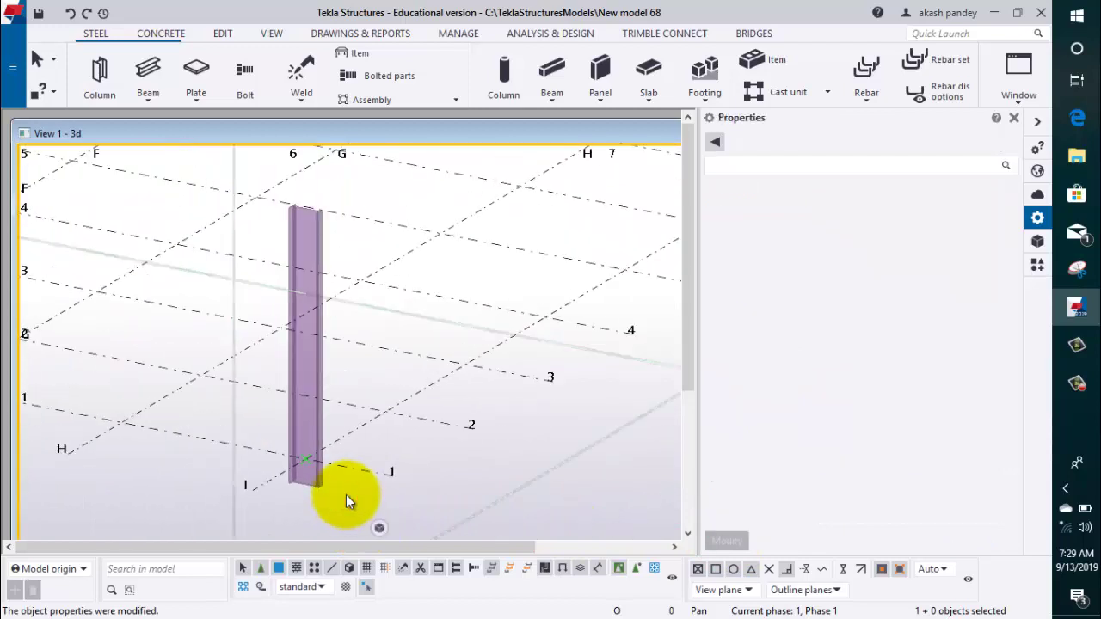
scroll(346, 495, "down", 1)
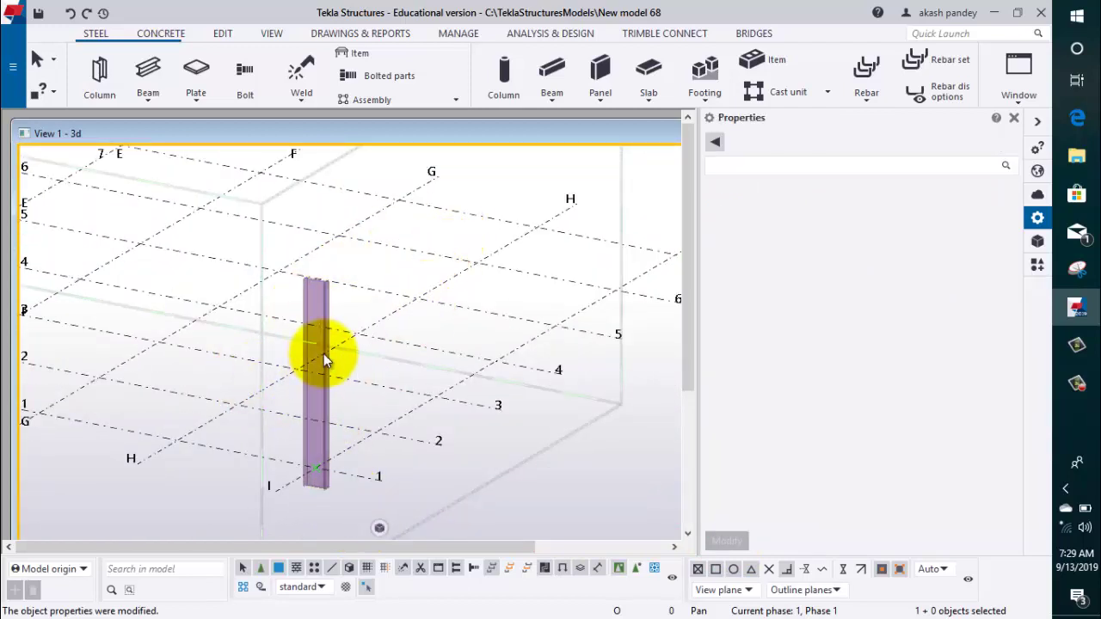
Step: Change the column's bottom level from -500.00 mm to 0 and apply it
left_click(322, 352)
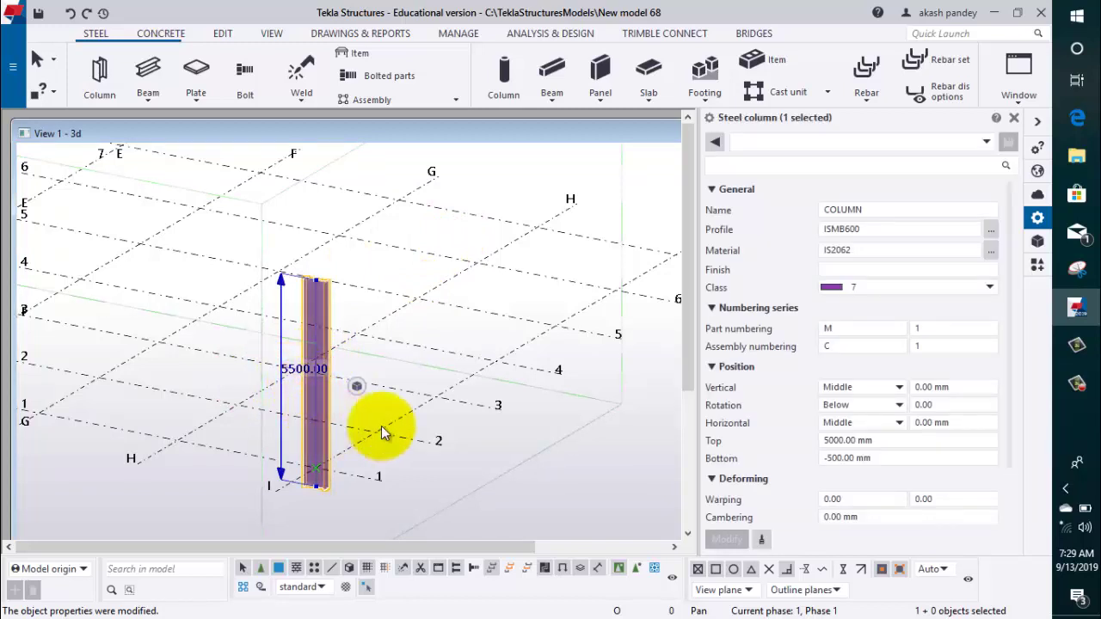
middle_click_drag(524, 443, 428, 459)
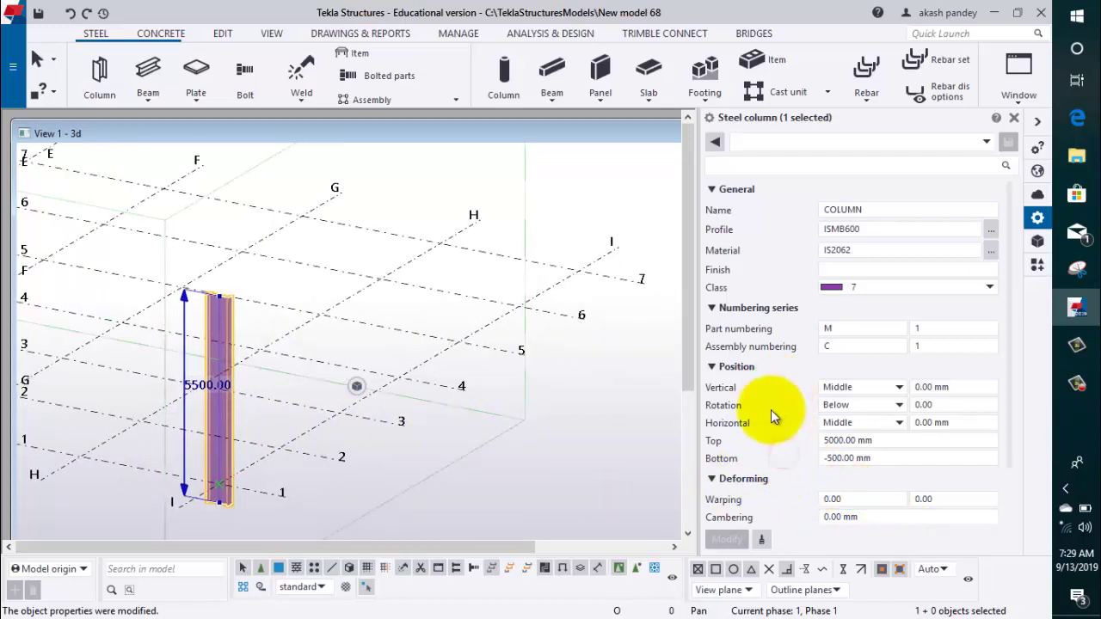
scroll(770, 411, "down", 2)
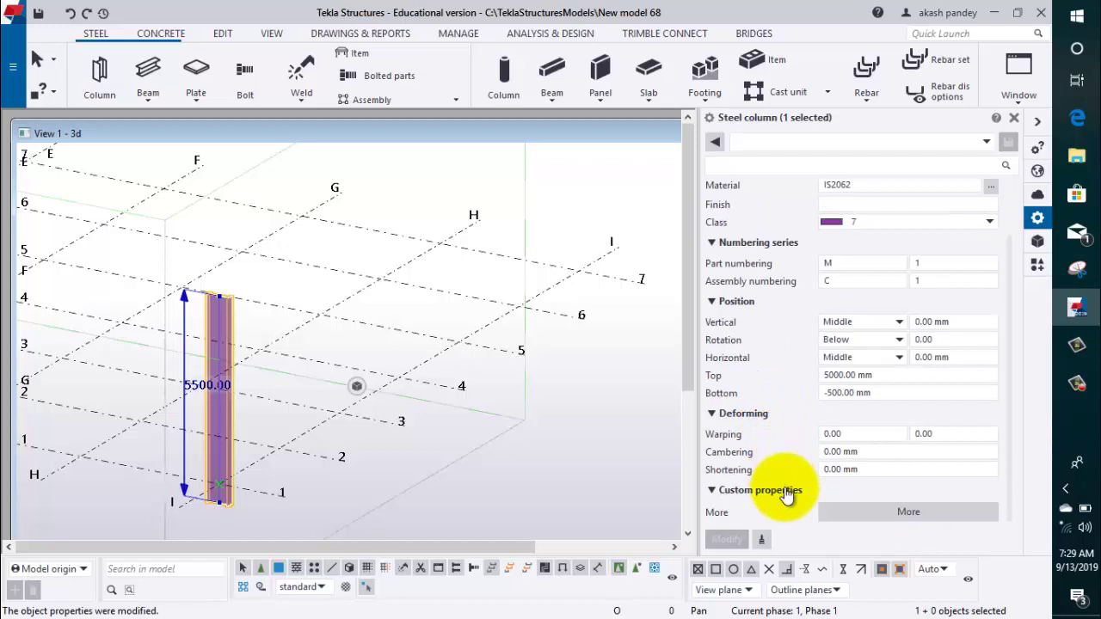
left_click(887, 374)
left_click_drag(886, 392, 814, 396)
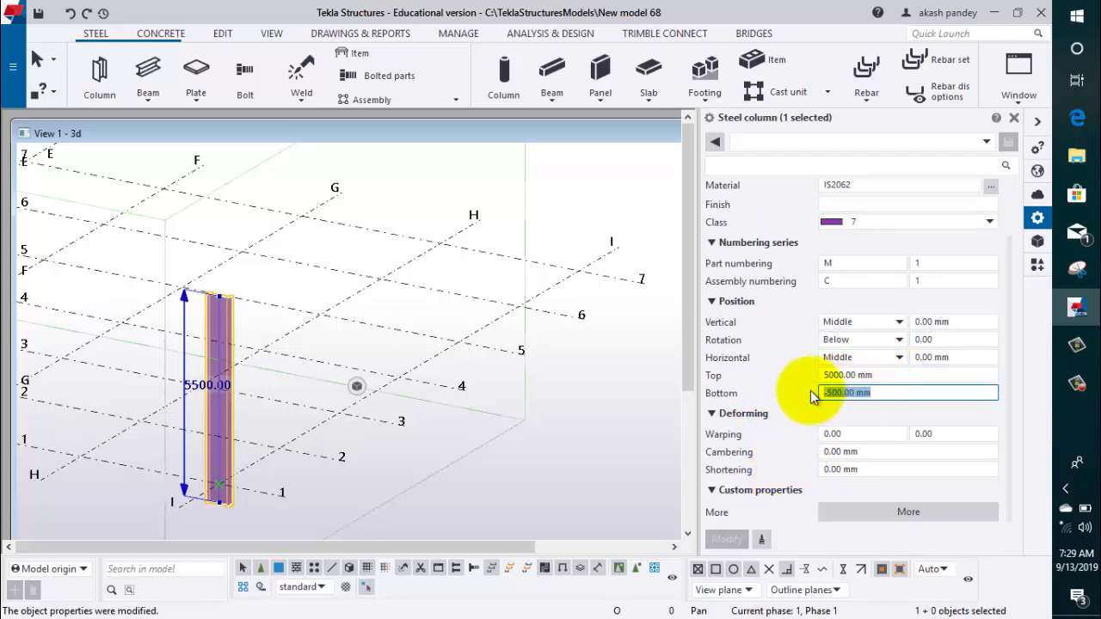
type("0")
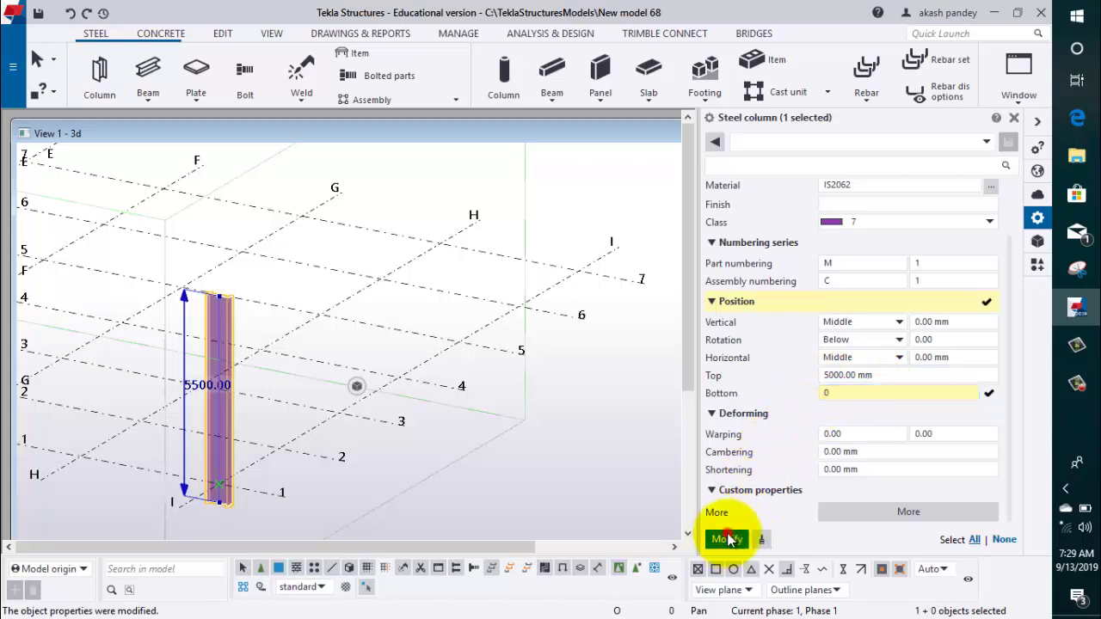
left_click(727, 539)
left_click(558, 449)
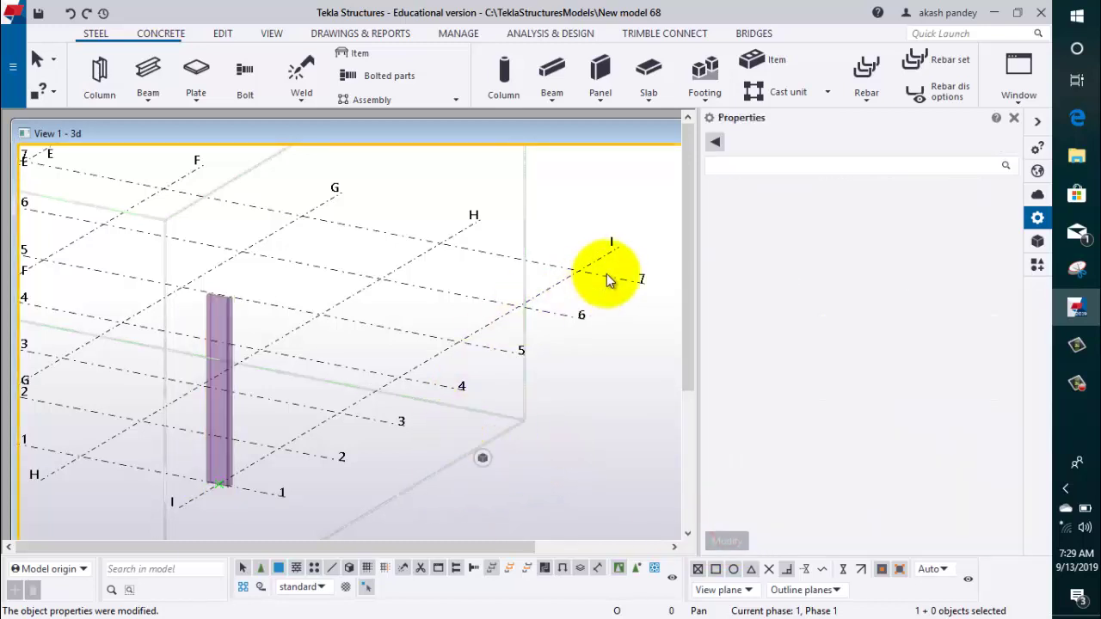
Step: Place a steel column at grid intersection I-7, expanding the work area, then stop placement
left_click(98, 71)
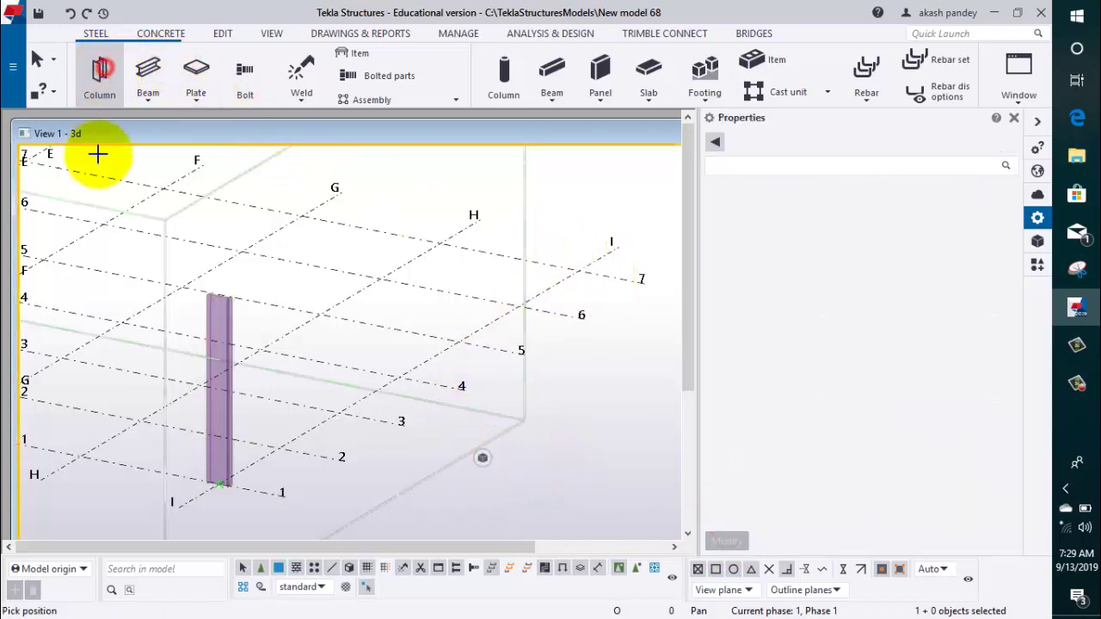
left_click(582, 275)
left_click(484, 410)
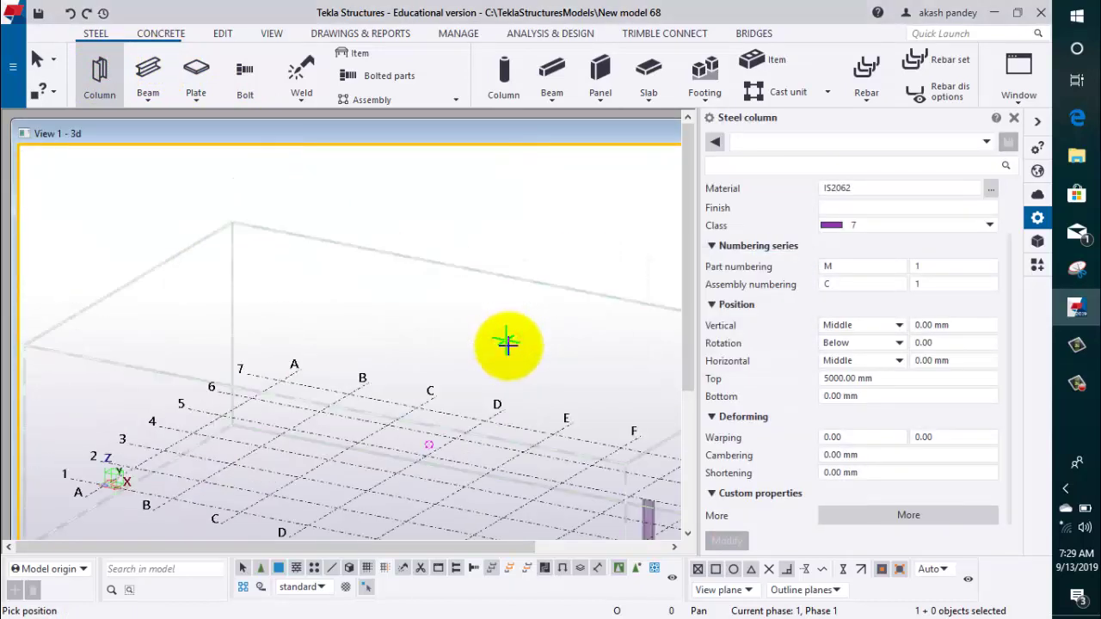
middle_click_drag(462, 349, 379, 254, "ctrl")
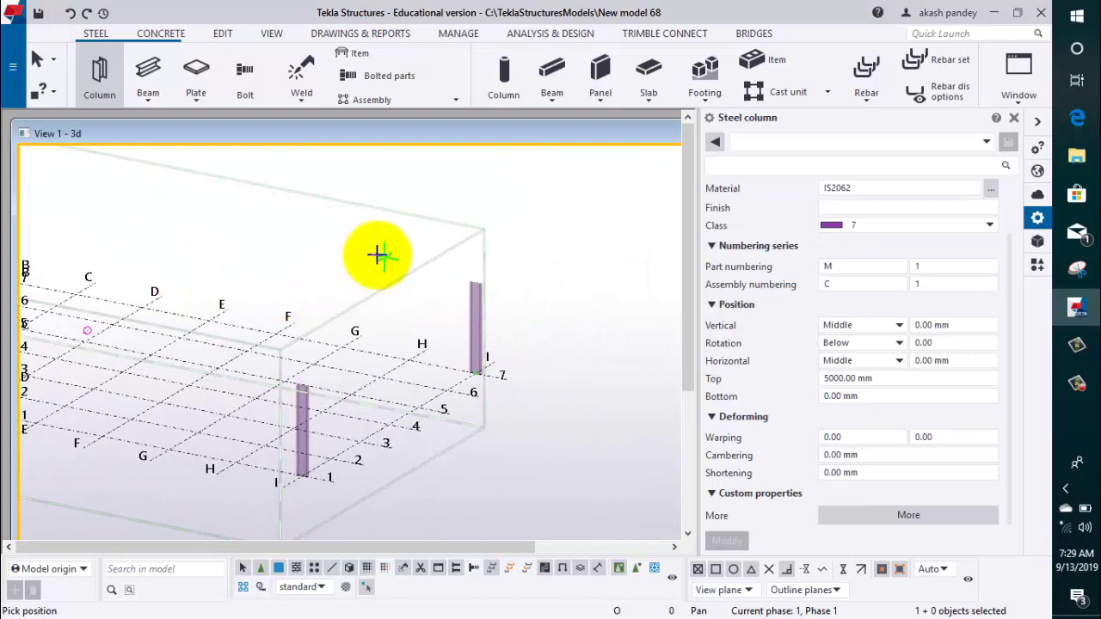
right_click(378, 254)
left_click(404, 258)
scroll(451, 312, "up", 2)
scroll(451, 312, "up", 2)
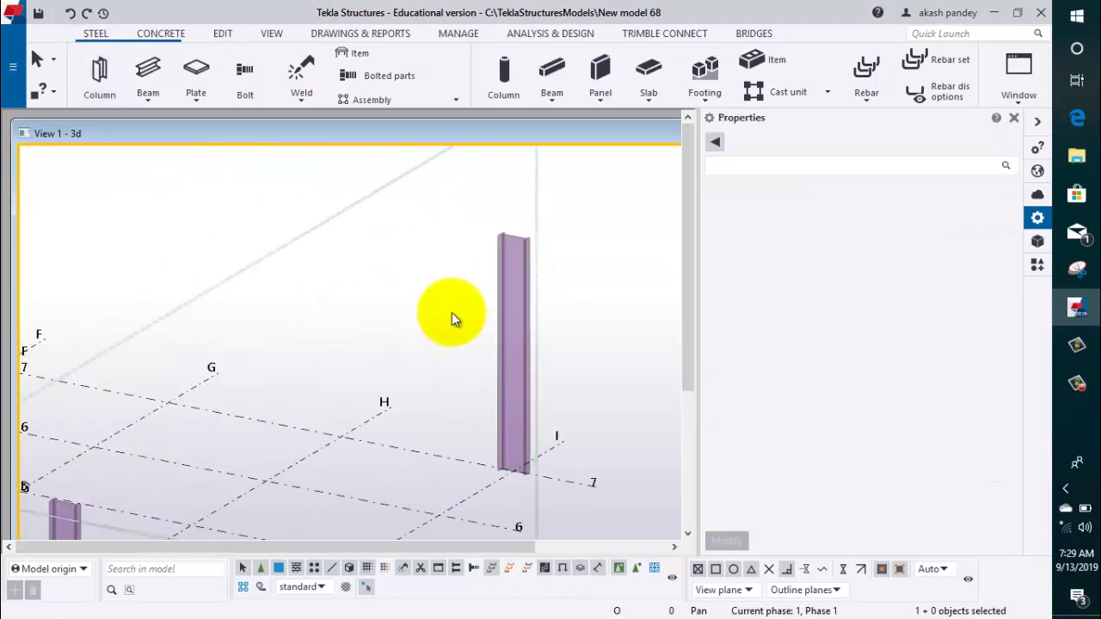
scroll(451, 312, "down", 3)
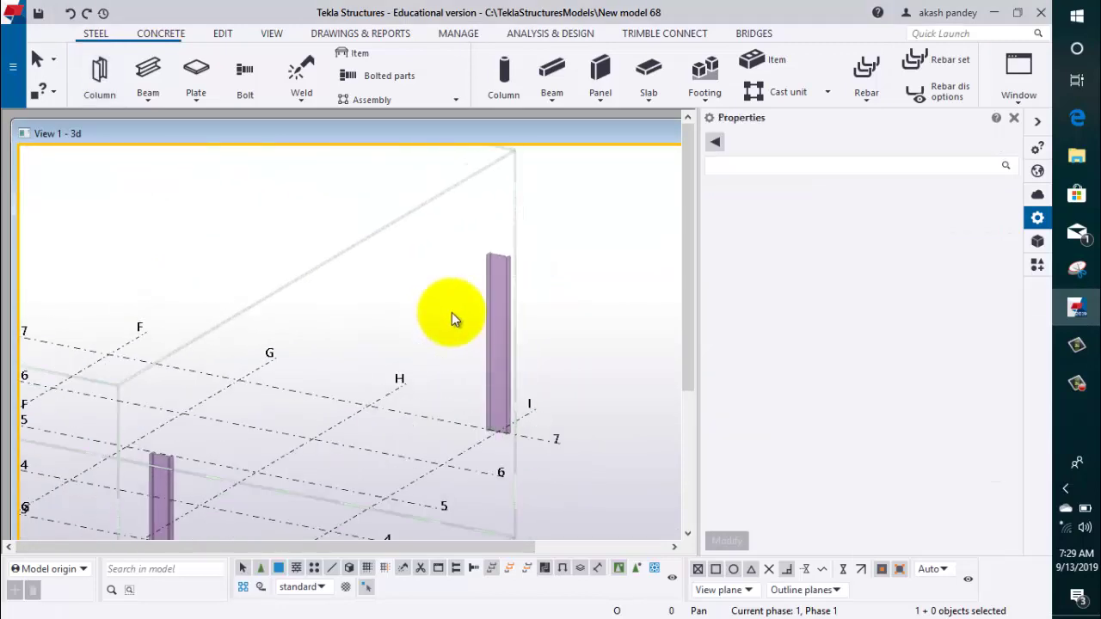
right_click(440, 248)
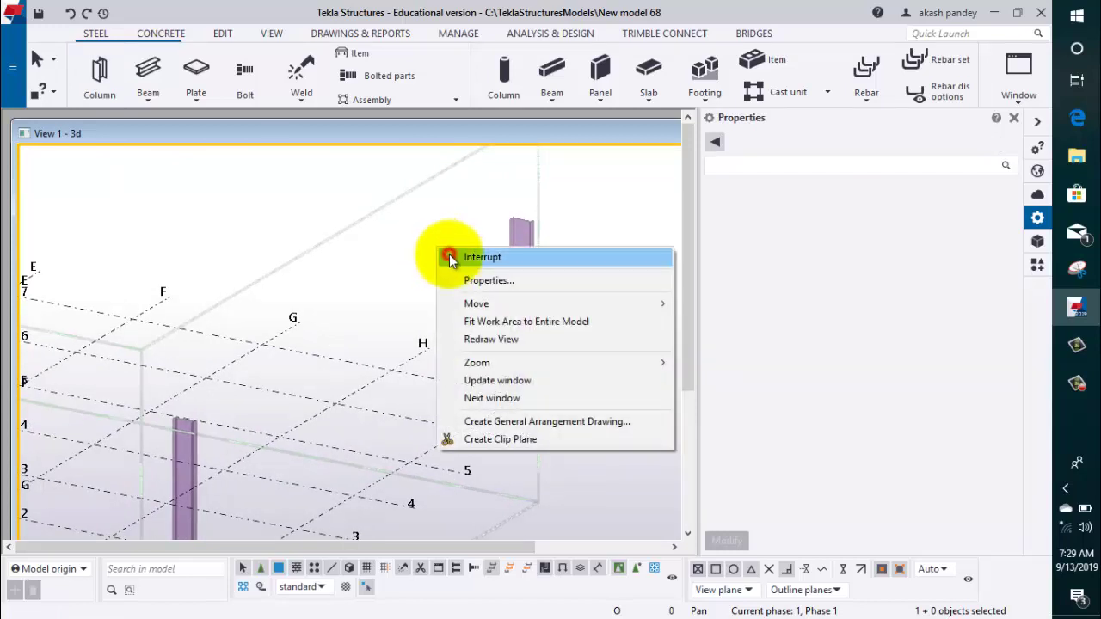
left_click(445, 256)
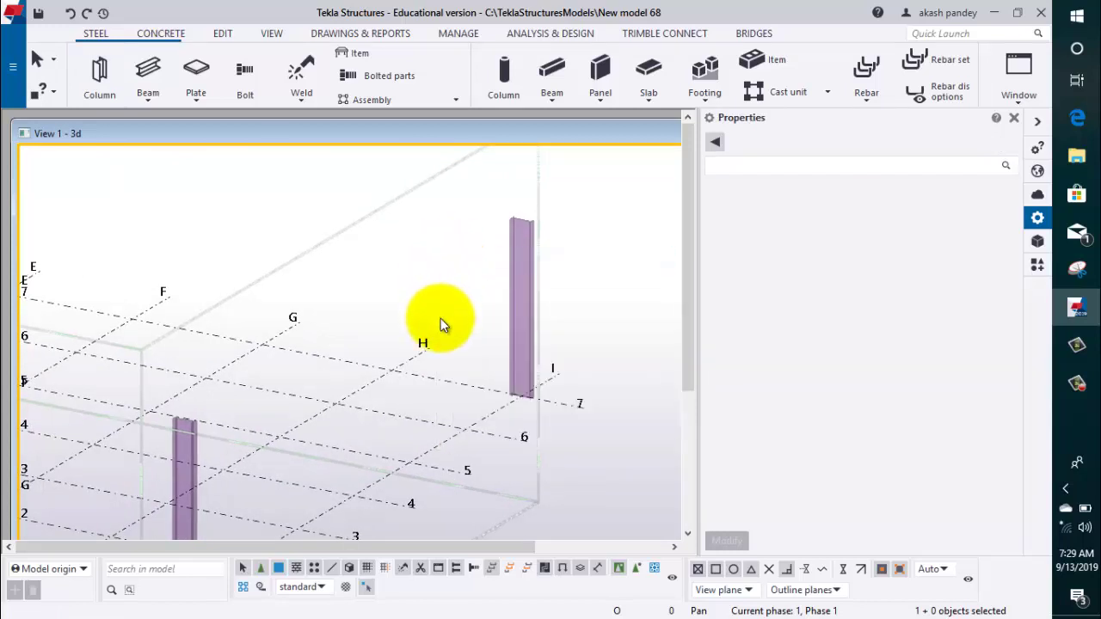
Step: Place another steel column near grid line 4 and select it
left_click(99, 70)
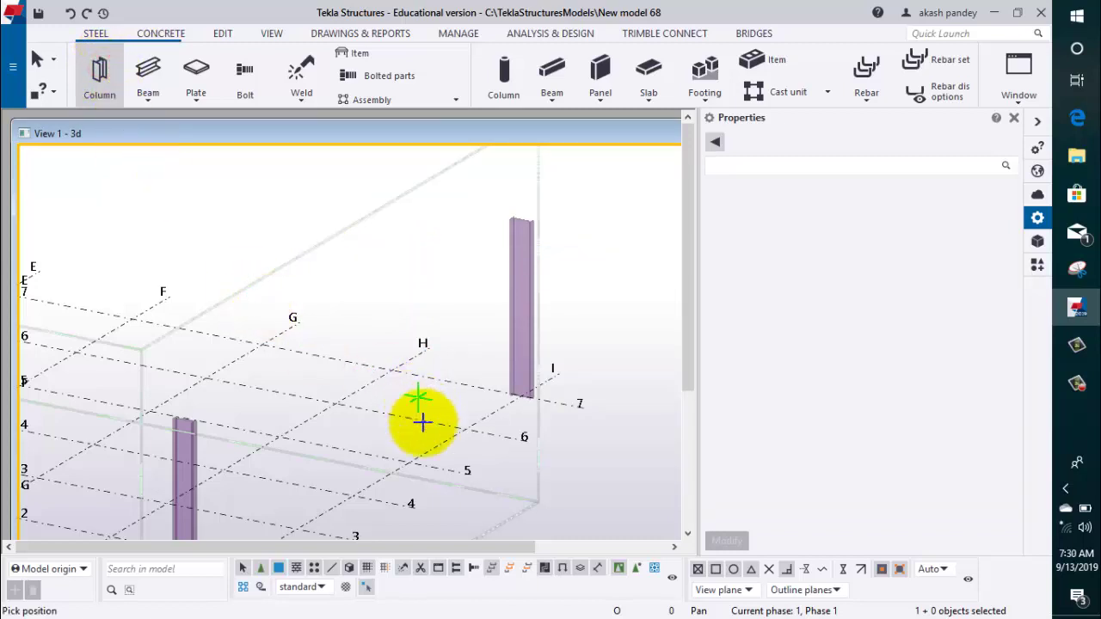
middle_click_drag(356, 484, 389, 383)
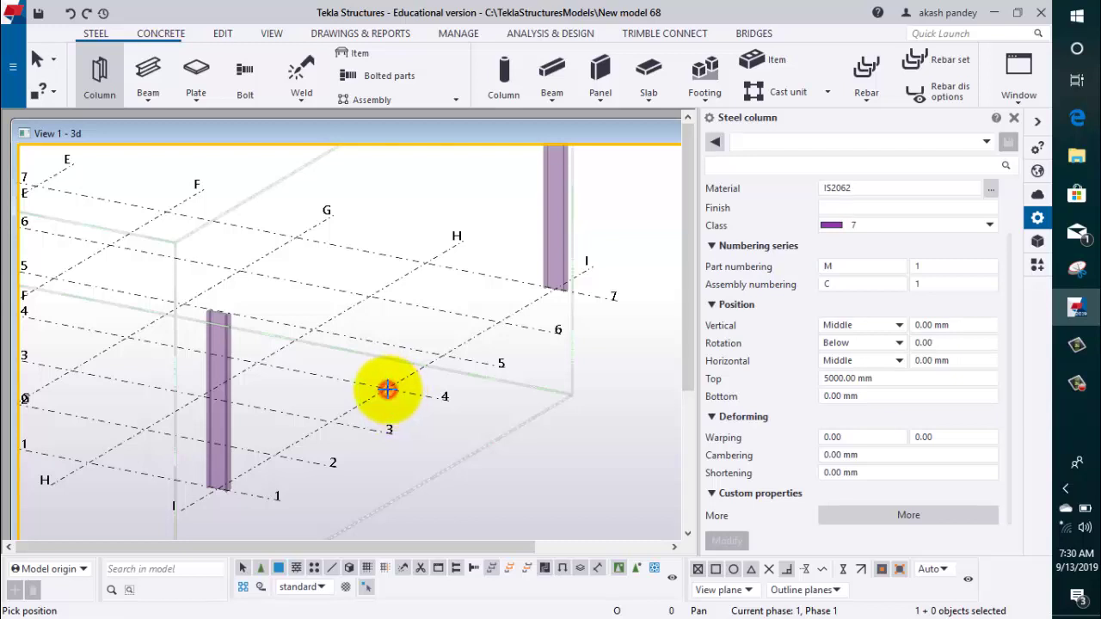
left_click(387, 389)
middle_click_drag(487, 432, 454, 524)
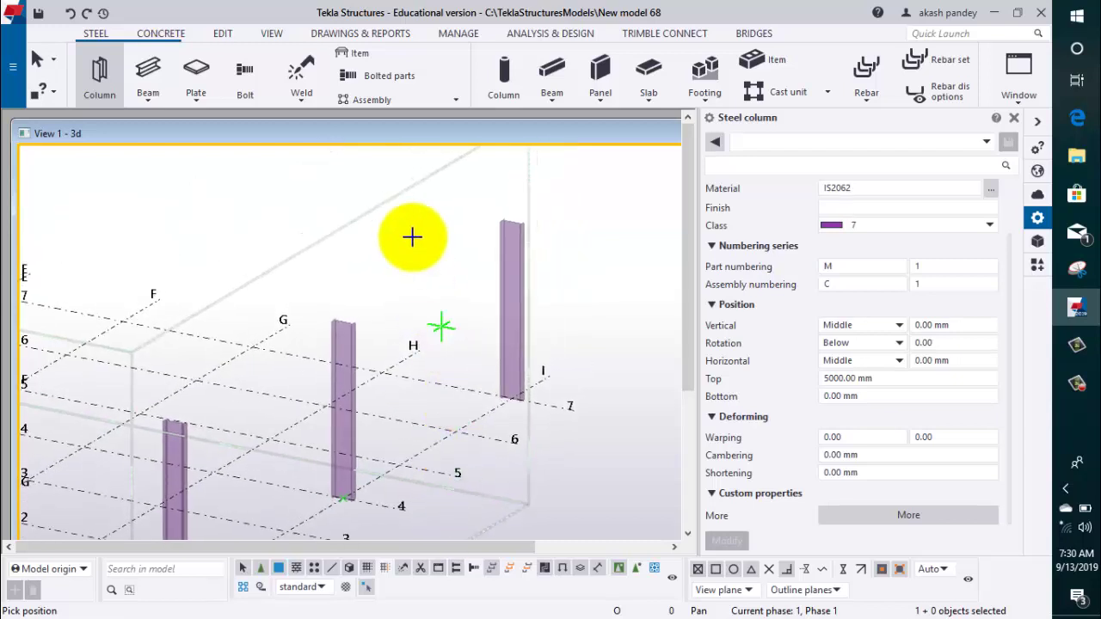
right_click(412, 237)
left_click(438, 239)
scroll(345, 368, "up", 2)
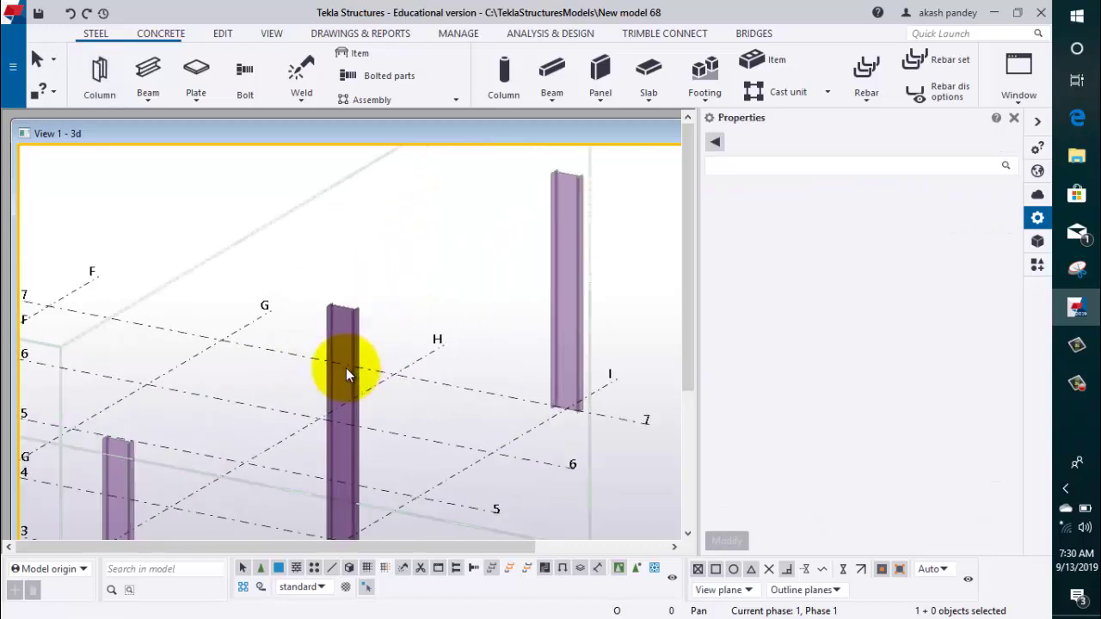
scroll(361, 298, "down", 3)
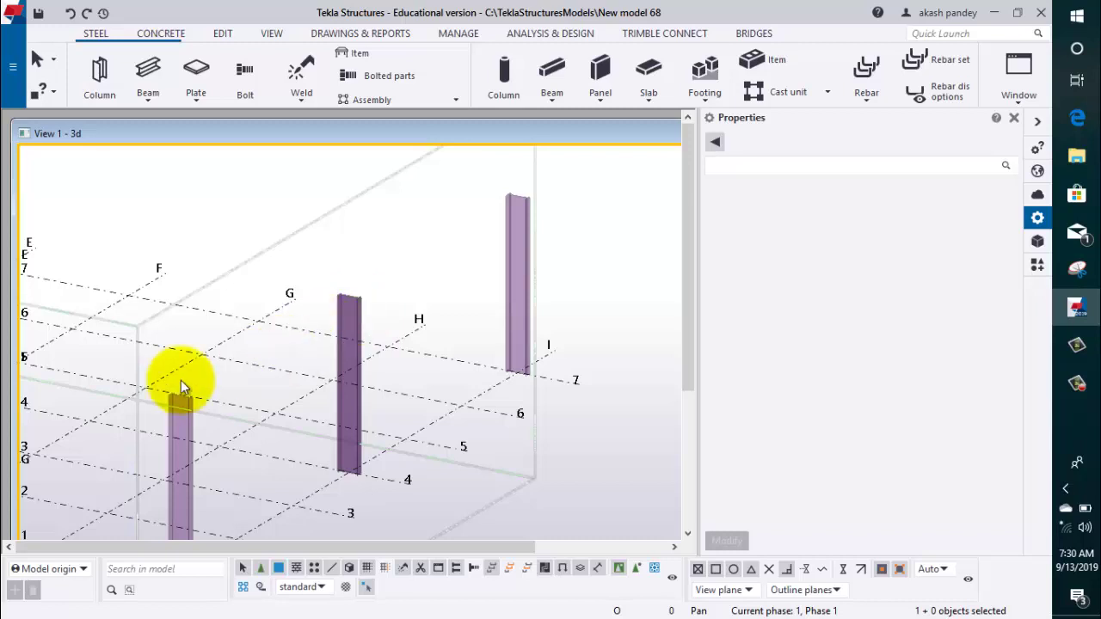
left_click(355, 322)
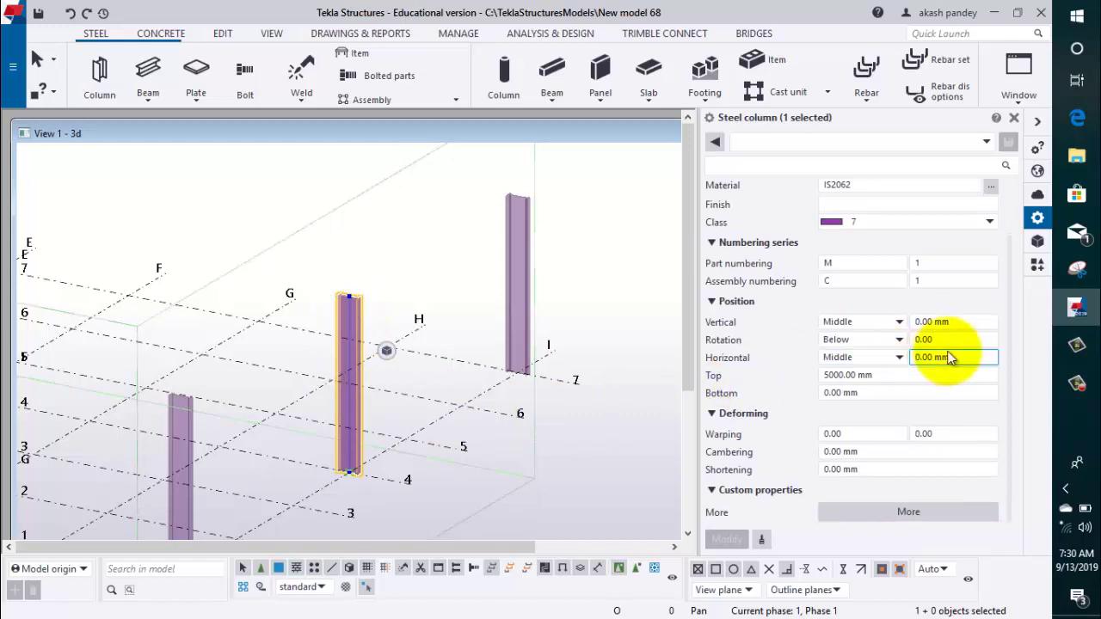
Step: Leave the material unchanged and switch the column's profile from ISMB600 to ISMB200
left_click(991, 189)
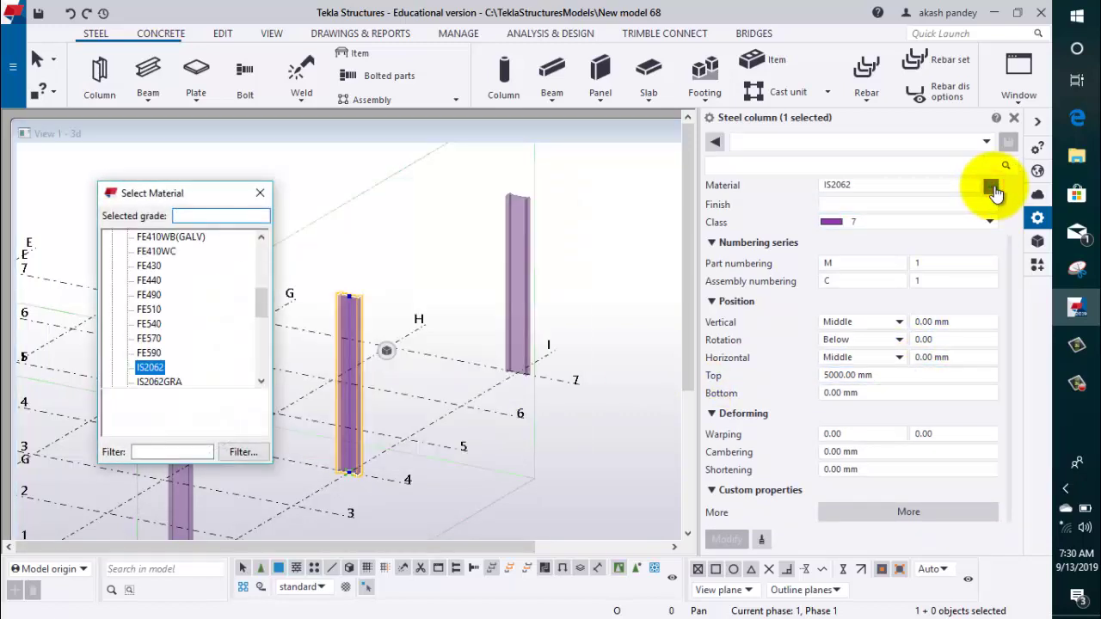
scroll(155, 309, "up", 5)
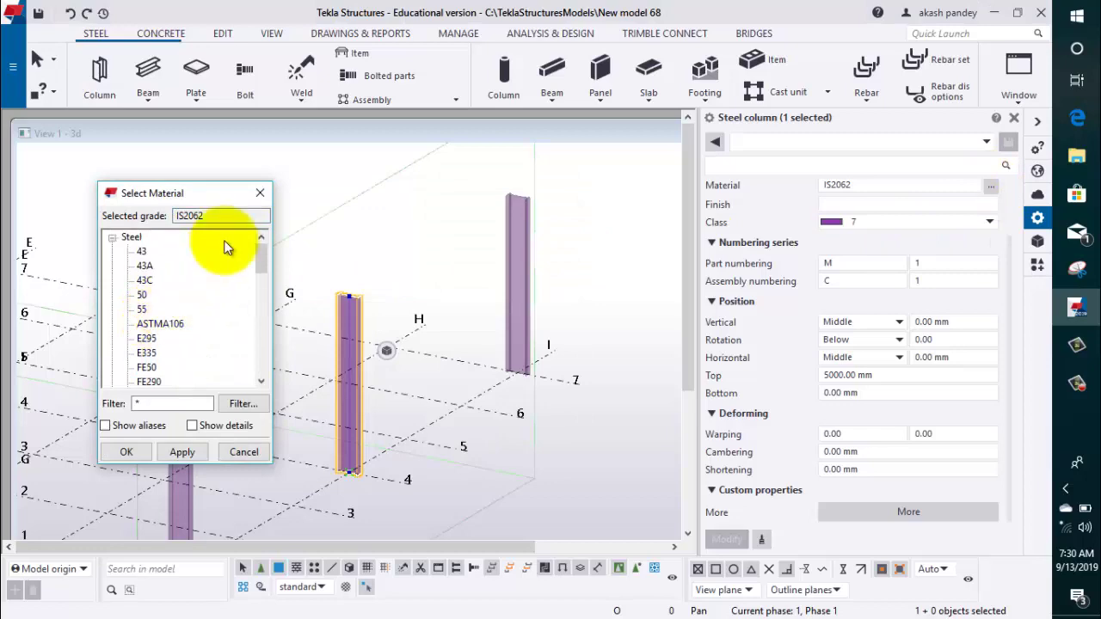
left_click(255, 191)
scroll(954, 369, "up", 2)
scroll(964, 381, "up", 1)
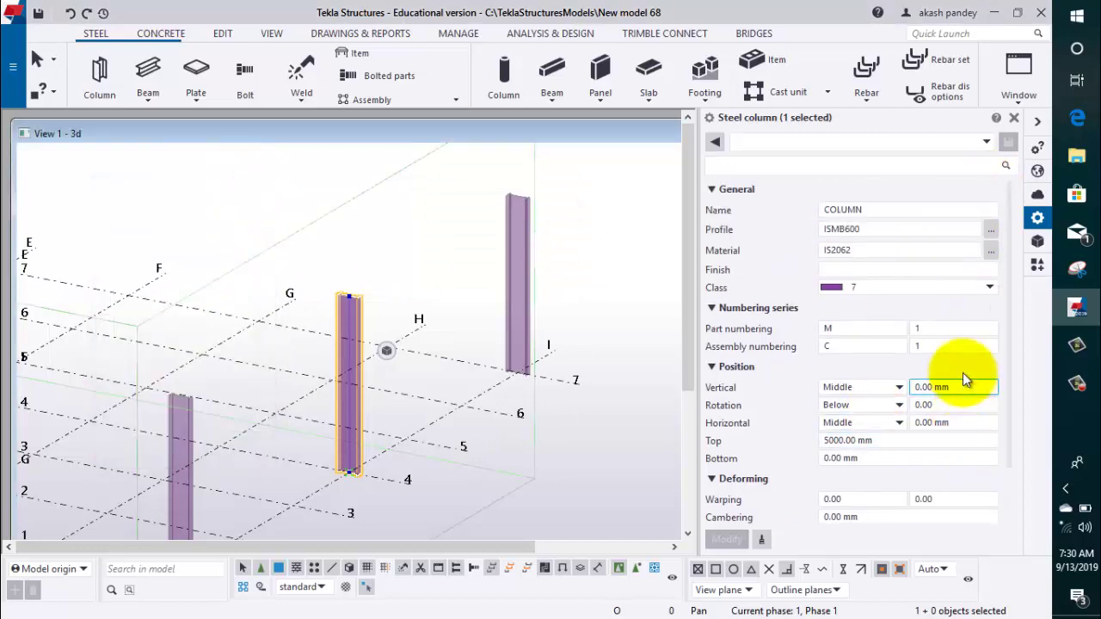
left_click(990, 230)
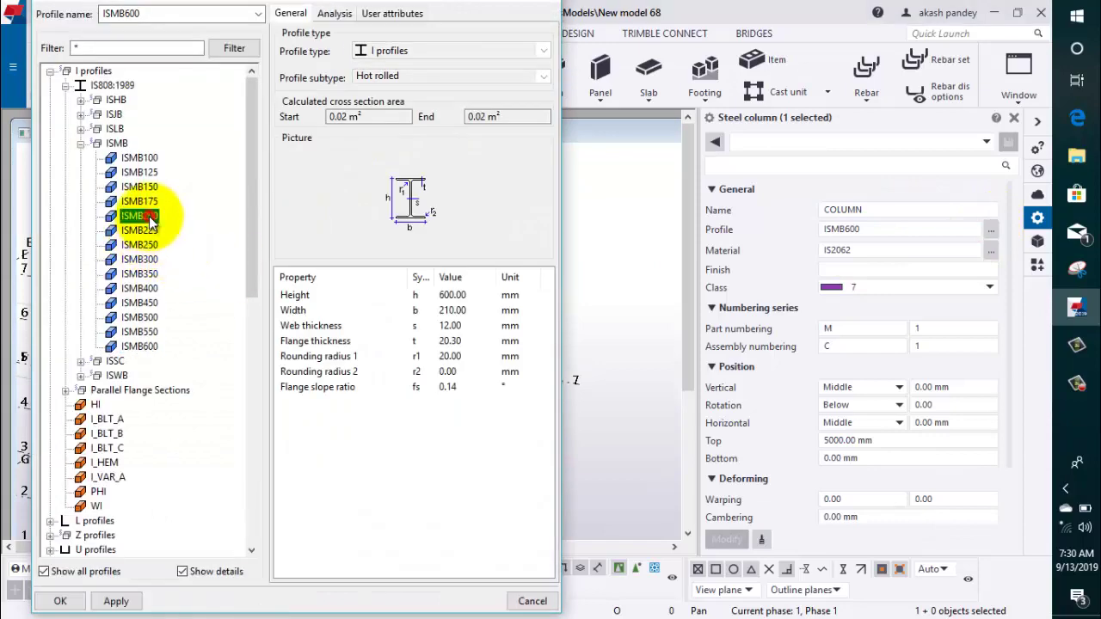
left_click(142, 215)
left_click(113, 600)
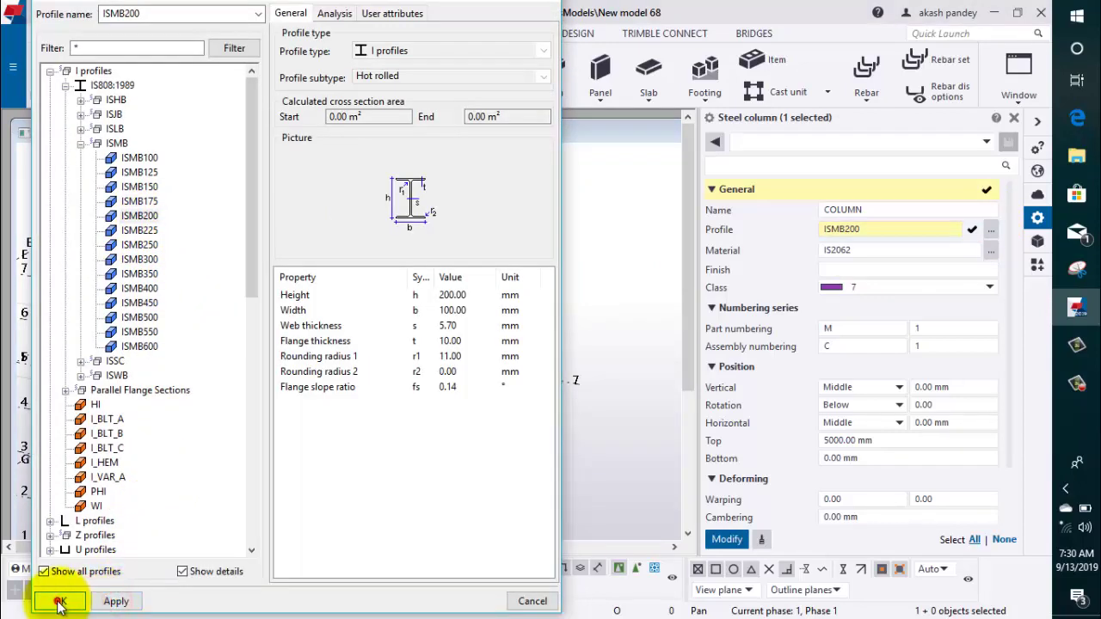
left_click(58, 604)
left_click(727, 539)
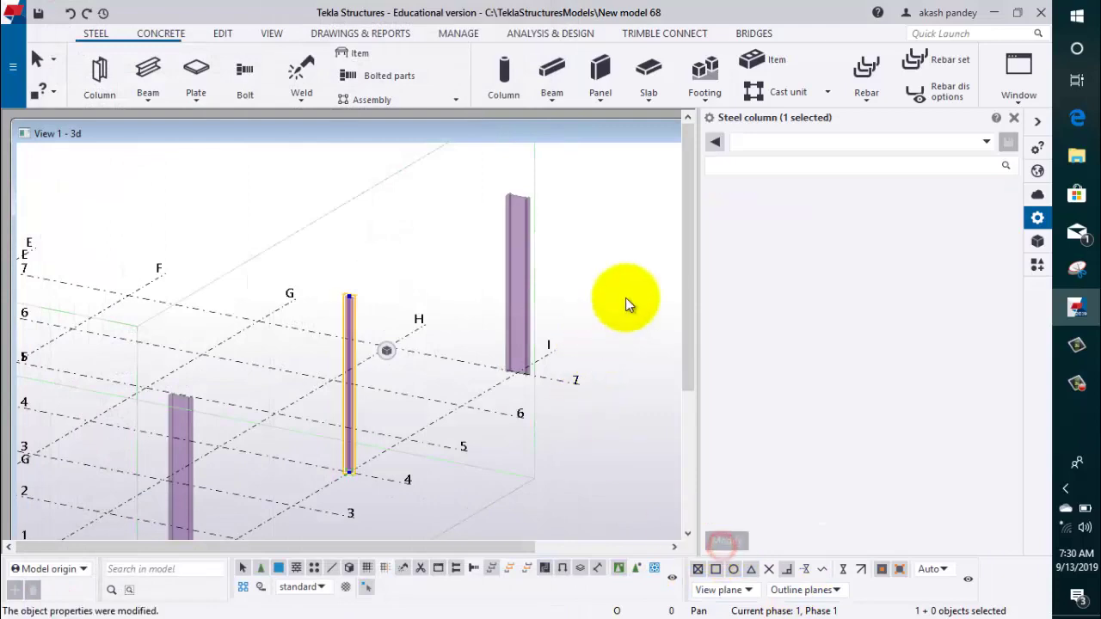
Step: Deselect the column and pan the view to inspect the slimmer ISMB200 column
left_click(643, 274)
middle_click_drag(619, 409, 607, 358)
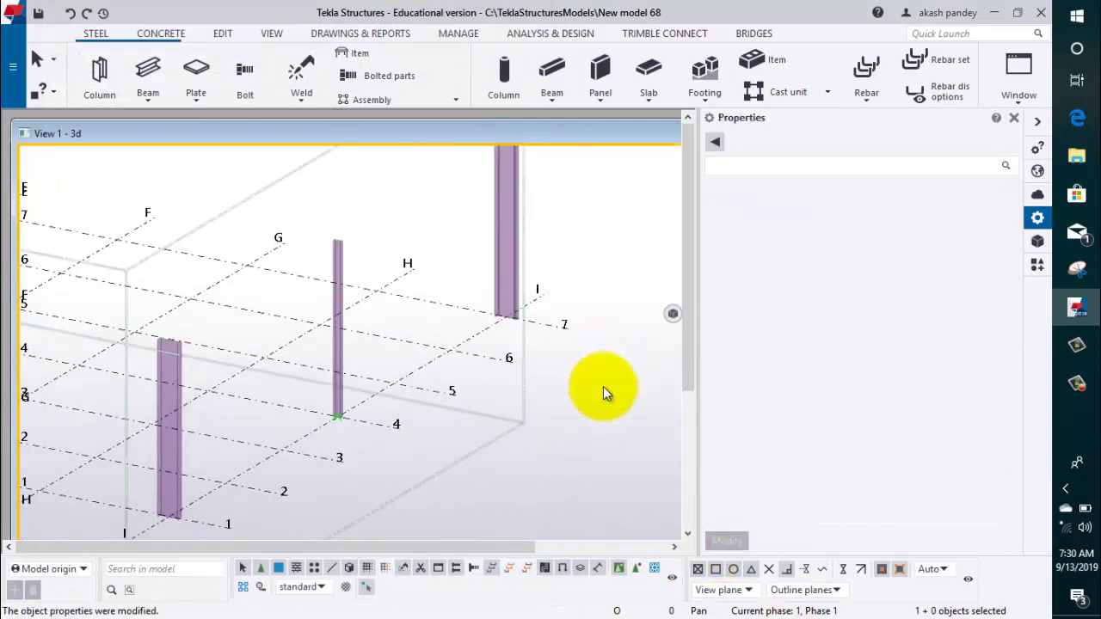
scroll(603, 387, "down", 2)
scroll(603, 387, "down", 1)
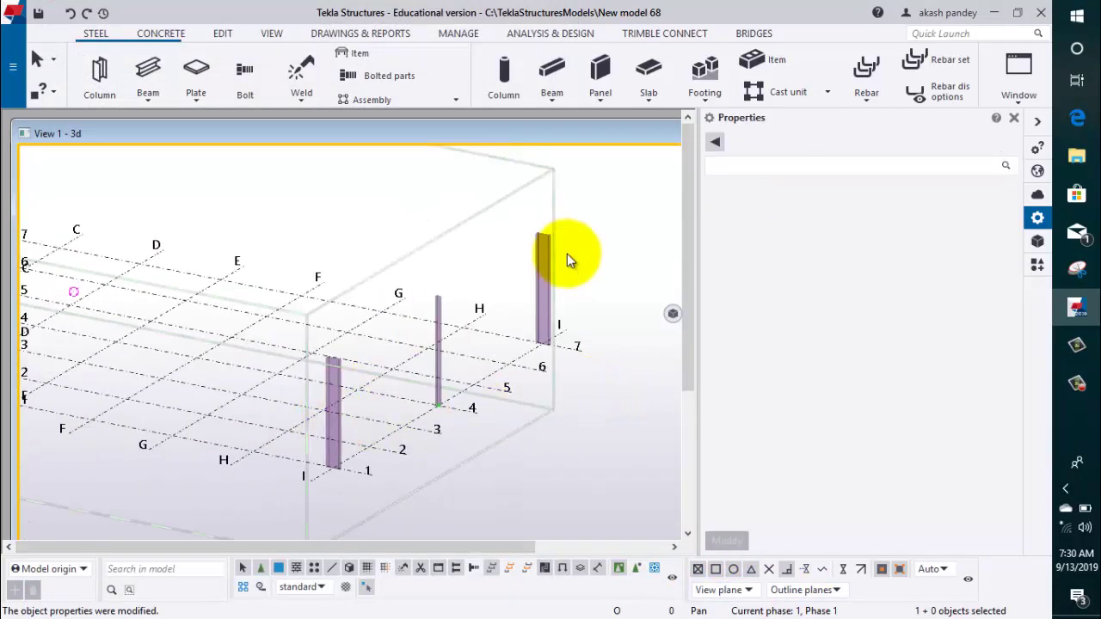
scroll(290, 467, "up", 1)
scroll(290, 467, "up", 2)
middle_click_drag(361, 491, 338, 535)
Step: Create views along all grid lines from the model grid's context menu
left_click(371, 508)
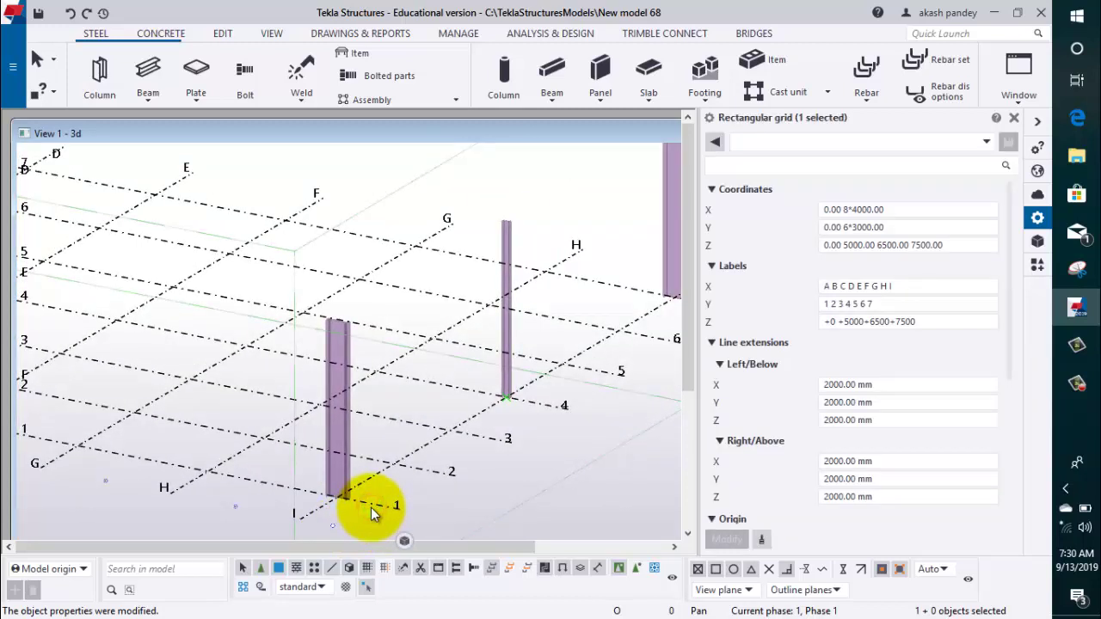
right_click(372, 509)
mouse_move(424, 419)
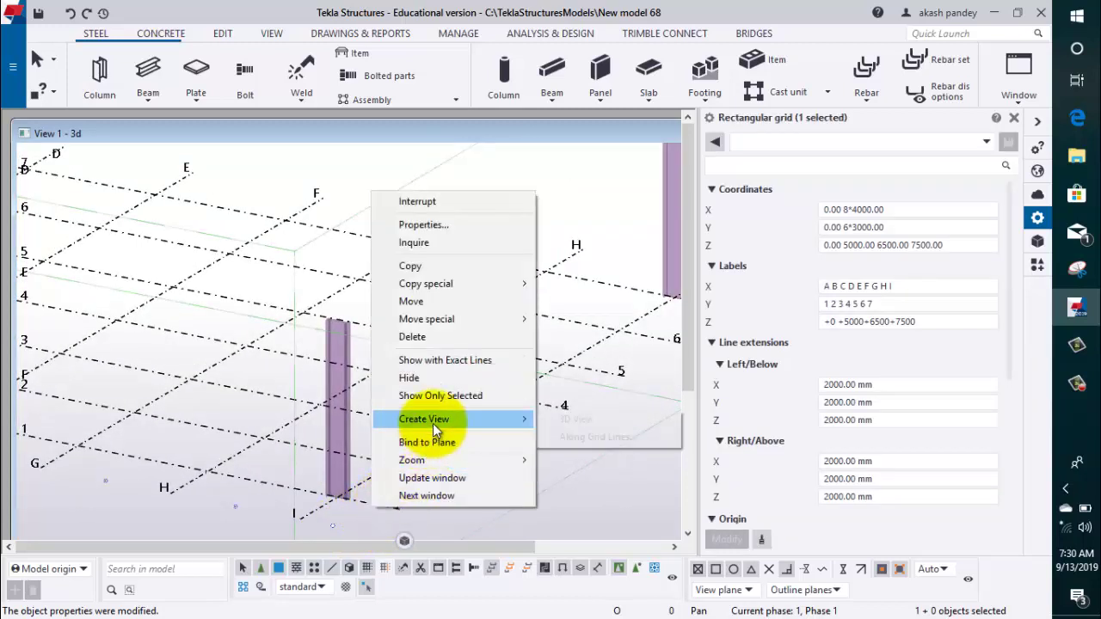
left_click(579, 437)
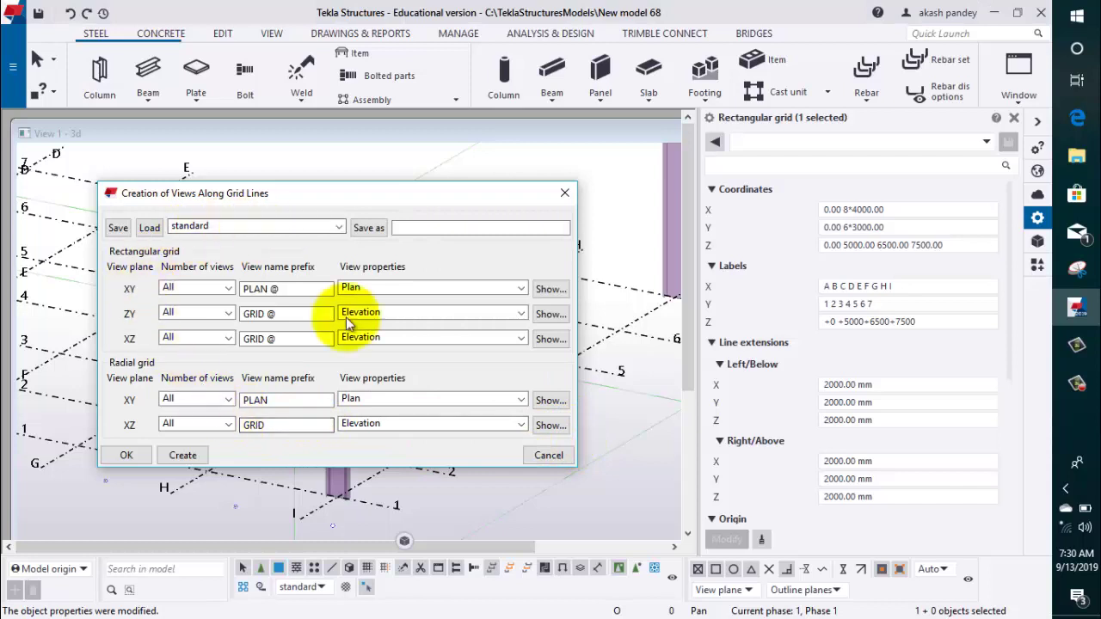
left_click(181, 455)
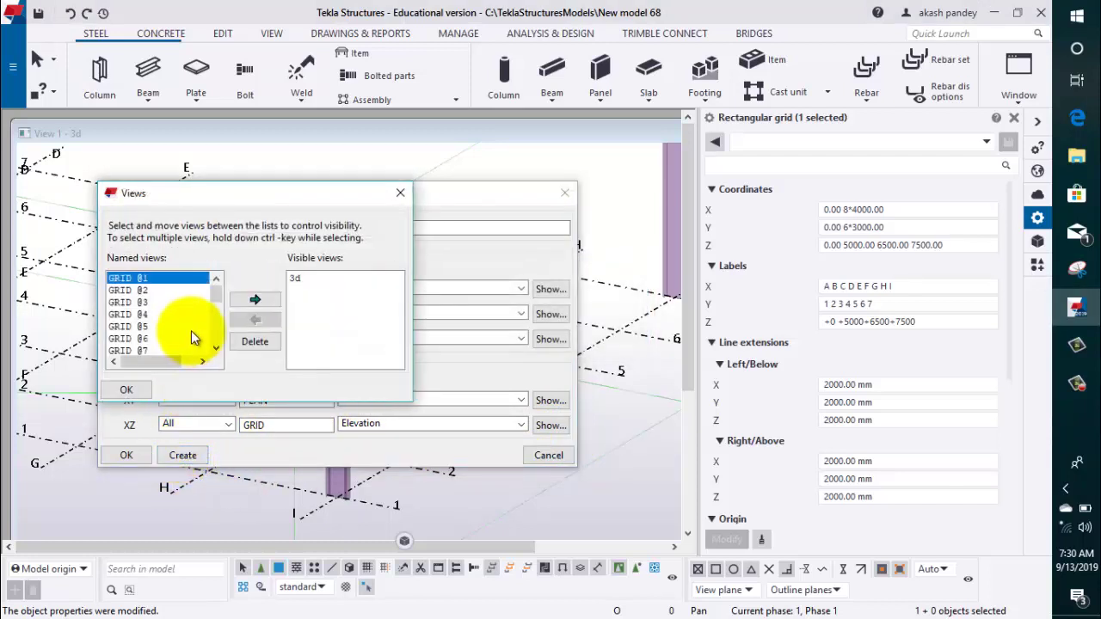
Step: Move GRID @I into the visible views and close the view dialogs
scroll(174, 340, "down", 2)
scroll(173, 340, "down", 2)
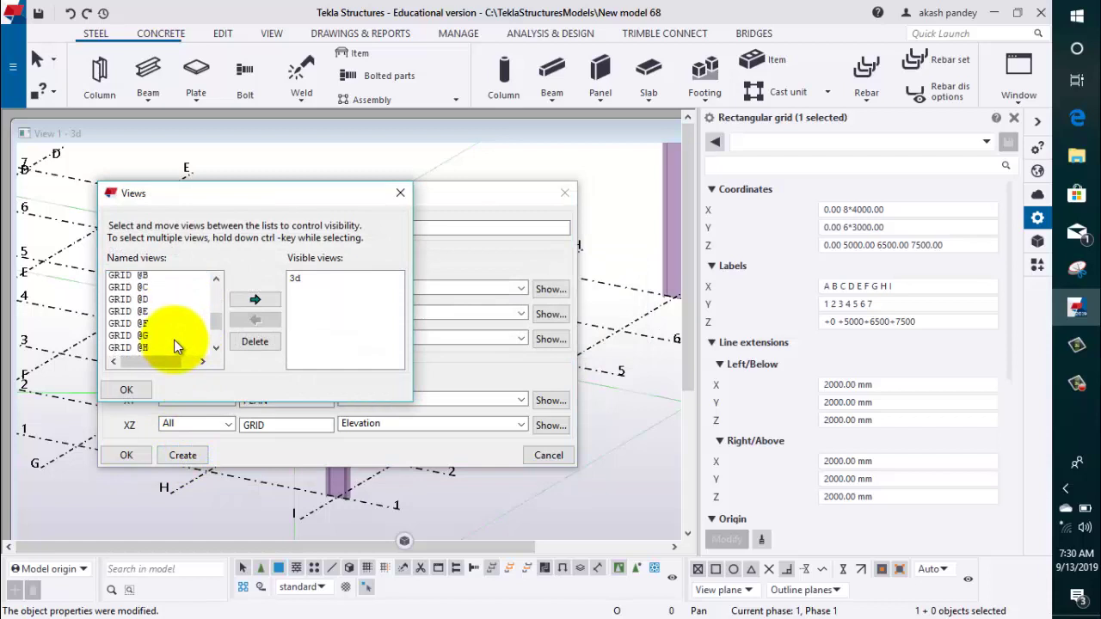
scroll(173, 340, "down", 2)
scroll(158, 316, "up", 1)
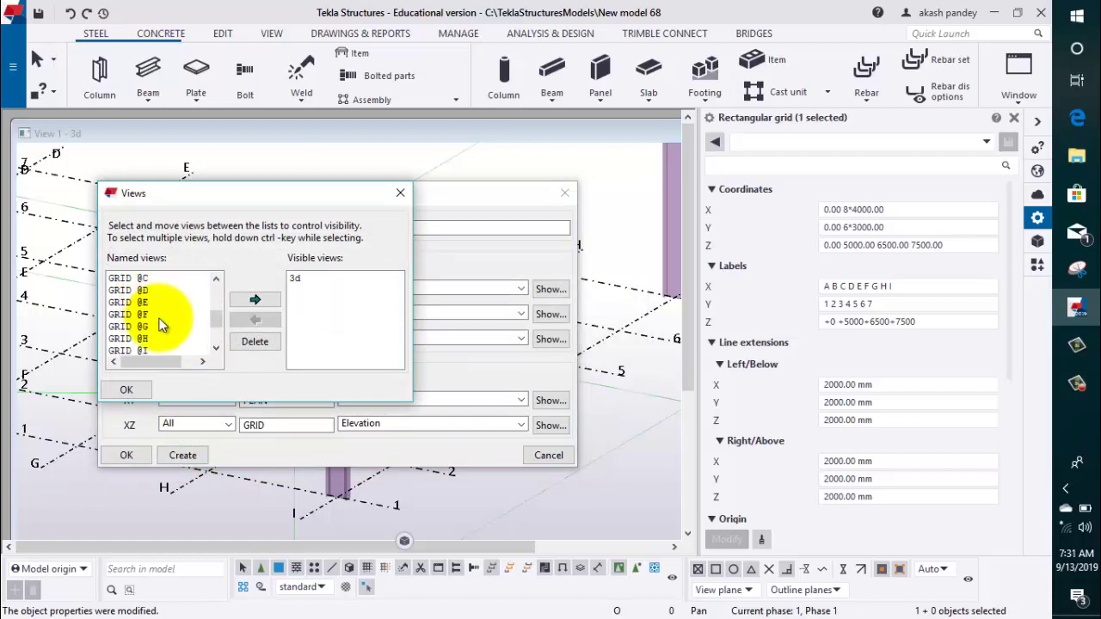
left_click(148, 349)
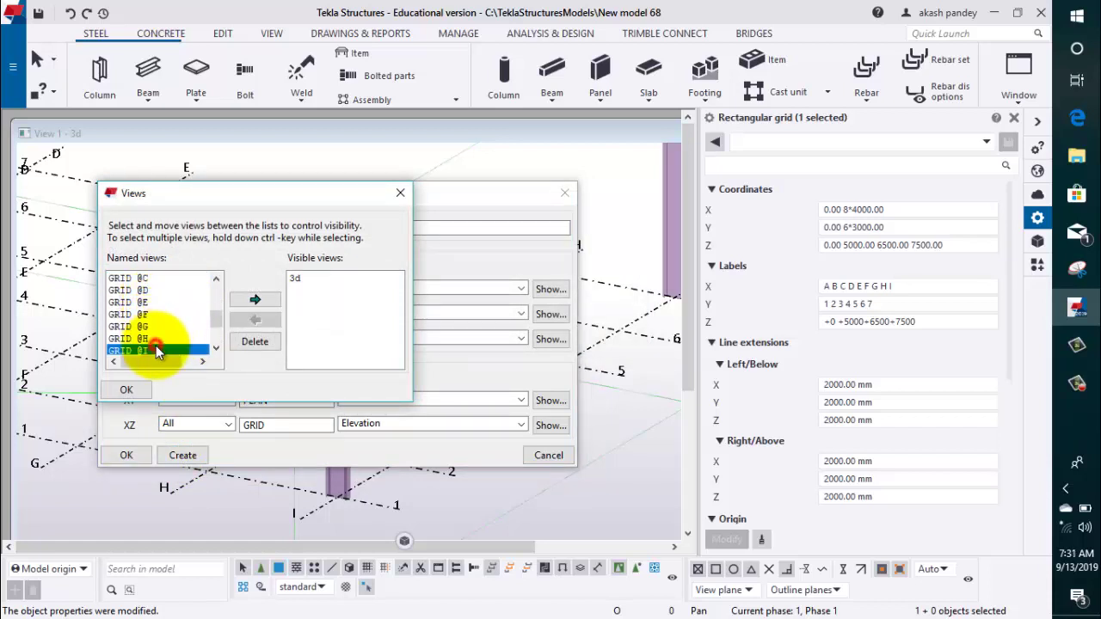
left_click(250, 300)
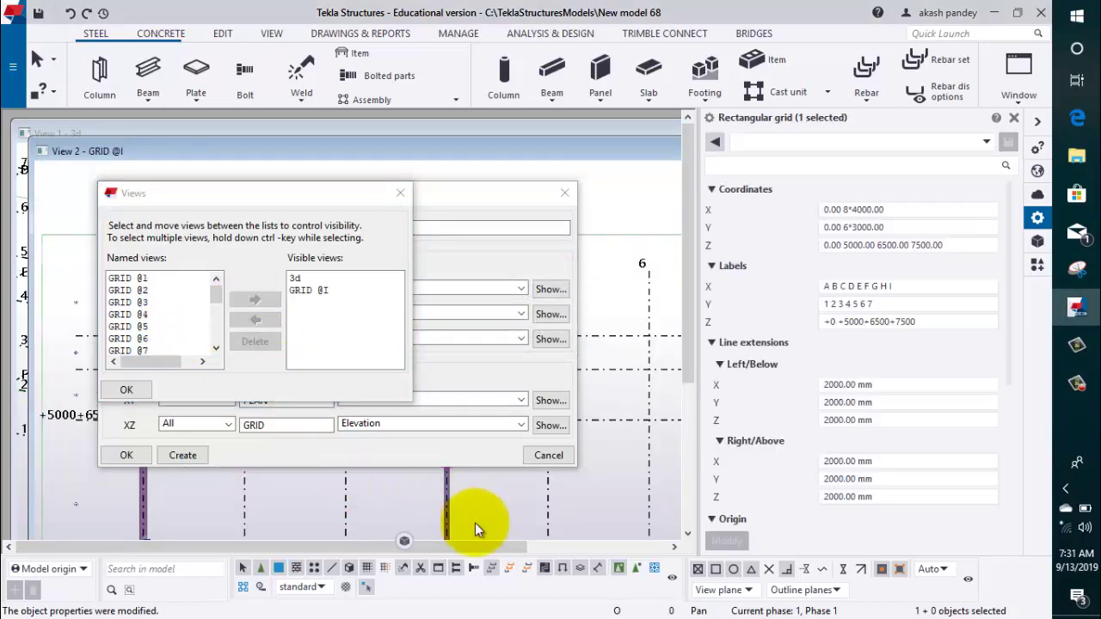
scroll(474, 523, "down", 3)
mouse_move(487, 521)
middle_mouse_down()
mouse_move(462, 572)
mouse_move(454, 540)
middle_mouse_up()
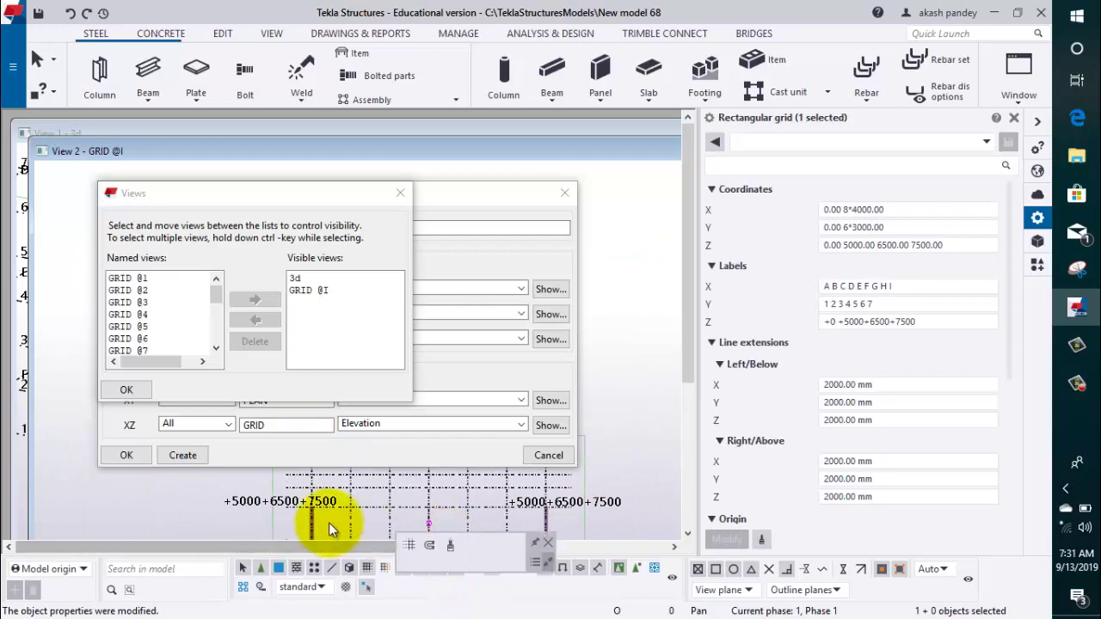
scroll(318, 516, "up", 2)
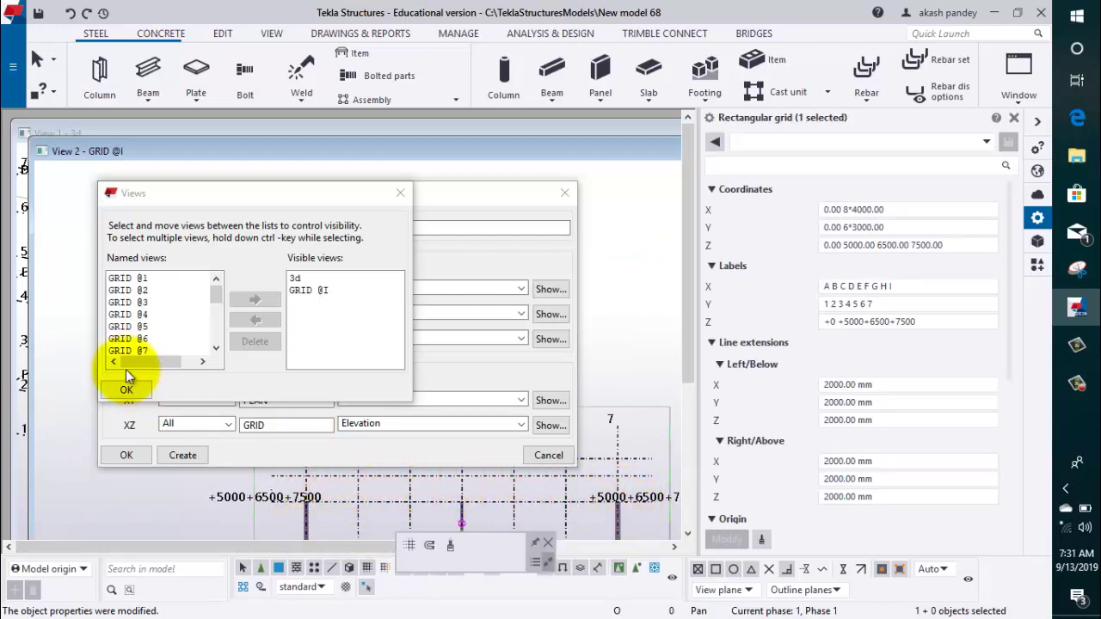
left_click(129, 392)
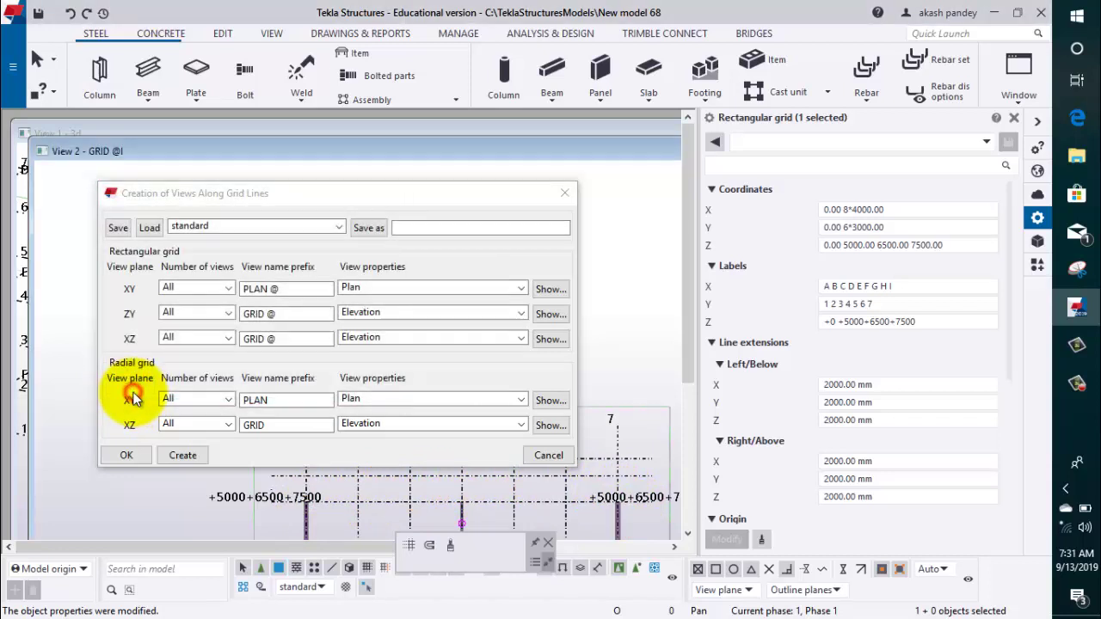
left_click(133, 457)
scroll(327, 512, "up", 2)
Step: Start a curved beam at the grid-1 column top, then cancel the unfinished attempt
scroll(339, 520, "up", 2)
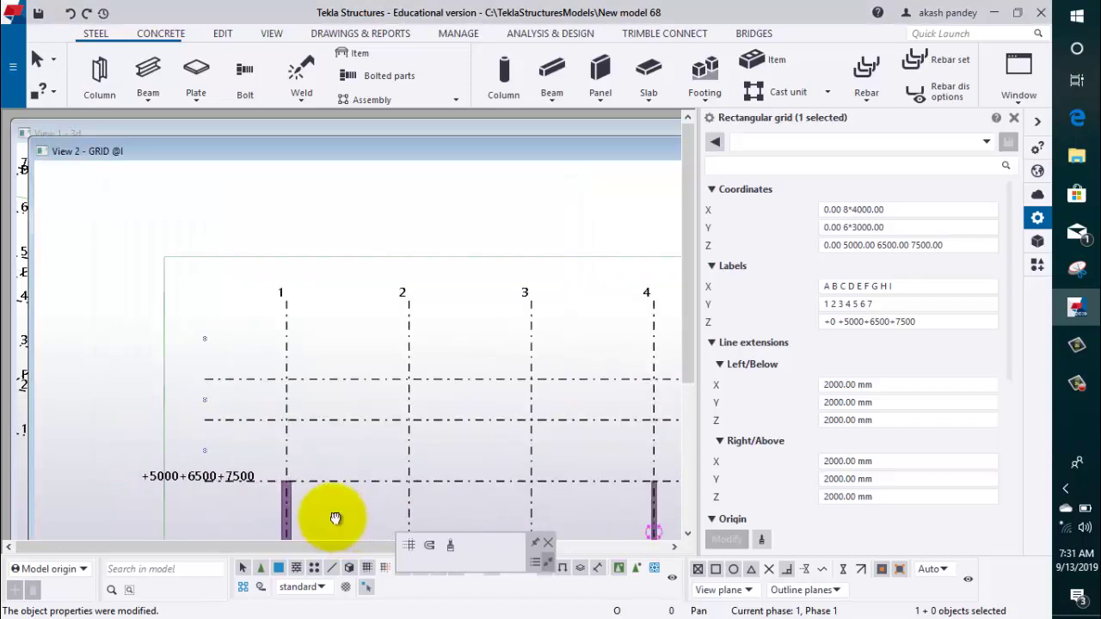
mouse_move(332, 511)
middle_mouse_down()
mouse_move(197, 415)
mouse_move(74, 422)
mouse_move(76, 411)
middle_mouse_up()
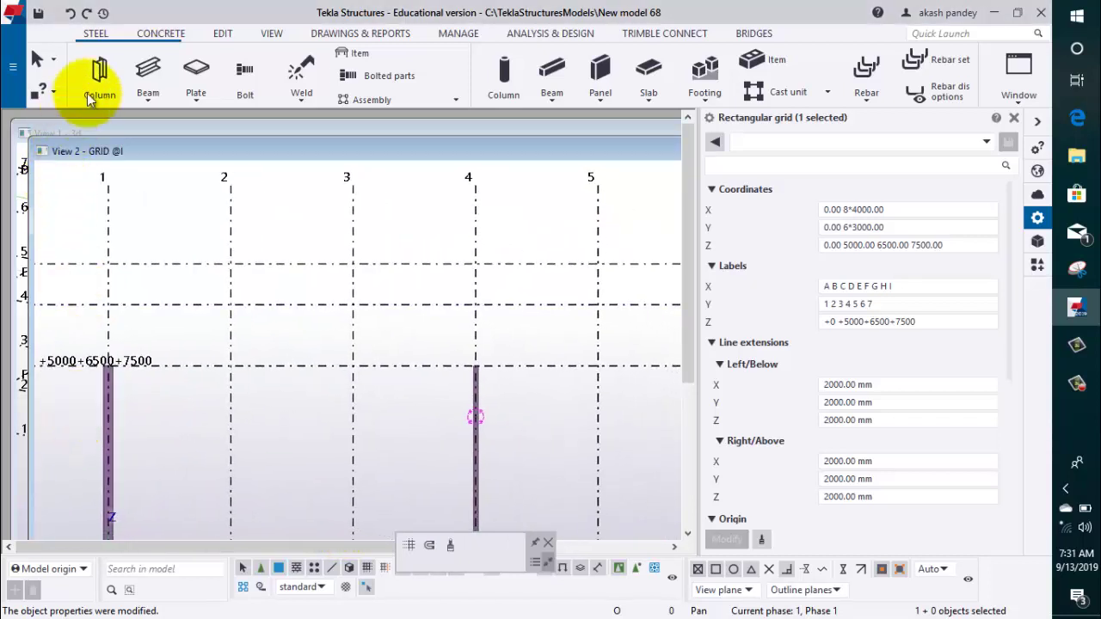
left_click(152, 99)
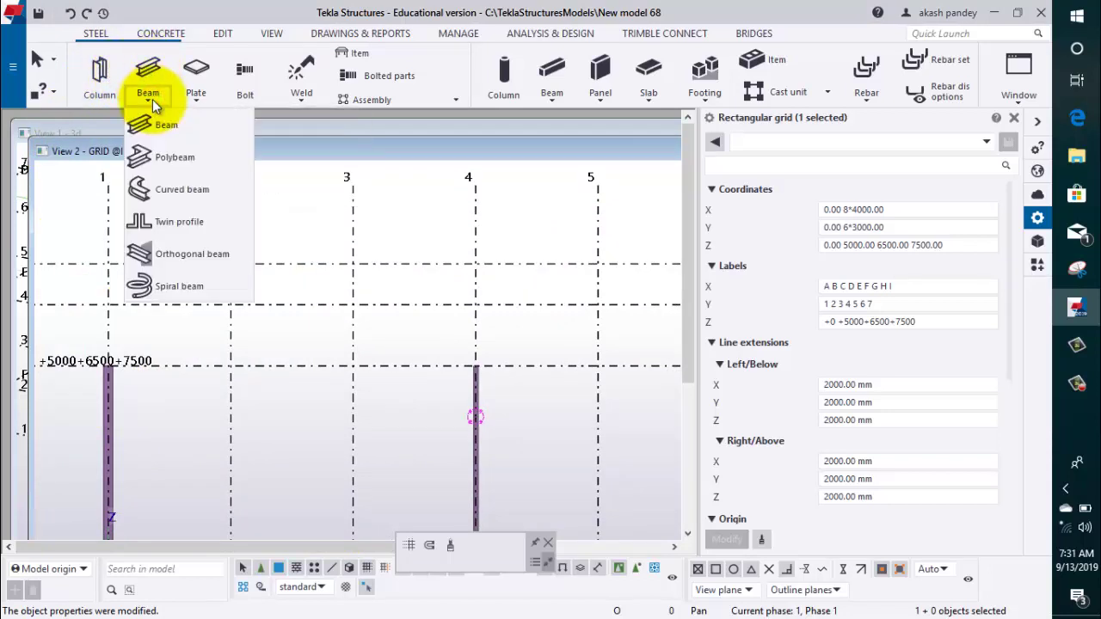
left_click(163, 195)
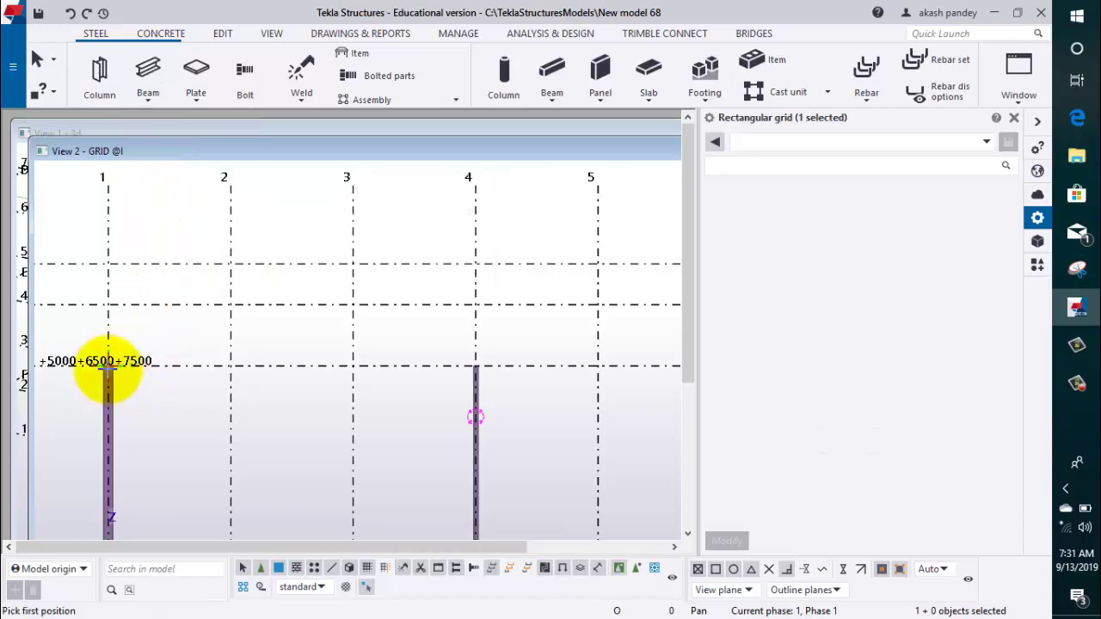
scroll(107, 365, "up", 1)
scroll(108, 359, "up", 1)
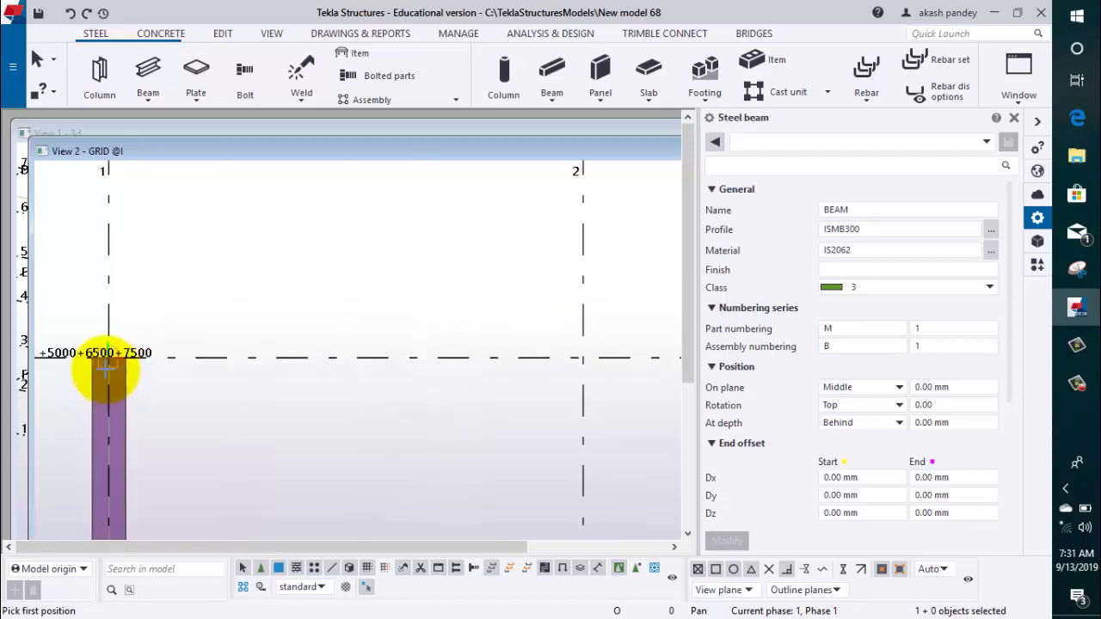
scroll(108, 353, "up", 1)
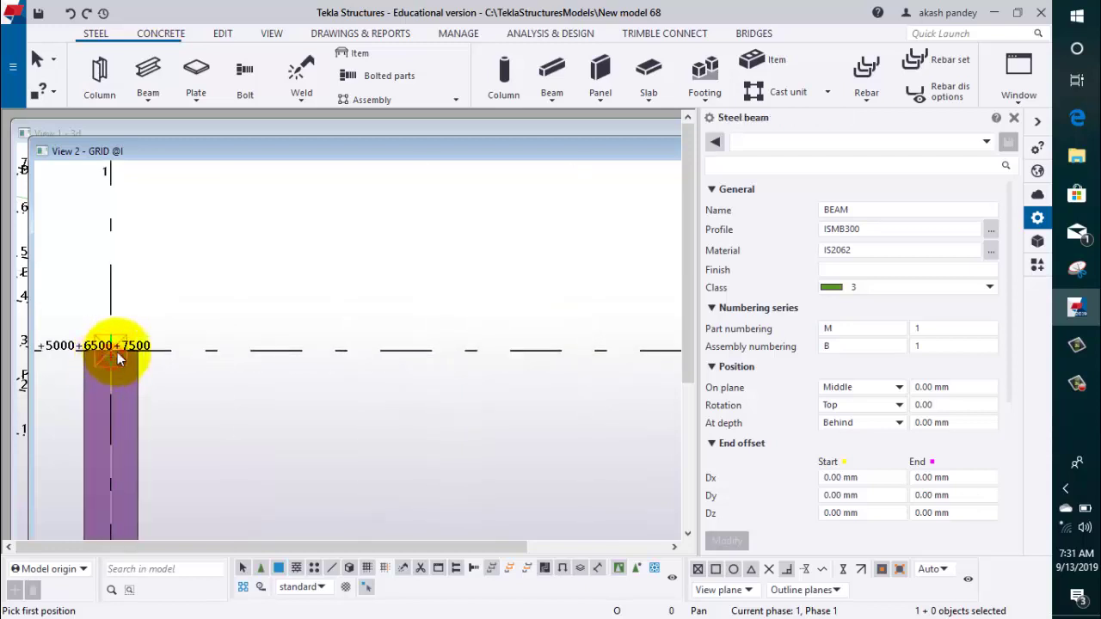
left_click(118, 360)
scroll(244, 264, "down", 1)
scroll(246, 270, "down", 1)
scroll(245, 272, "down", 1)
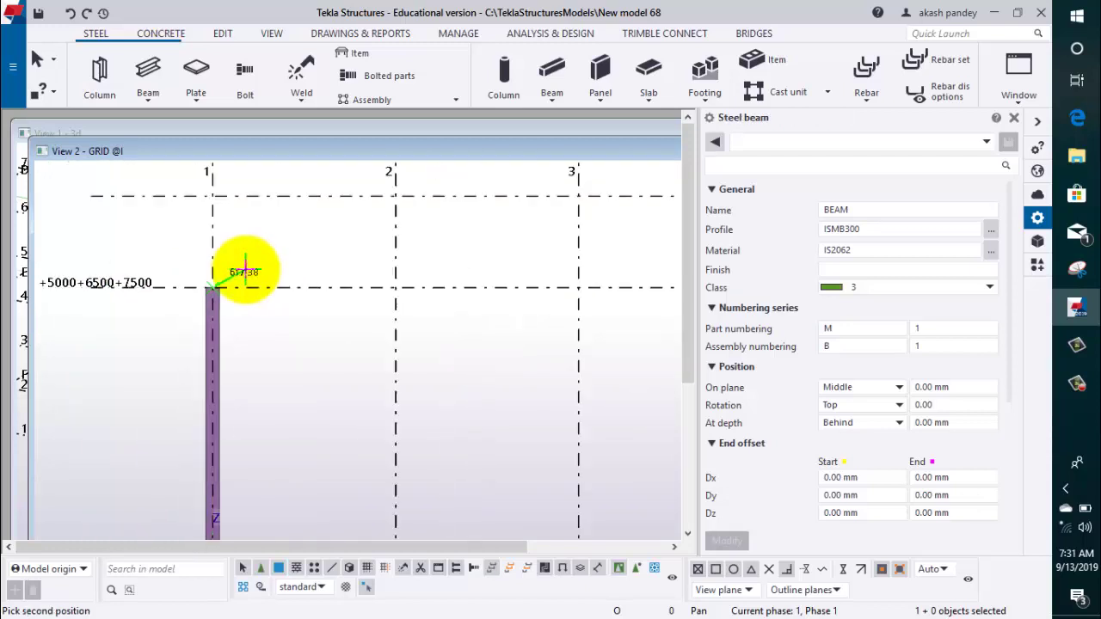
middle_click_drag(364, 263, 290, 356)
scroll(292, 344, "down", 1)
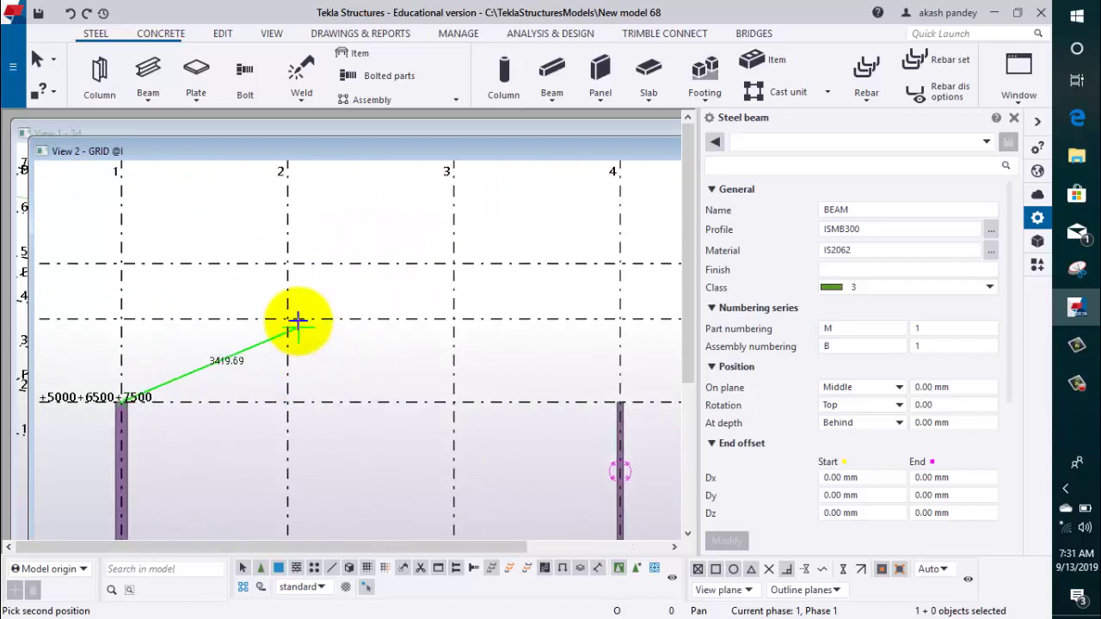
left_click(289, 317)
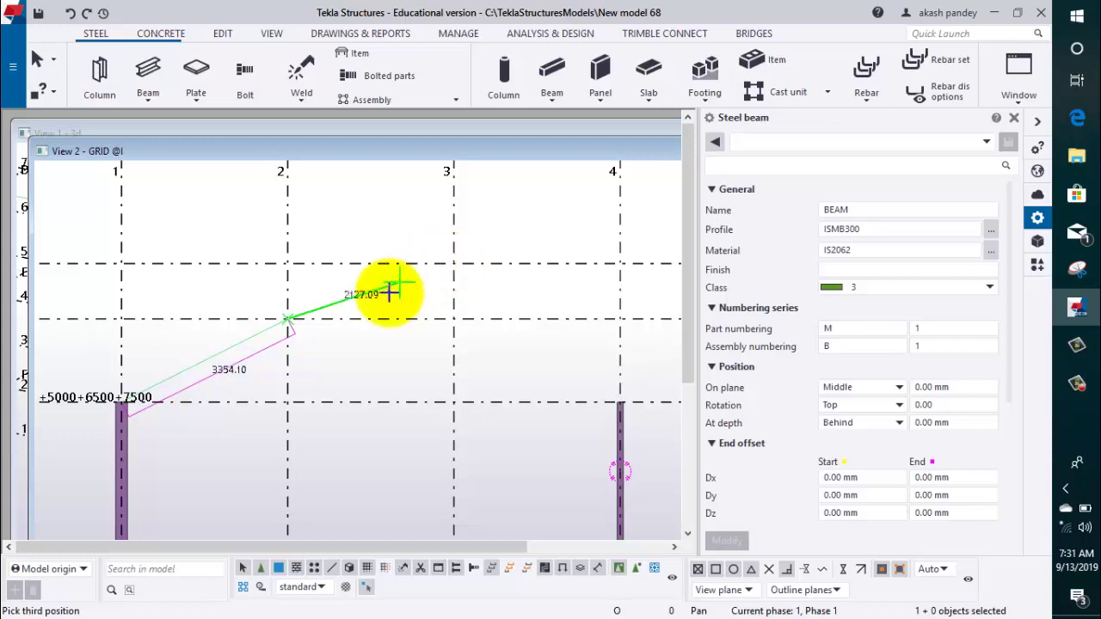
scroll(389, 294, "down", 2)
scroll(388, 296, "down", 1)
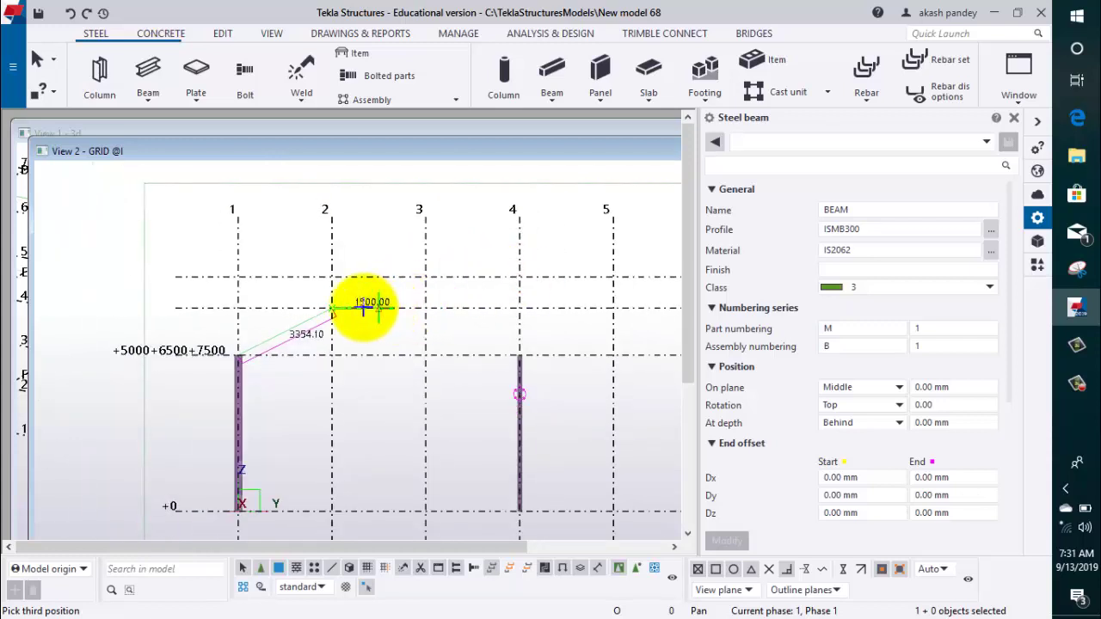
right_click(354, 249)
left_click(374, 258)
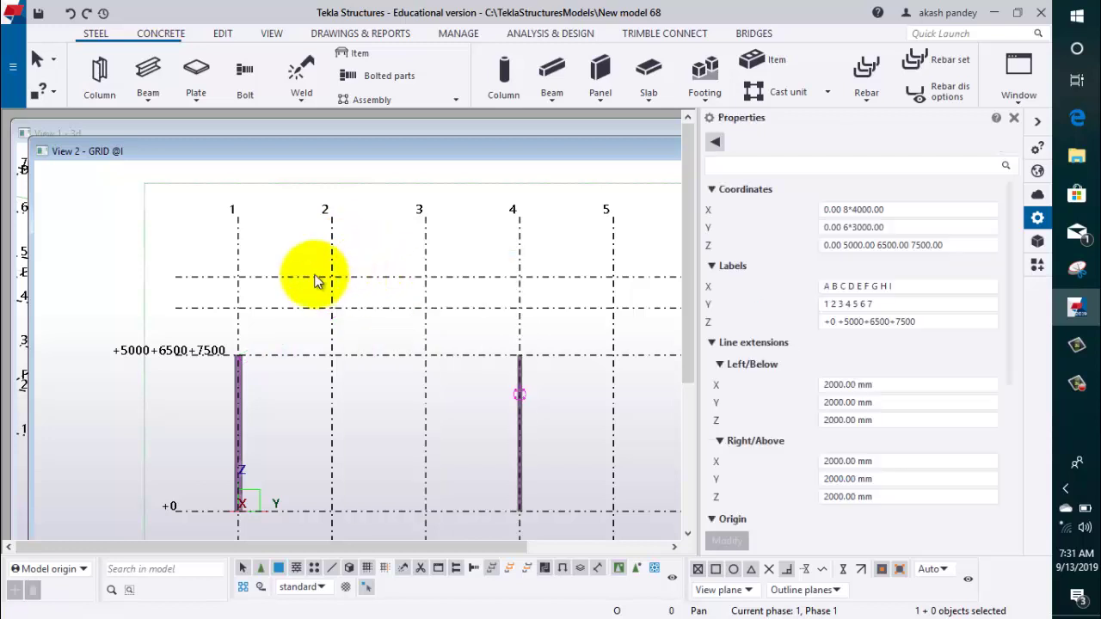
Step: Draw the 9340.77 mm ISMB300 curved rafter from the grid-1 column top to grid line 4
left_click(147, 102)
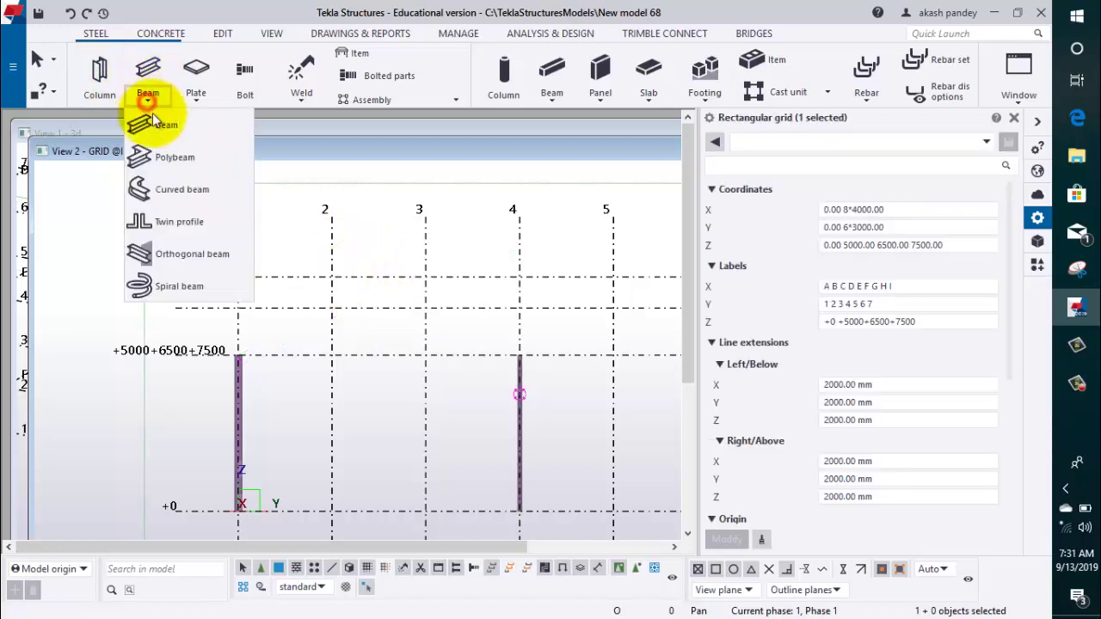
left_click(163, 184)
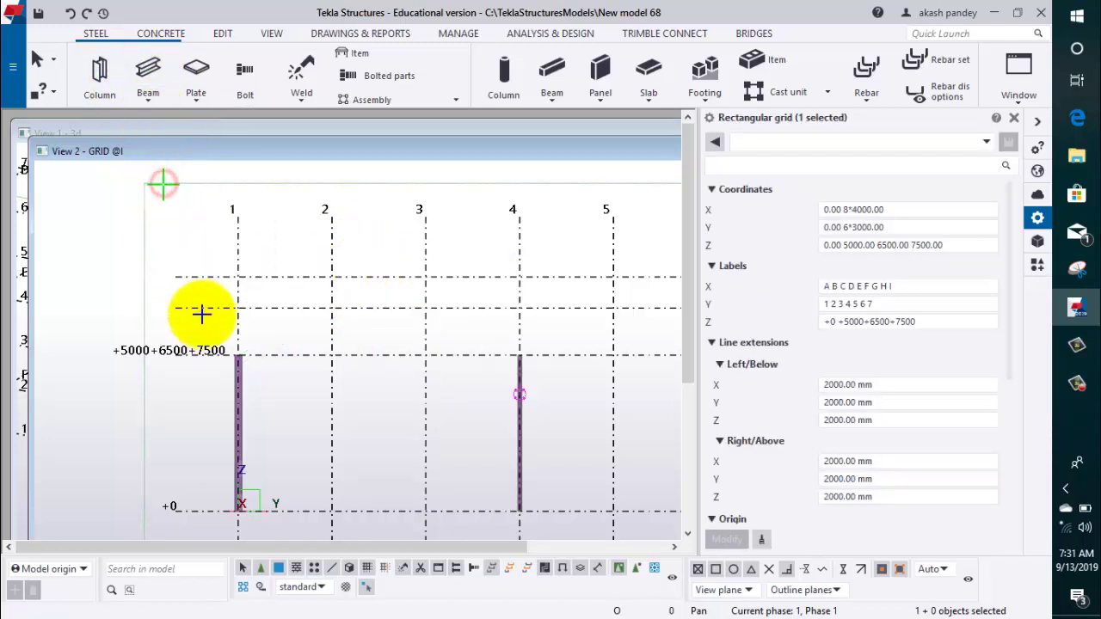
left_click(239, 355)
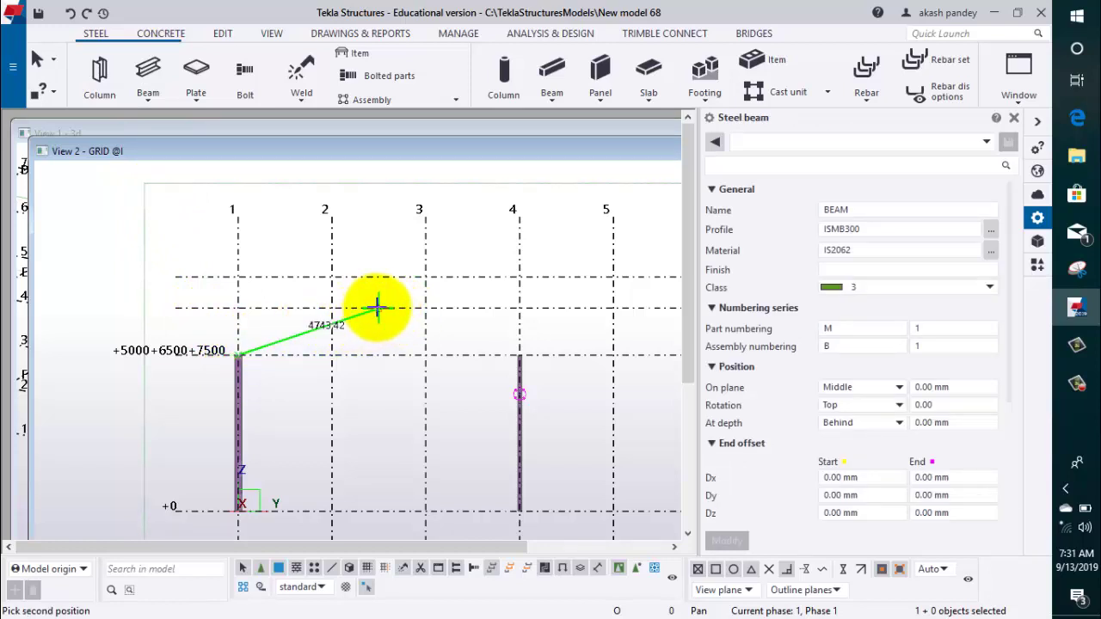
left_click(379, 307)
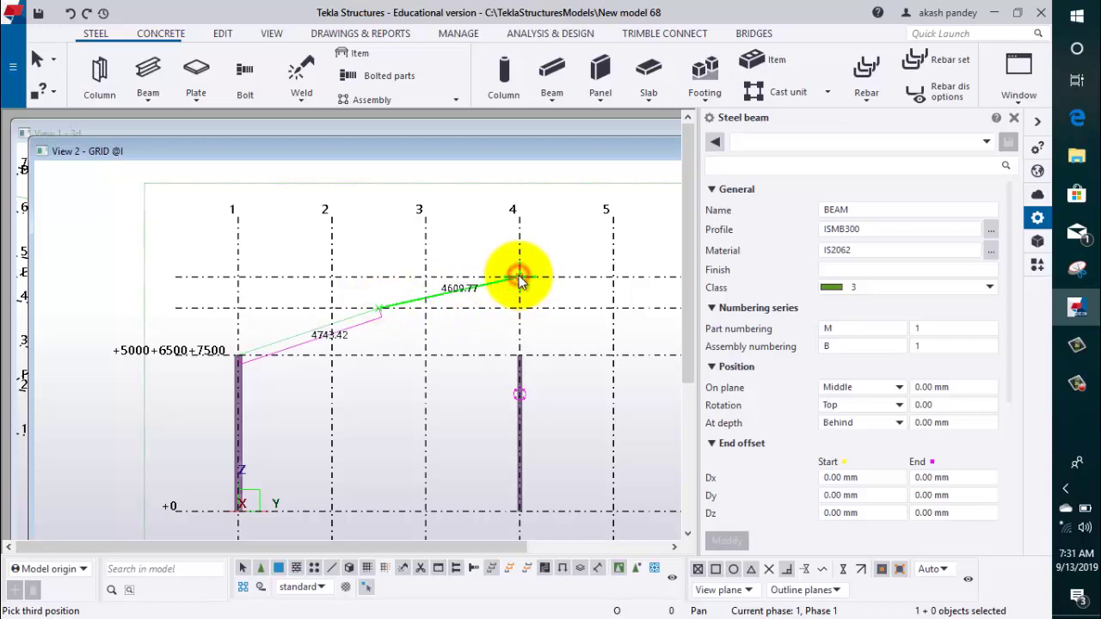
left_click(519, 277)
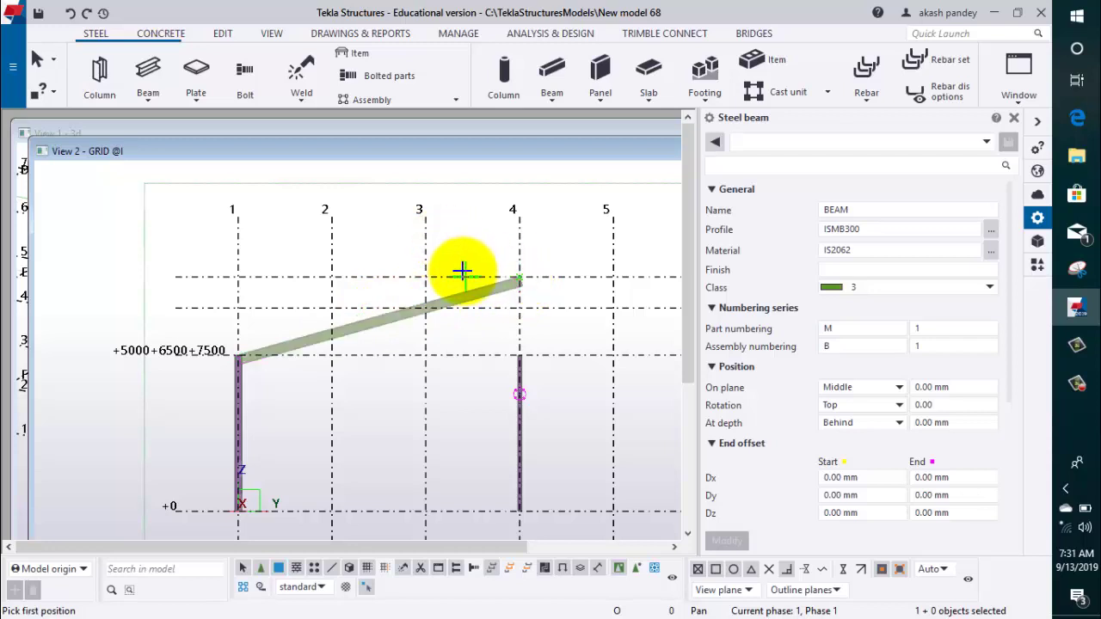
middle_click_drag(307, 246, 150, 230)
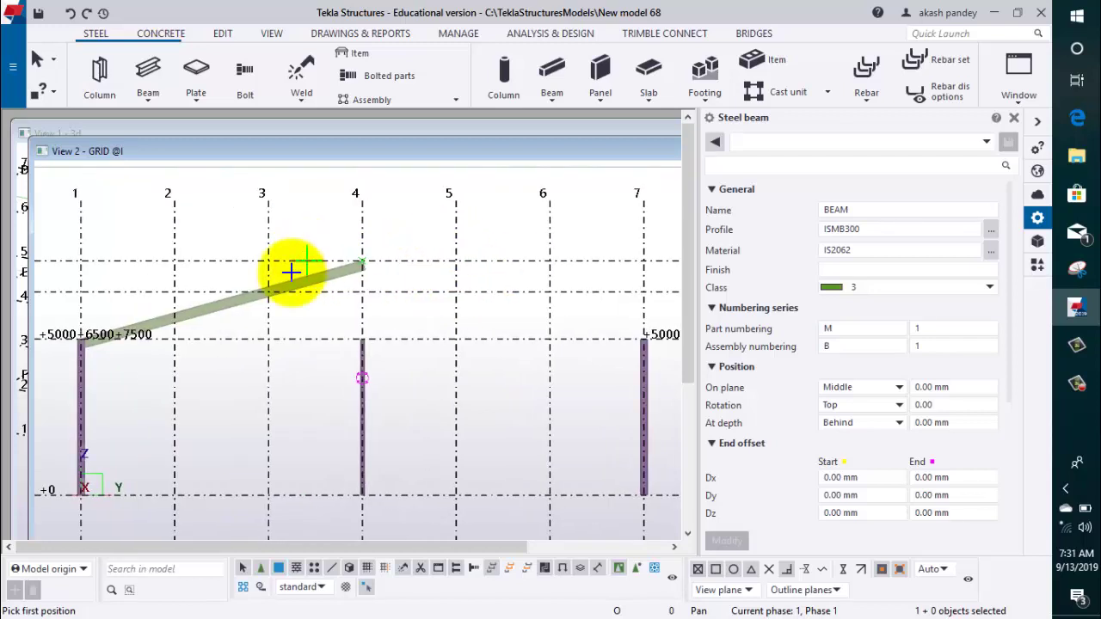
right_click(311, 219)
left_click(332, 230)
scroll(277, 308, "up", 1)
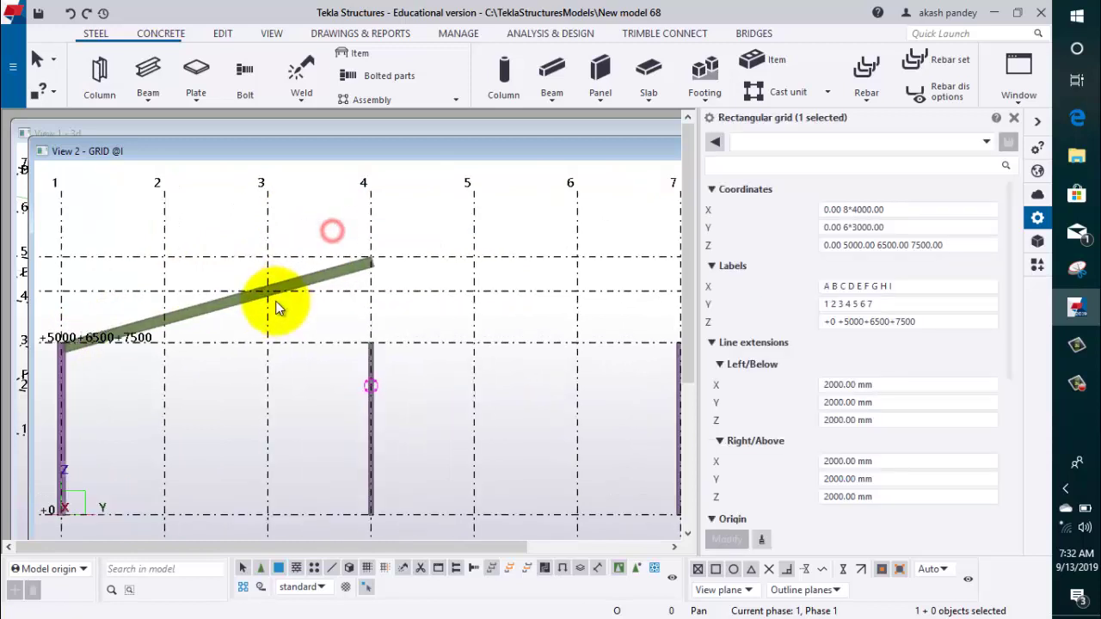
scroll(277, 308, "up", 2)
Step: Select the rafter and apply a 1000 mm camber under Deforming
left_click(327, 274)
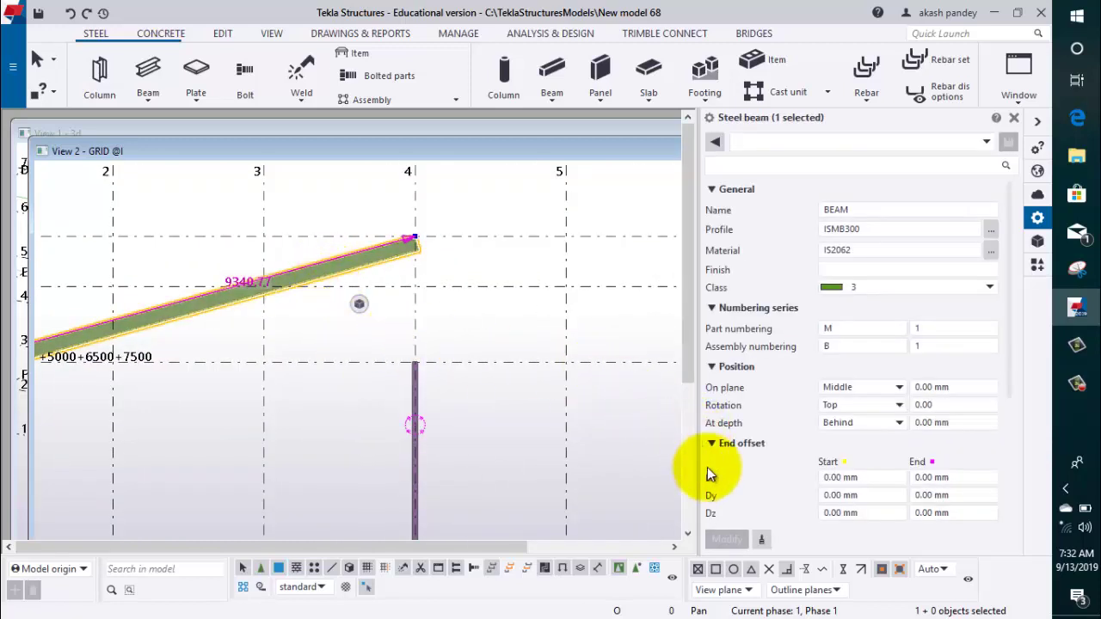
scroll(760, 430, "down", 3)
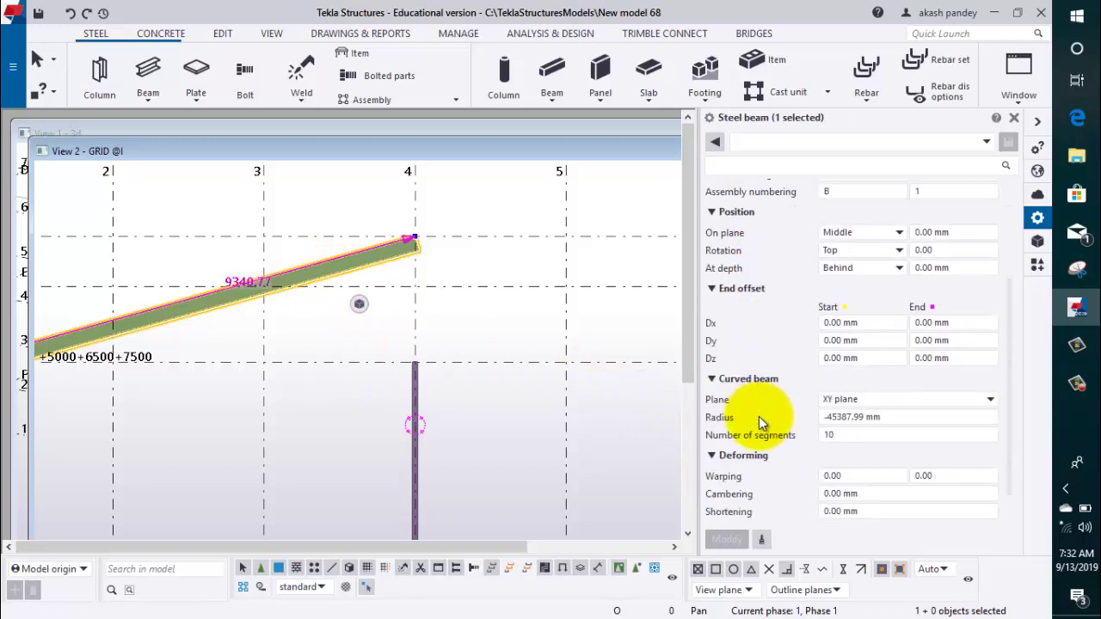
scroll(761, 423, "down", 1)
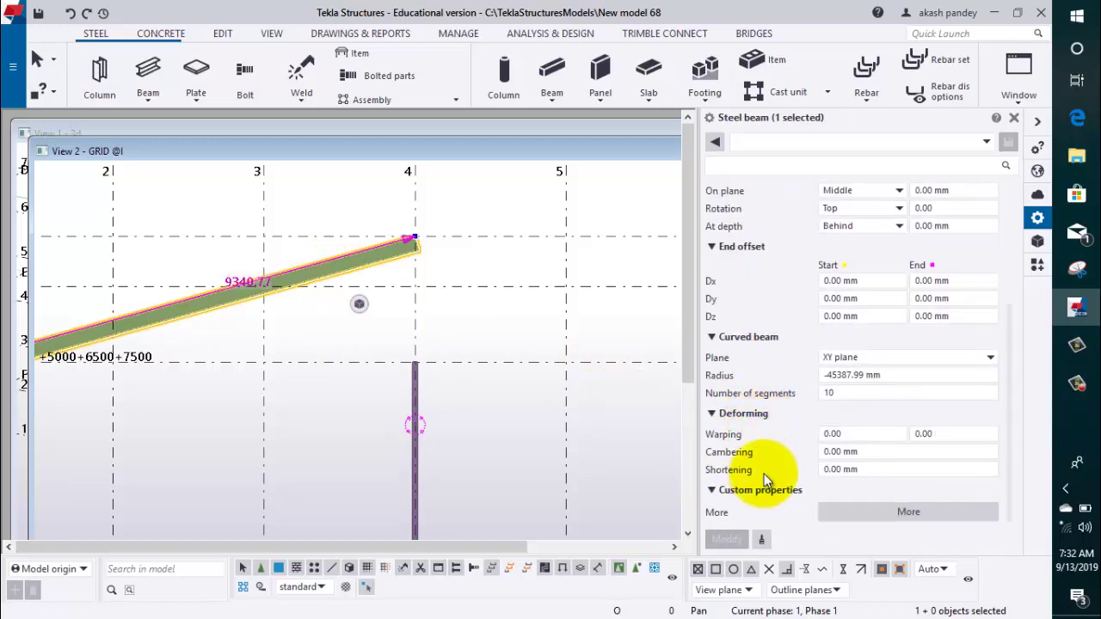
left_click(883, 452)
left_click_drag(881, 452, 814, 454)
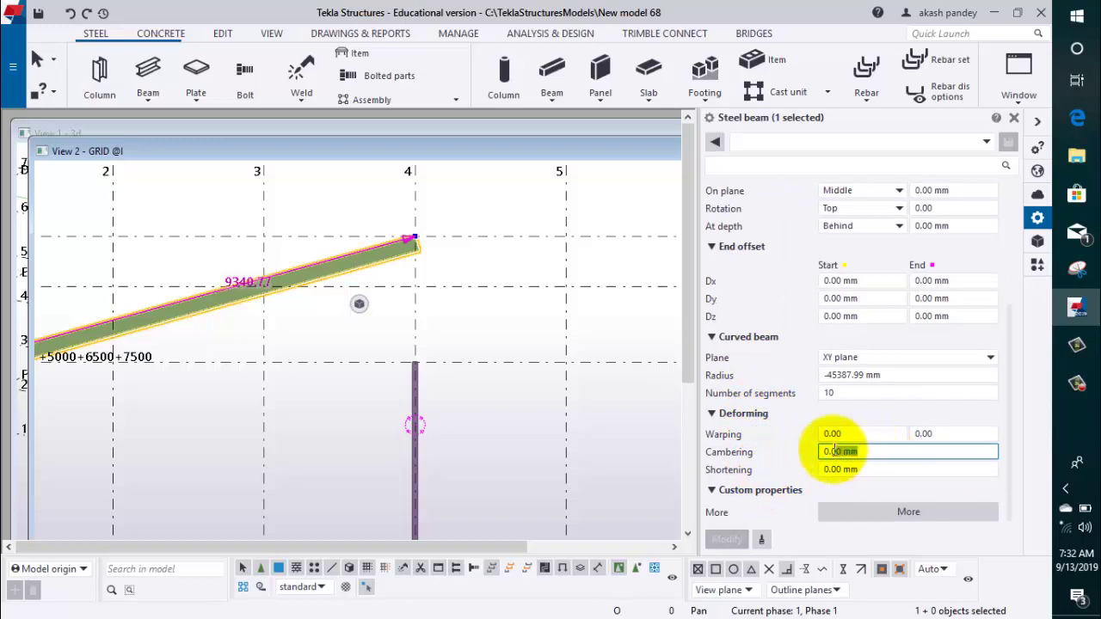
type("1000")
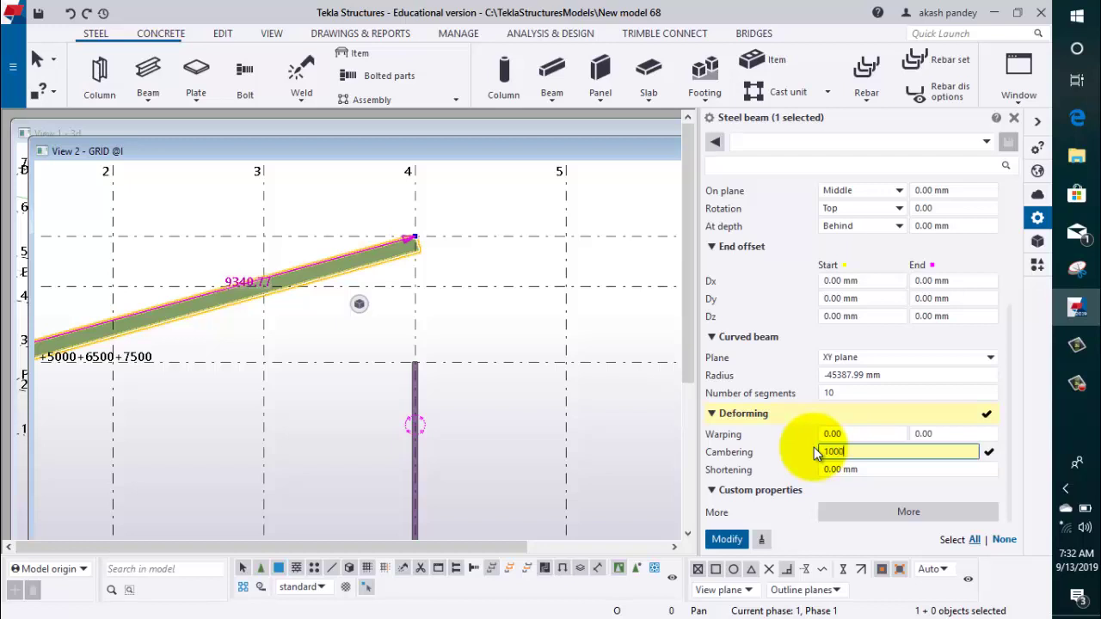
left_click(727, 540)
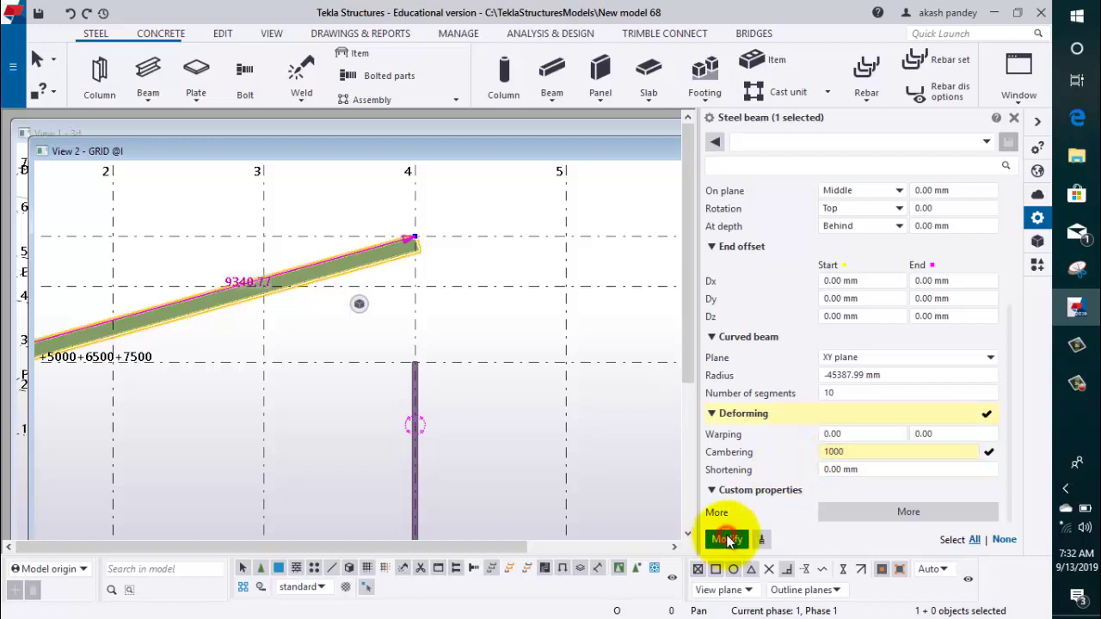
Step: Reduce the rafter's camber to 500 mm and check the resulting arch
scroll(443, 444, "down", 2)
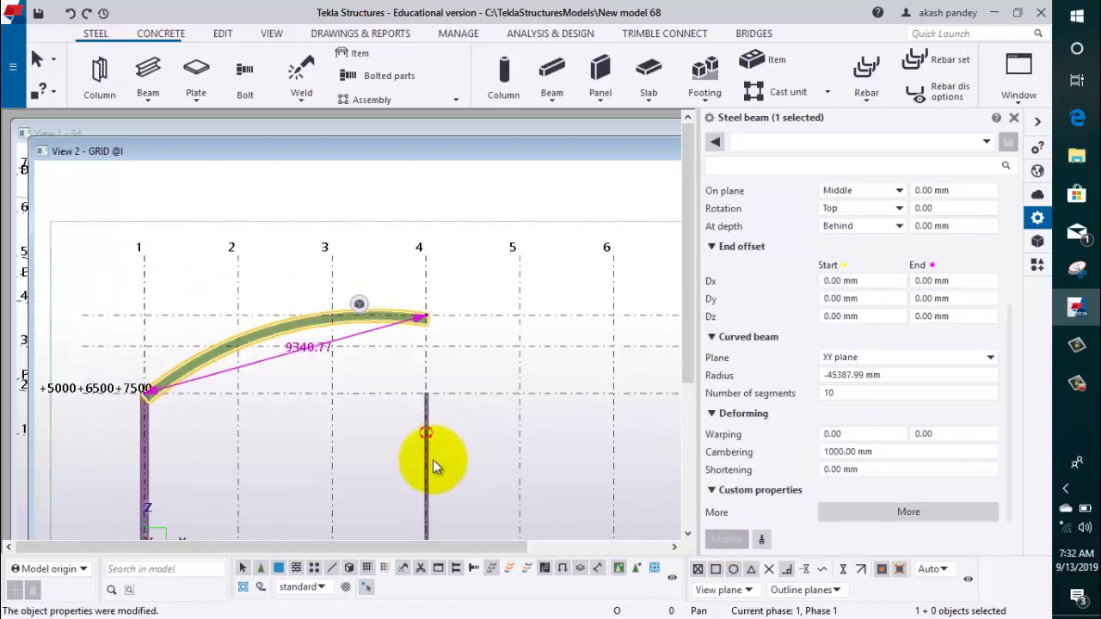
scroll(424, 462, "up", 2)
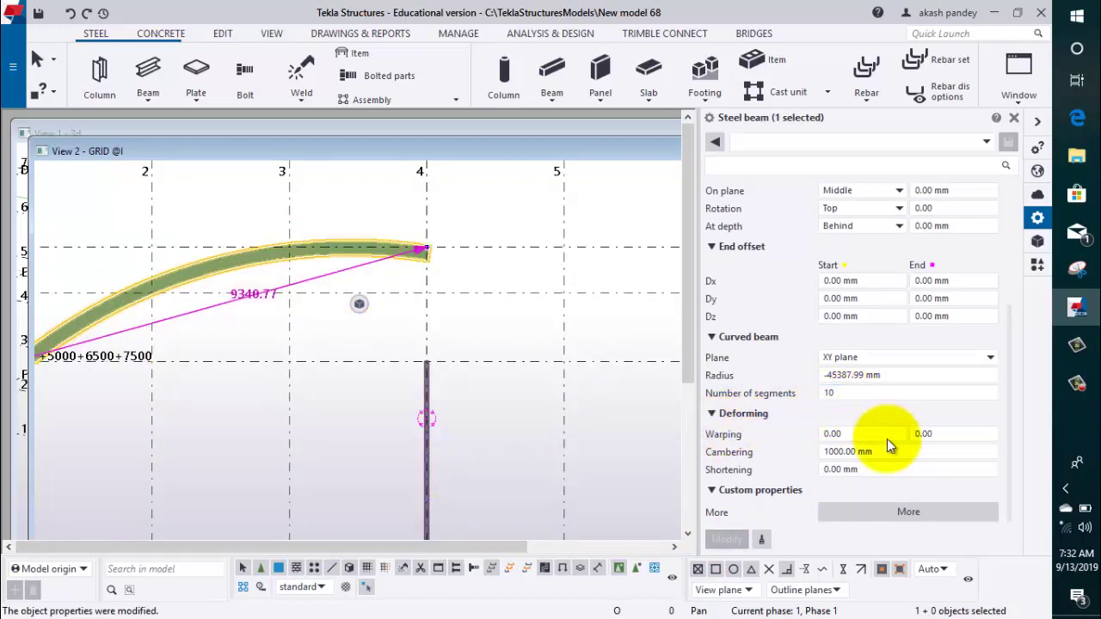
left_click_drag(890, 452, 819, 458)
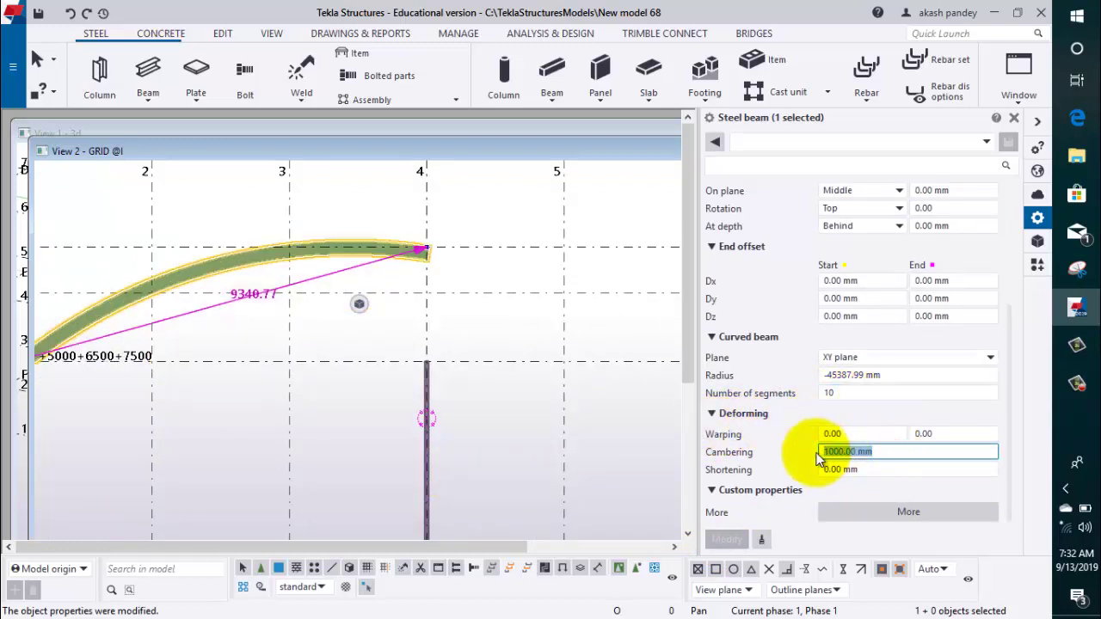
type("500")
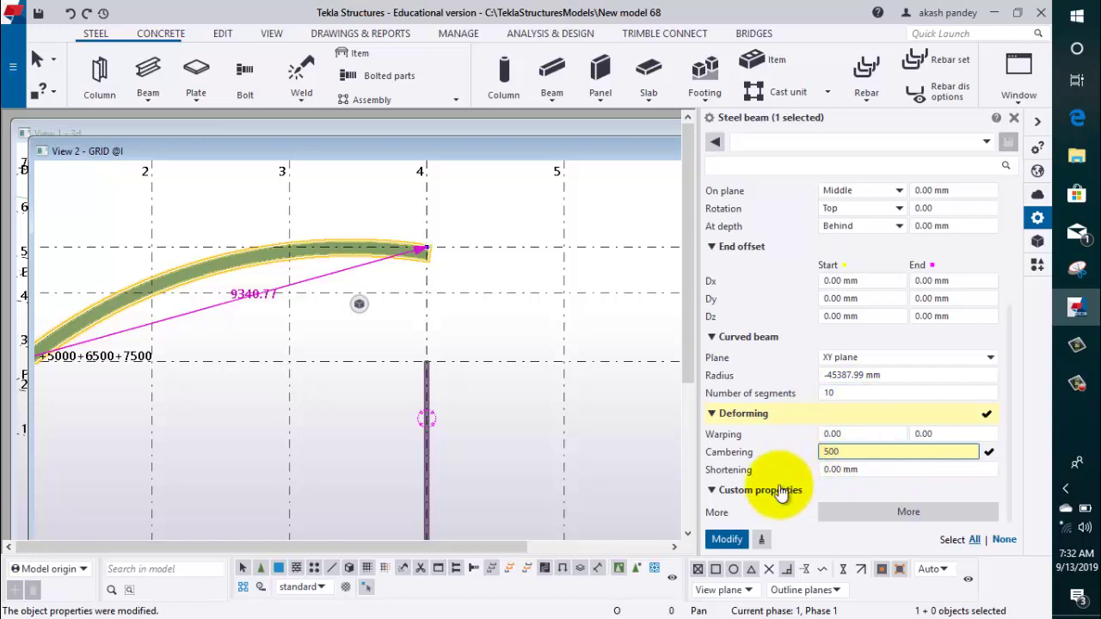
left_click(724, 538)
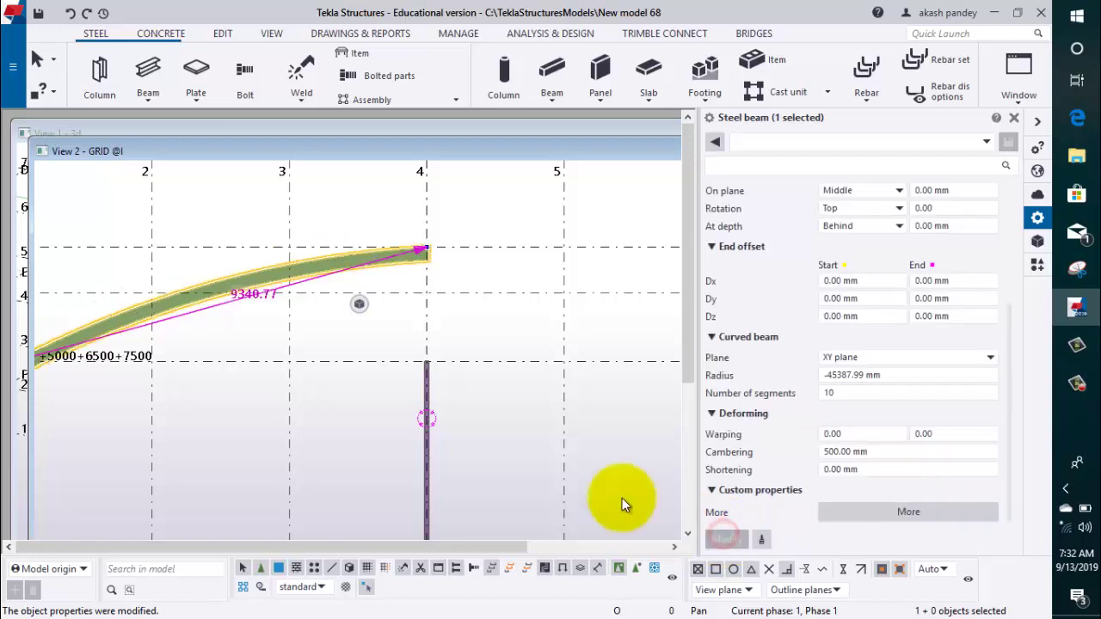
scroll(563, 455, "down", 2)
left_click(561, 450)
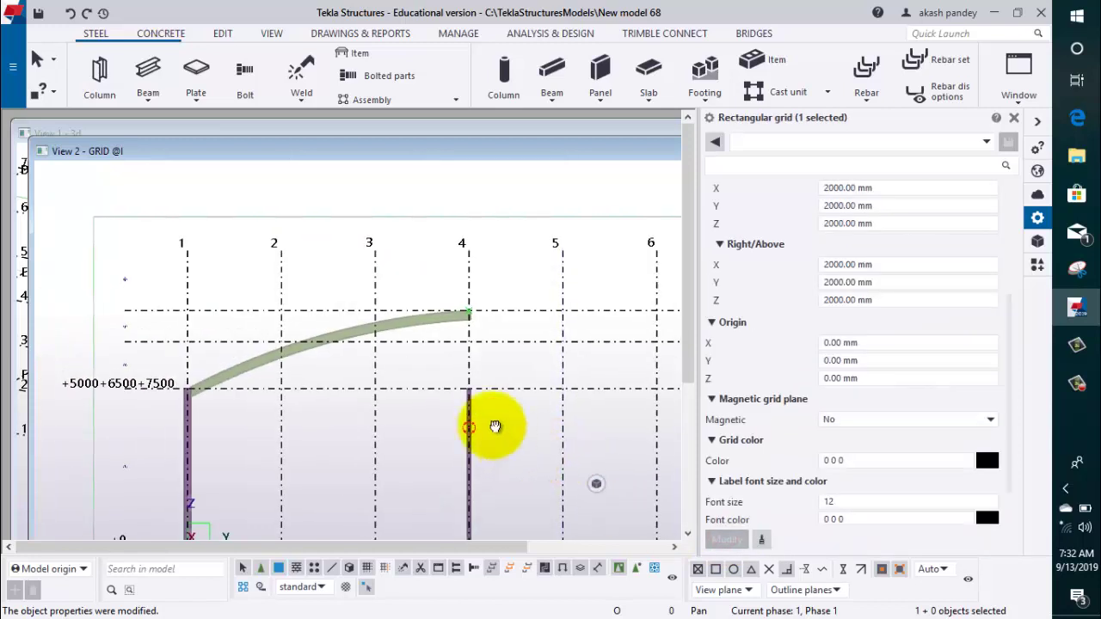
middle_click_drag(493, 425, 464, 398)
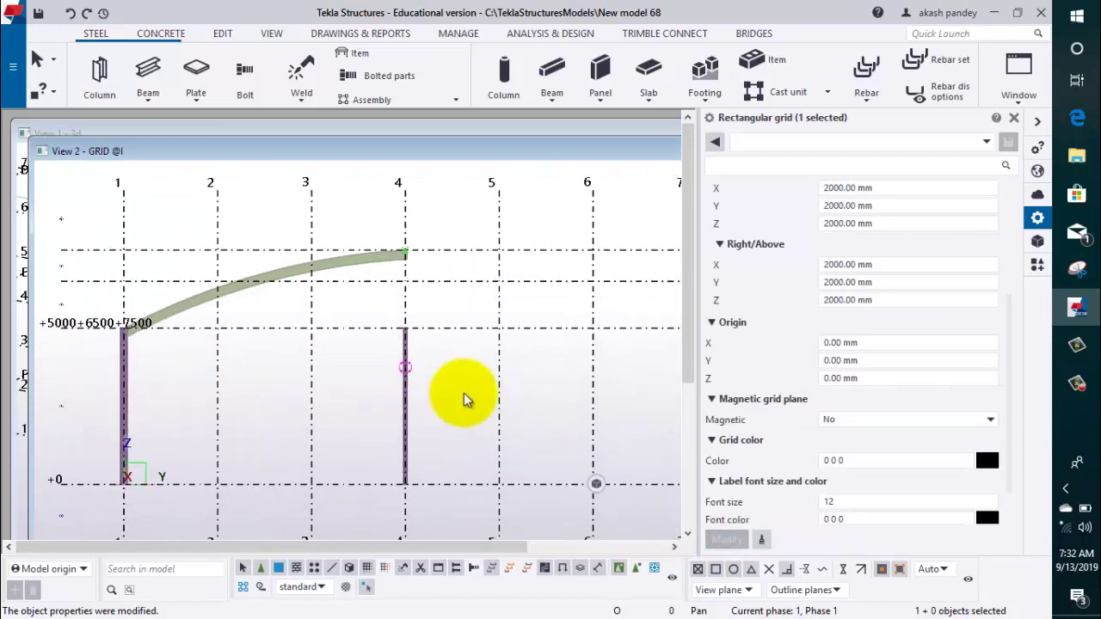
left_click(361, 270)
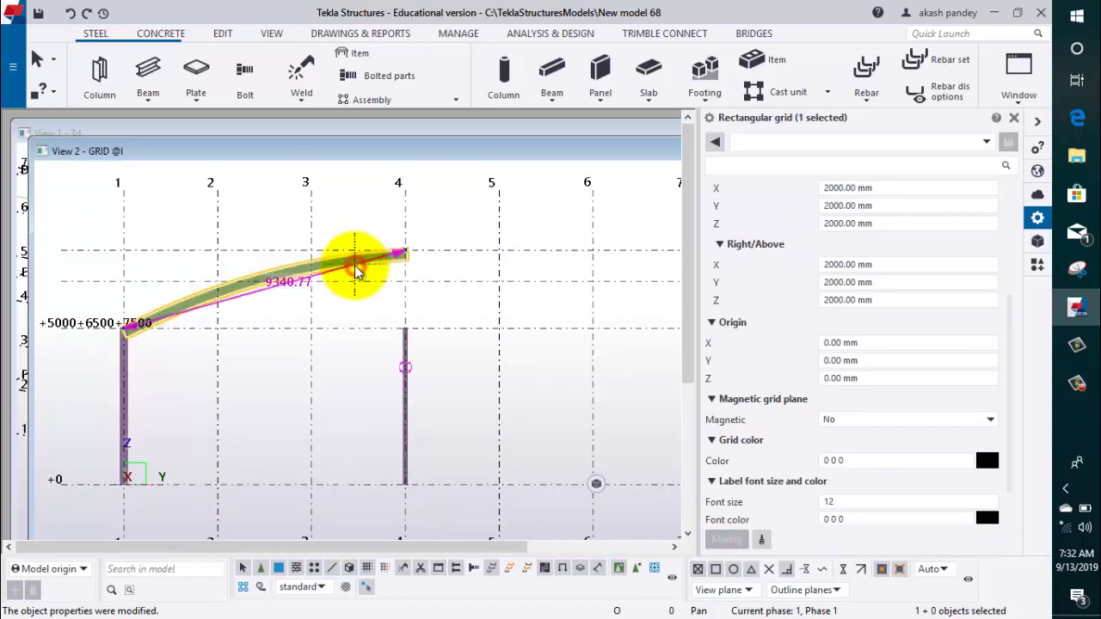
Step: Mirror-copy the cambered rafter about the grid-4 column line so it reaches the grid-7 column
right_click(352, 197)
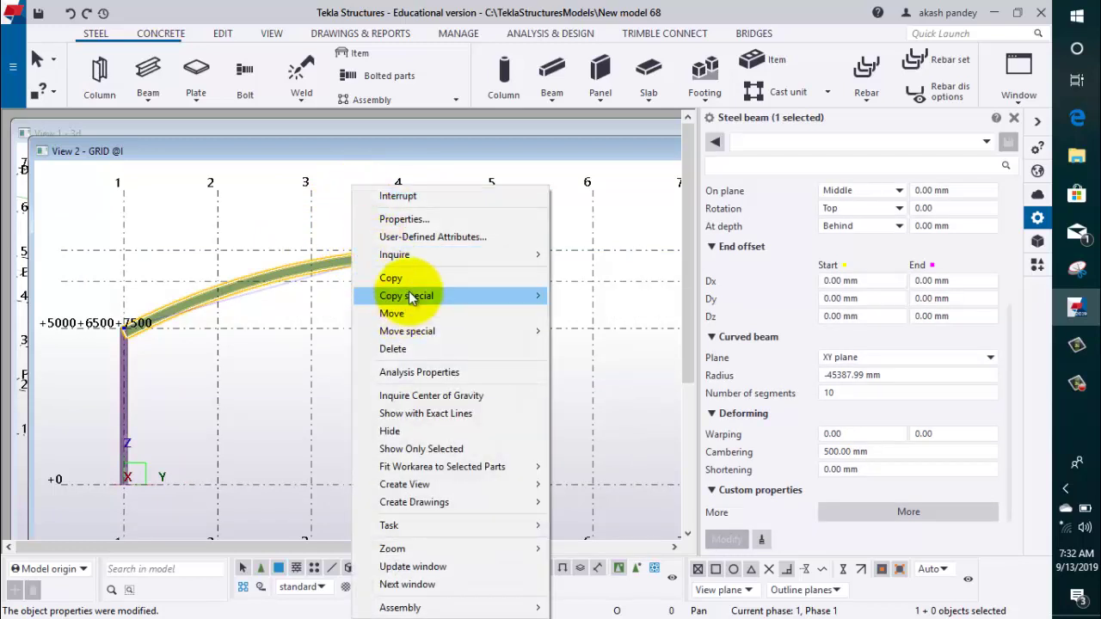
mouse_move(406, 296)
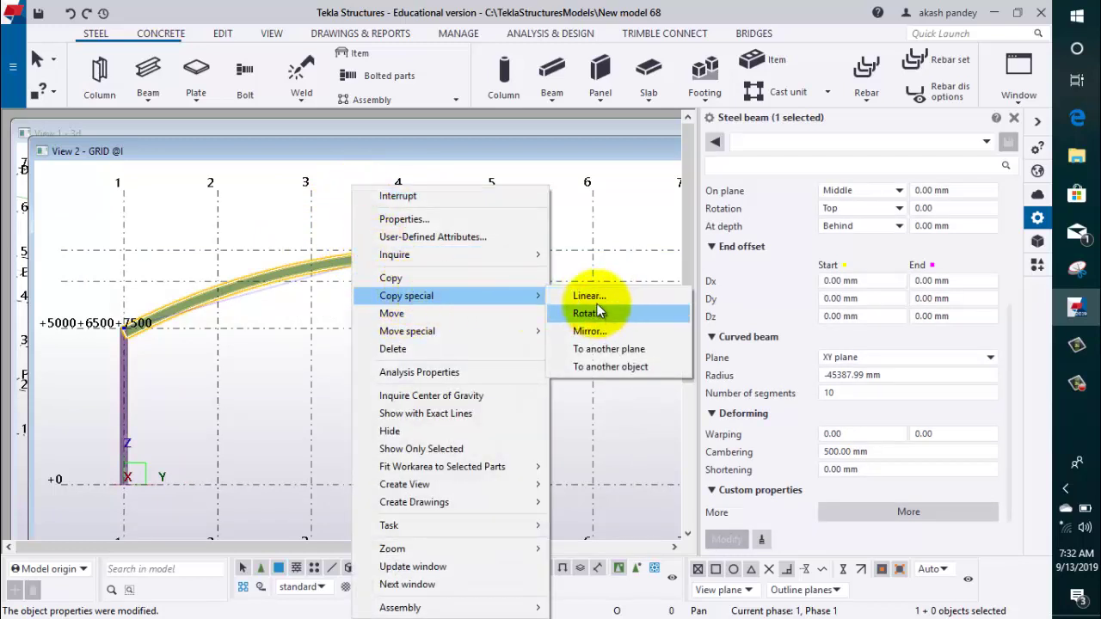
left_click(593, 330)
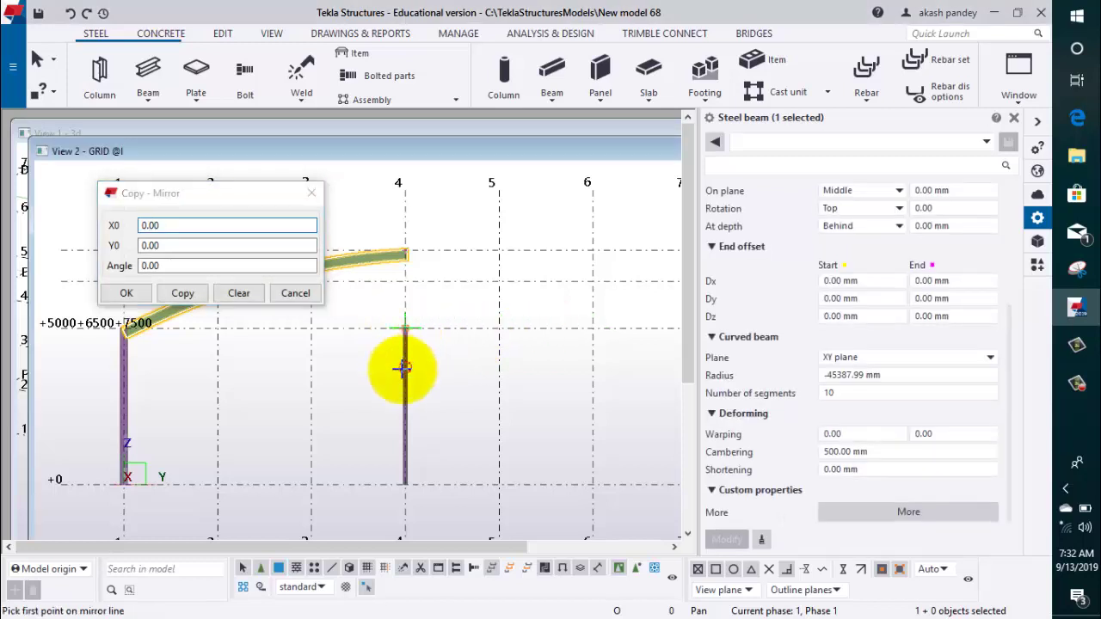
left_click(404, 368)
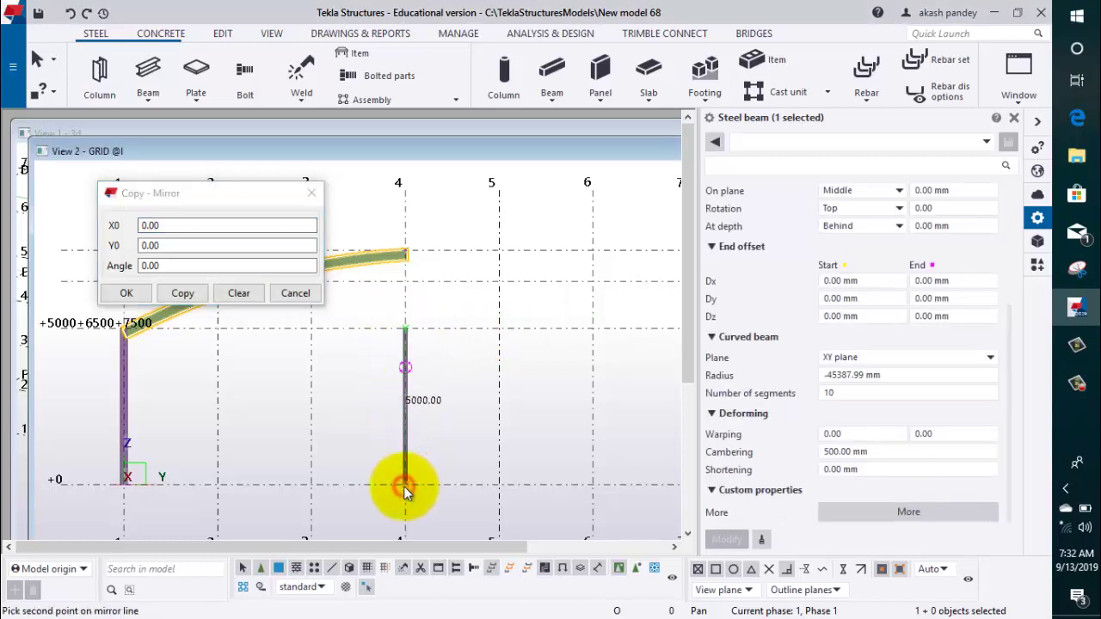
left_click(179, 293)
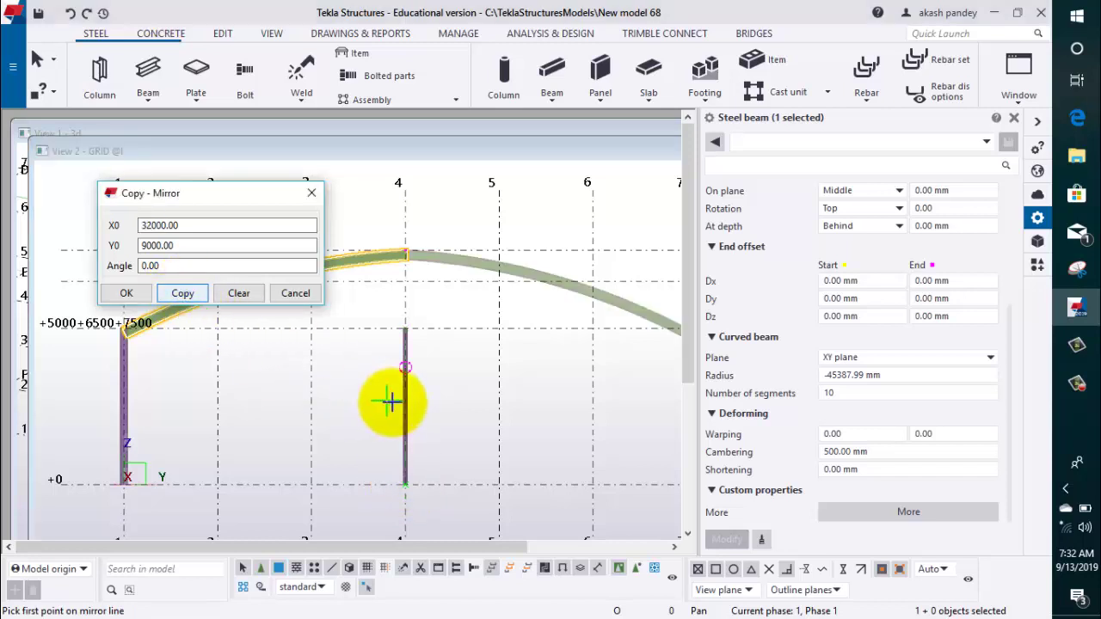
scroll(442, 418, "down", 2)
scroll(337, 388, "down", 1)
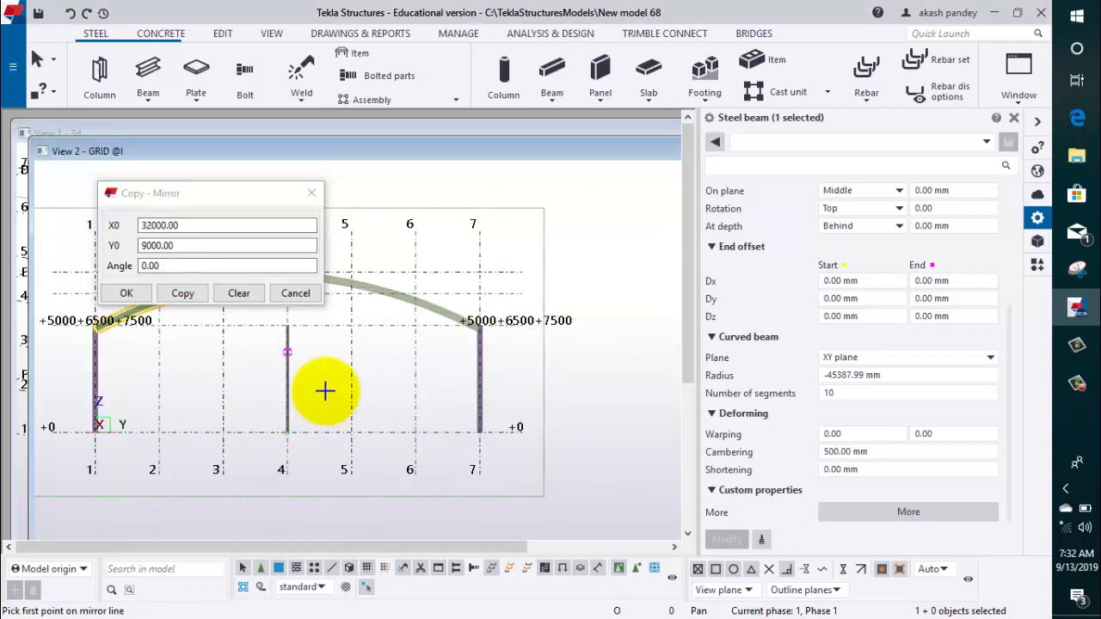
left_click(126, 293)
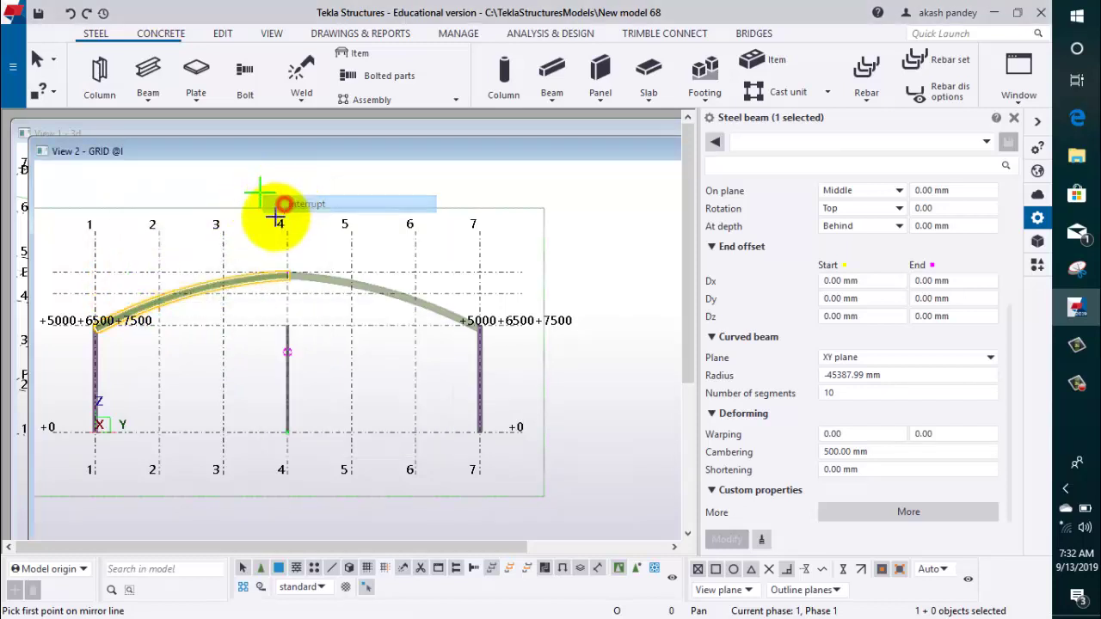
scroll(277, 249, "up", 1)
scroll(288, 309, "up", 2)
scroll(309, 361, "up", 1)
scroll(336, 370, "up", 1)
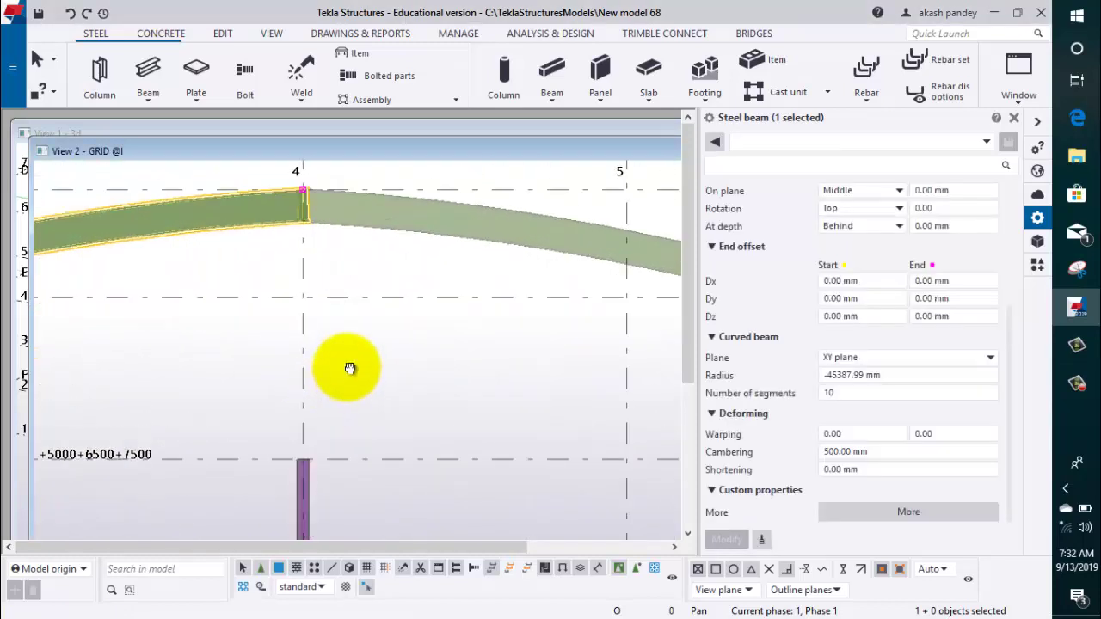
scroll(378, 352, "up", 1)
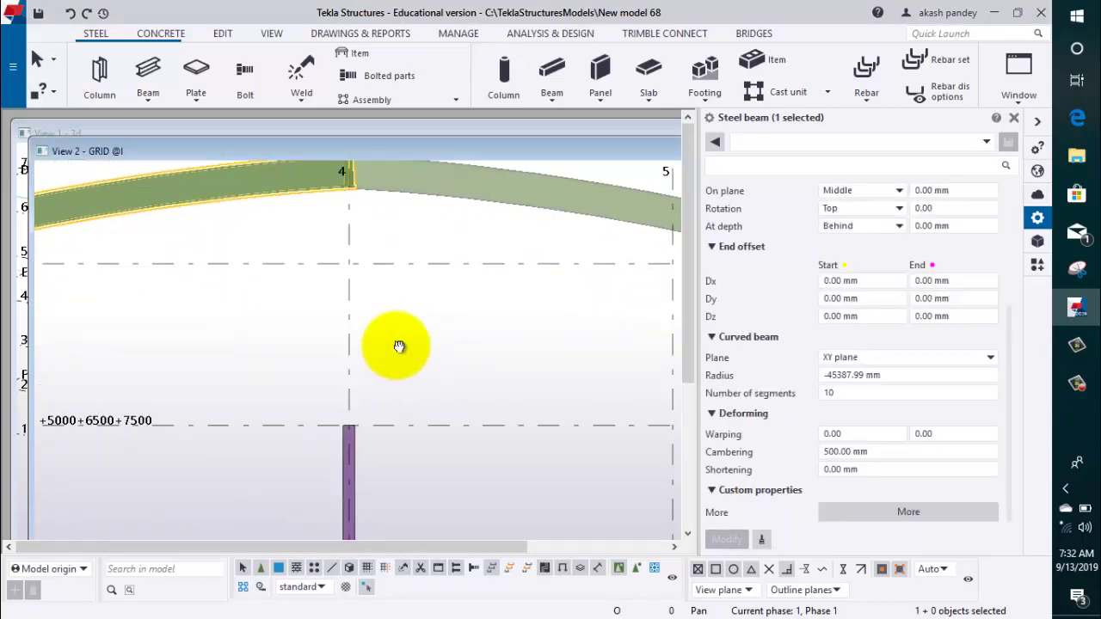
Step: Stretch the grid-4 column's top end up to the apex where both rafters meet
left_click(360, 461)
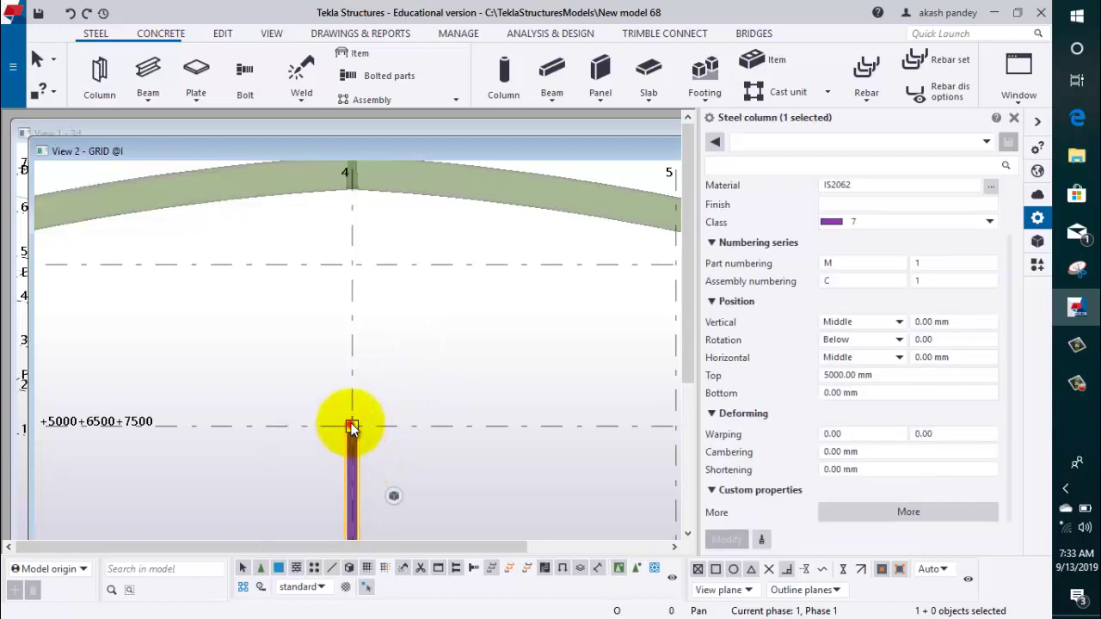
left_click_drag(345, 235, 352, 189)
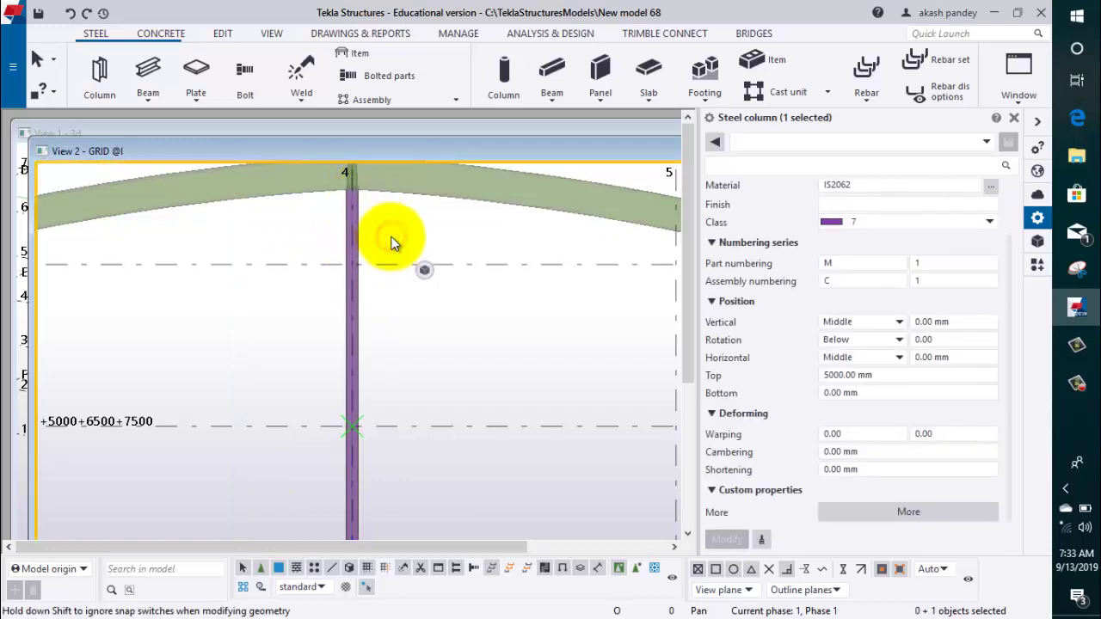
scroll(391, 245, "down", 2)
scroll(392, 245, "down", 1)
scroll(392, 245, "down", 2)
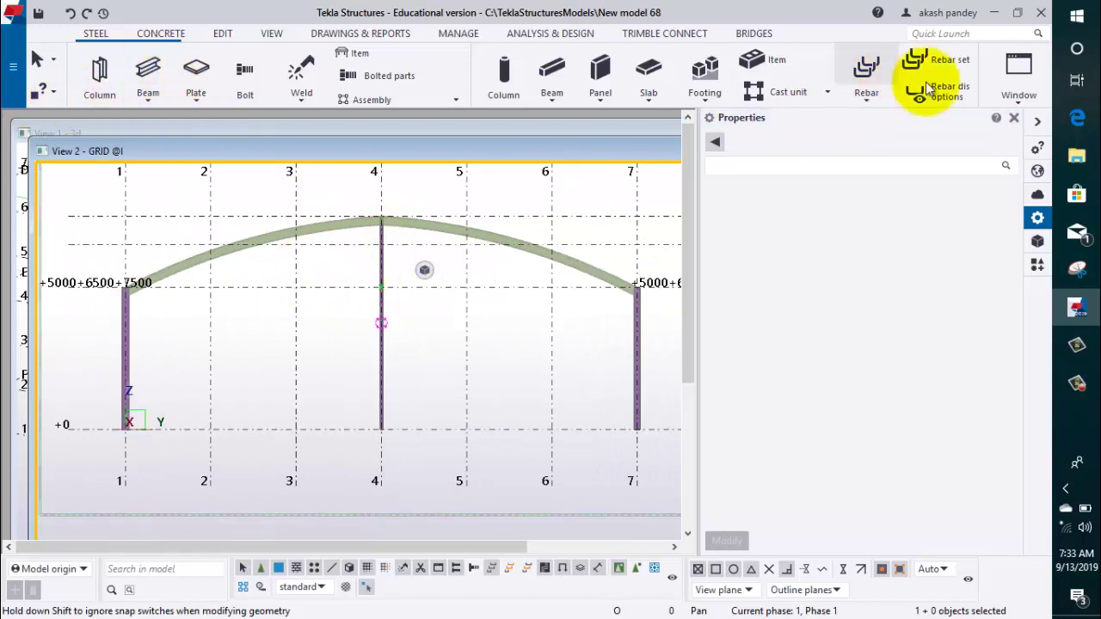
Step: Bring the 3D view forward, zoom to the grid-1 column top, and select the rafter there
left_click(1023, 96)
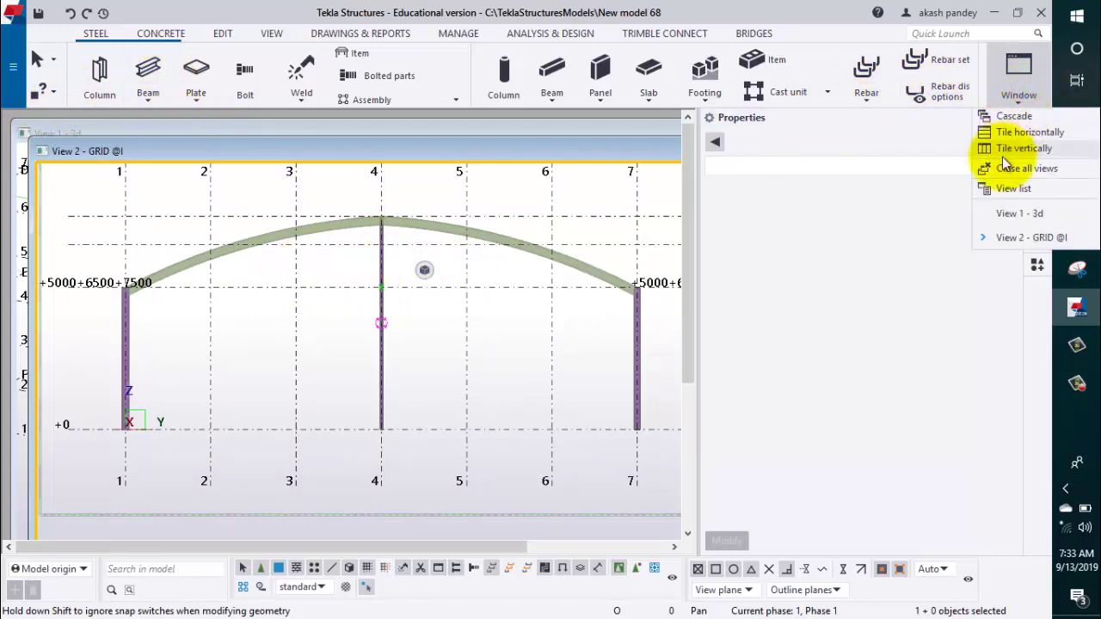
left_click(1019, 215)
scroll(574, 342, "down", 2)
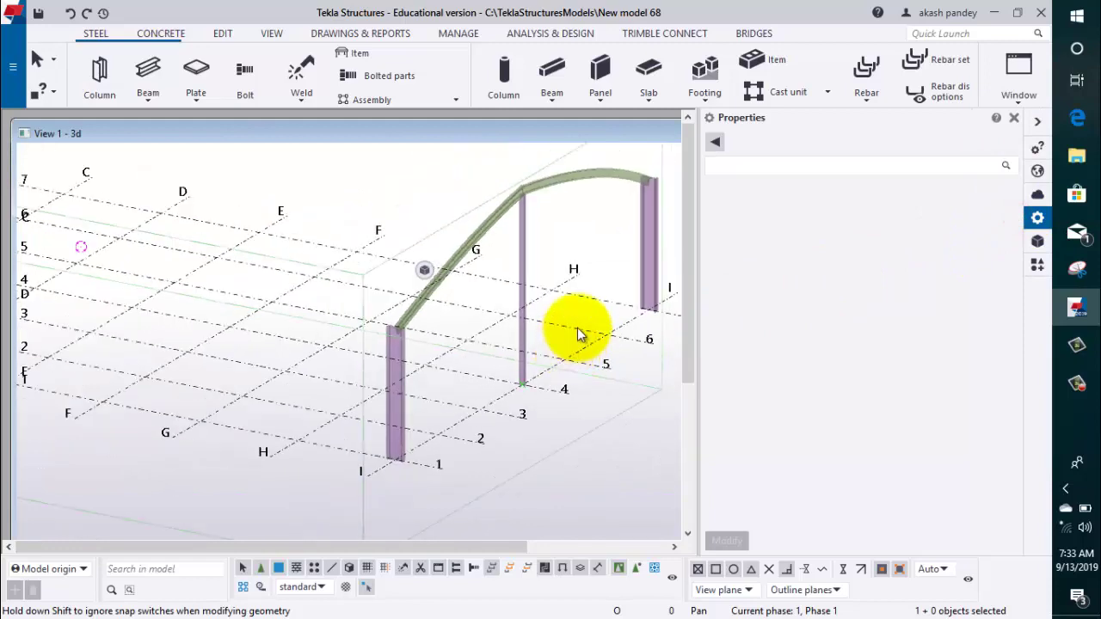
middle_click_drag(577, 333, 477, 358)
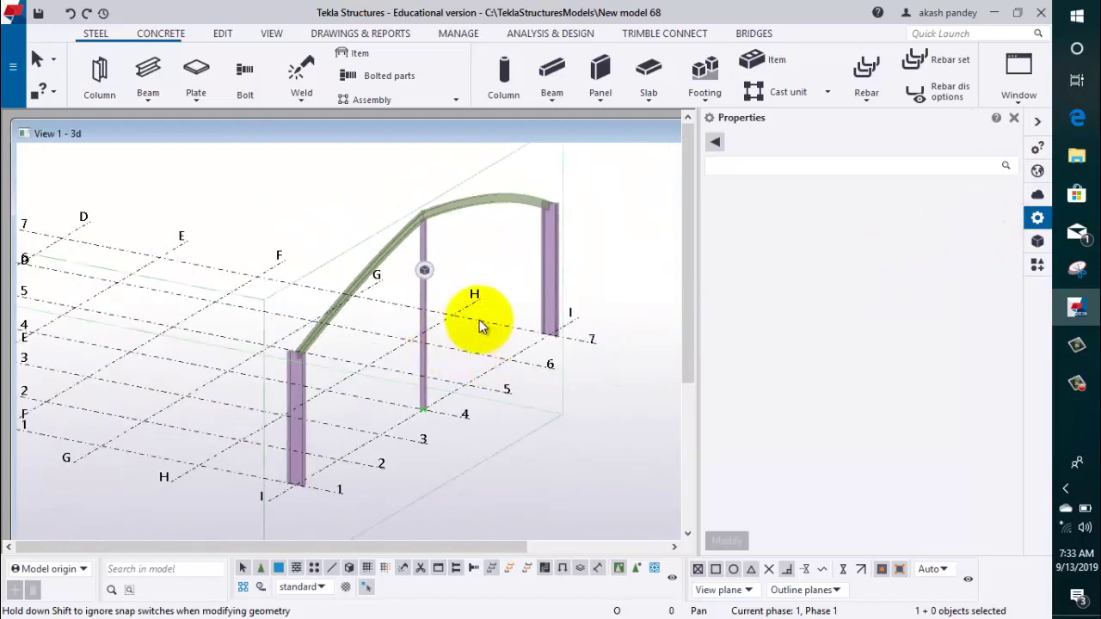
scroll(295, 361, "up", 1)
scroll(295, 351, "up", 2)
scroll(294, 336, "up", 2)
scroll(301, 310, "up", 1)
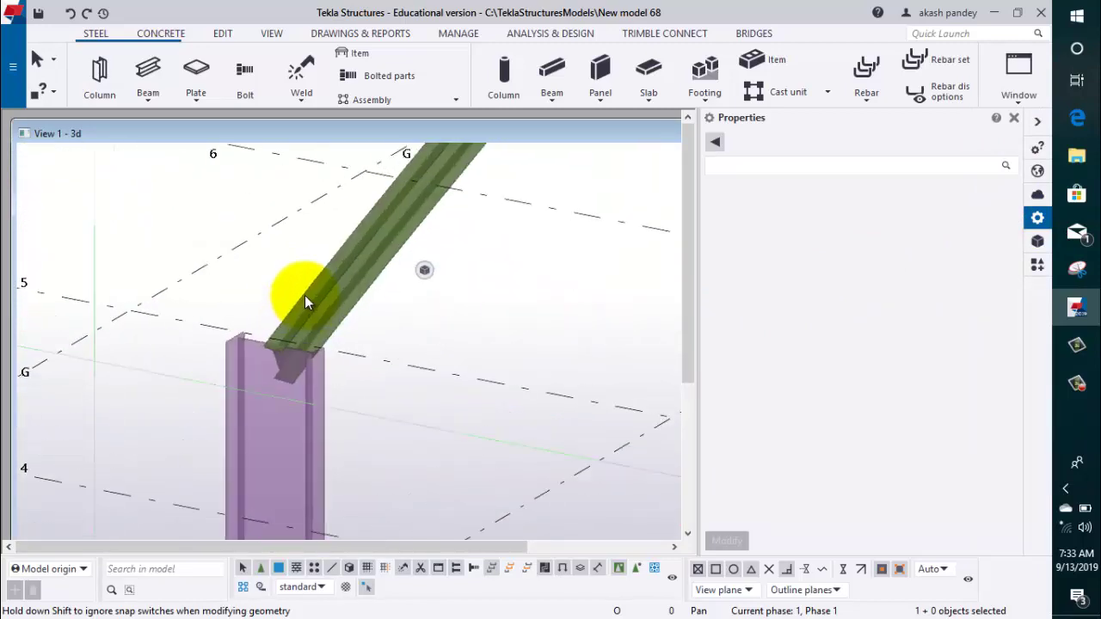
scroll(305, 295, "up", 1)
scroll(308, 303, "up", 1)
scroll(318, 320, "up", 2)
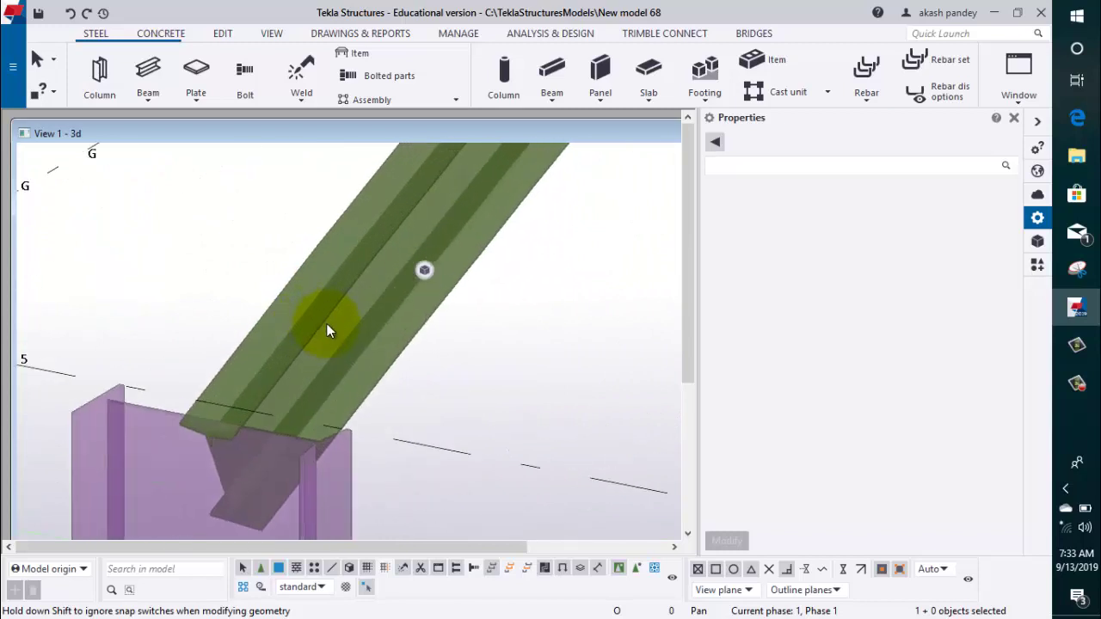
left_click(324, 319)
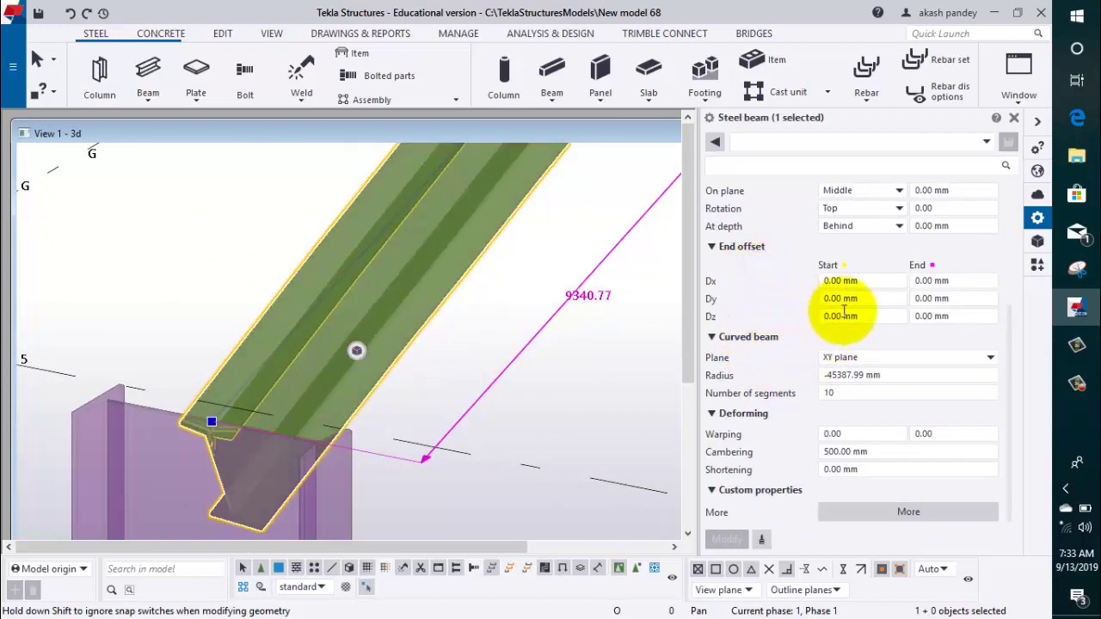
Step: Swap the left rafter's profile from ISMB300 to ISMB500 and commit the change
scroll(791, 296, "up", 3)
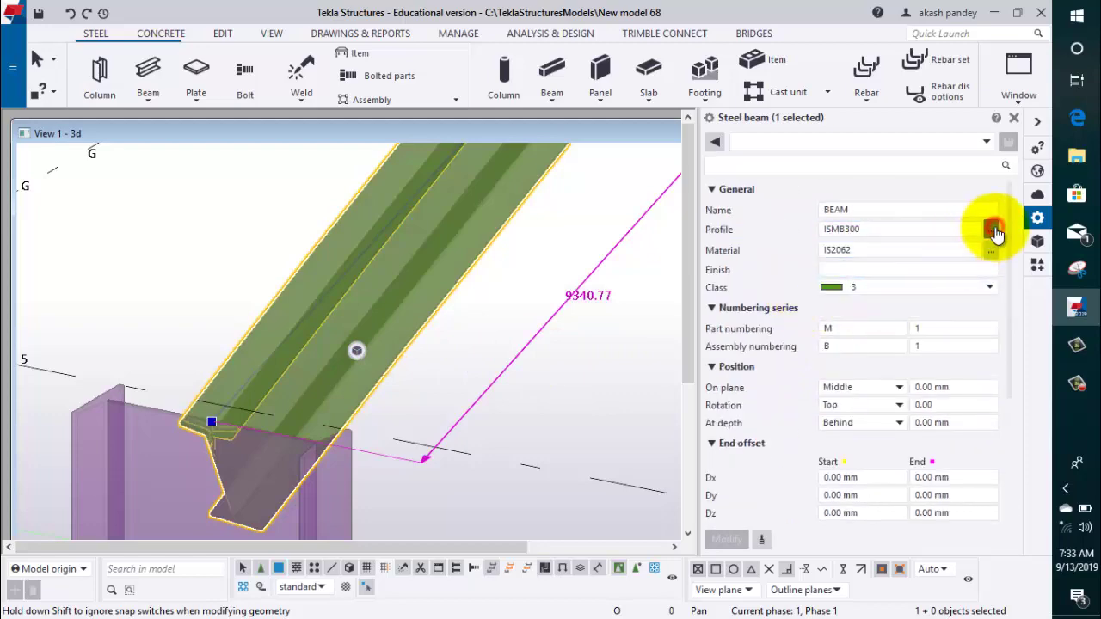
left_click(991, 229)
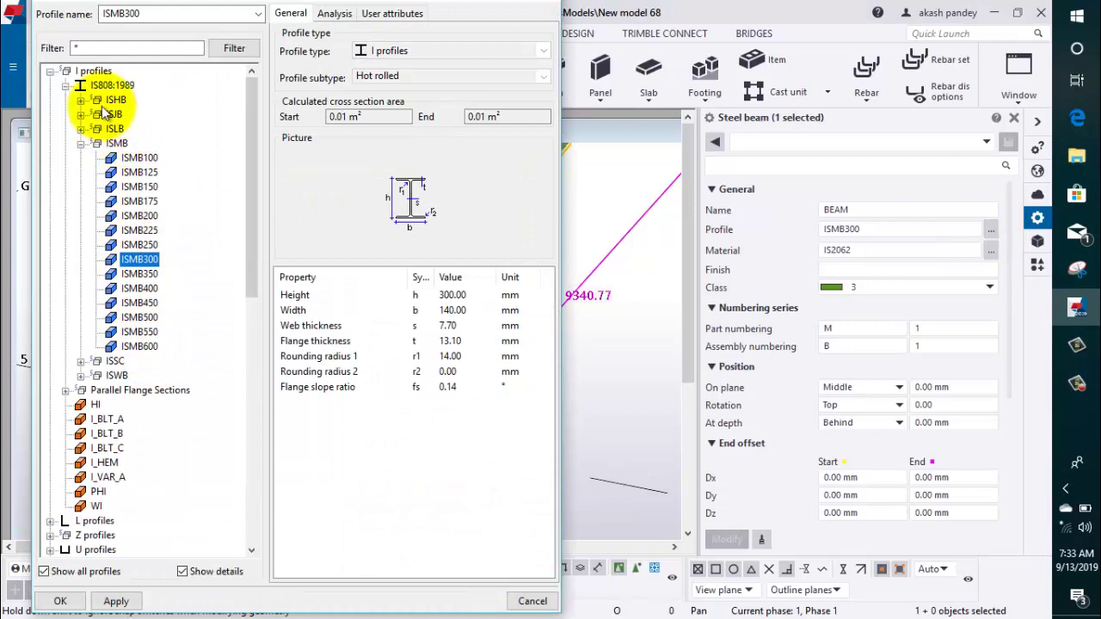
left_click(142, 317)
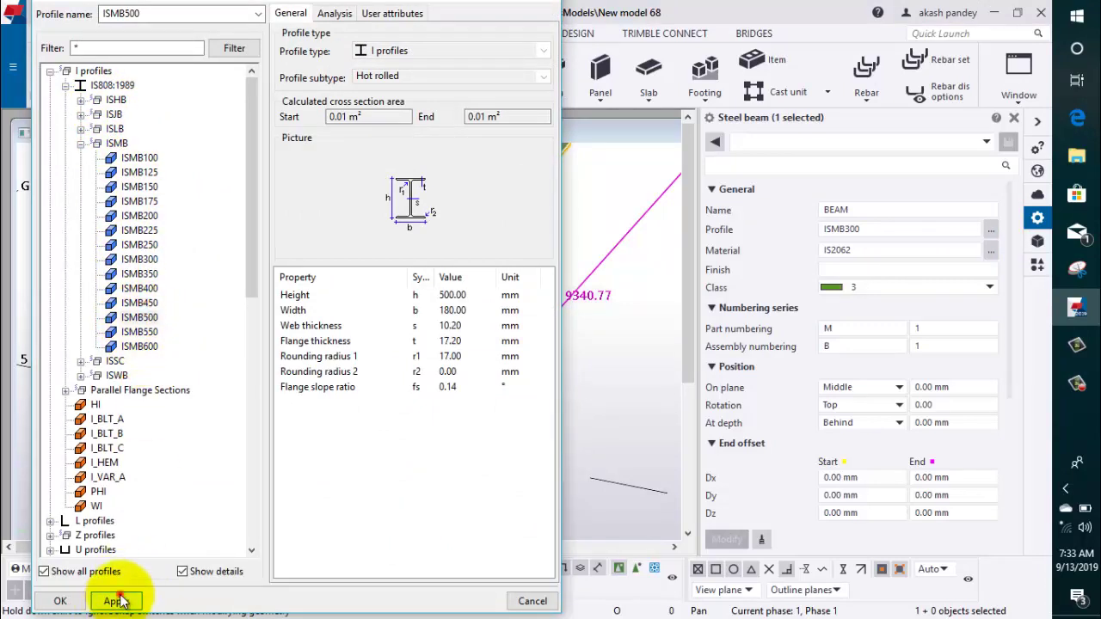
left_click(119, 600)
left_click(59, 602)
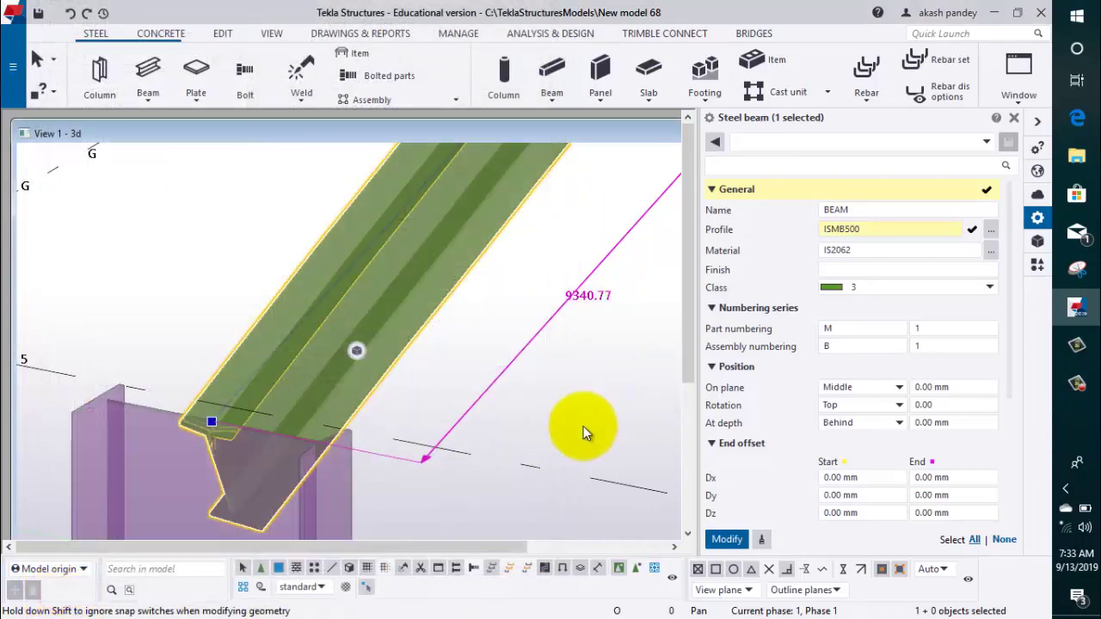
mouse_move(609, 386)
middle_mouse_down()
mouse_move(278, 467)
mouse_move(255, 430)
middle_mouse_up()
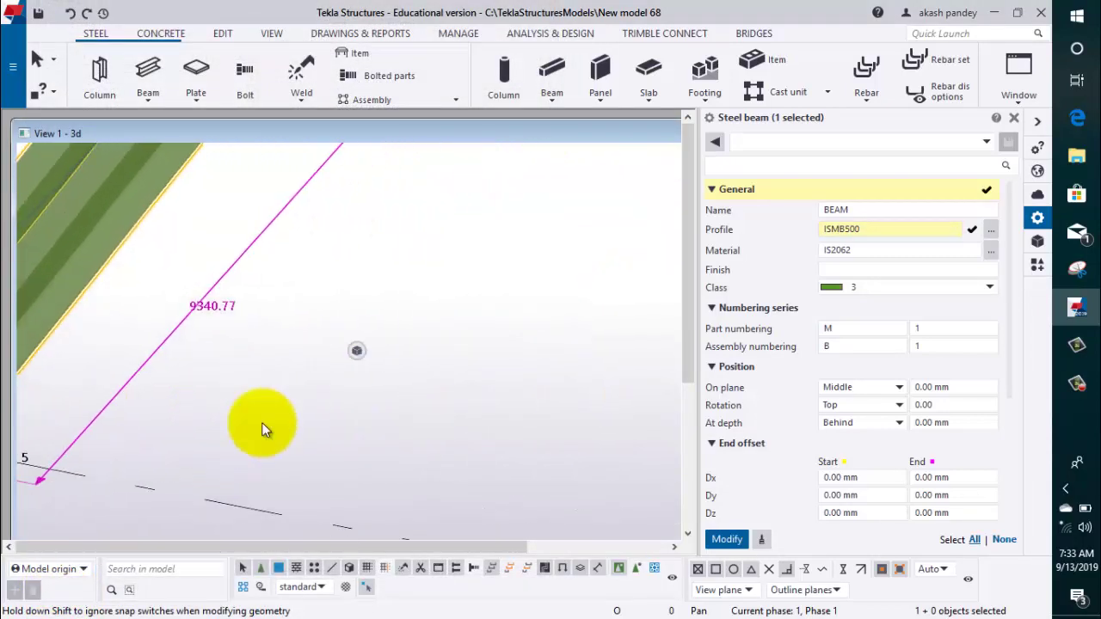
left_click(727, 539)
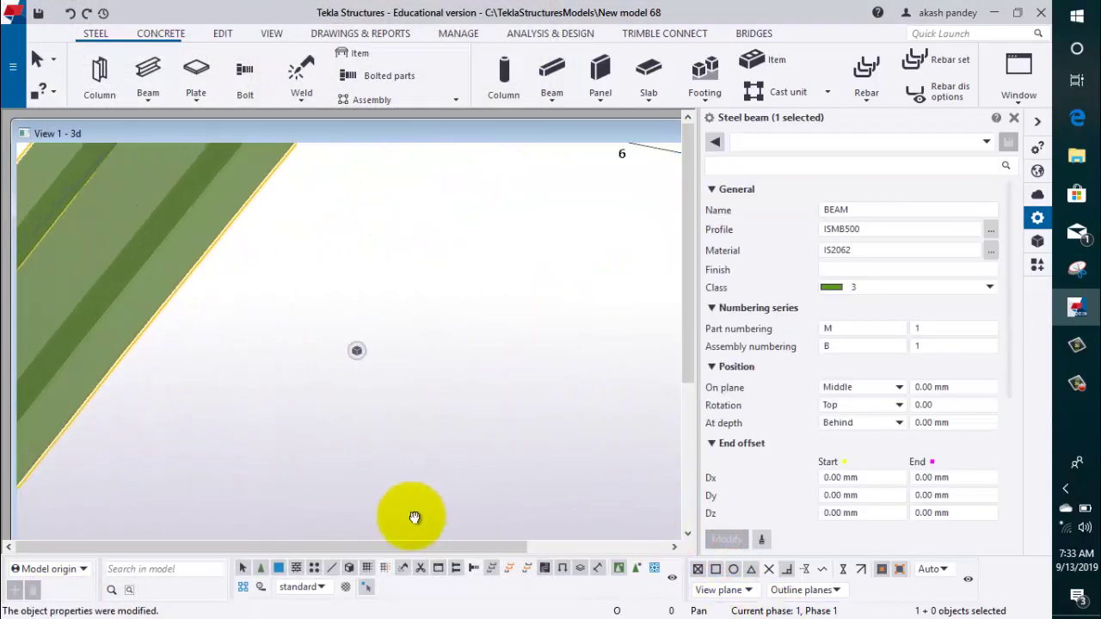
mouse_move(411, 459)
middle_mouse_down()
mouse_move(530, 351)
mouse_move(209, 535)
mouse_move(460, 369)
mouse_move(319, 479)
mouse_move(494, 275)
middle_mouse_up()
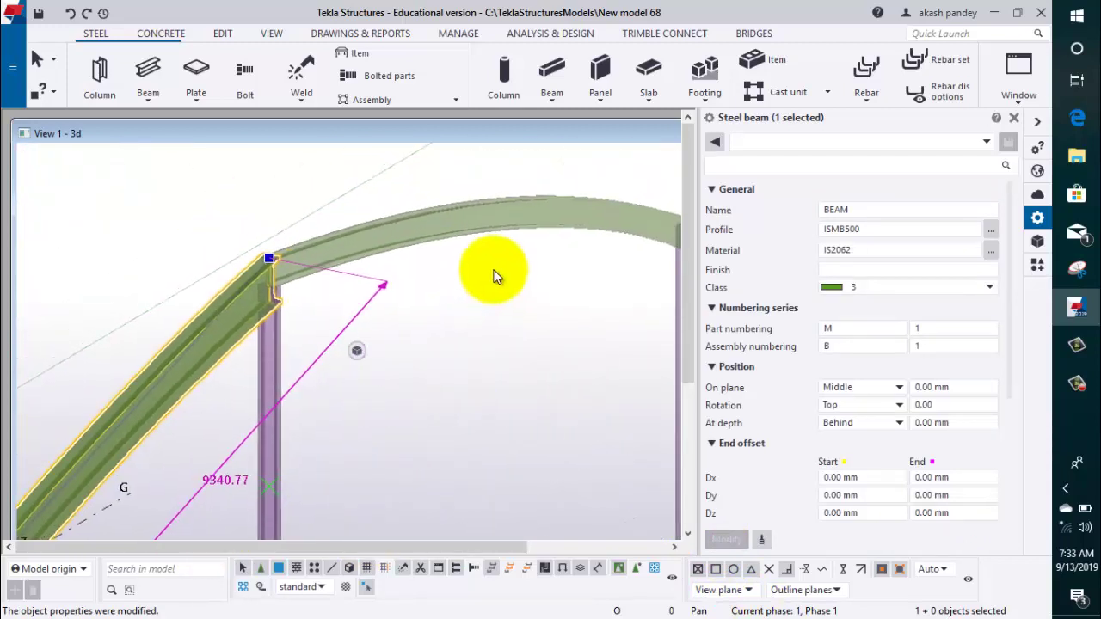
left_click(520, 209)
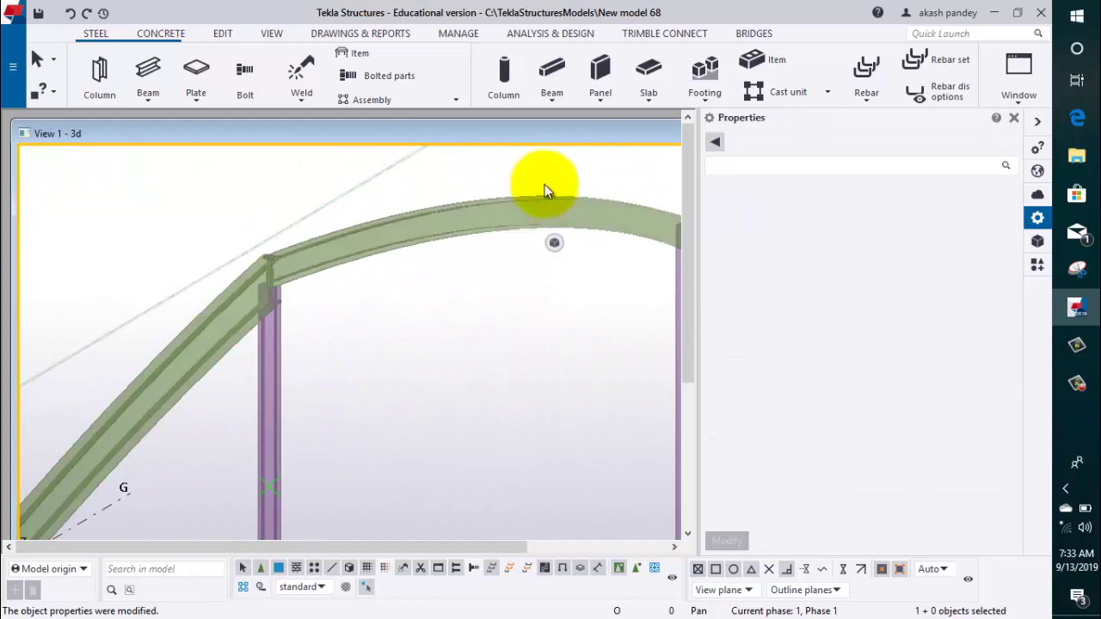
Step: Select the curved top rafter and pick ISMB500 from the profile catalogue
left_click(536, 202)
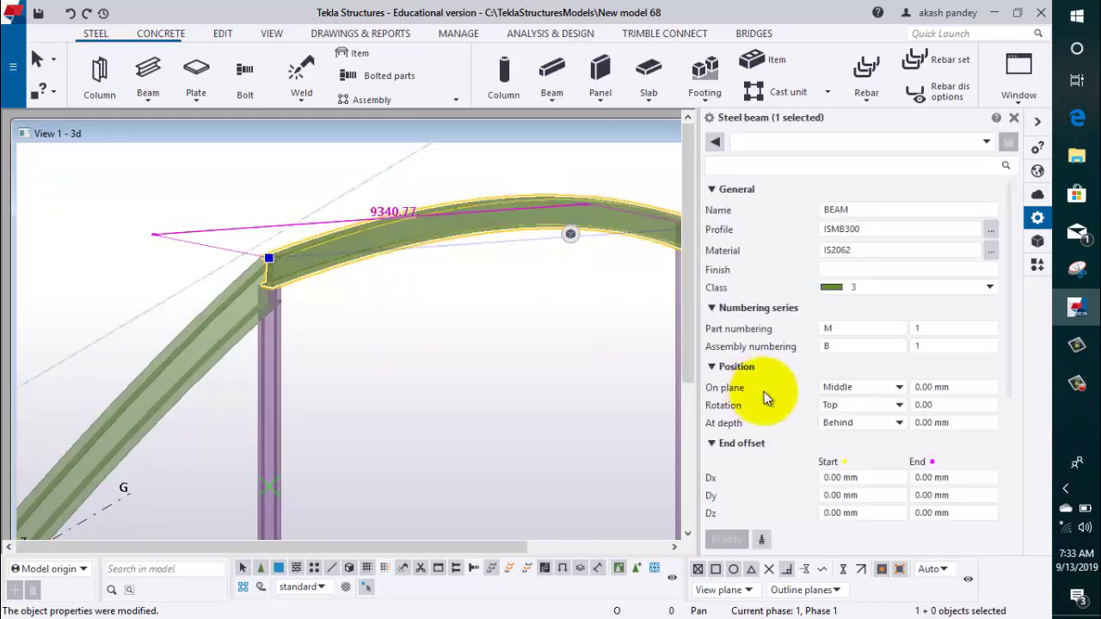
left_click(992, 229)
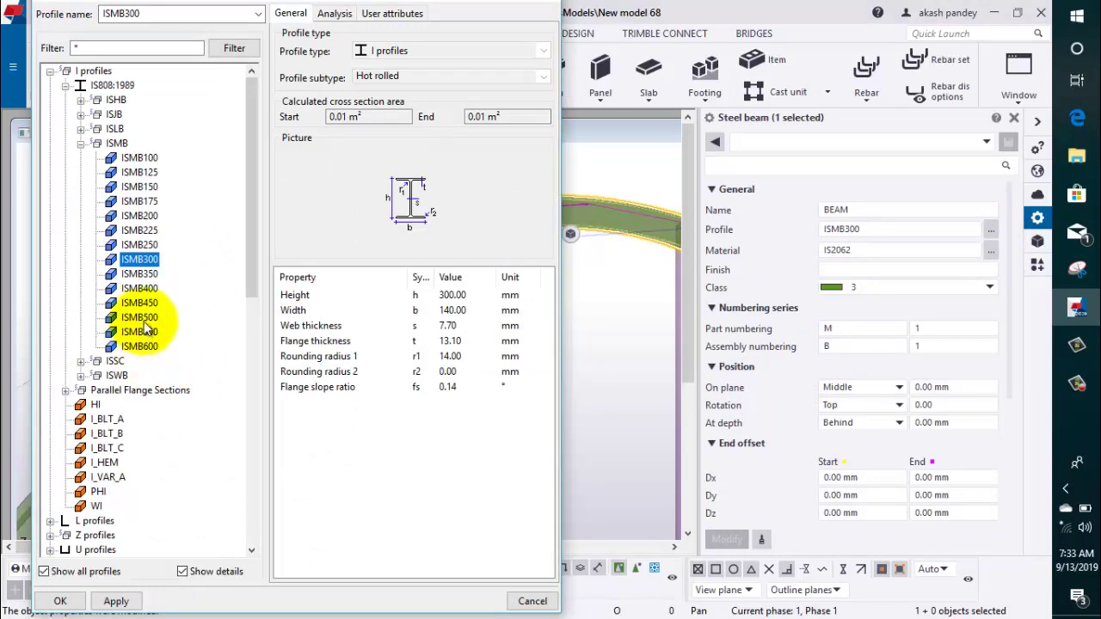
left_click(142, 318)
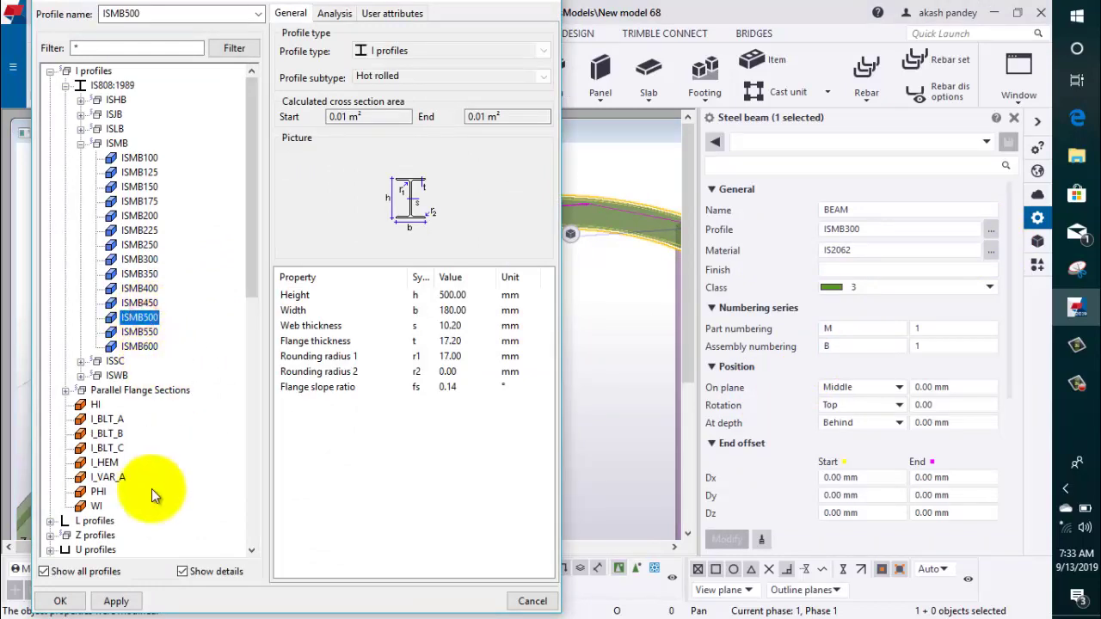
left_click(116, 602)
left_click(60, 601)
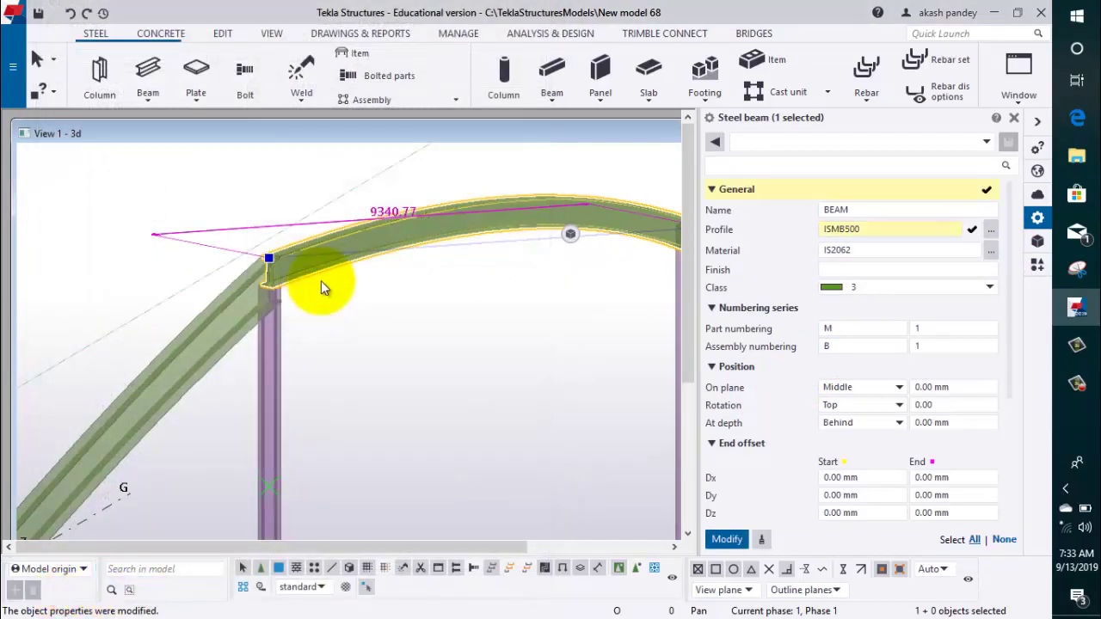
left_click(391, 342)
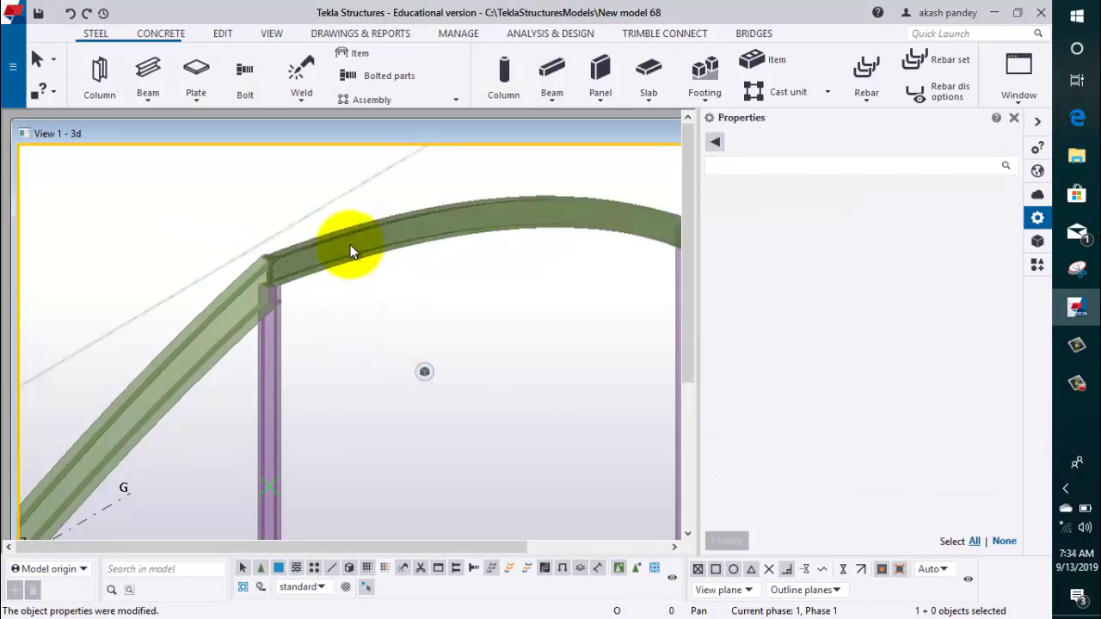
scroll(333, 284, "up", 3)
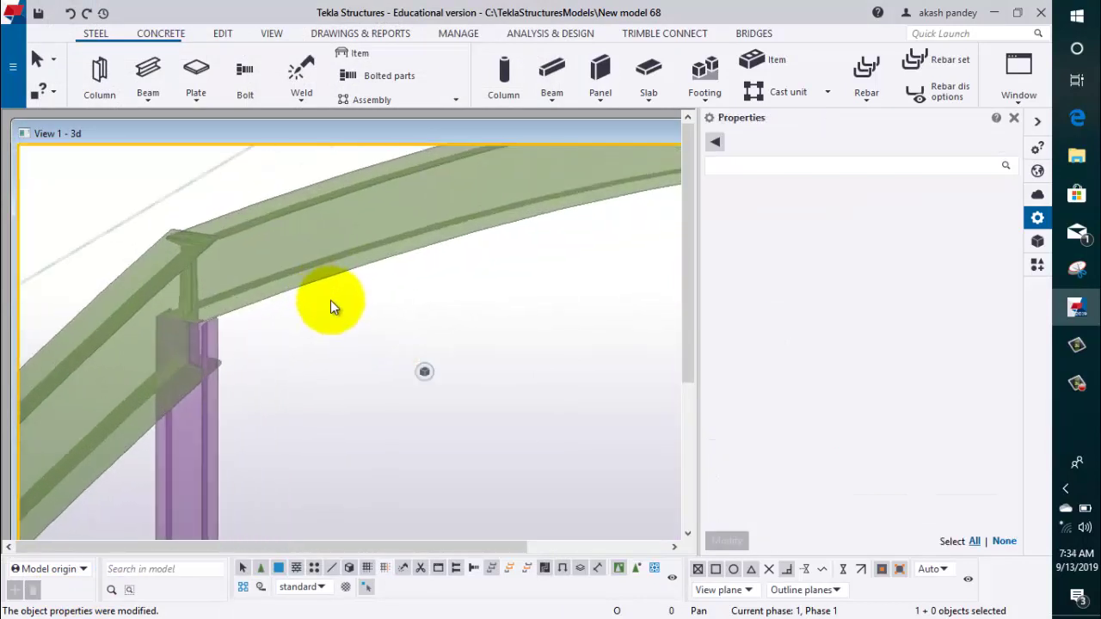
scroll(329, 301, "down", 1)
scroll(329, 301, "down", 3)
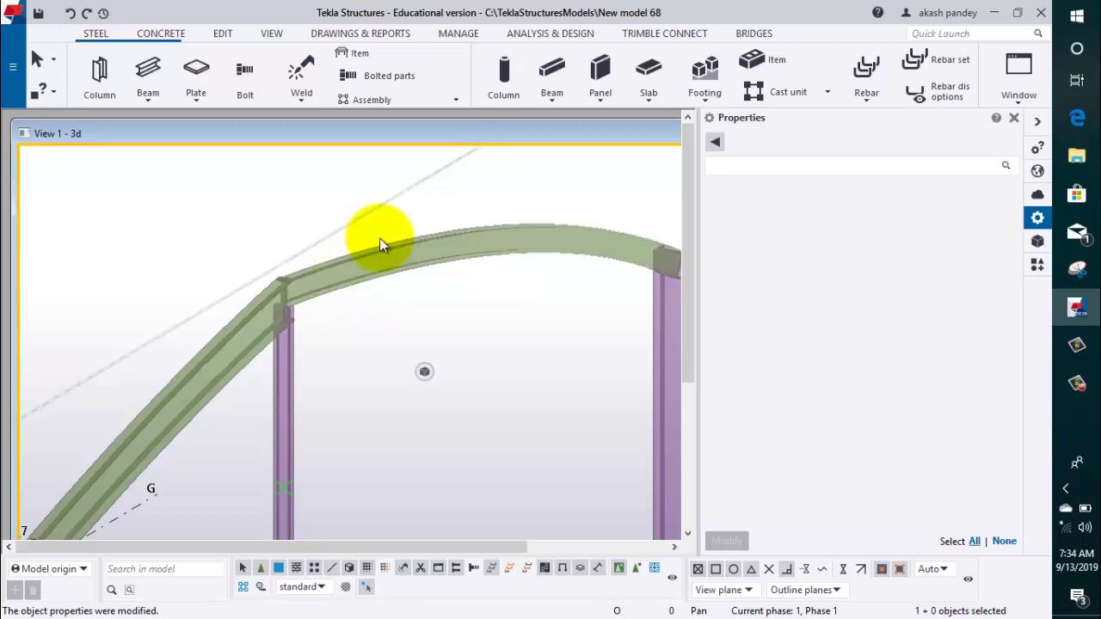
Step: Reselect the curved rafter and commit the ISMB500 profile to it
left_click(417, 286)
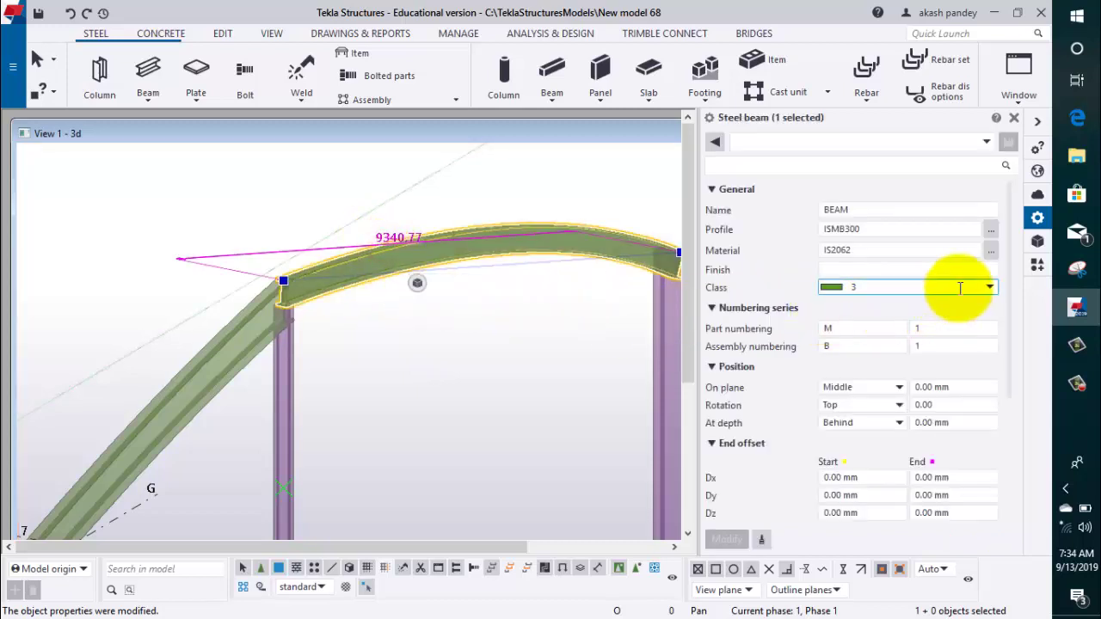
left_click(990, 231)
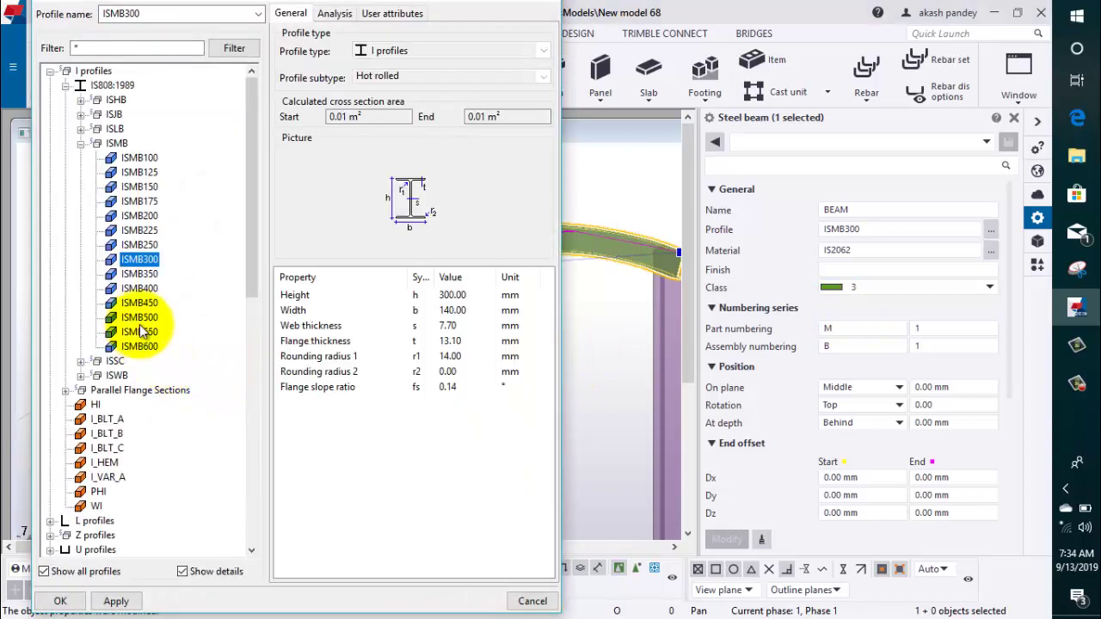
left_click(116, 601)
left_click(60, 601)
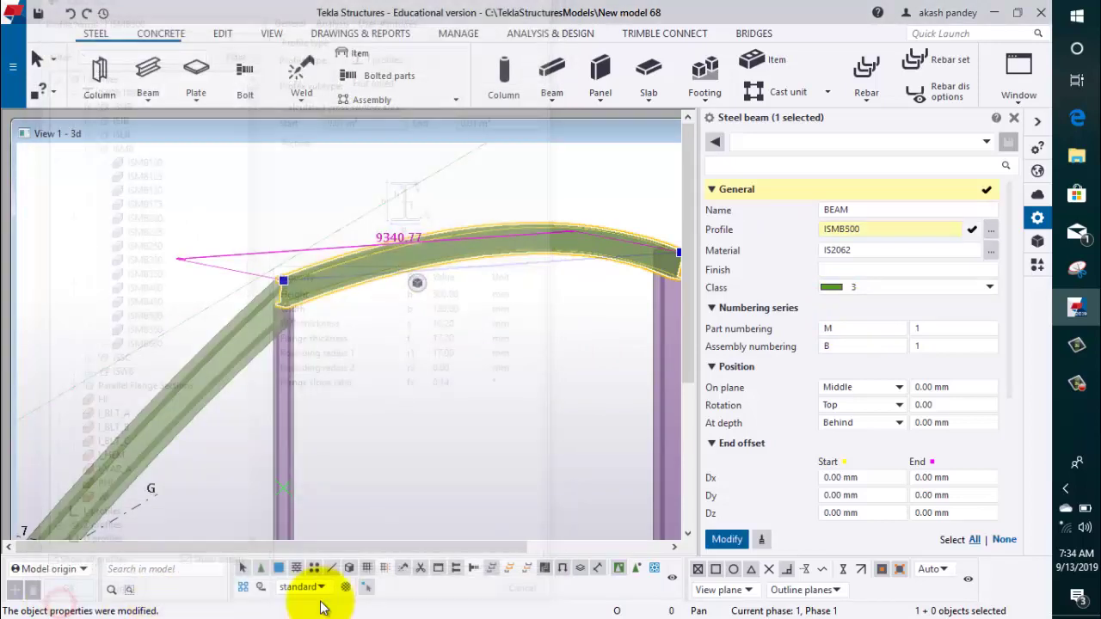
left_click(725, 540)
left_click(457, 395)
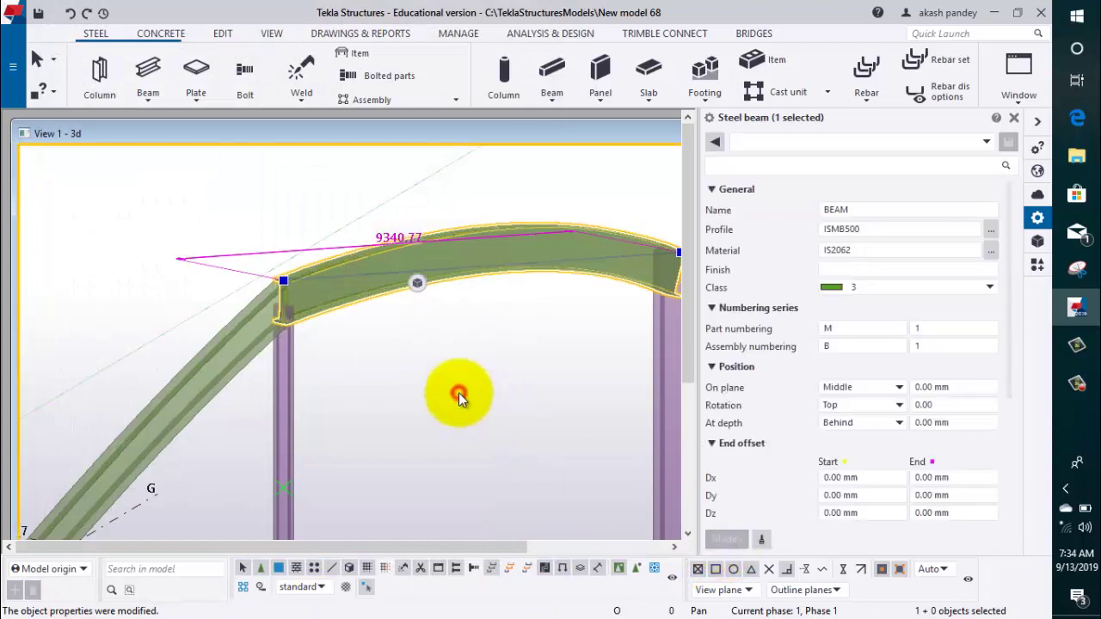
Step: Rotate the model toward the left column top and open the Applications & components catalogue
scroll(458, 398, "down", 3)
mouse_move(458, 403)
middle_mouse_down("ctrl")
mouse_move(430, 381)
mouse_move(425, 305)
mouse_move(433, 318)
middle_mouse_up("ctrl")
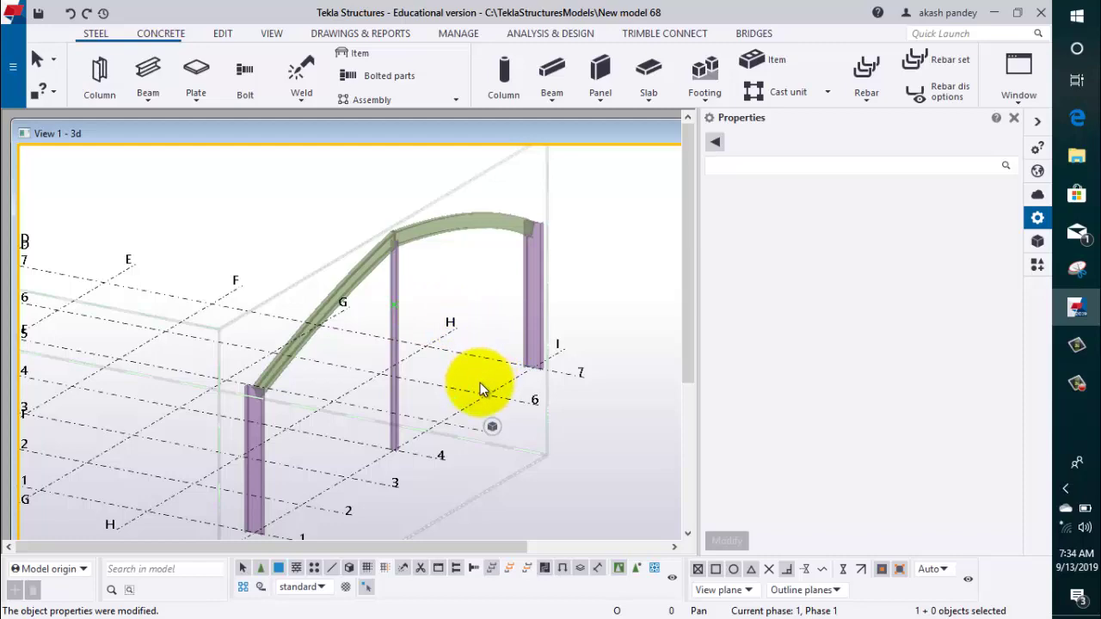
mouse_move(480, 386)
middle_mouse_down("ctrl")
mouse_move(441, 396)
mouse_move(422, 430)
mouse_move(459, 400)
mouse_move(351, 442)
mouse_move(300, 422)
middle_mouse_up("ctrl")
scroll(350, 432, "up", 3)
scroll(217, 336, "up", 2)
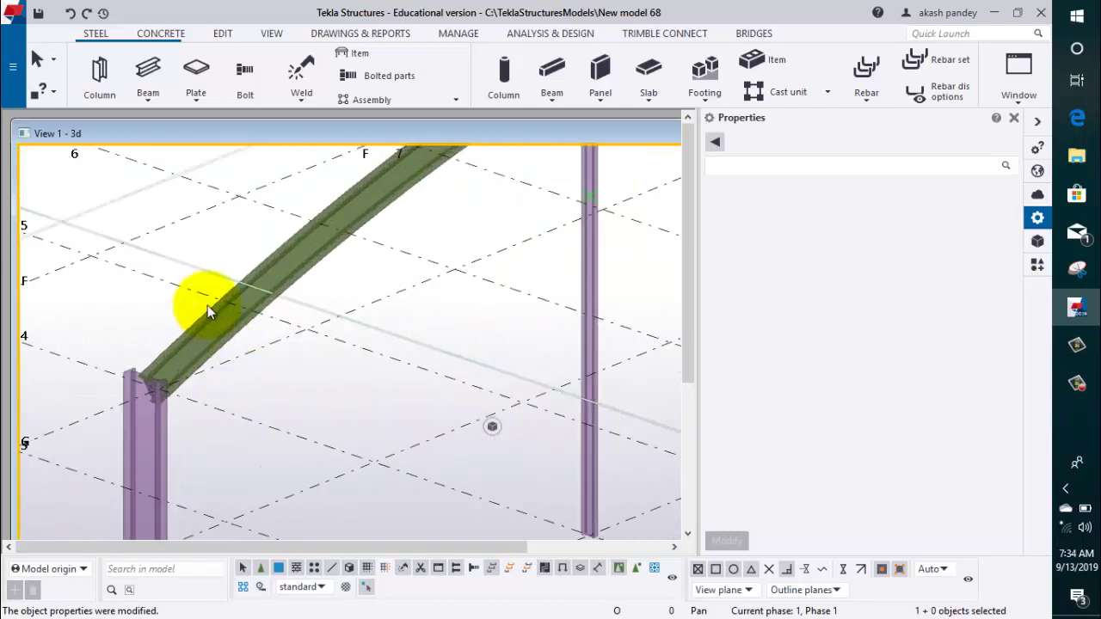
middle_click_drag(173, 349, 890, 278, "ctrl")
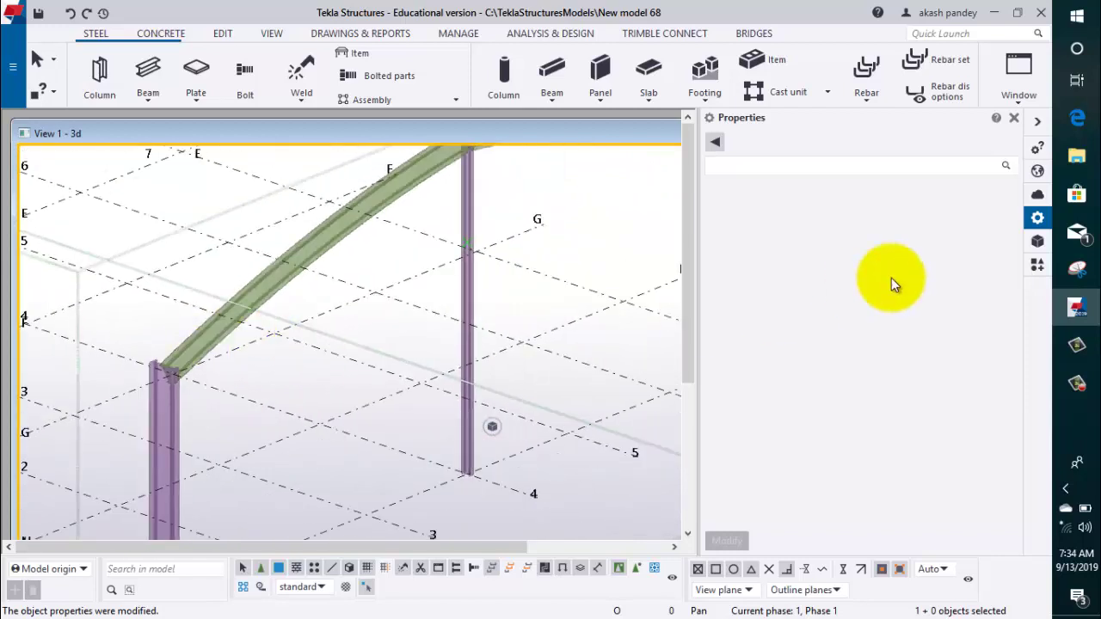
left_click(1034, 268)
Step: Search the components for '10' and apply Eaves haunch (102), picking the rafter
left_click(872, 164)
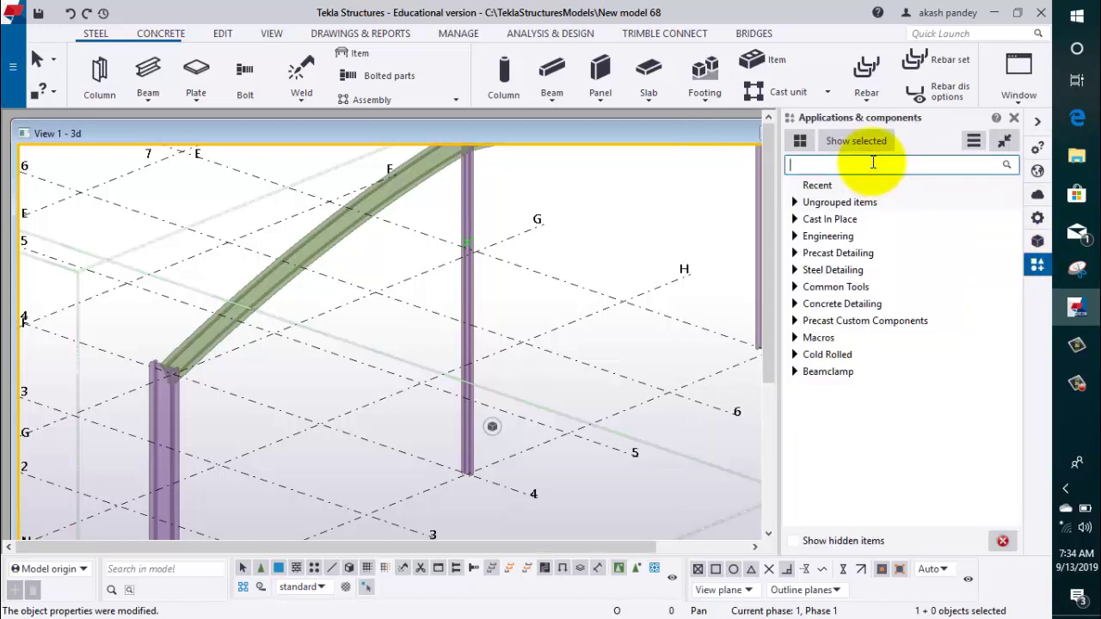
type("102")
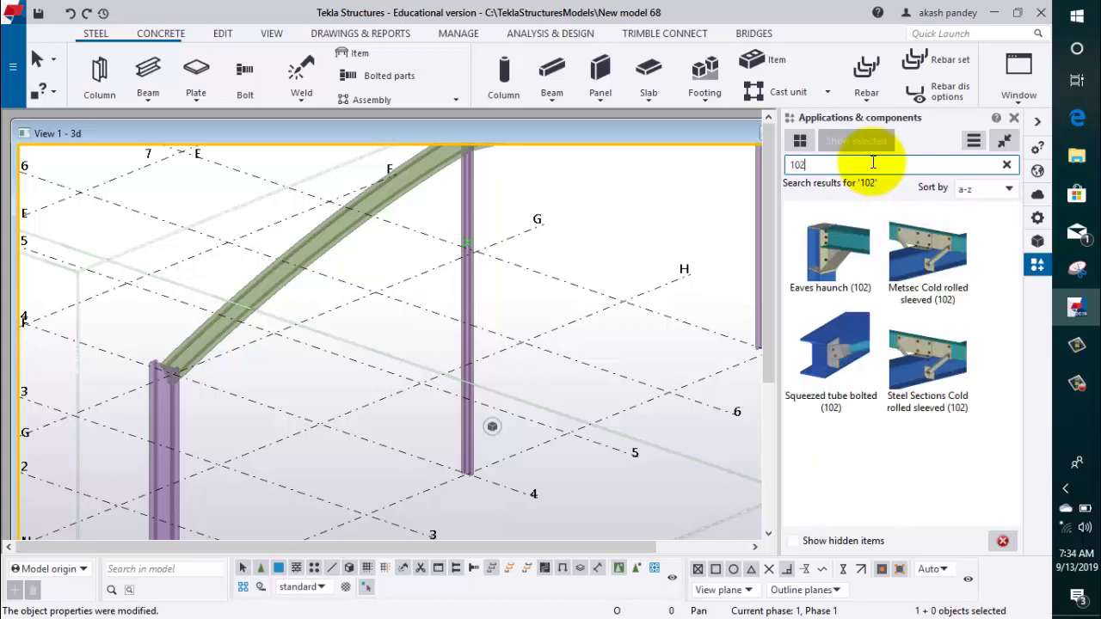
left_click(828, 240)
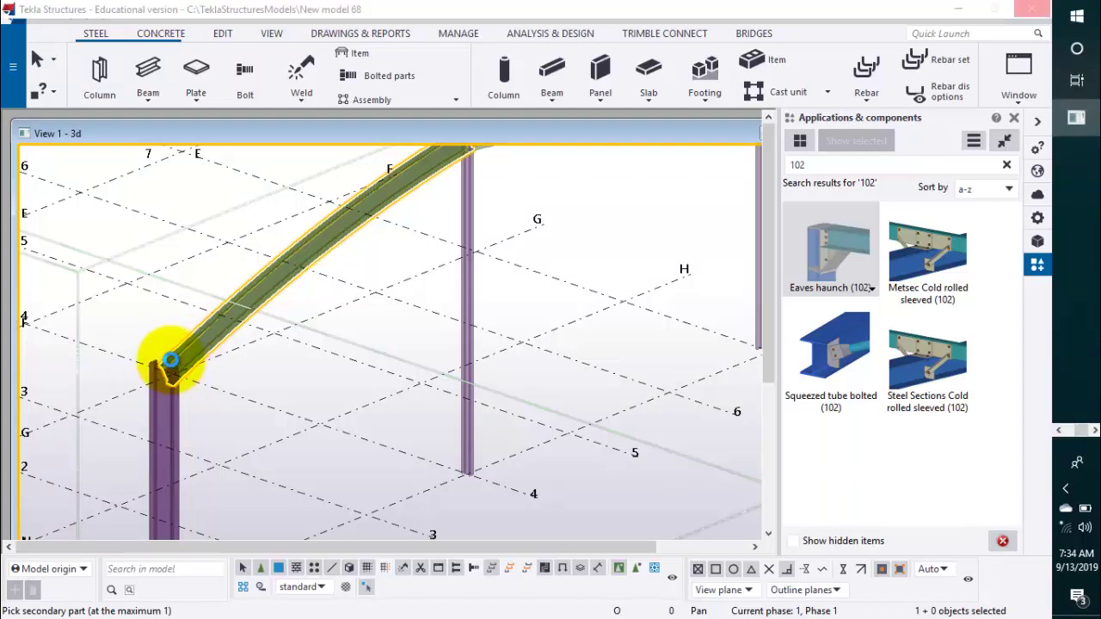
left_click(155, 372)
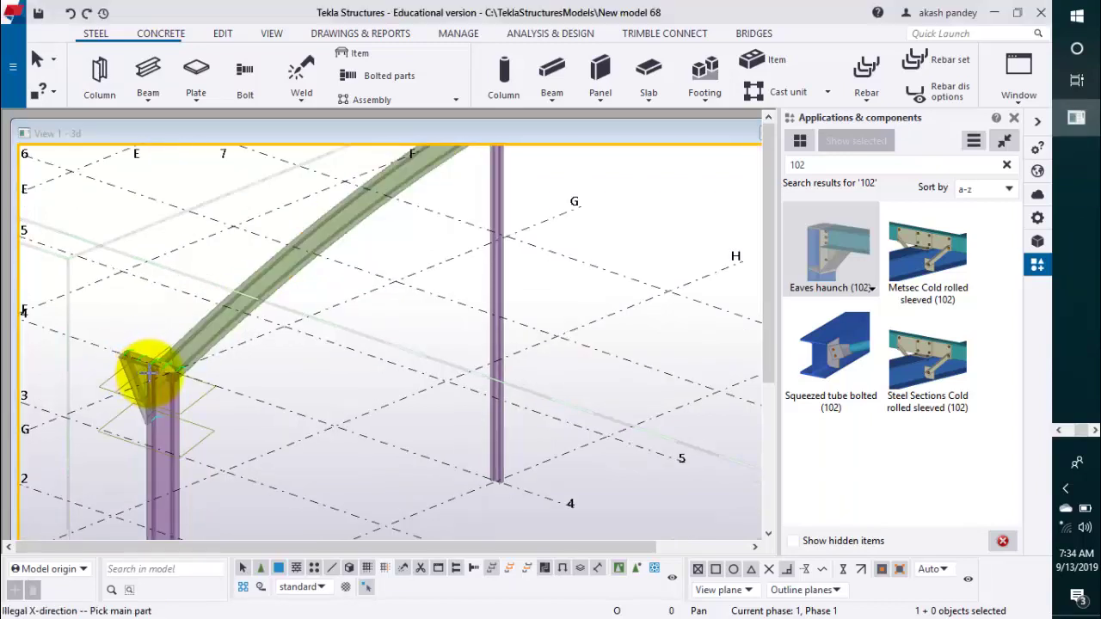
Step: Center the beam–column joint and end the haunch placement with Interrupt
scroll(186, 380, "up", 2)
scroll(184, 381, "up", 2)
scroll(184, 381, "up", 2)
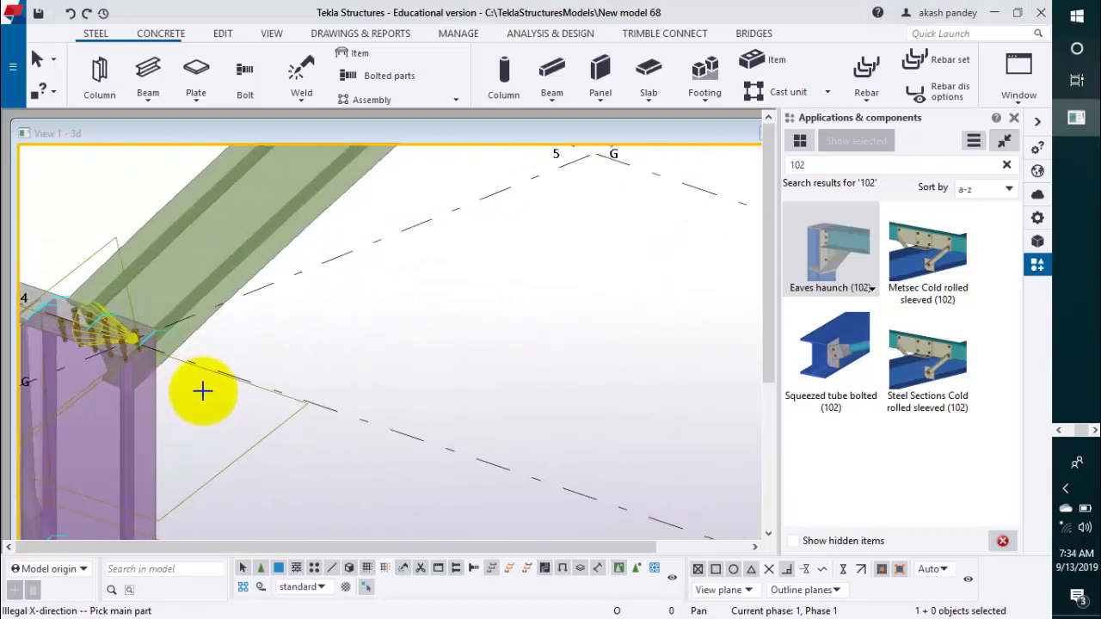
scroll(201, 387, "up", 1)
middle_click_drag(424, 394, 437, 386)
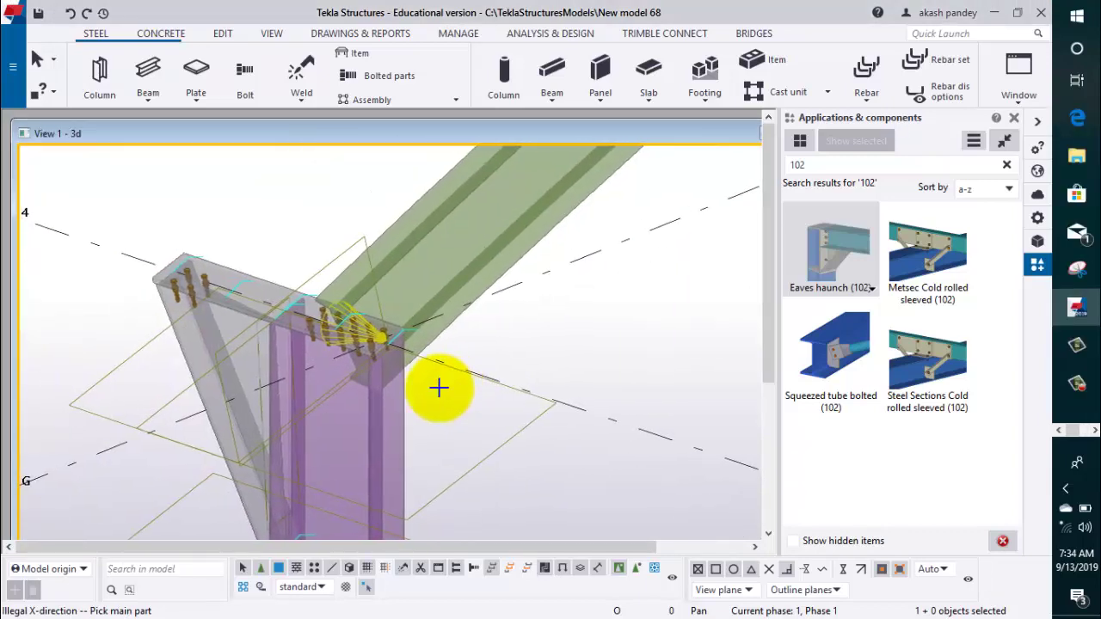
right_click(293, 223)
left_click(309, 229)
Step: Inspect the finished haunch joint from several angles and select the column beneath it
scroll(327, 359, "up", 2)
scroll(344, 344, "up", 2)
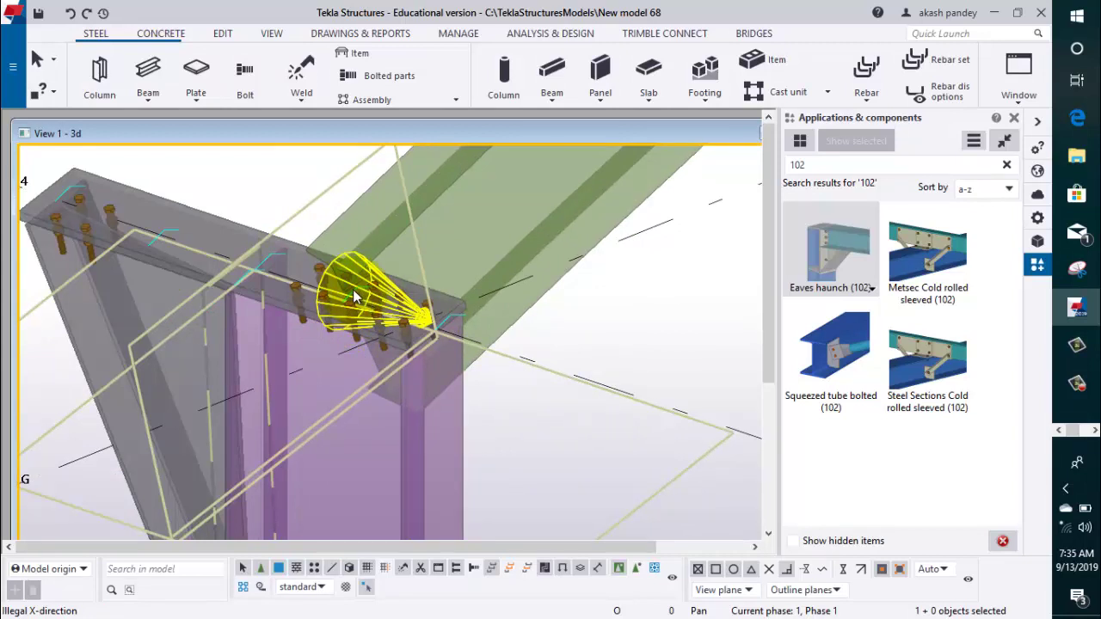
mouse_move(342, 289)
middle_mouse_down("ctrl")
mouse_move(344, 206)
mouse_move(315, 314)
middle_mouse_up("ctrl")
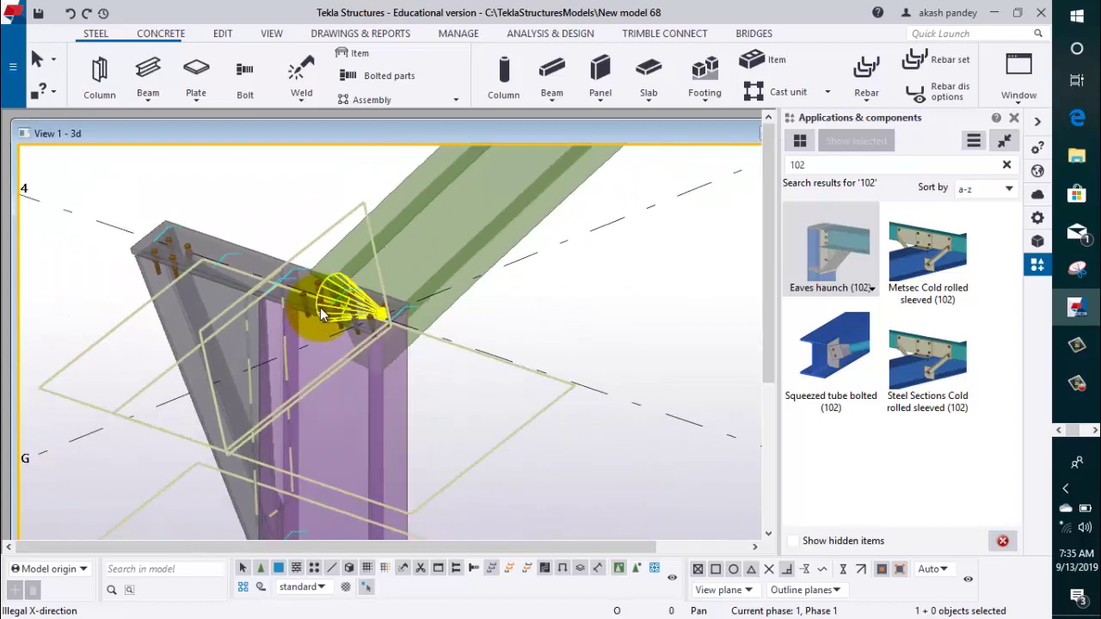
middle_click_drag(314, 313, 352, 307, "ctrl")
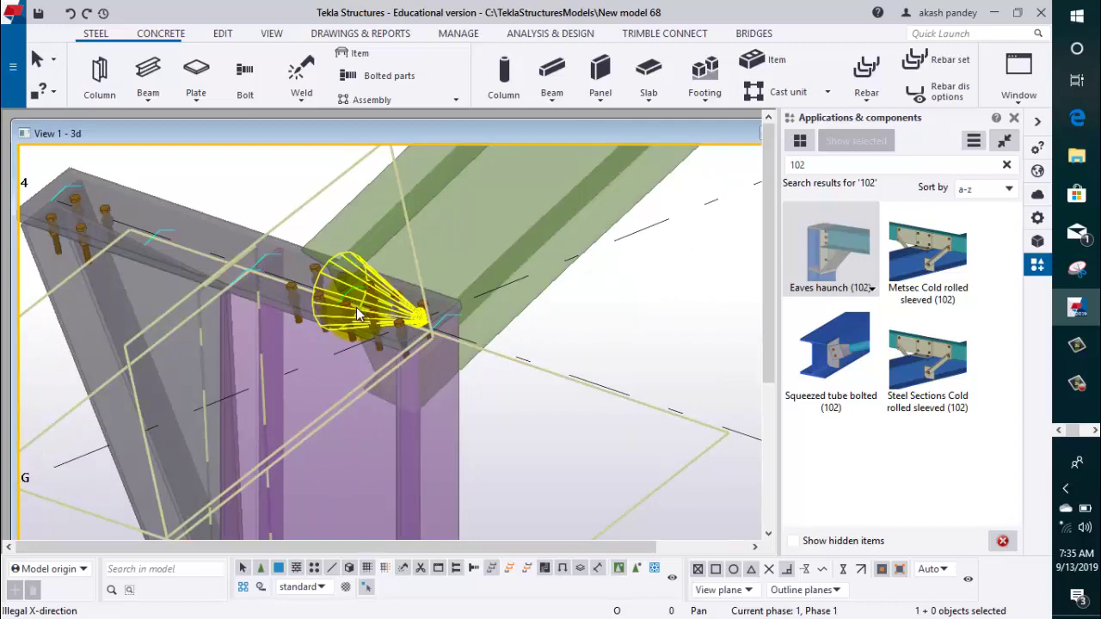
scroll(359, 314, "down", 2)
scroll(340, 316, "down", 2)
scroll(318, 319, "down", 2)
scroll(297, 321, "down", 1)
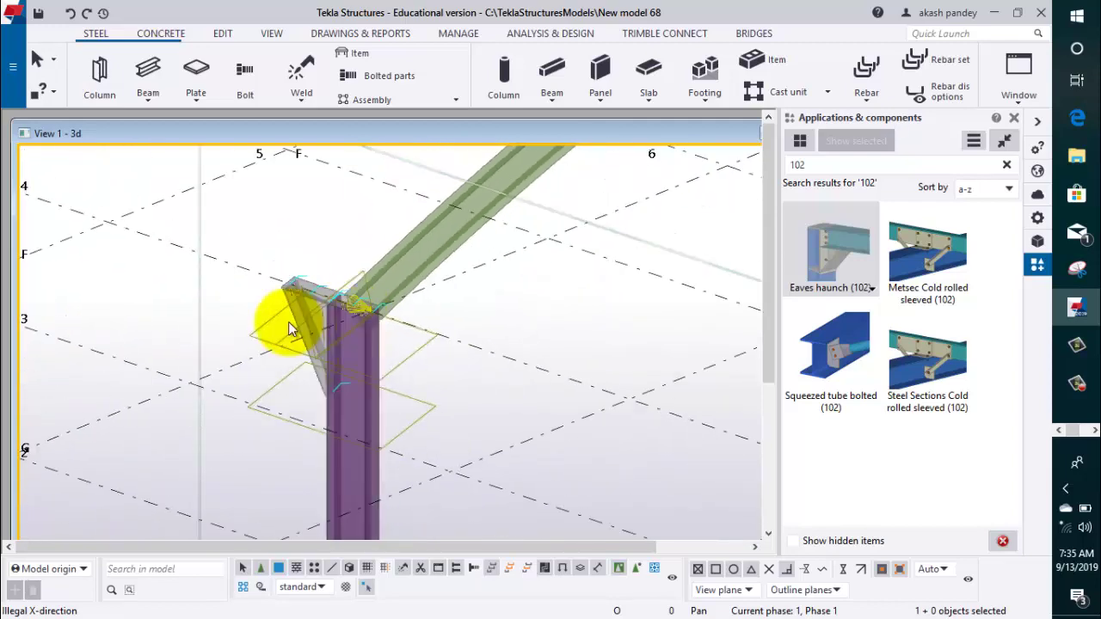
scroll(288, 322, "down", 2)
scroll(292, 274, "down", 1)
scroll(293, 274, "down", 2)
scroll(392, 410, "down", 1)
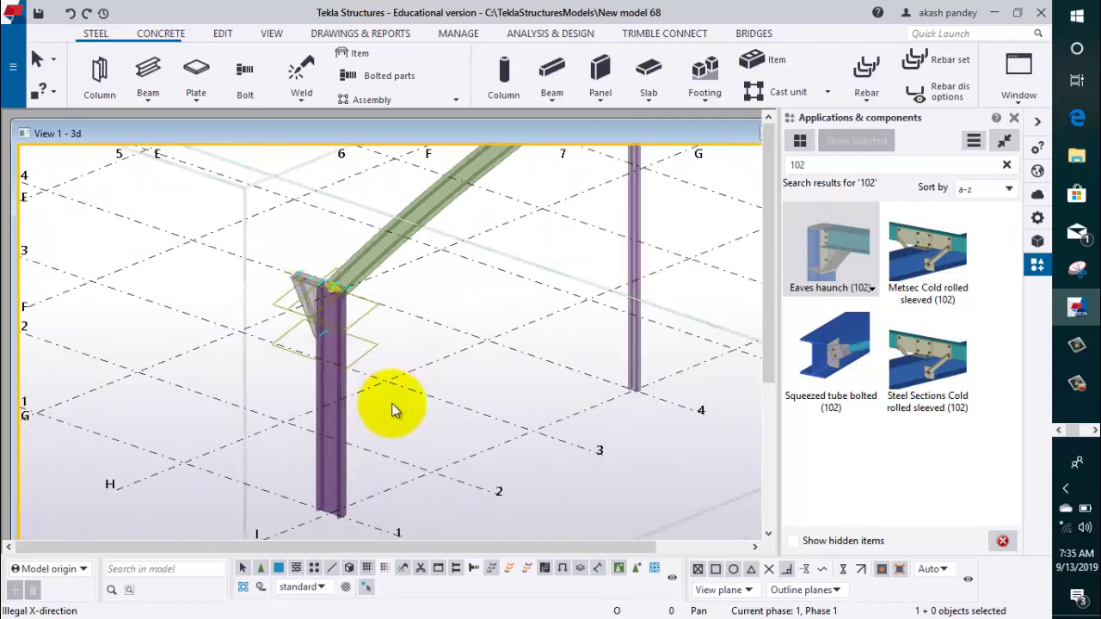
middle_click_drag(391, 410, 321, 376)
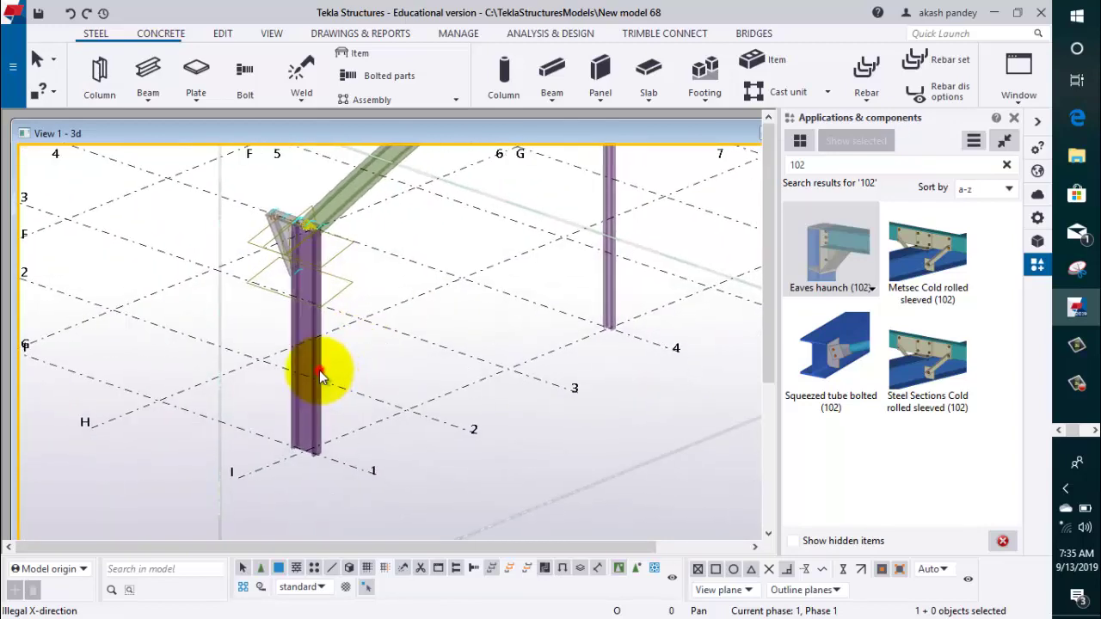
left_click(319, 376)
scroll(406, 378, "up", 2)
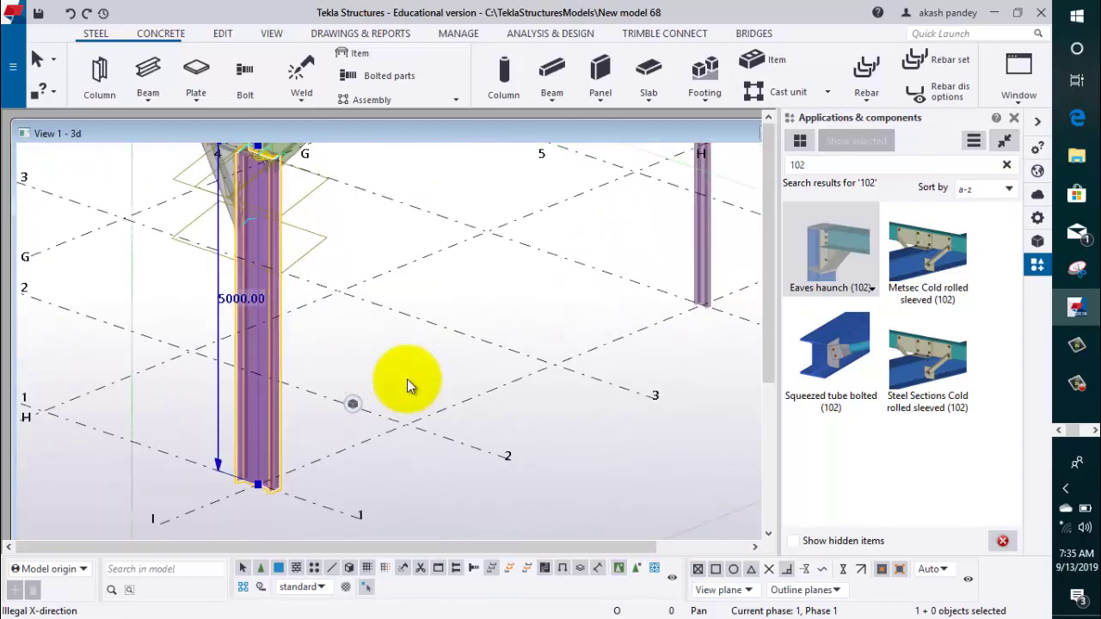
middle_click_drag(407, 378, 405, 394)
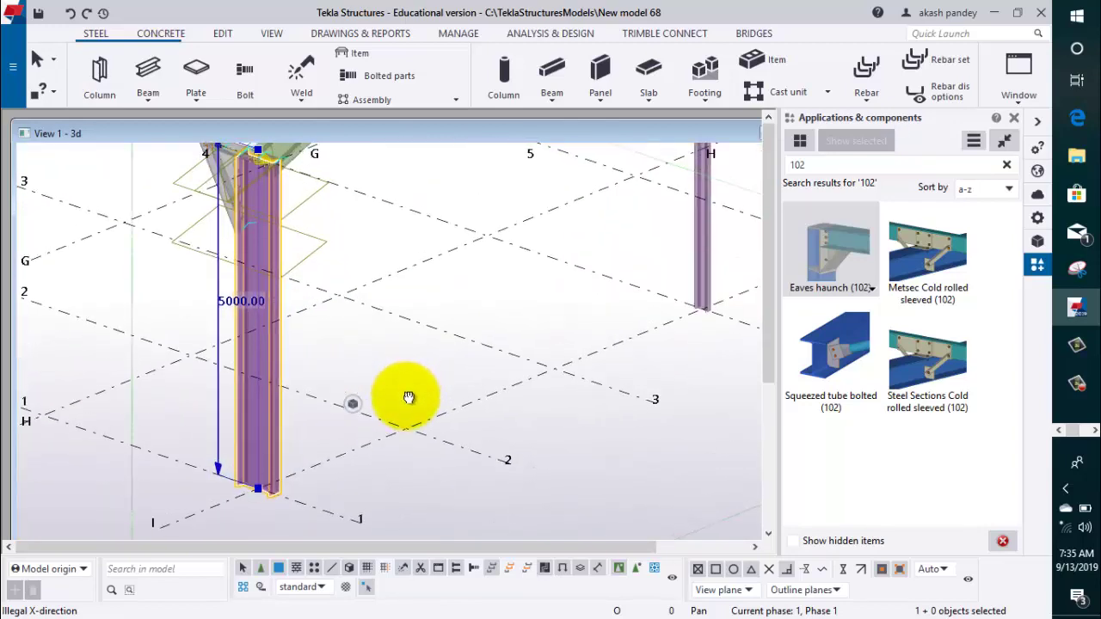
Step: Change the grid-1 column's Position rotation from Below to Front and check the result
left_click(1013, 120)
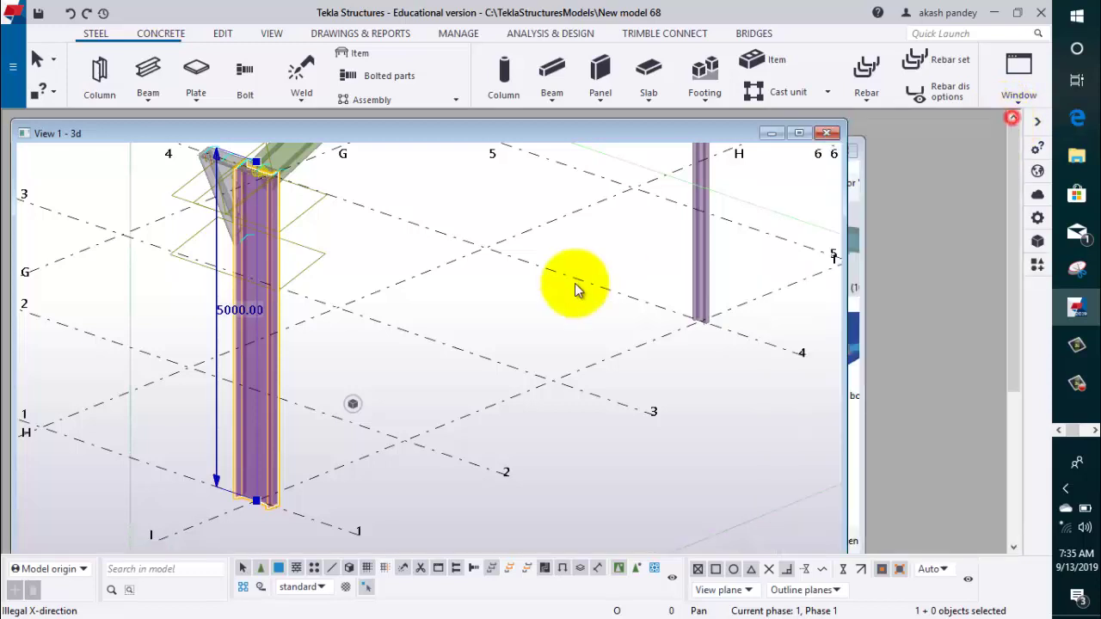
double_click(271, 356)
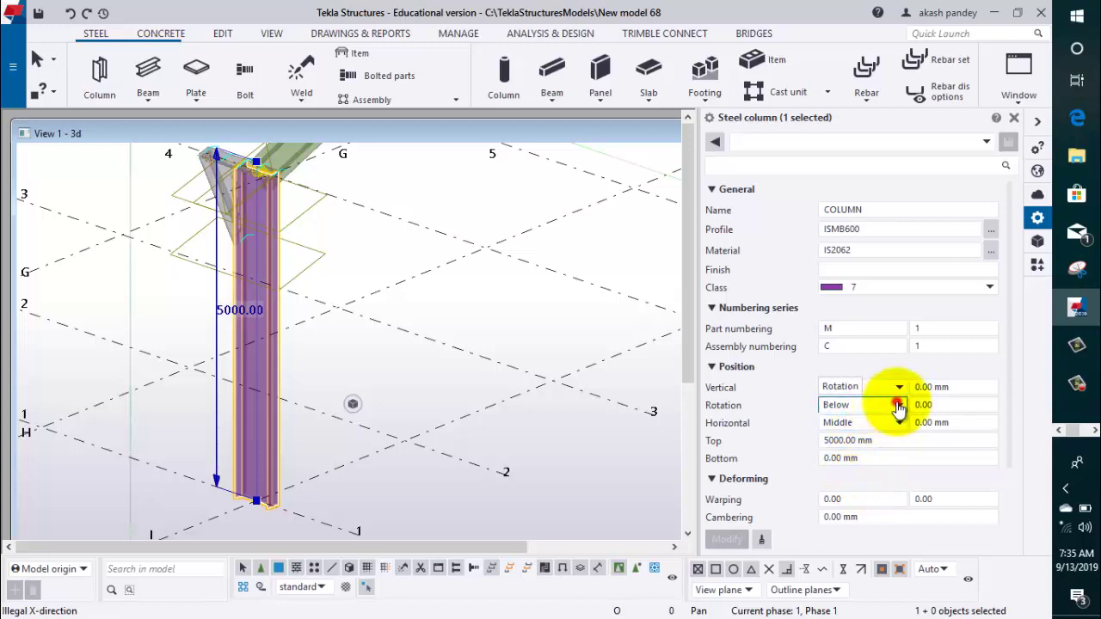
left_click(897, 405)
left_click(868, 419)
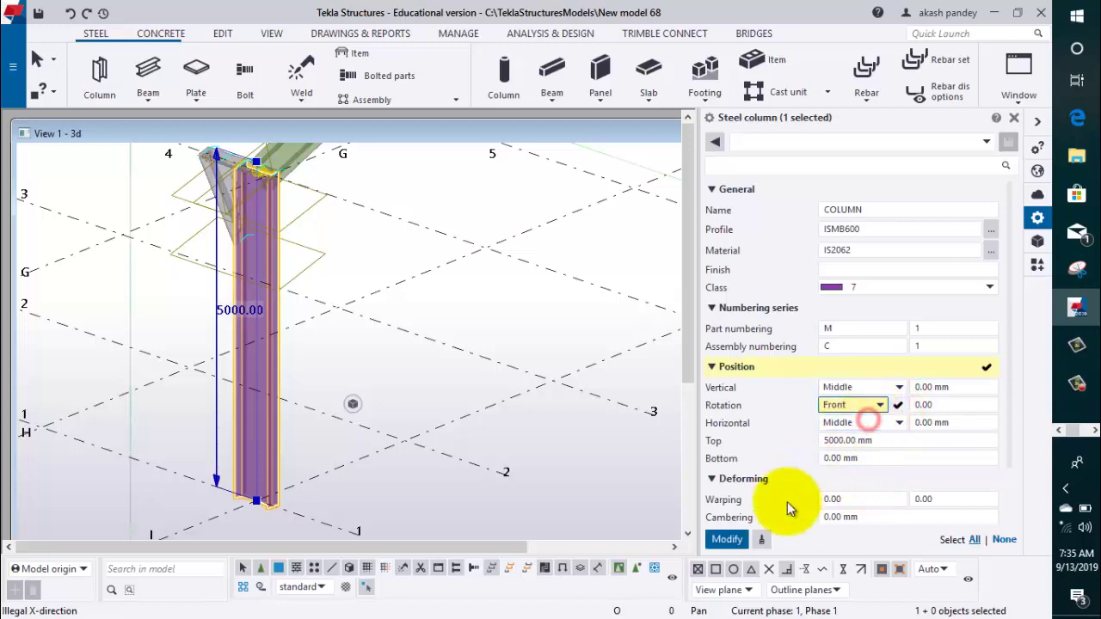
left_click(710, 541)
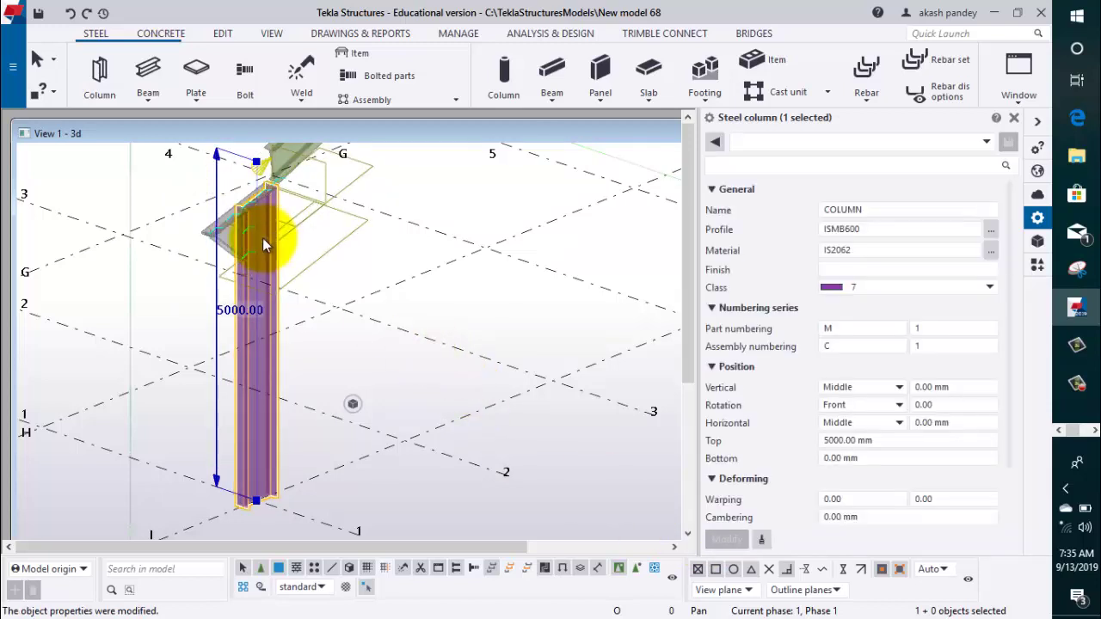
middle_click_drag(262, 238, 316, 333, "ctrl")
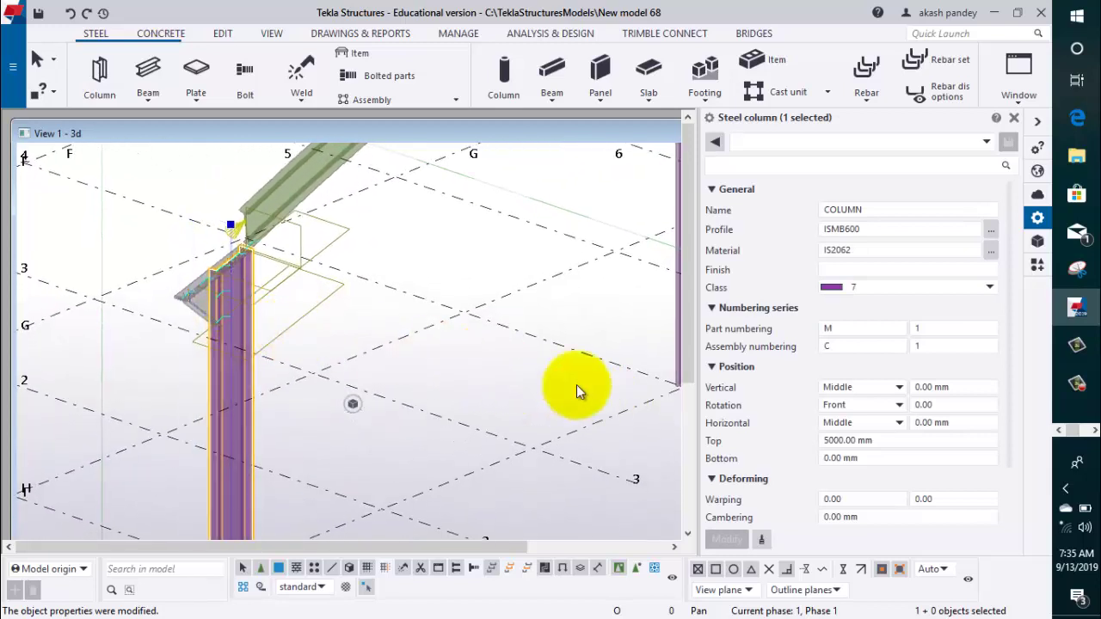
scroll(484, 337, "down", 3)
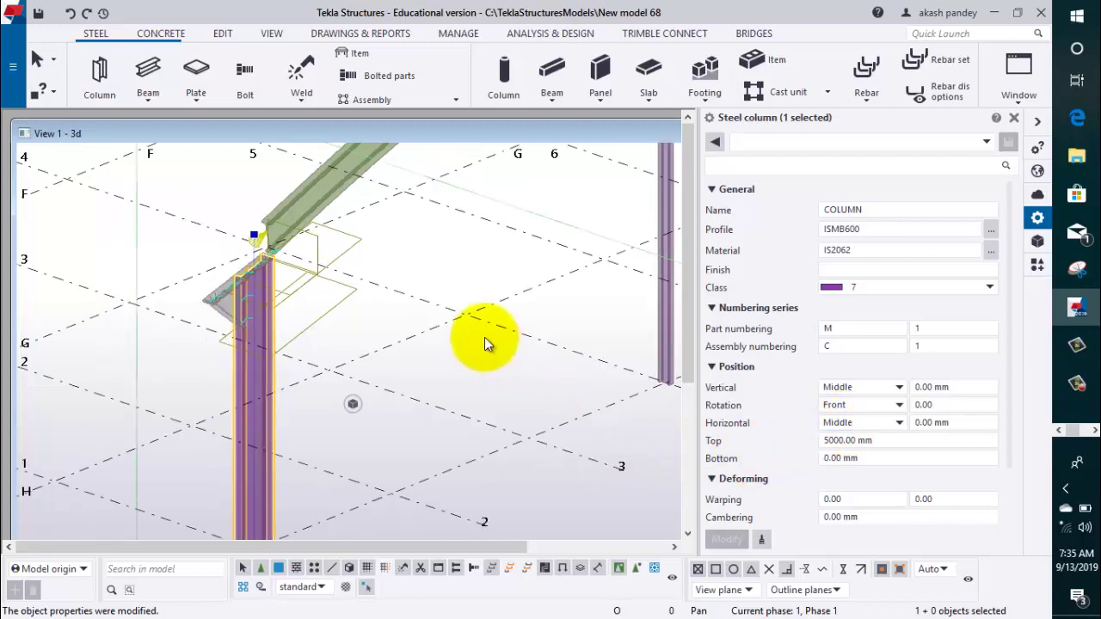
mouse_move(484, 337)
middle_mouse_down()
mouse_move(520, 333)
mouse_move(484, 344)
middle_mouse_up()
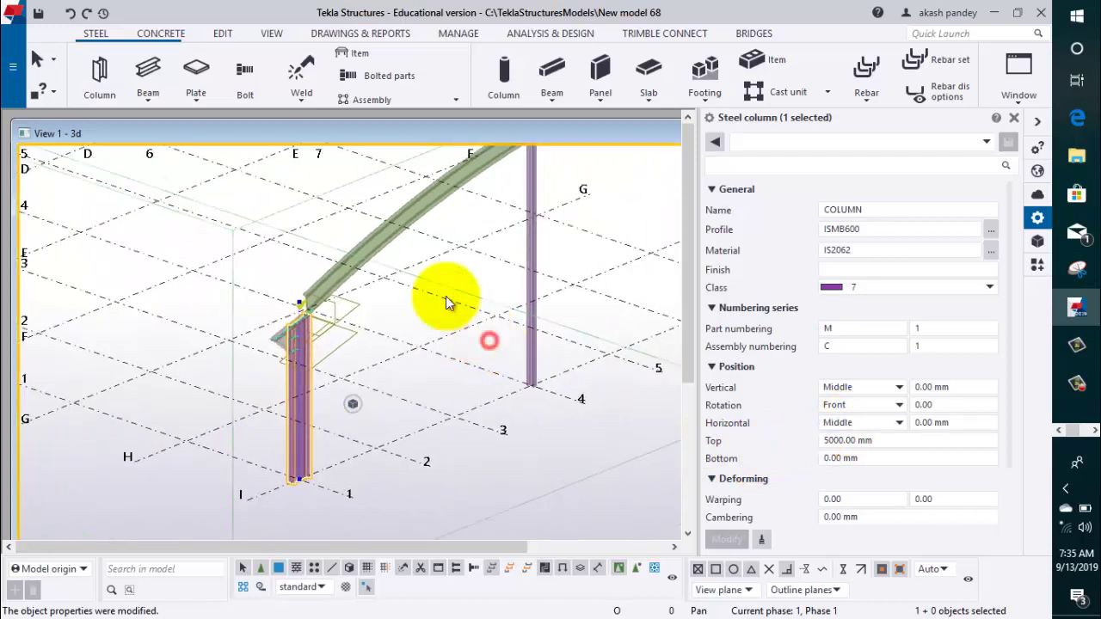
Step: Select the curved rafter and apply a Front rotation to it
key("Escape")
left_click(376, 242)
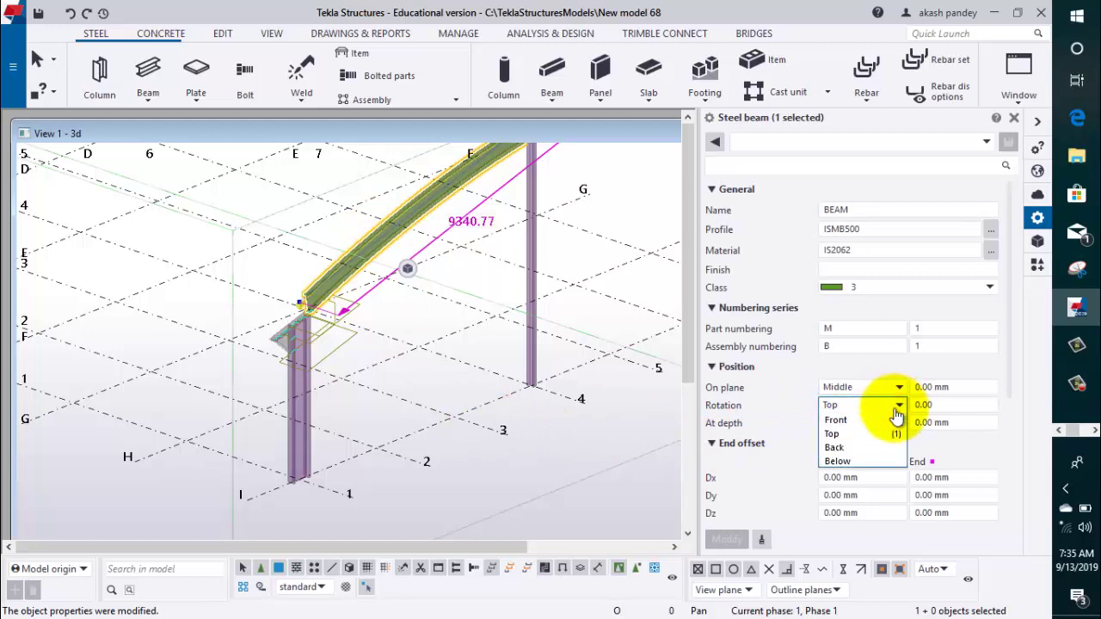
left_click(878, 419)
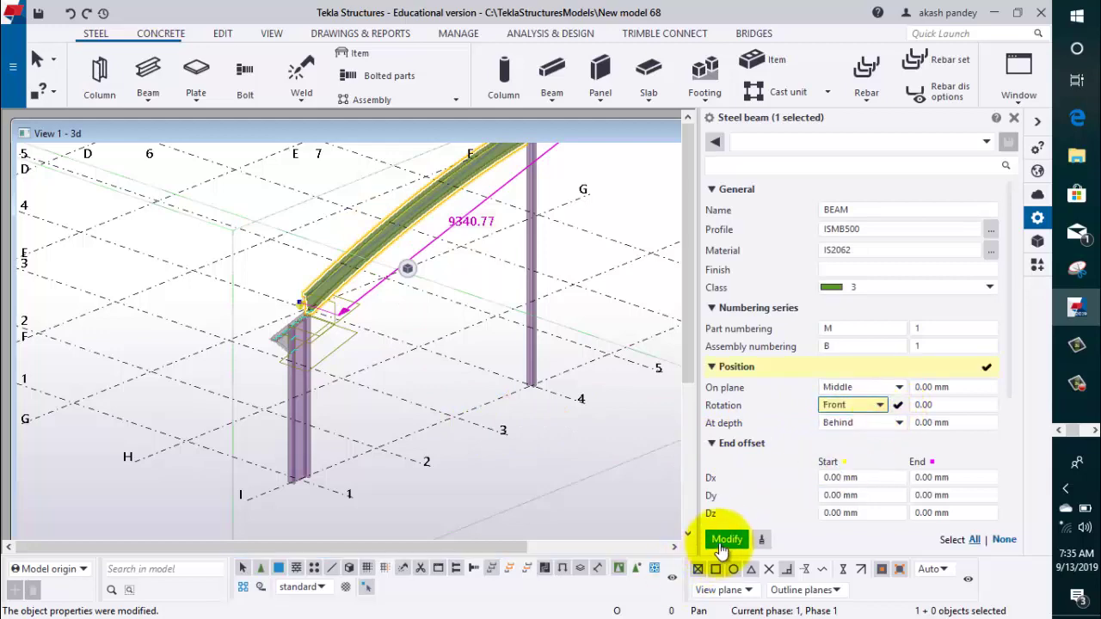
left_click(727, 540)
scroll(307, 316, "up", 2)
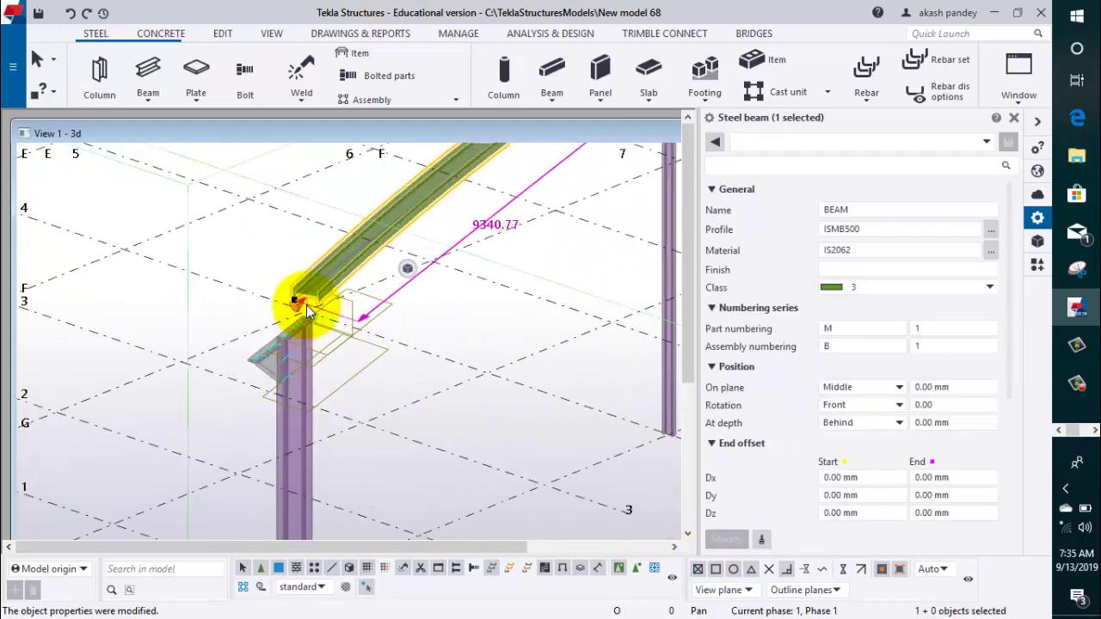
scroll(307, 314, "up", 3)
scroll(307, 316, "up", 2)
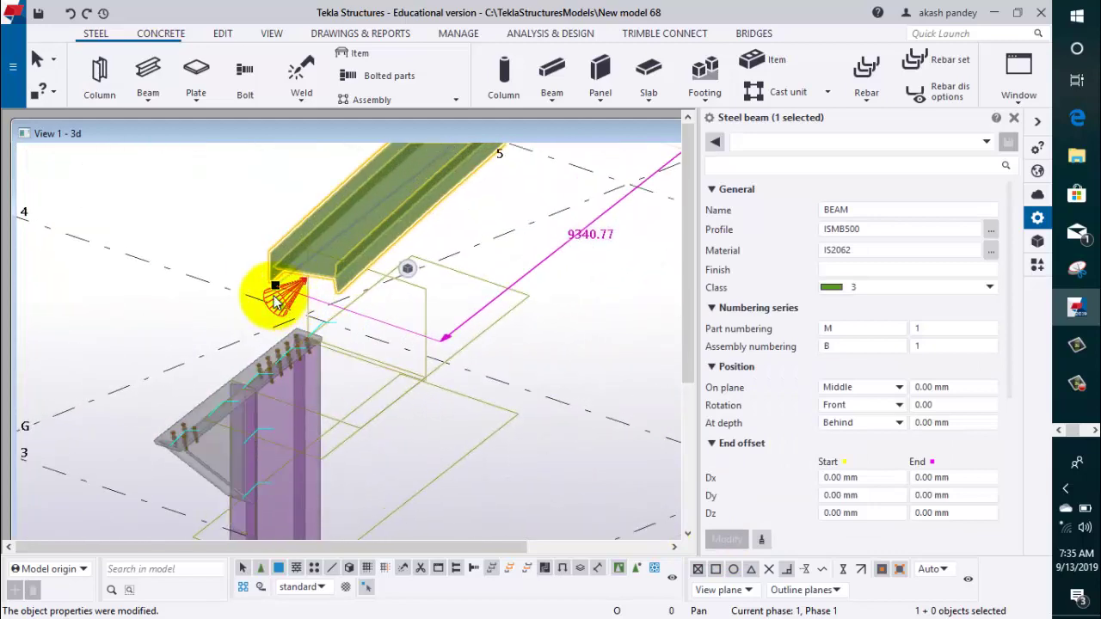
scroll(275, 293, "up", 2)
middle_click_drag(273, 296, 307, 302, "ctrl")
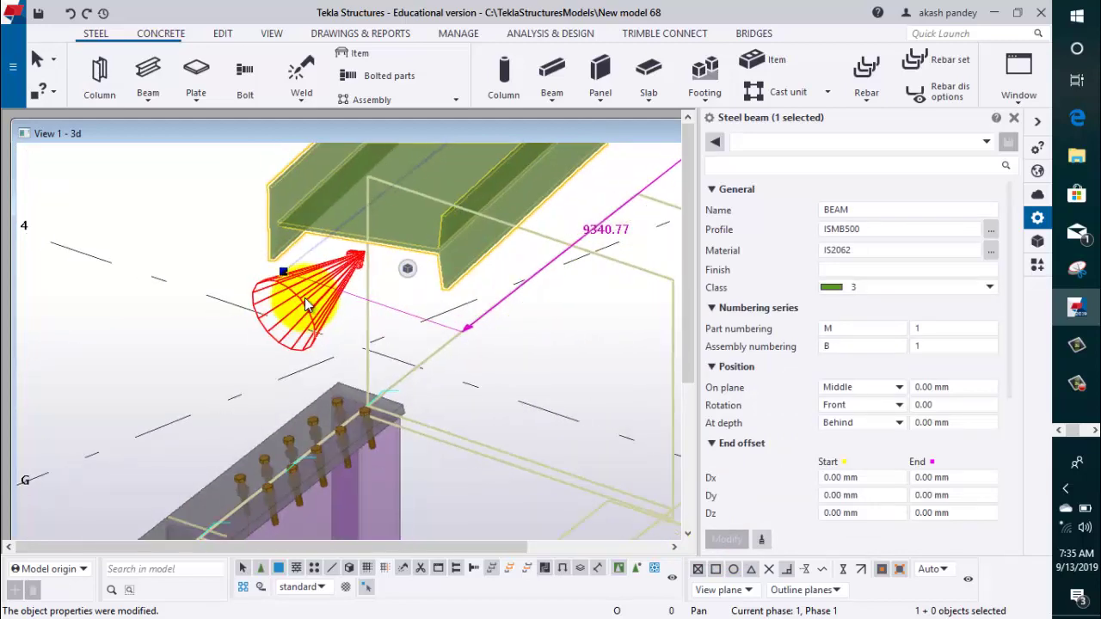
scroll(307, 302, "down", 2)
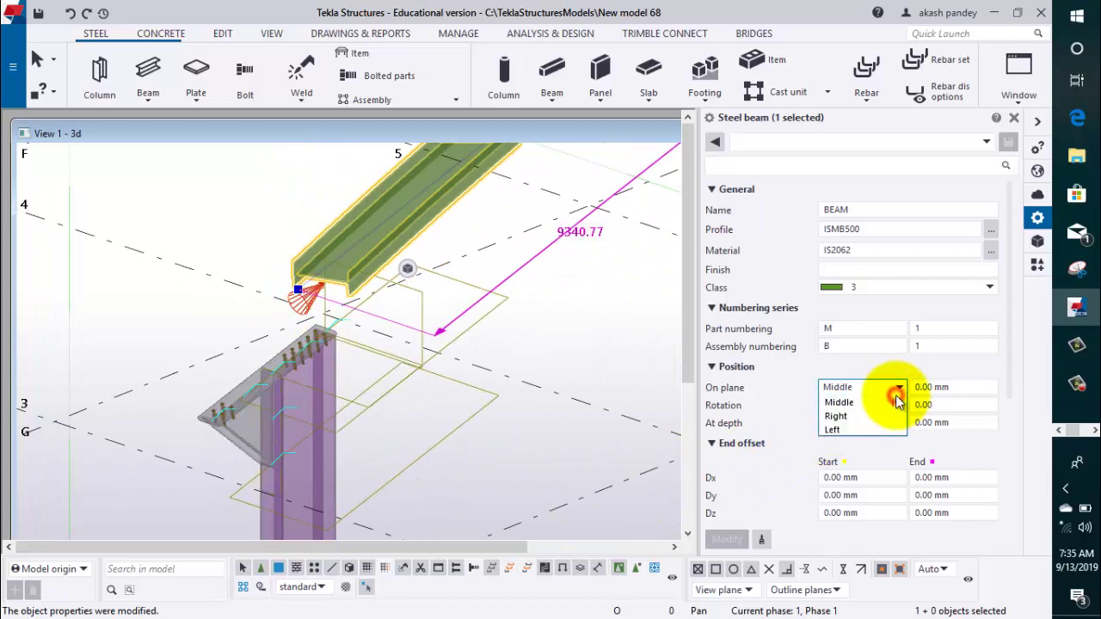
Step: With the rafter on plane Middle, try Back and Front rotations, then restore Top
left_click(783, 382)
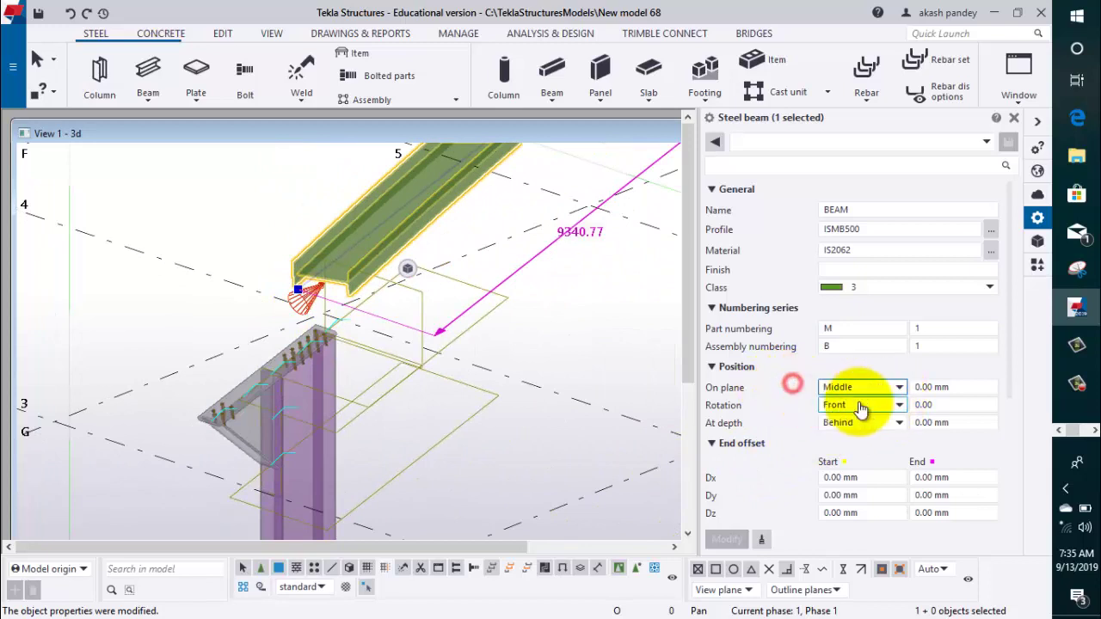
left_click(864, 405)
left_click(867, 449)
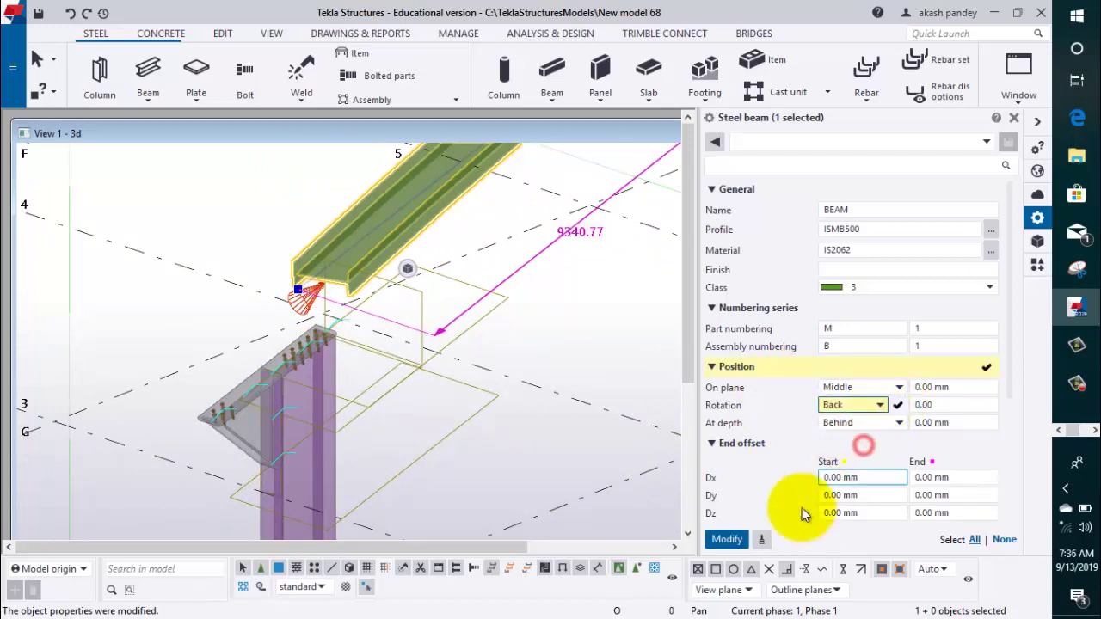
left_click(722, 538)
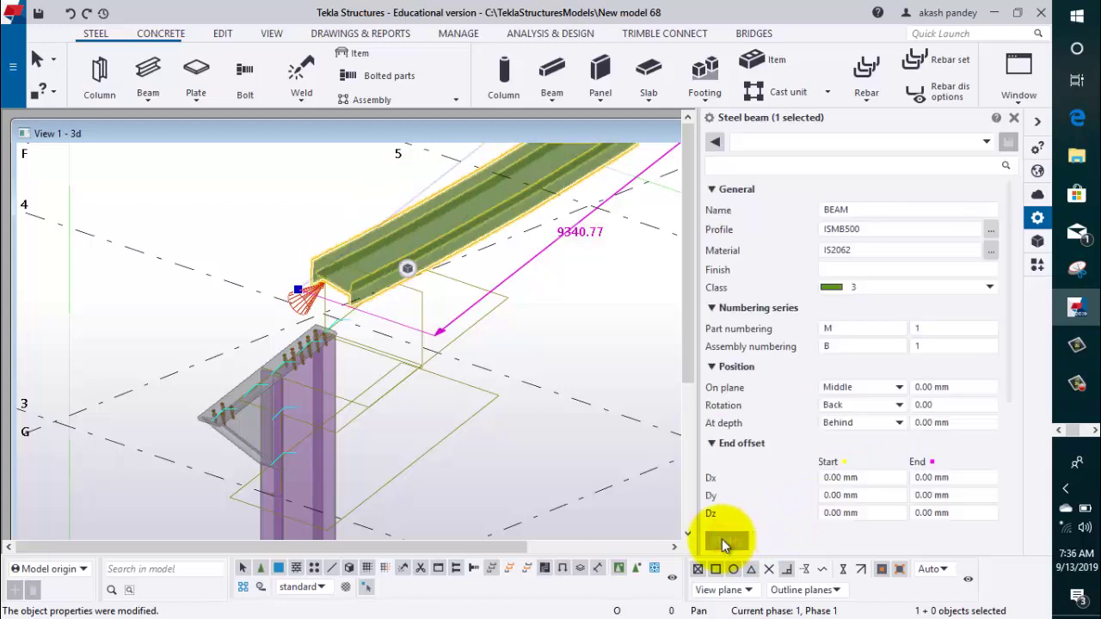
left_click(878, 405)
left_click(867, 420)
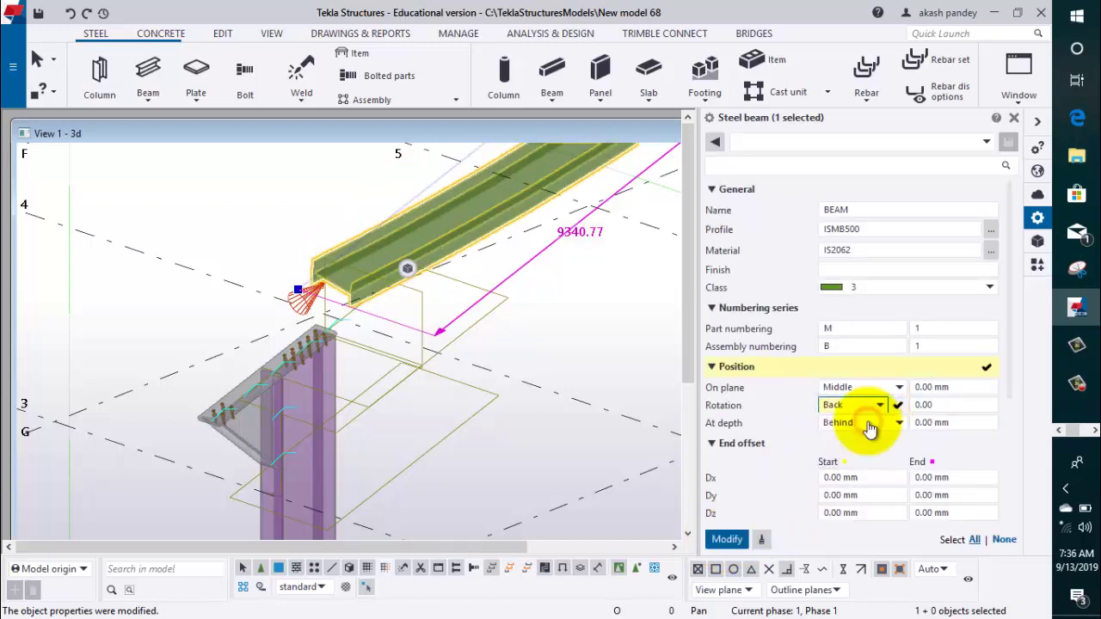
left_click(727, 538)
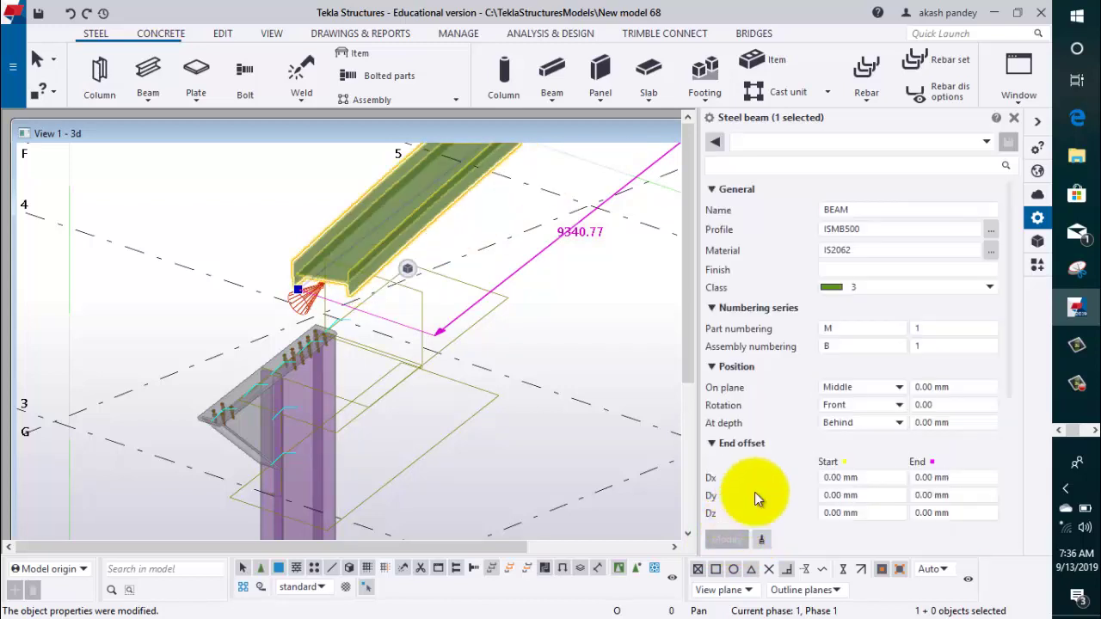
left_click(873, 406)
left_click(860, 434)
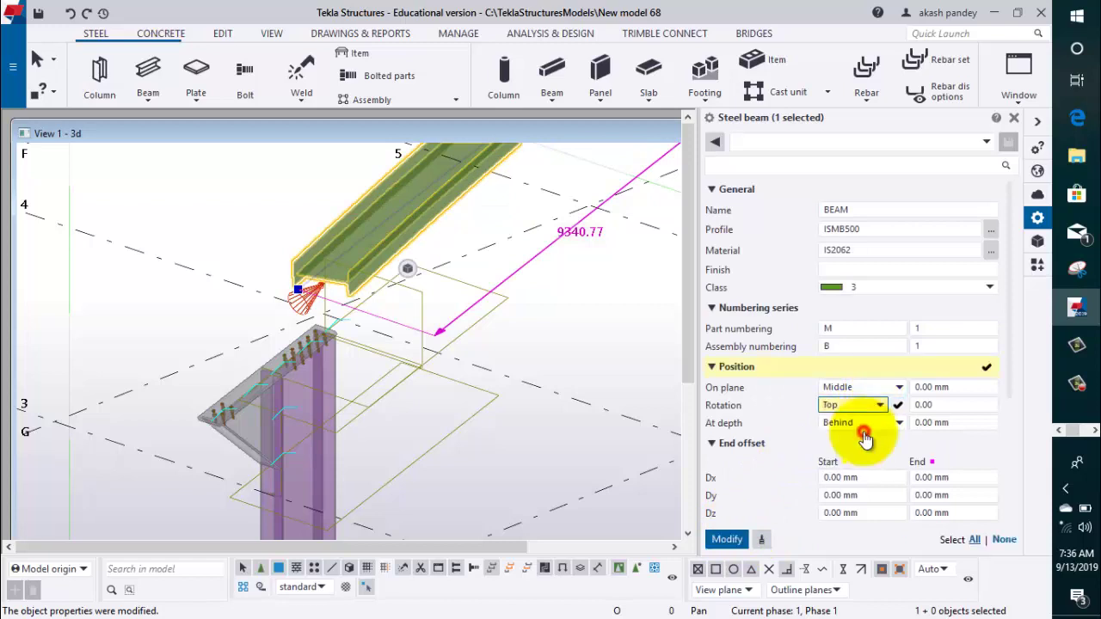
left_click(721, 540)
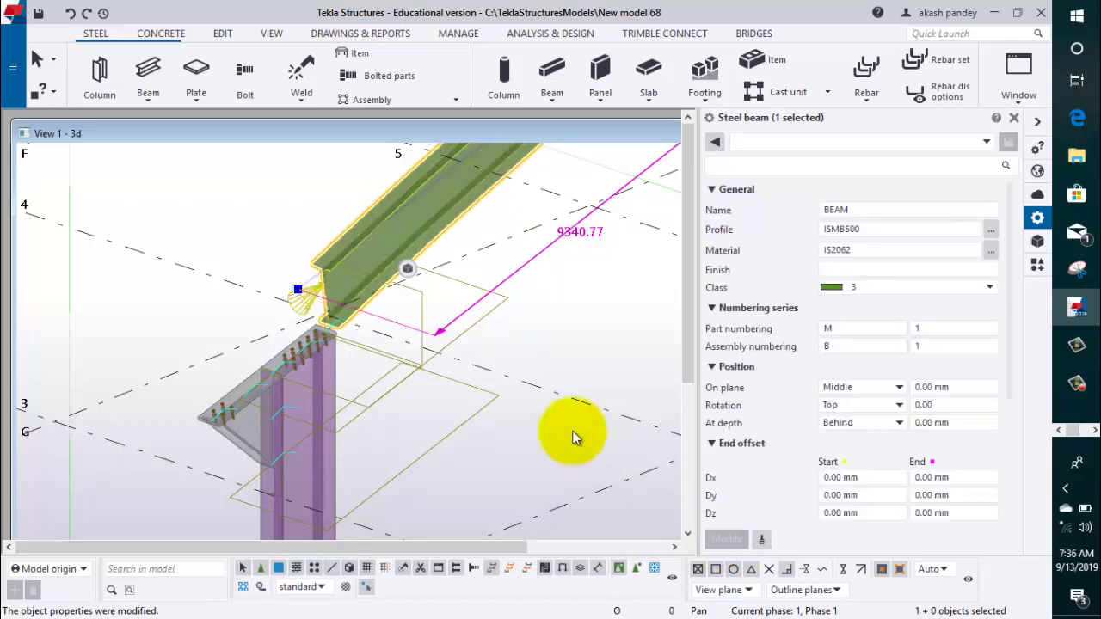
Step: Try the rafter's depth position at Front, then set it back to Behind
middle_click_drag(571, 430, 591, 389, "ctrl")
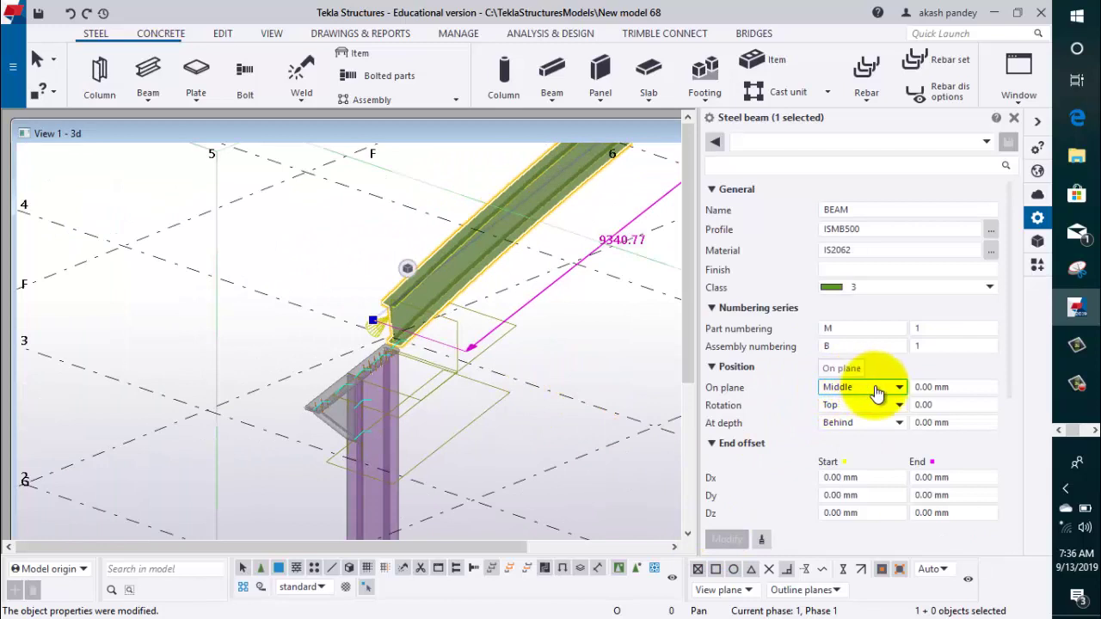
mouse_move(560, 388)
middle_mouse_down("ctrl")
mouse_move(420, 433)
mouse_move(683, 422)
middle_mouse_up("ctrl")
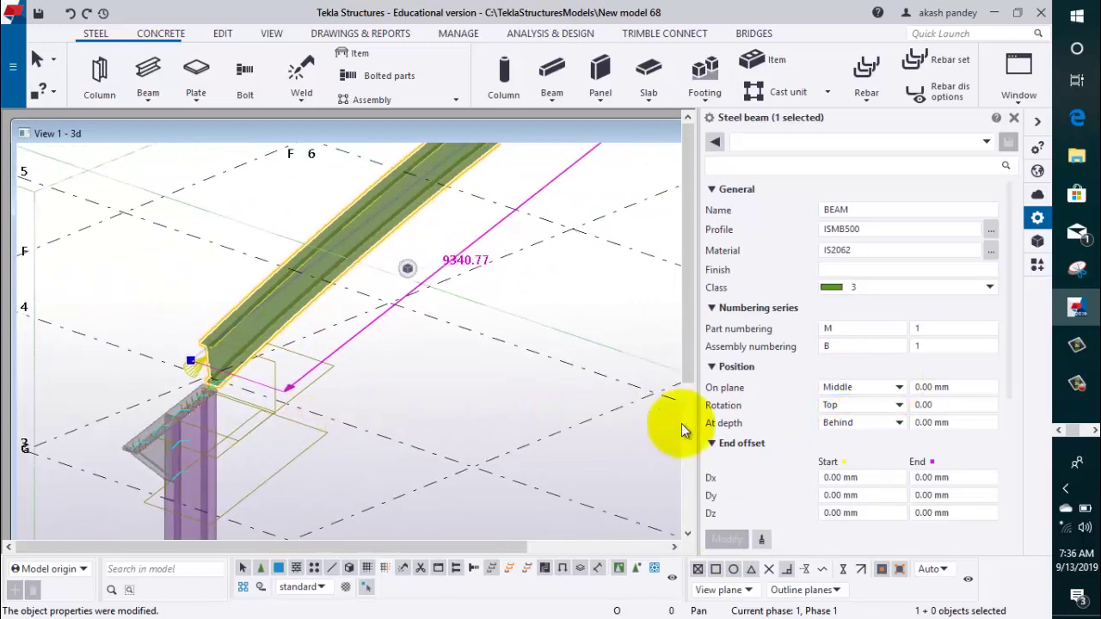
left_click(879, 423)
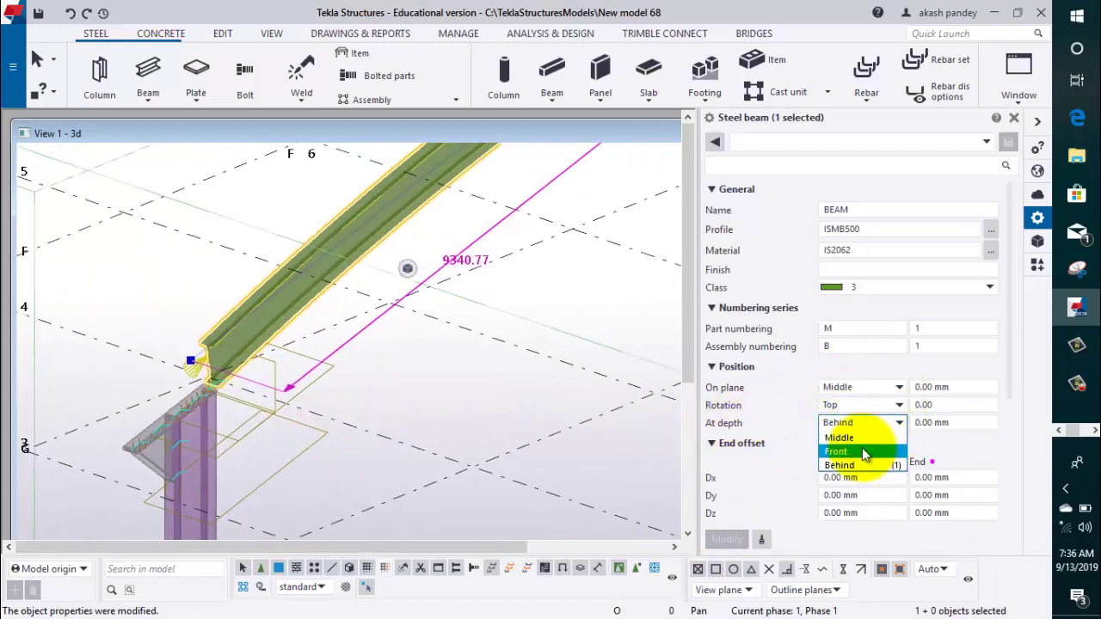
left_click(862, 449)
left_click(726, 540)
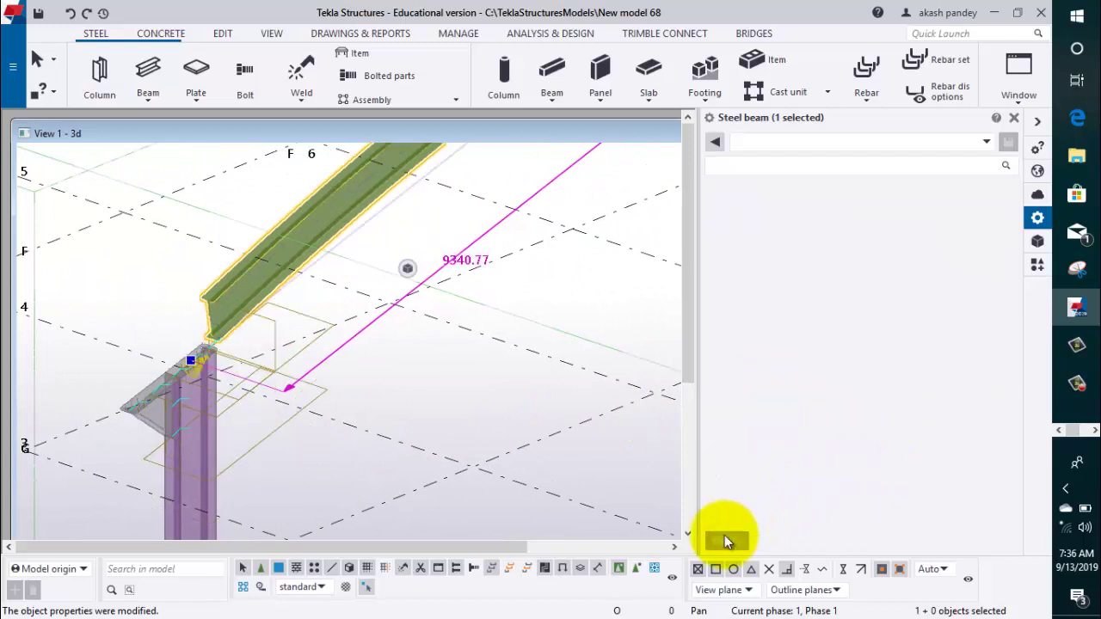
left_click(897, 424)
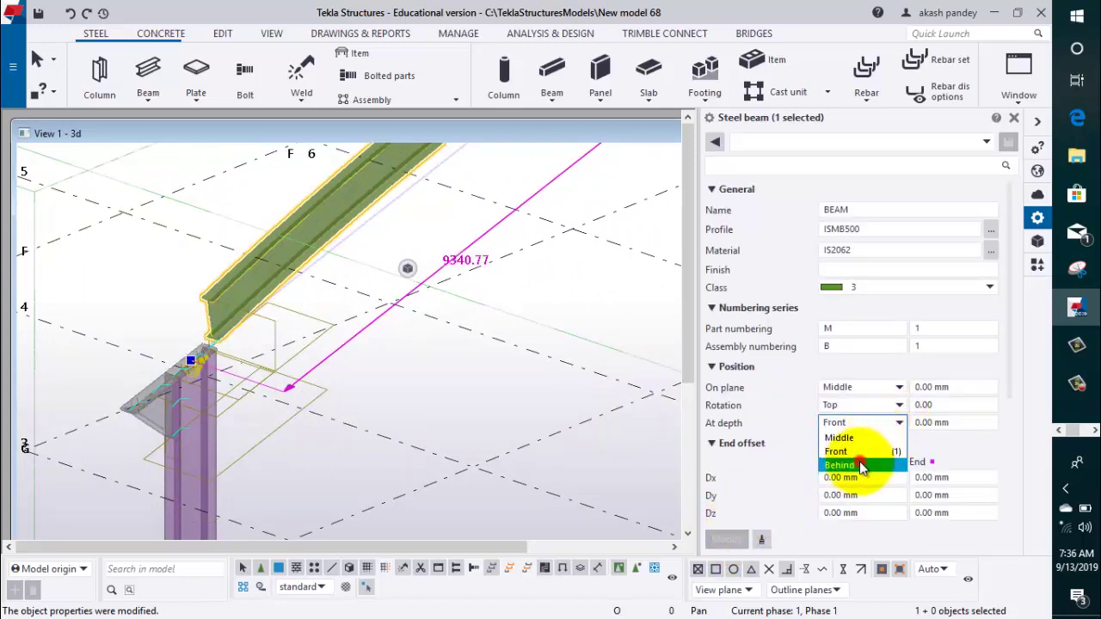
left_click(860, 465)
left_click(724, 540)
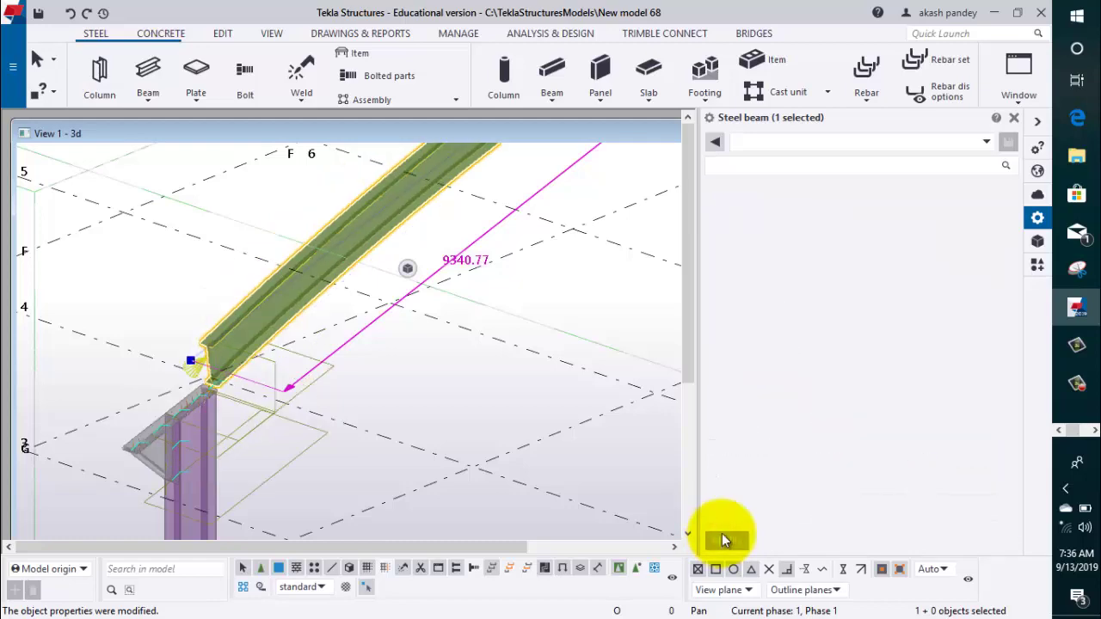
Step: Undo and redo the latest rafter change to compare its orientation
scroll(479, 414, "down", 3)
scroll(478, 413, "down", 2)
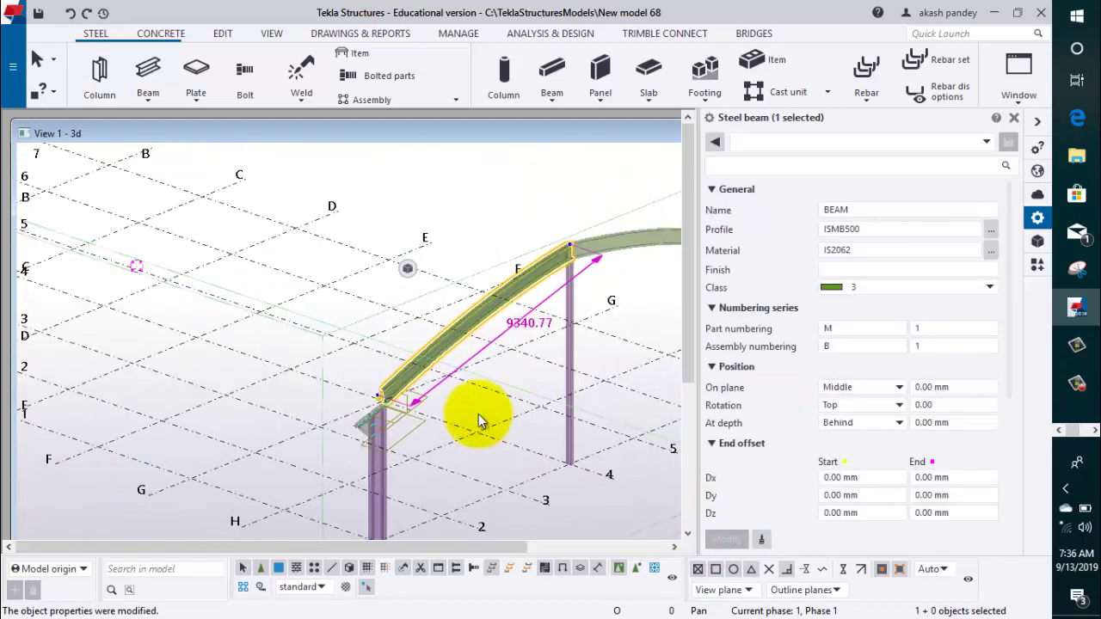
scroll(478, 414, "up", 2)
scroll(488, 418, "up", 2)
scroll(488, 418, "up", 2)
scroll(454, 376, "up", 2)
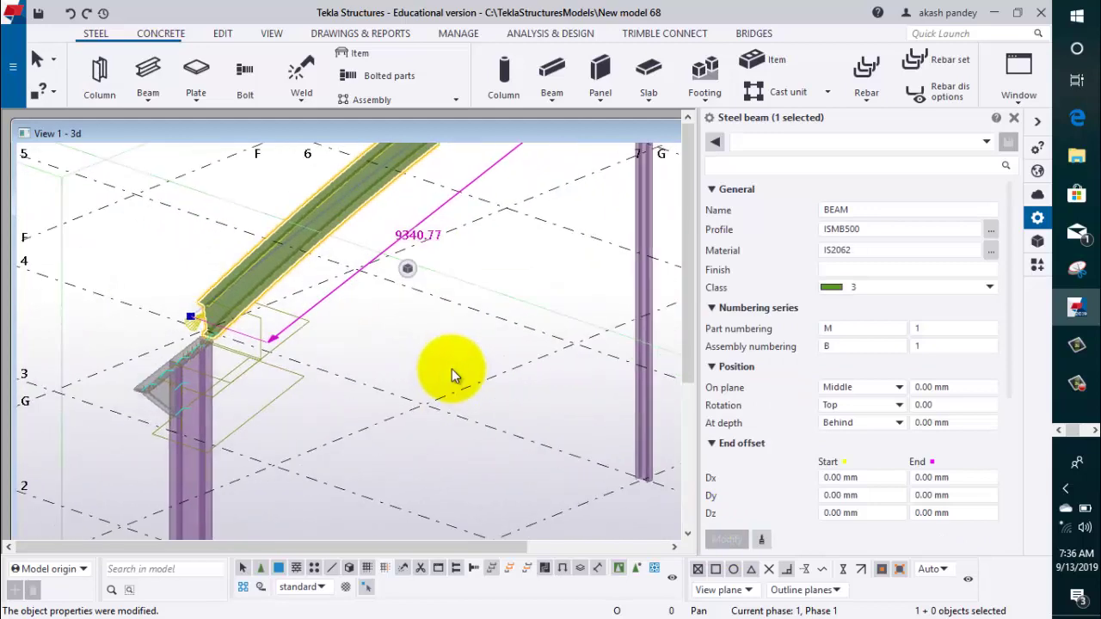
scroll(186, 322, "up", 2)
scroll(187, 330, "up", 2)
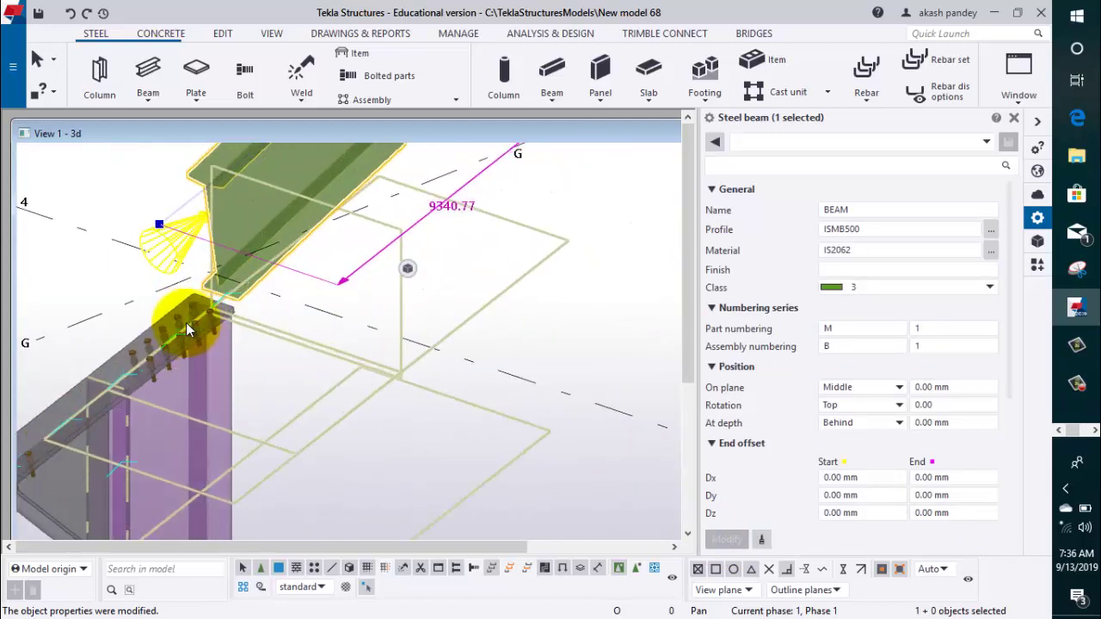
scroll(188, 329, "up", 2)
scroll(209, 315, "up", 2)
scroll(295, 241, "down", 3)
scroll(254, 279, "down", 1)
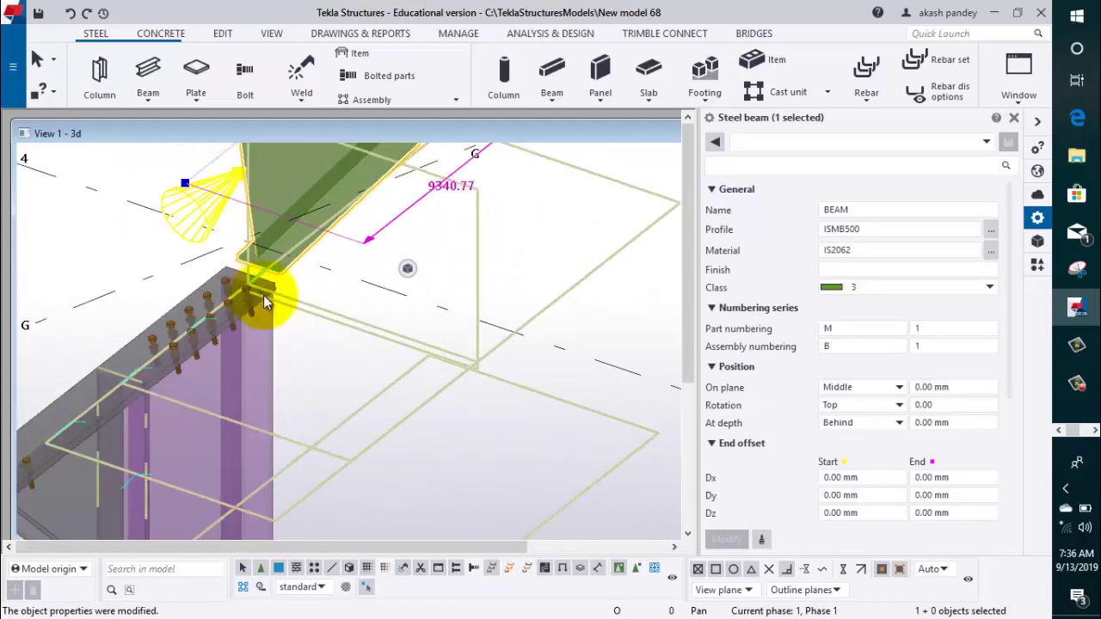
scroll(263, 295, "down", 2)
scroll(276, 307, "down", 1)
scroll(281, 324, "down", 1)
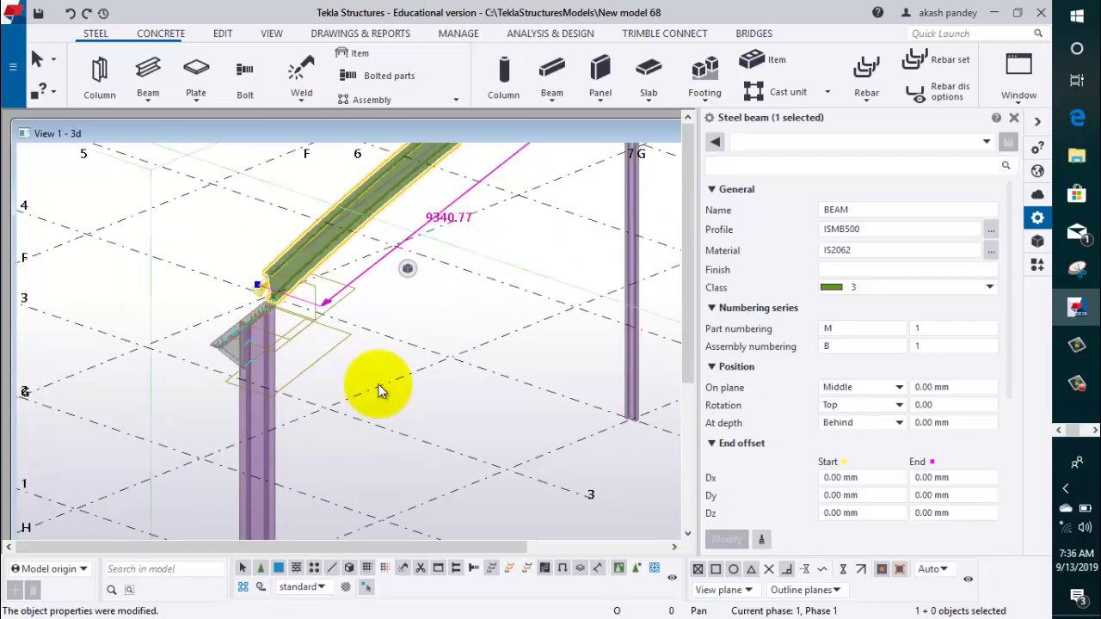
key("ctrl+z")
key("ctrl+z")
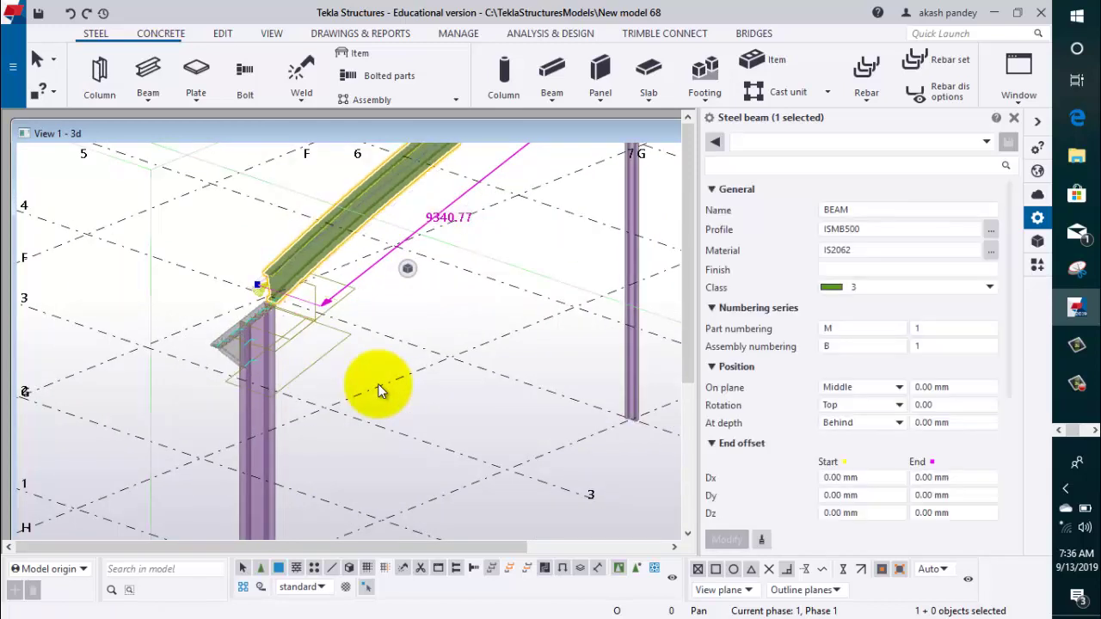
key("ctrl+z")
key("ctrl+z")
key("ctrl+z")
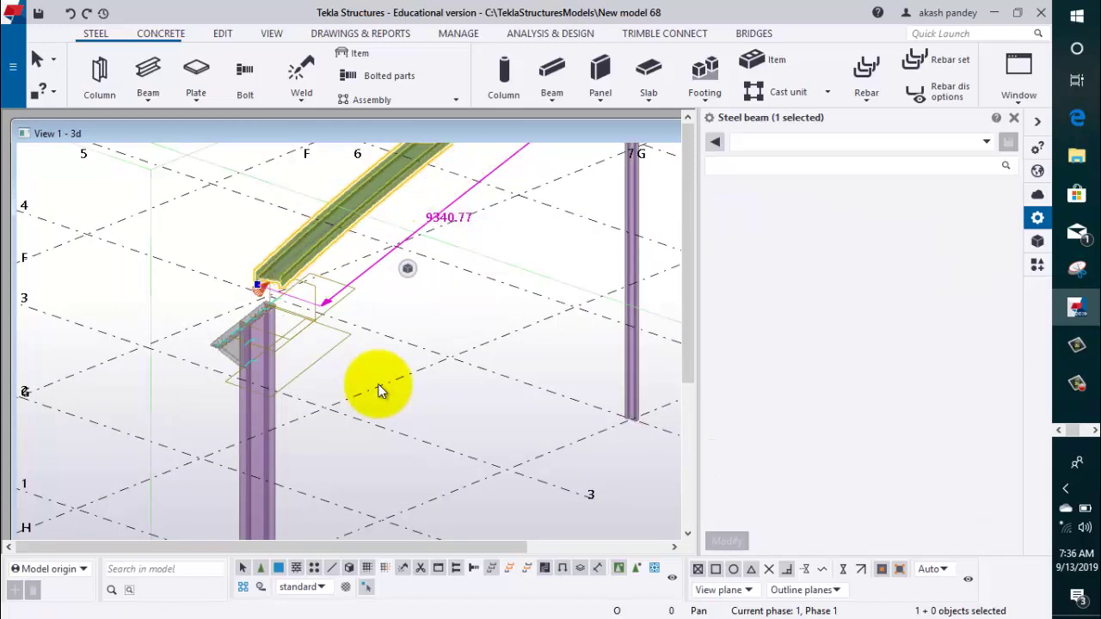
key("ctrl+z")
key("ctrl+z")
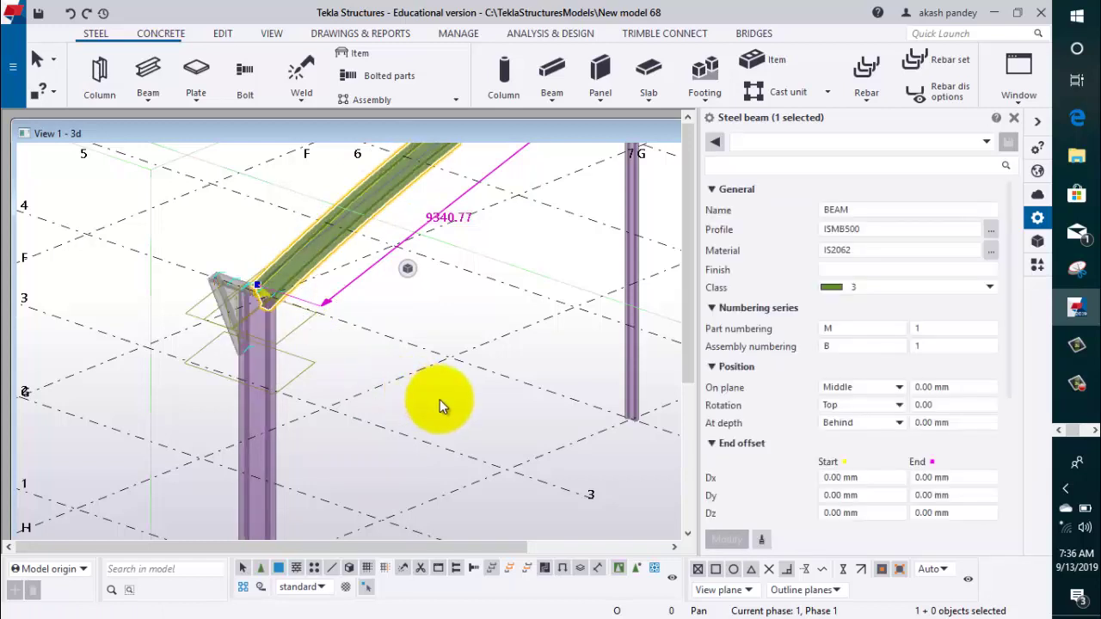
Step: Pan along the arch and bring back the '102' component search results
scroll(208, 258, "up", 2)
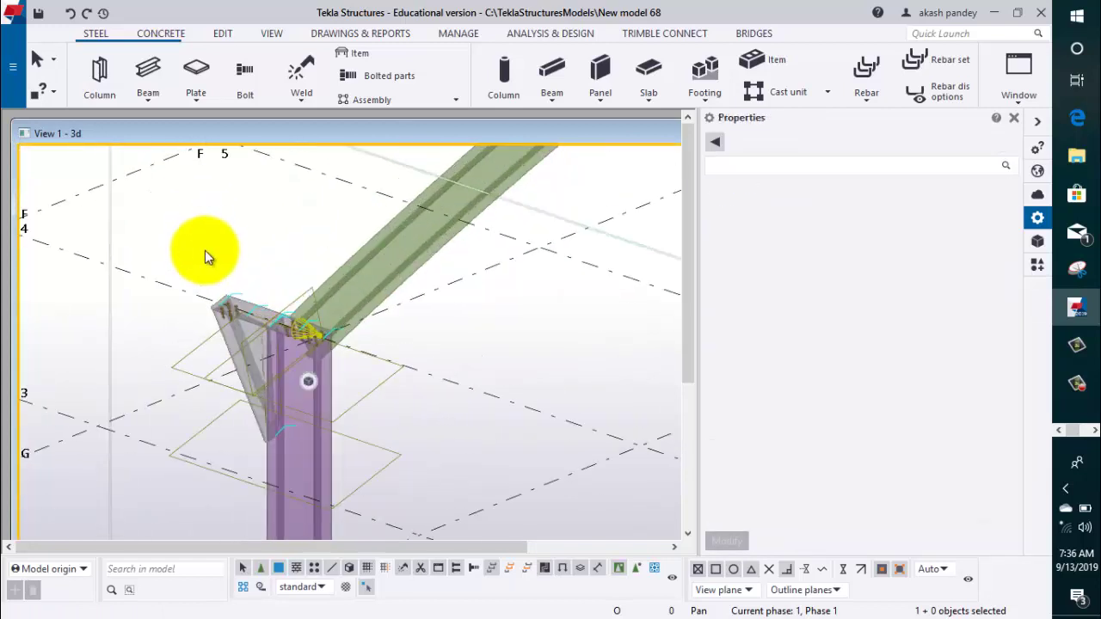
scroll(258, 361, "up", 2)
scroll(265, 373, "up", 2)
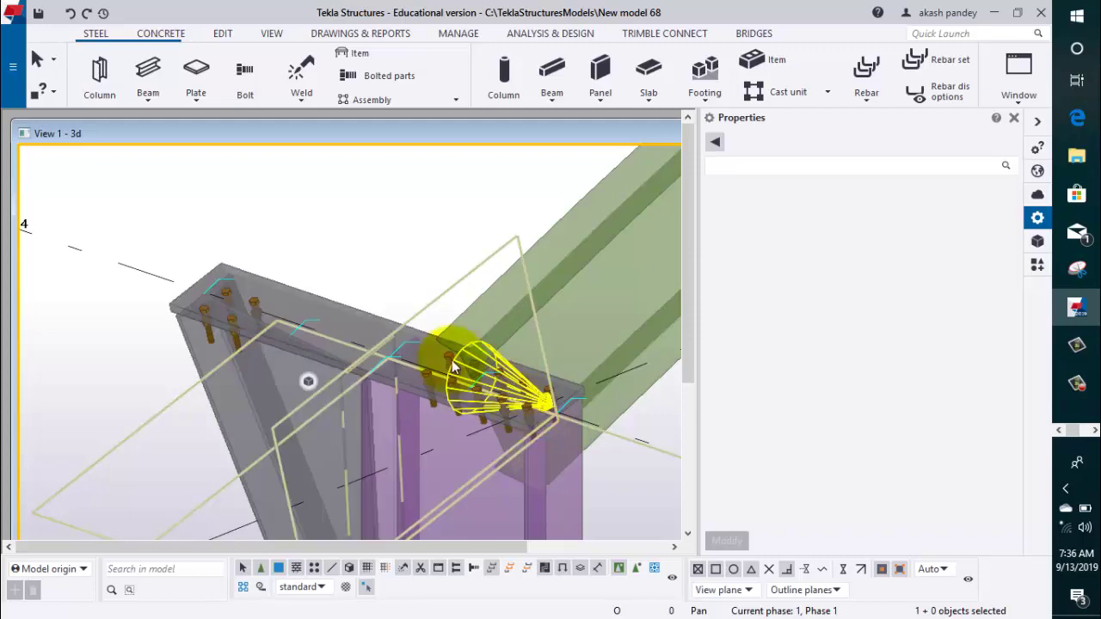
scroll(276, 345, "down", 2)
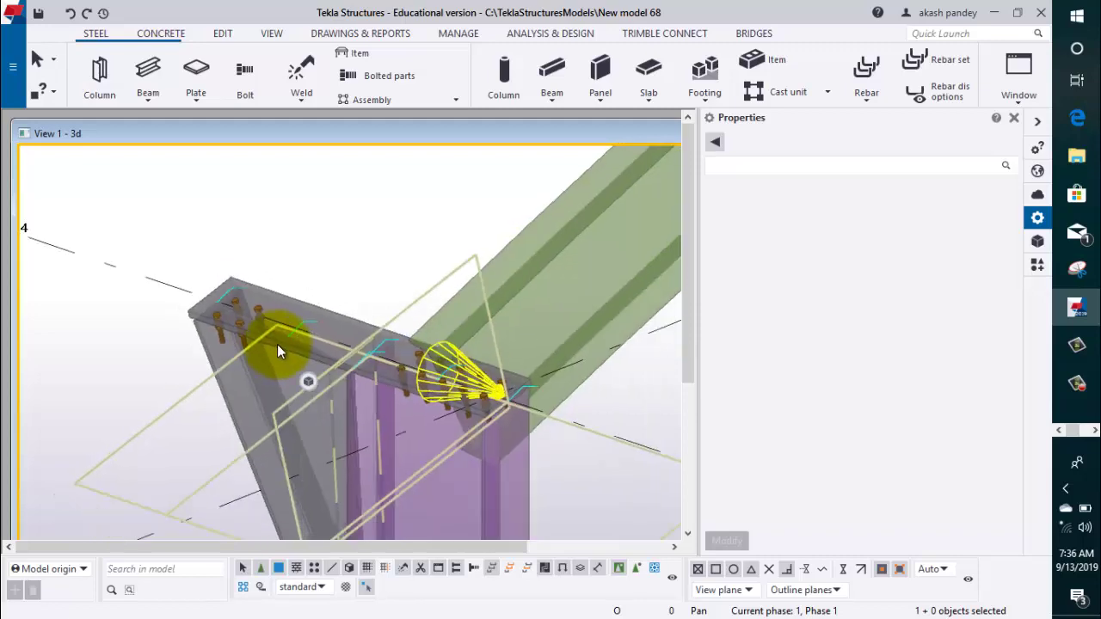
scroll(277, 346, "down", 2)
scroll(278, 347, "down", 2)
scroll(276, 339, "down", 2)
scroll(198, 346, "down", 2)
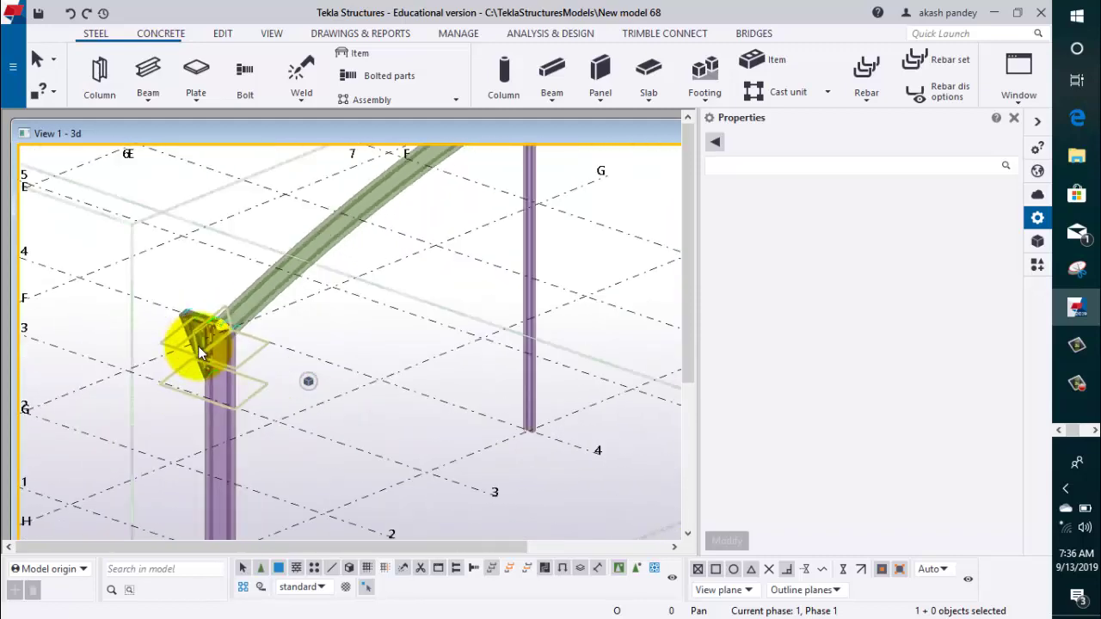
scroll(297, 260, "down", 1)
scroll(159, 329, "up", 3)
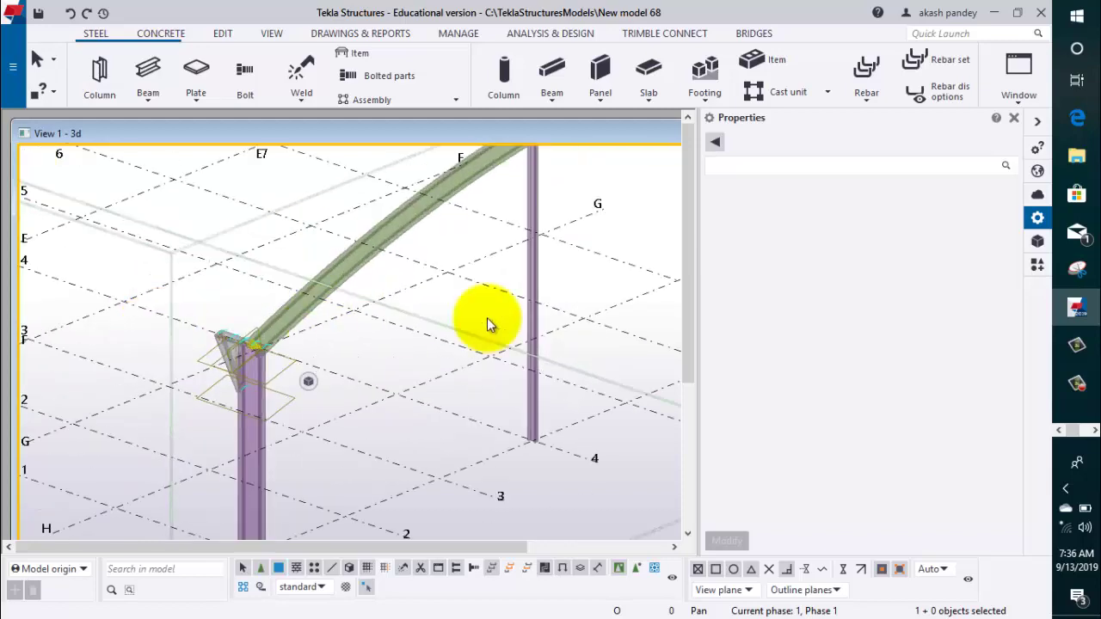
mouse_move(478, 343)
middle_mouse_down()
mouse_move(111, 413)
mouse_move(499, 263)
mouse_move(781, 278)
middle_mouse_up()
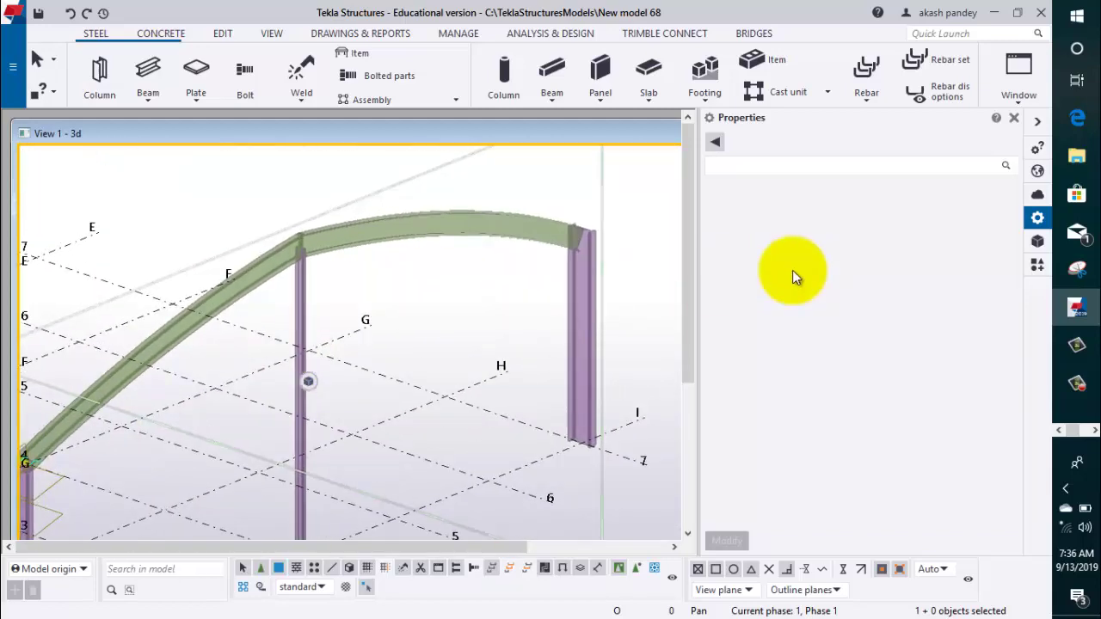
left_click(1037, 265)
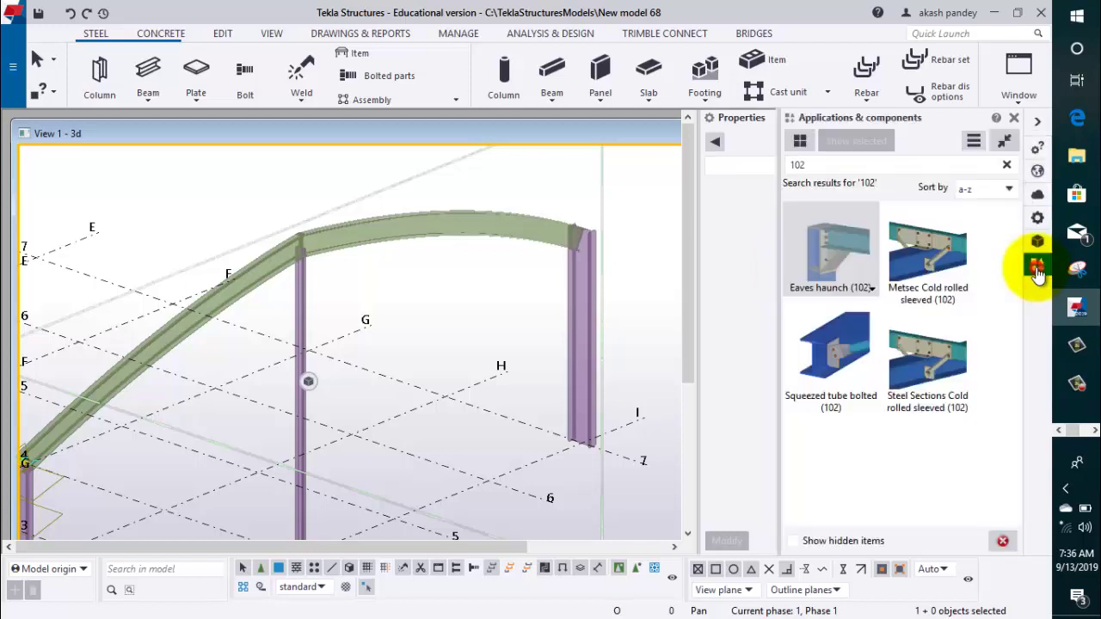
Step: Apply Eaves haunch (102) between the other curved rafter and the grid-7 column, then end the command
left_click(828, 241)
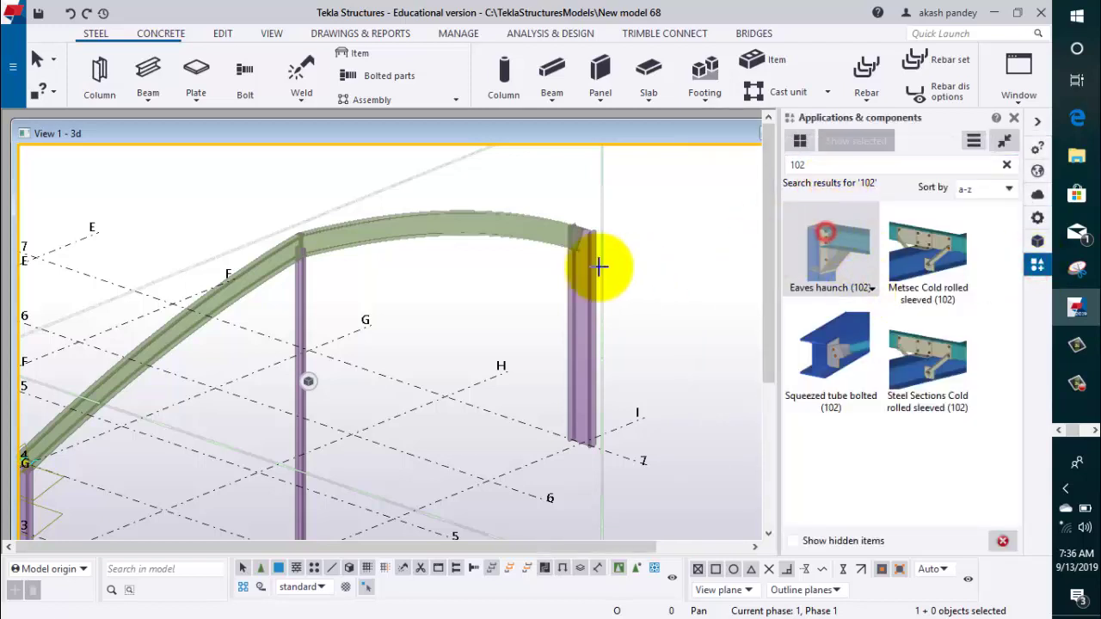
left_click(533, 240)
left_click(589, 272)
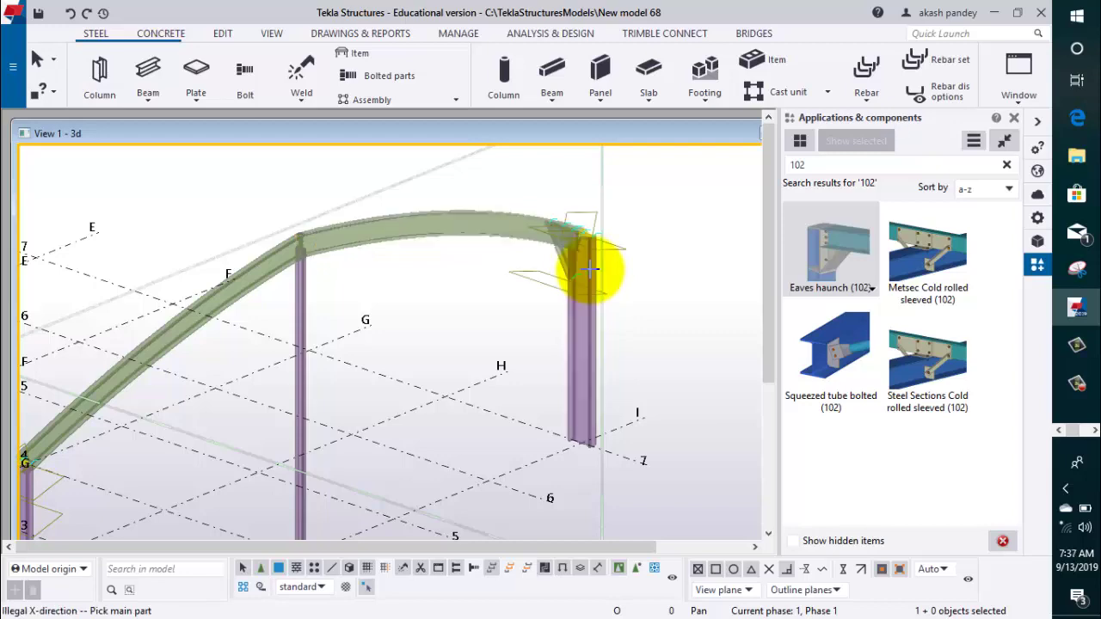
scroll(583, 228, "up", 2)
scroll(582, 223, "up", 2)
scroll(582, 224, "down", 2)
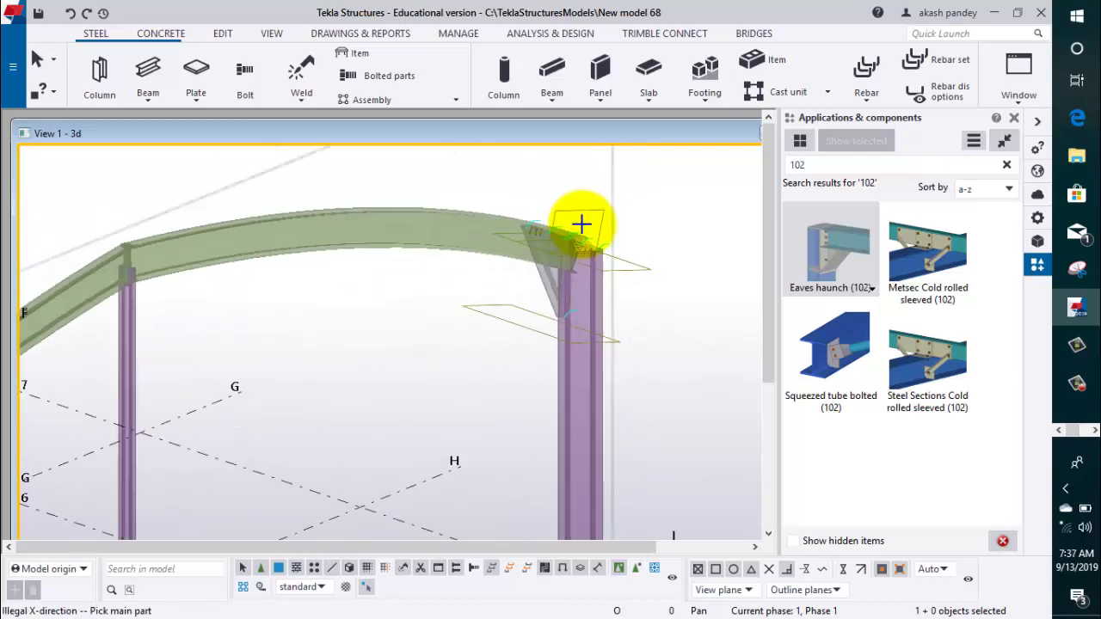
scroll(581, 225, "down", 2)
scroll(582, 226, "down", 1)
right_click(289, 239)
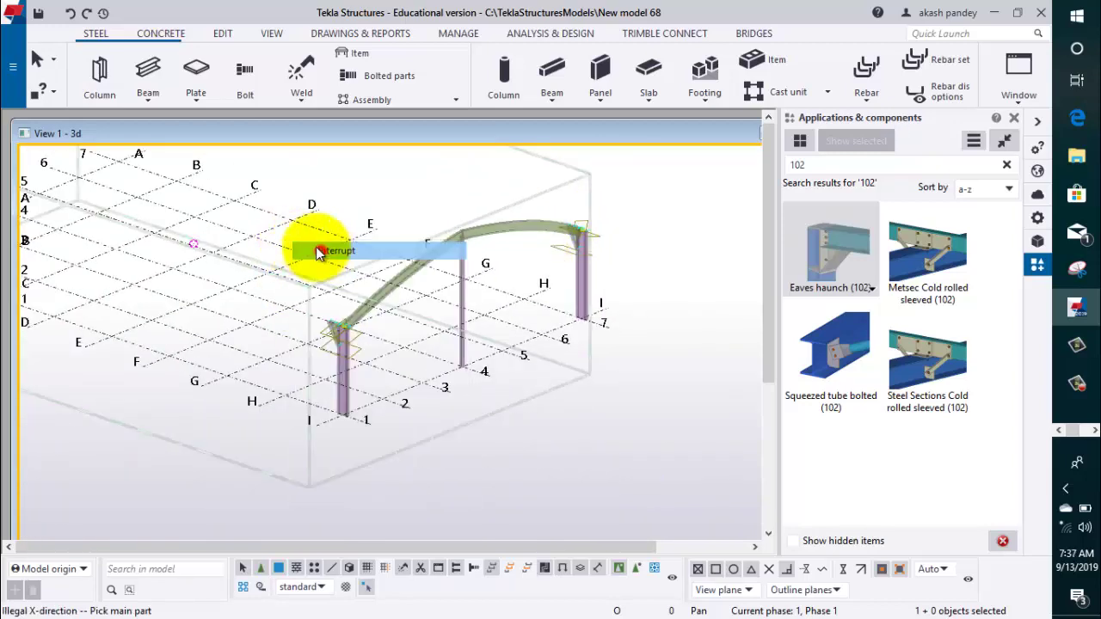
scroll(333, 349, "up", 3)
scroll(389, 385, "up", 2)
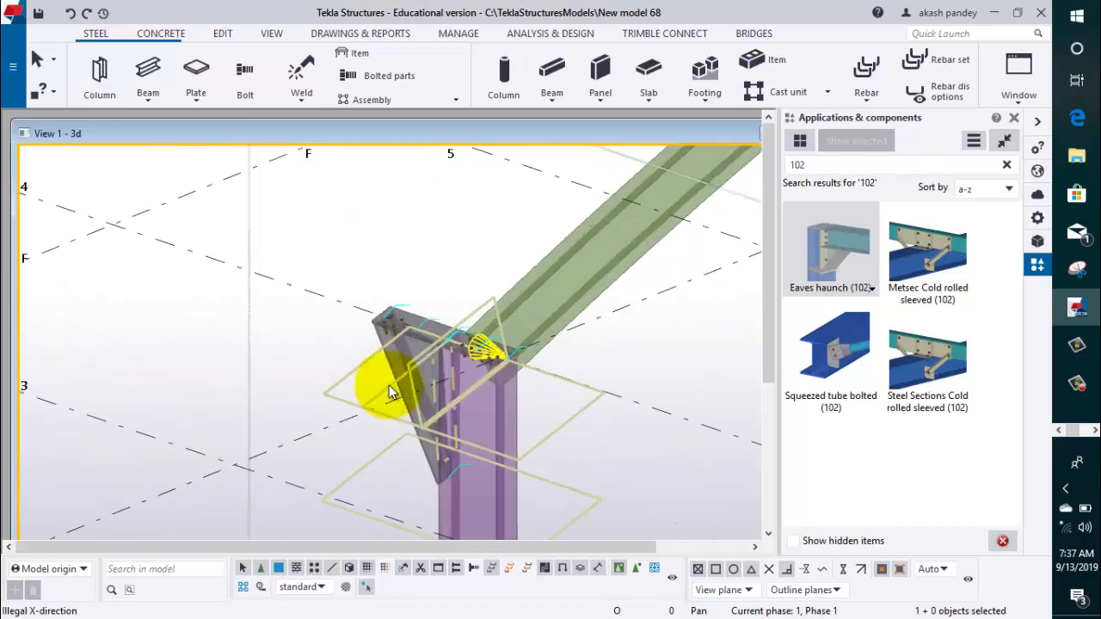
scroll(404, 308, "up", 2)
scroll(424, 295, "up", 1)
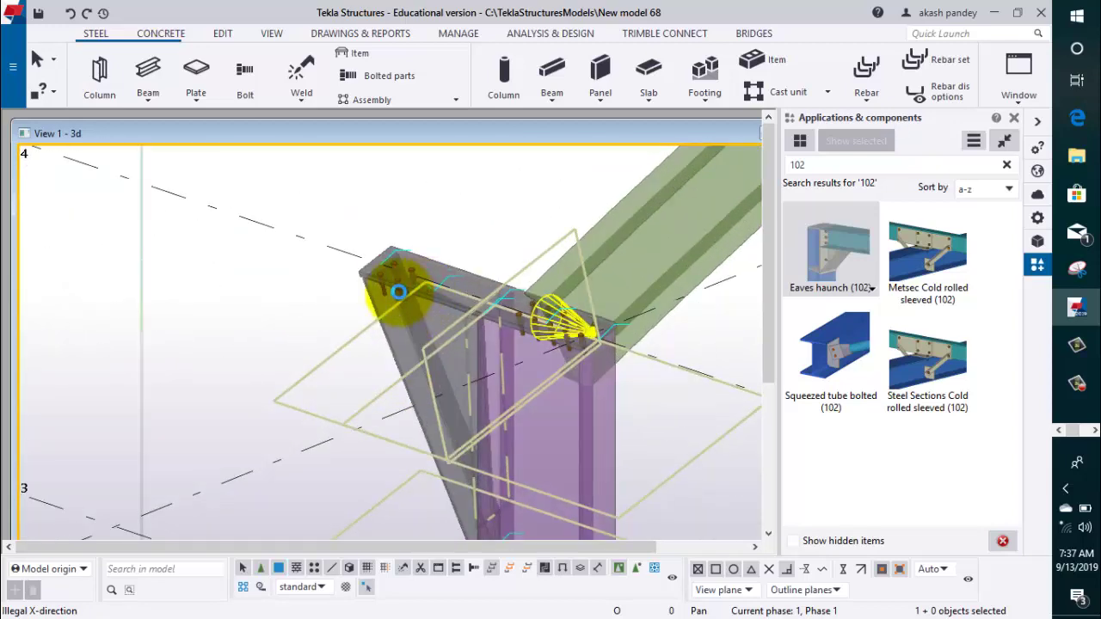
Step: Open the new haunch's settings and review its plate, haunch and general parameters
double_click(398, 292)
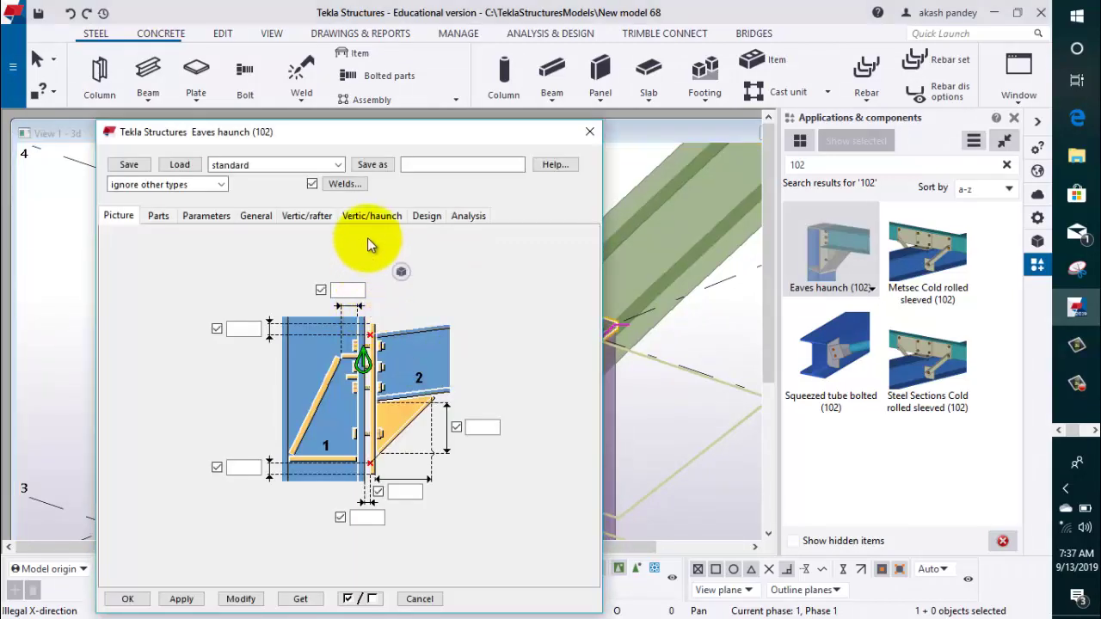
left_click_drag(334, 137, 670, 40)
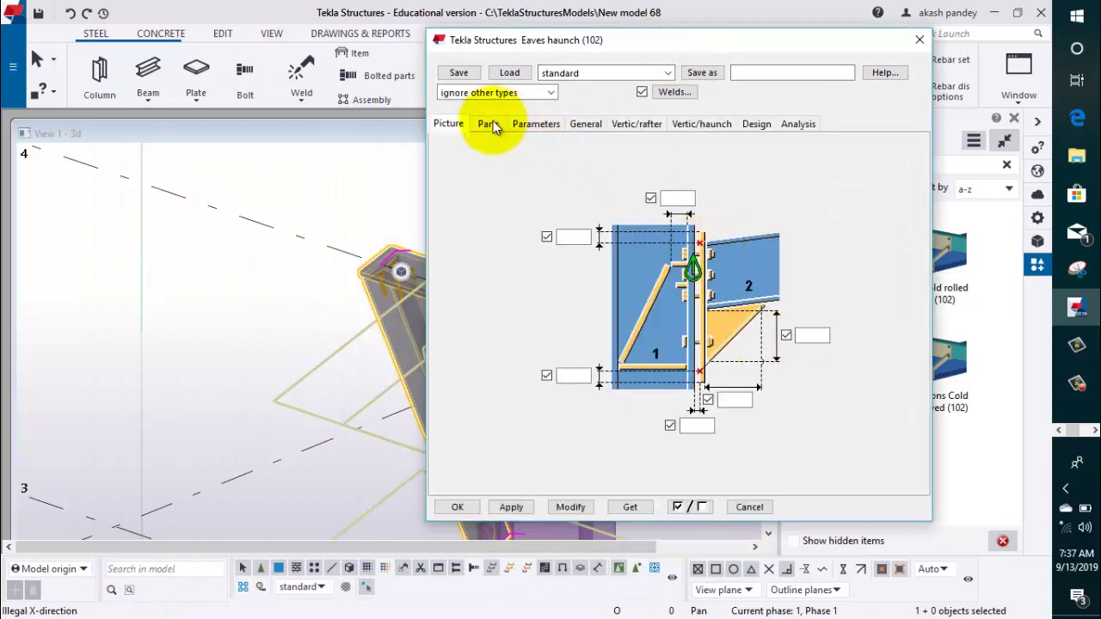
left_click_drag(628, 49, 799, 33)
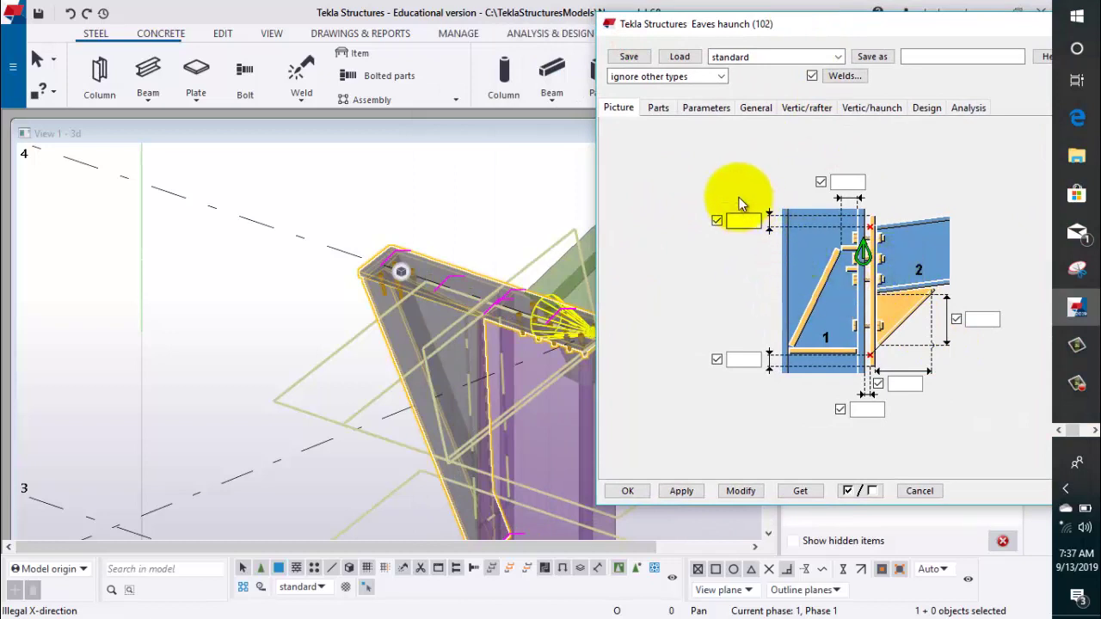
left_click(659, 114)
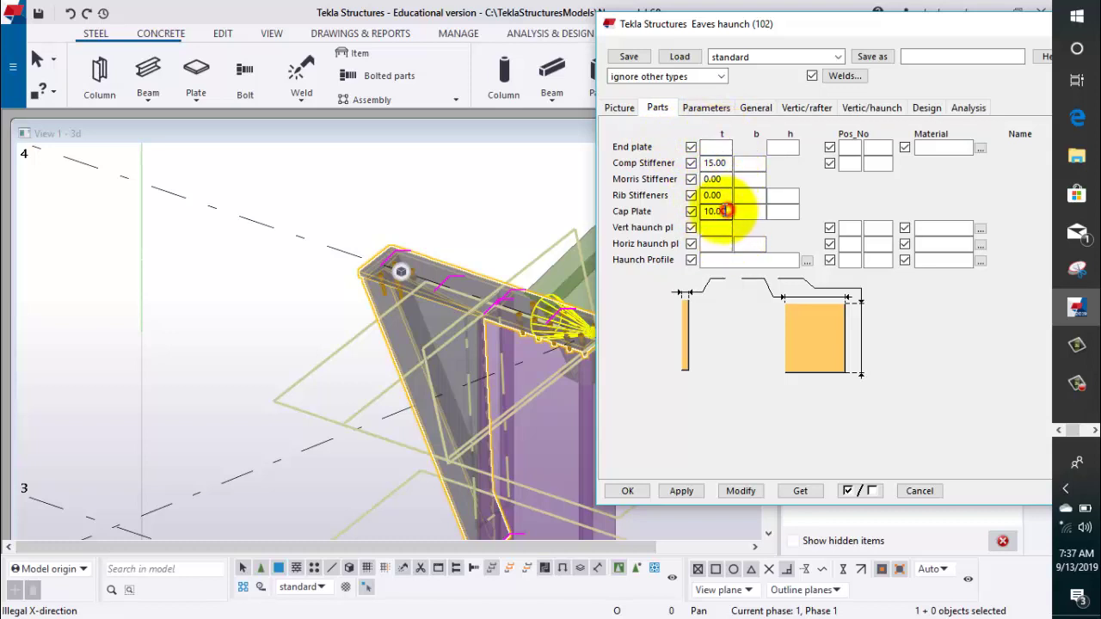
left_click_drag(726, 211, 704, 217)
type("5")
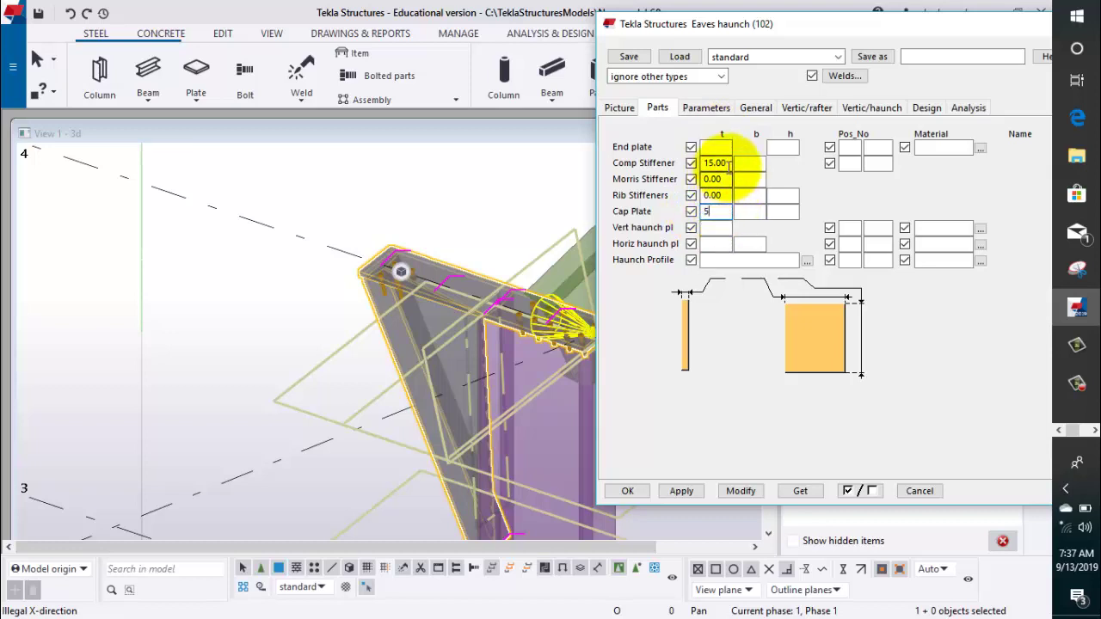
left_click(717, 114)
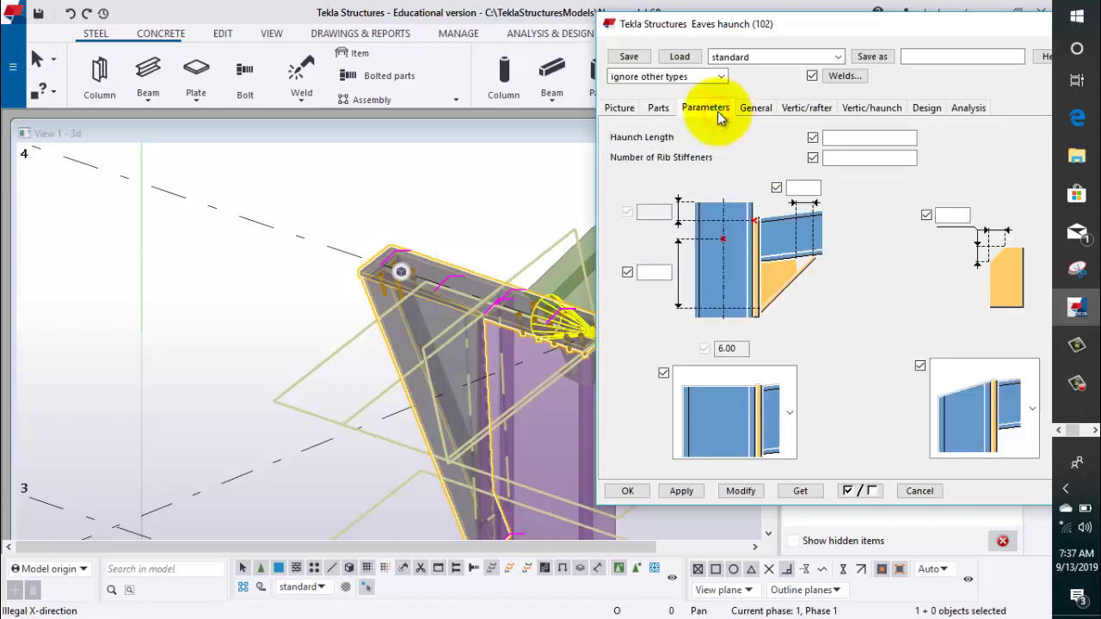
left_click(753, 110)
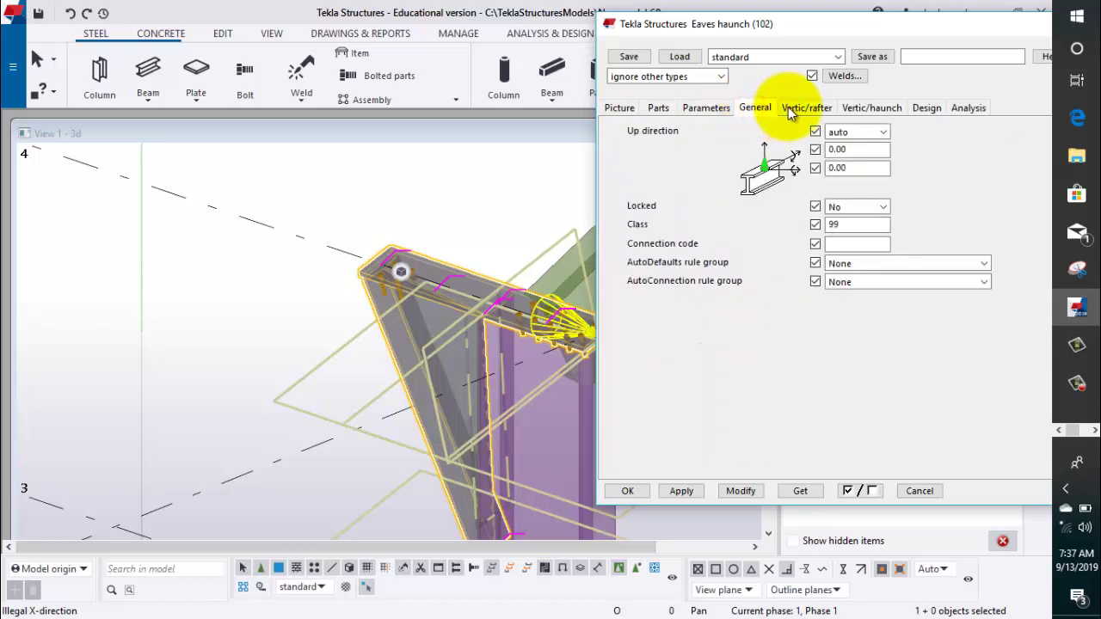
Step: Set the rafter-side bolts to size 20 with thread in material Yes and apply
left_click(800, 110)
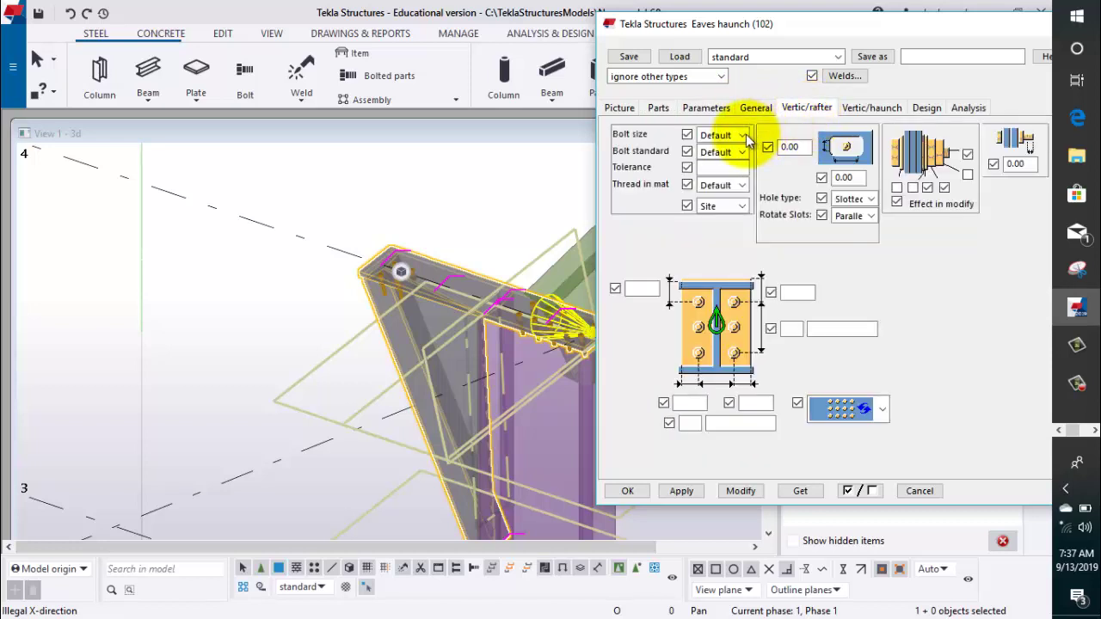
left_click(743, 135)
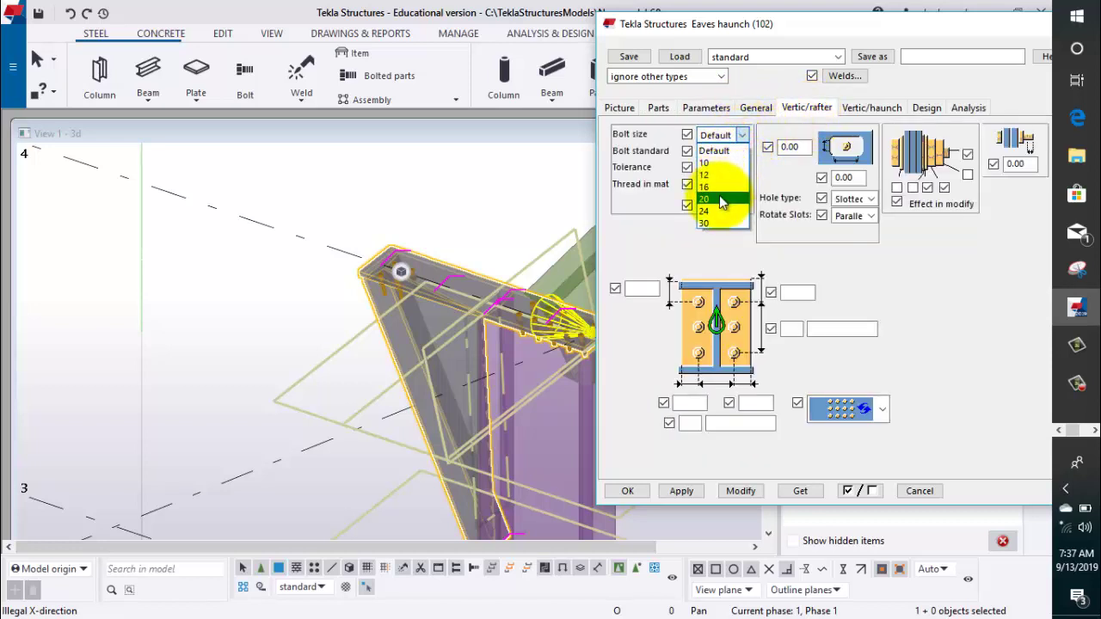
left_click(722, 198)
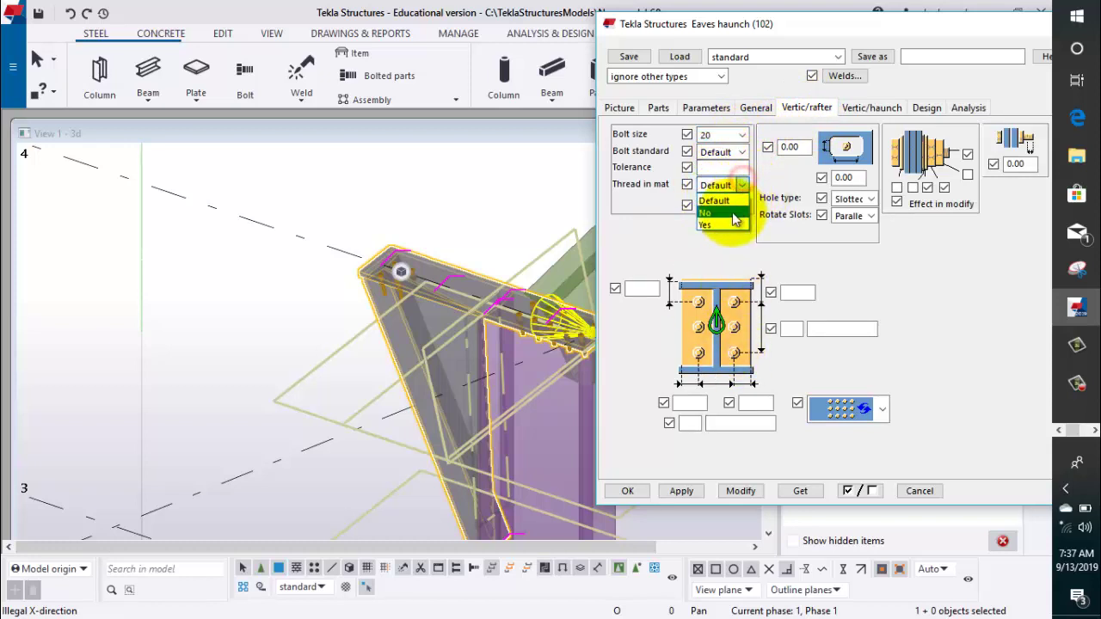
left_click(730, 226)
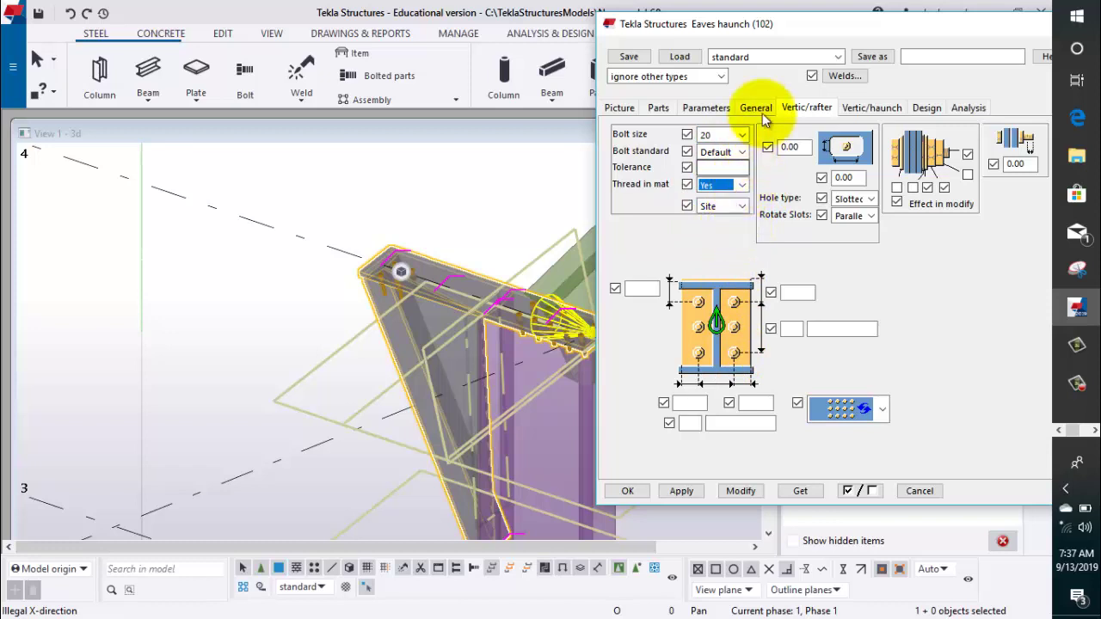
left_click(737, 492)
mouse_move(525, 416)
middle_mouse_down("ctrl")
mouse_move(455, 324)
mouse_move(292, 306)
mouse_move(449, 355)
middle_mouse_up("ctrl")
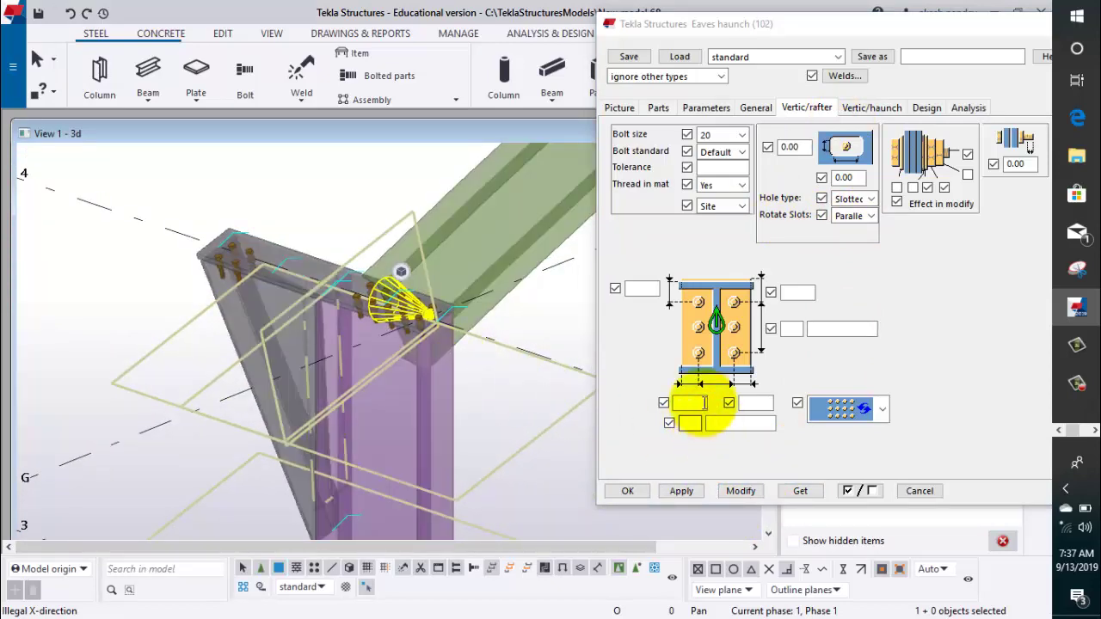
Step: Close the current haunch dialog and open the right column's eaves haunch settings
left_click(626, 488)
scroll(519, 438, "down", 2)
scroll(519, 431, "down", 2)
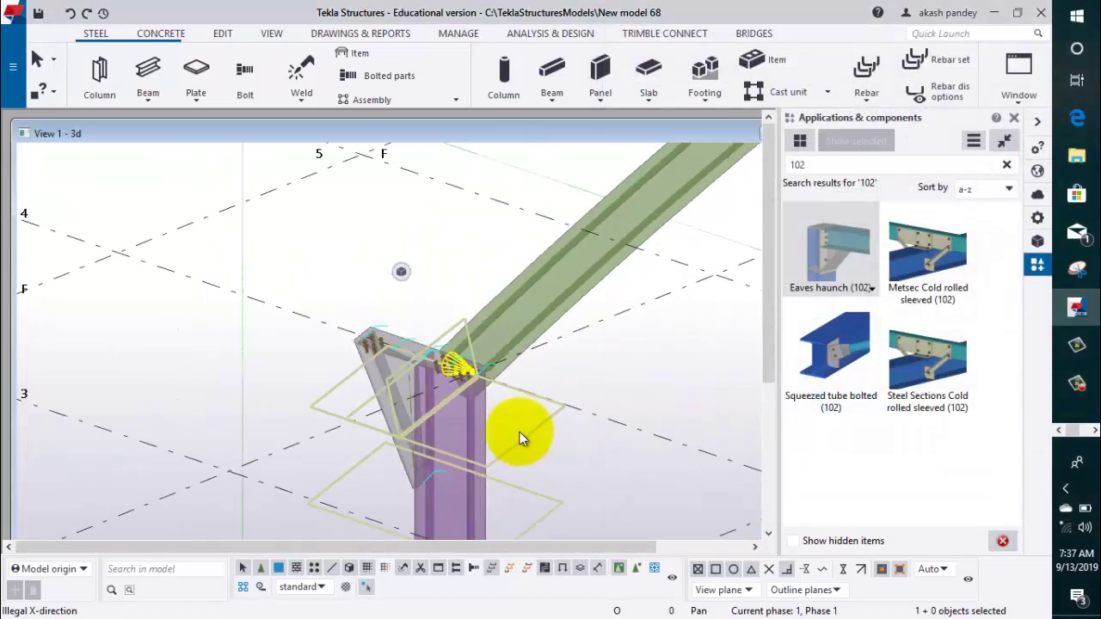
scroll(519, 431, "down", 2)
scroll(185, 359, "down", 2)
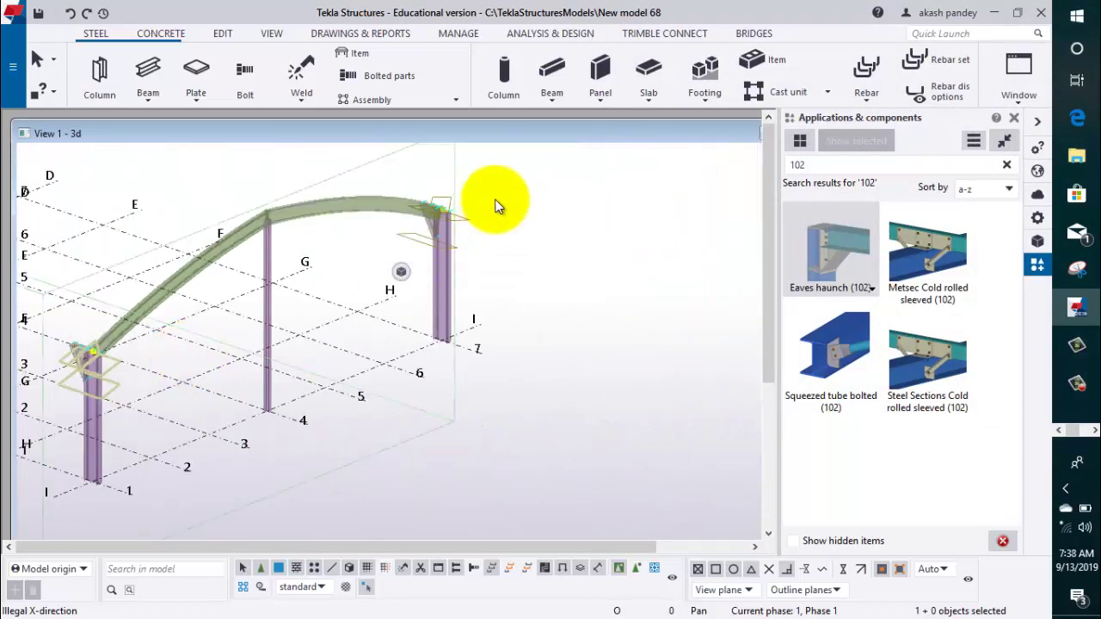
scroll(442, 179, "up", 2)
scroll(301, 312, "up", 2)
scroll(318, 340, "up", 2)
scroll(343, 335, "up", 2)
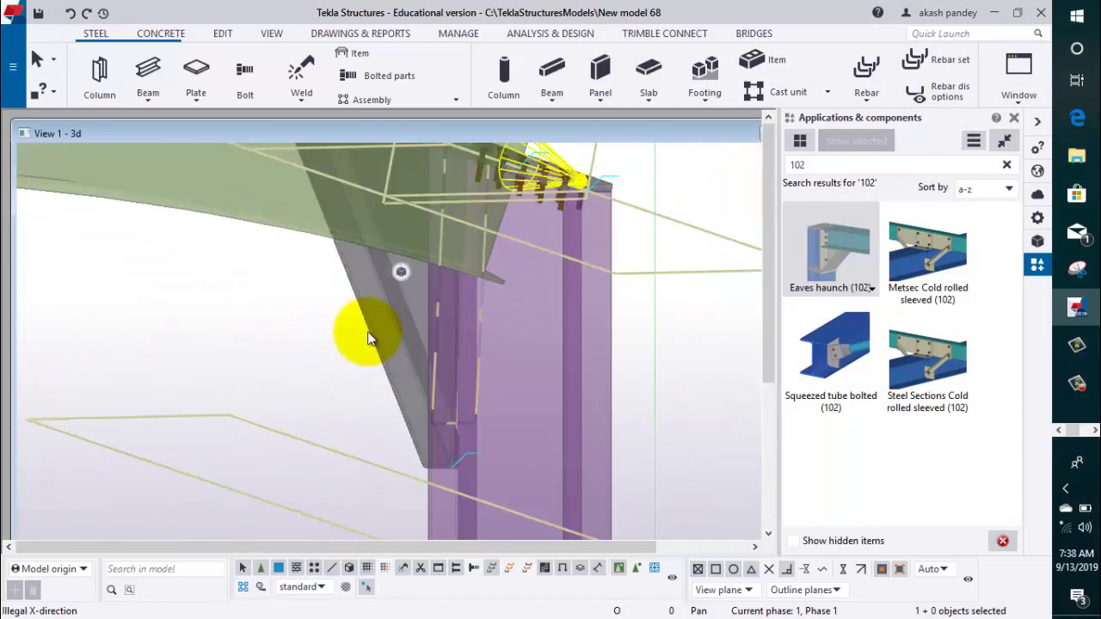
scroll(388, 334, "down", 2)
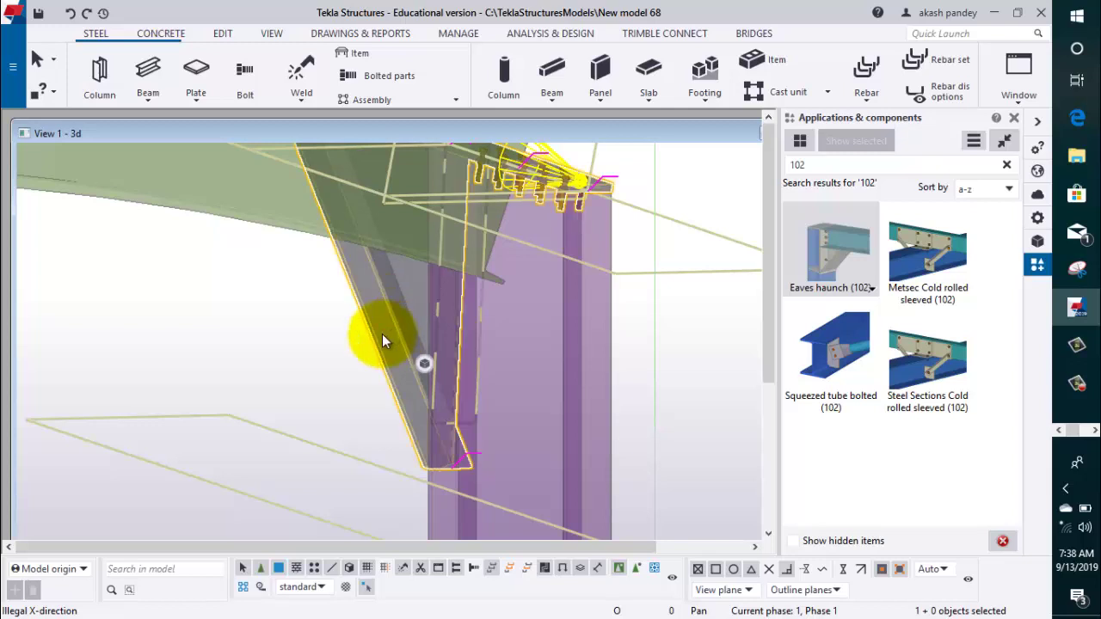
scroll(382, 334, "down", 2)
scroll(379, 335, "down", 2)
scroll(383, 333, "down", 2)
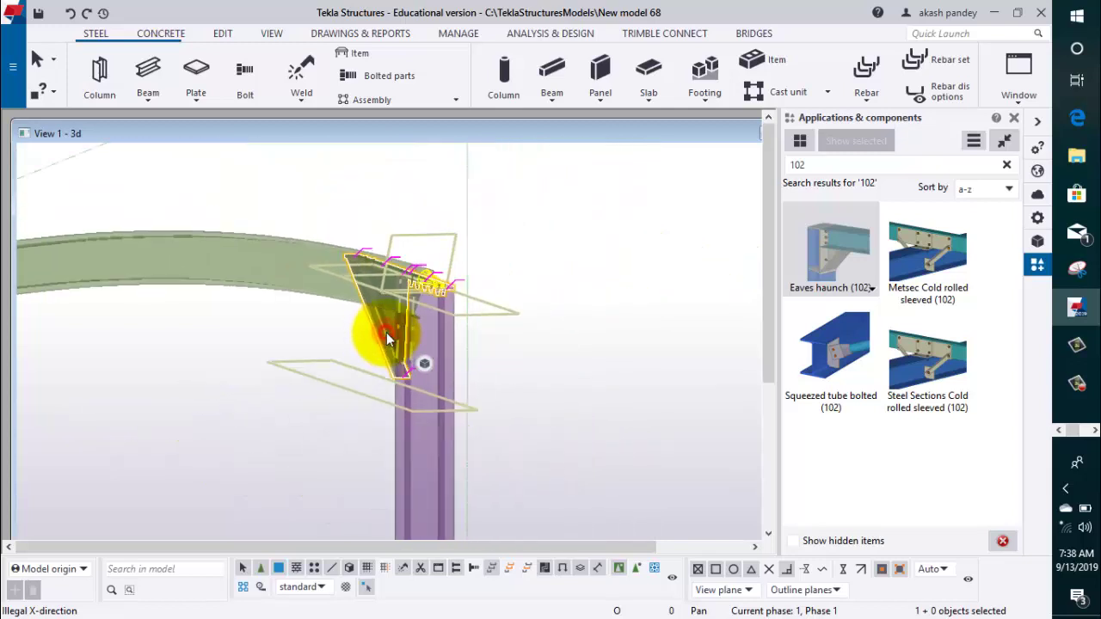
double_click(386, 332)
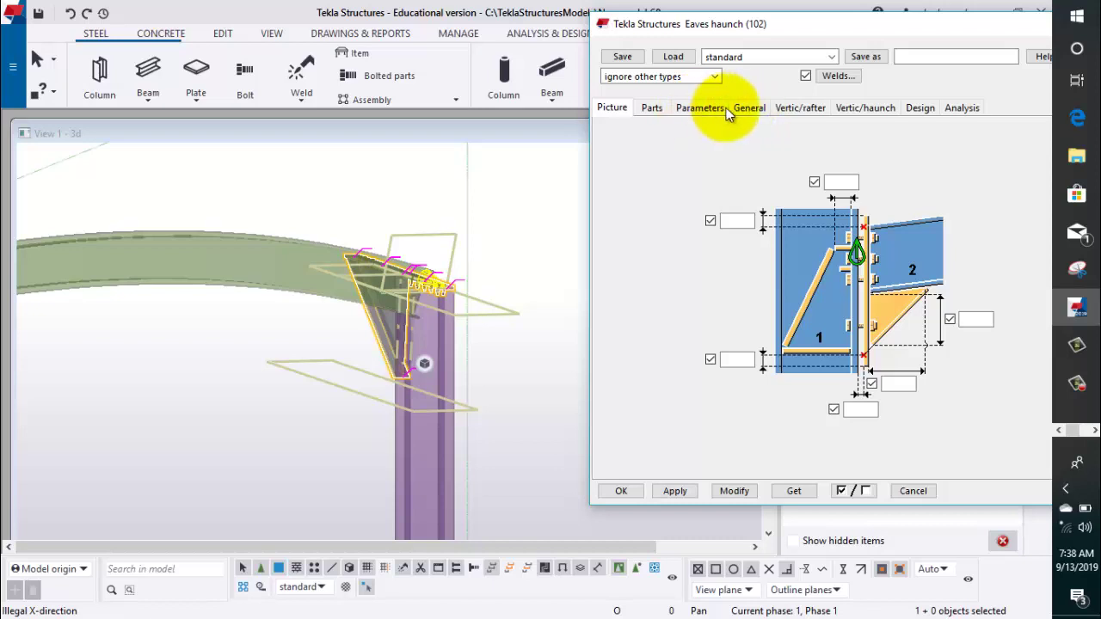
Step: Review the right haunch's general, haunch length/stiffener, and plate parameters
left_click(749, 109)
left_click(708, 110)
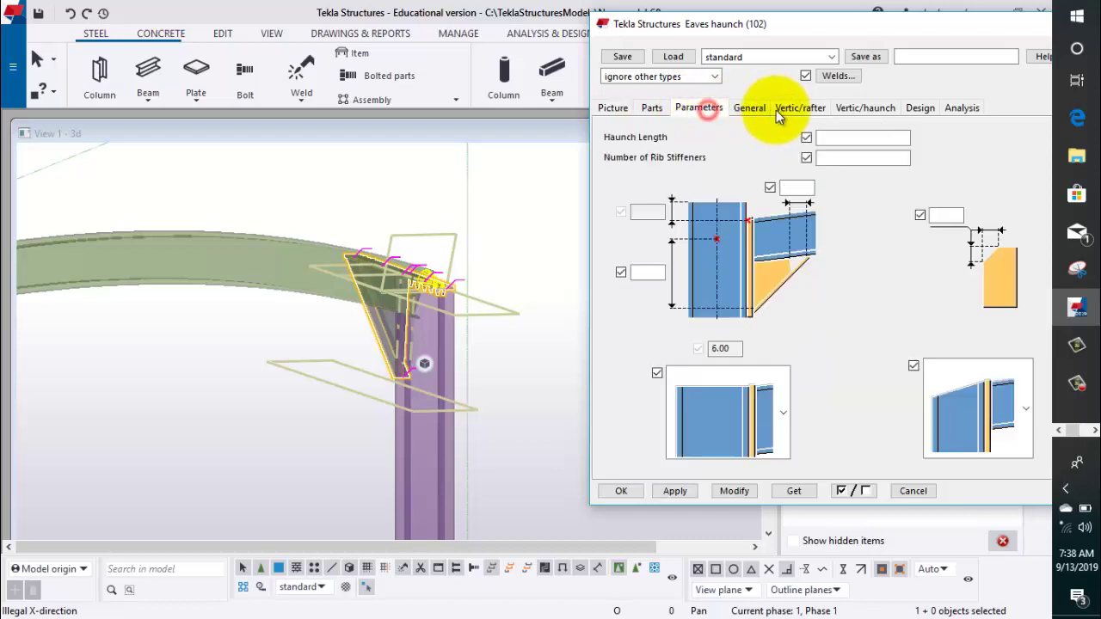
left_click(651, 107)
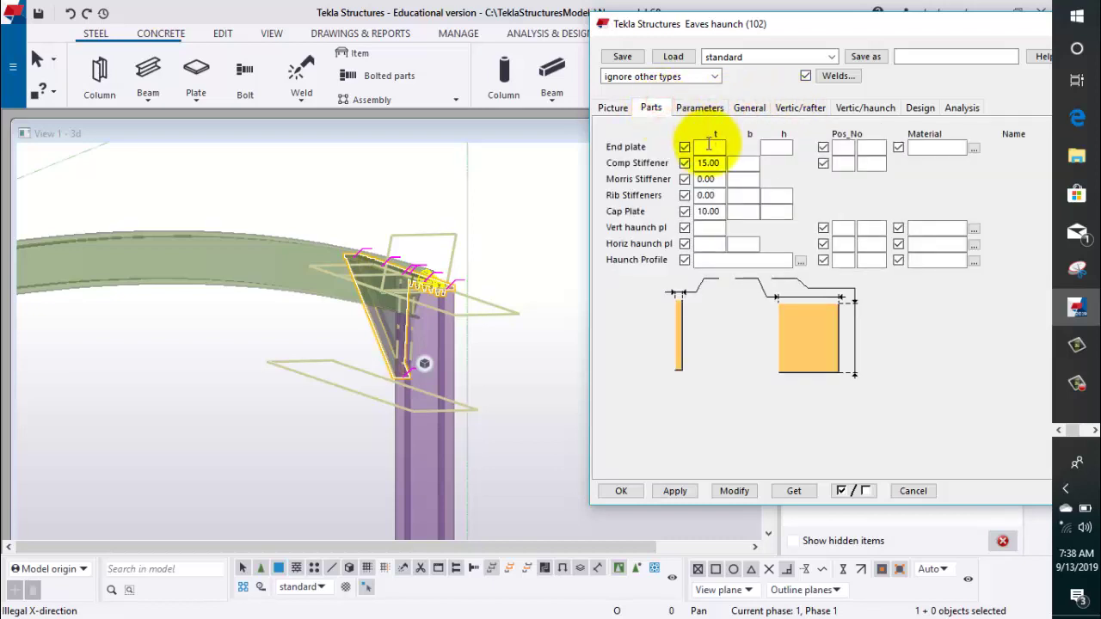
left_click(699, 109)
left_click(745, 107)
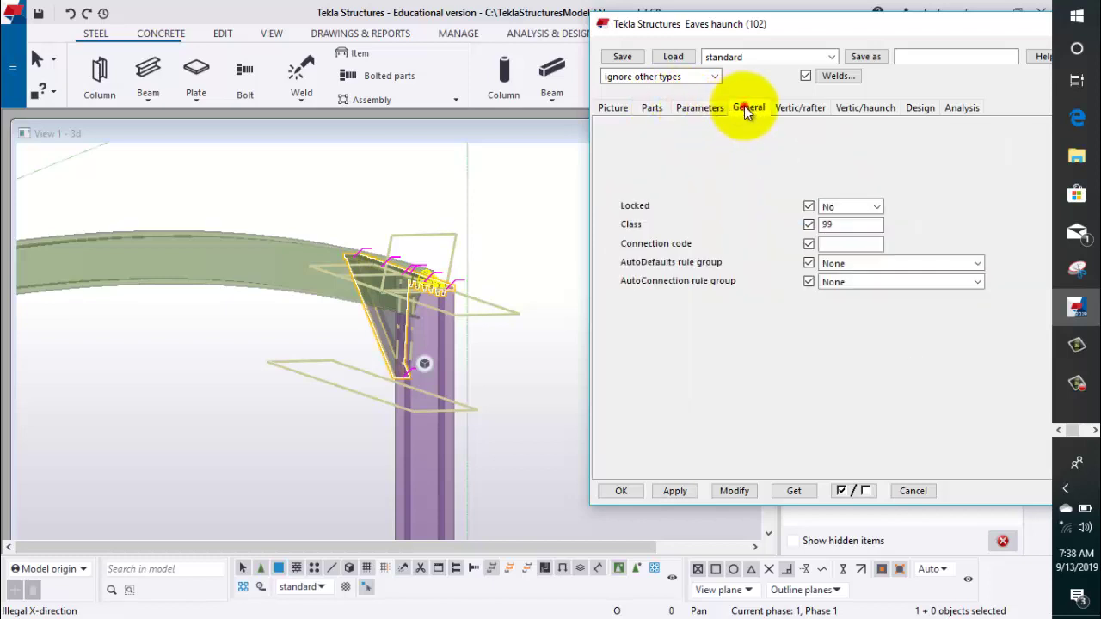
Step: Give the rafter-side bolts size 20, thread in material Yes, standard HSFG-XOX, and modify the connection
left_click(809, 109)
left_click(736, 136)
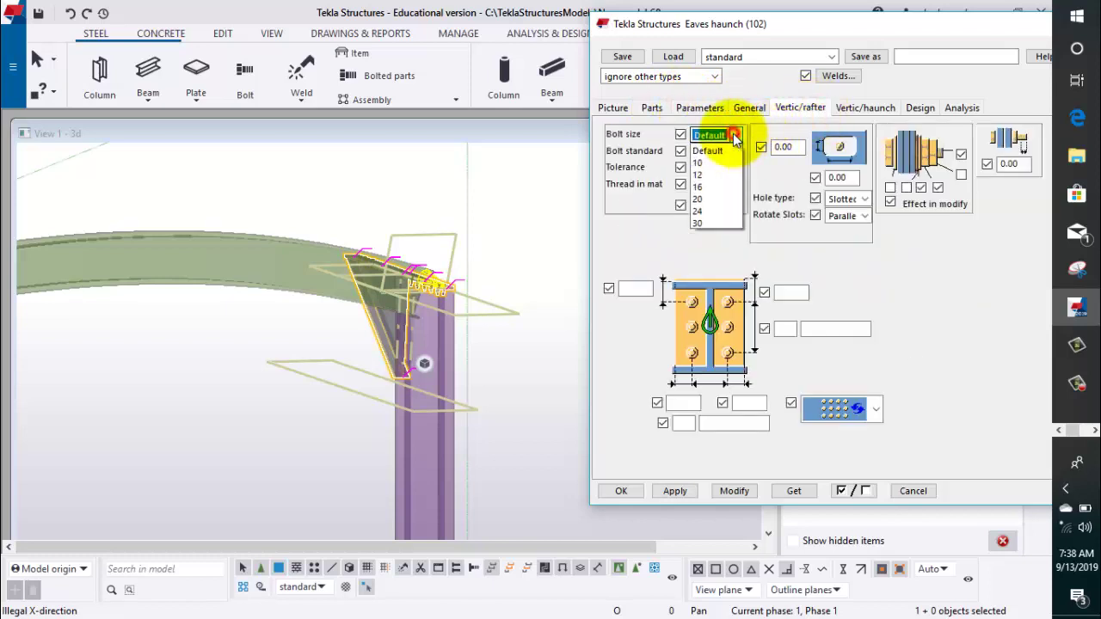
left_click(712, 200)
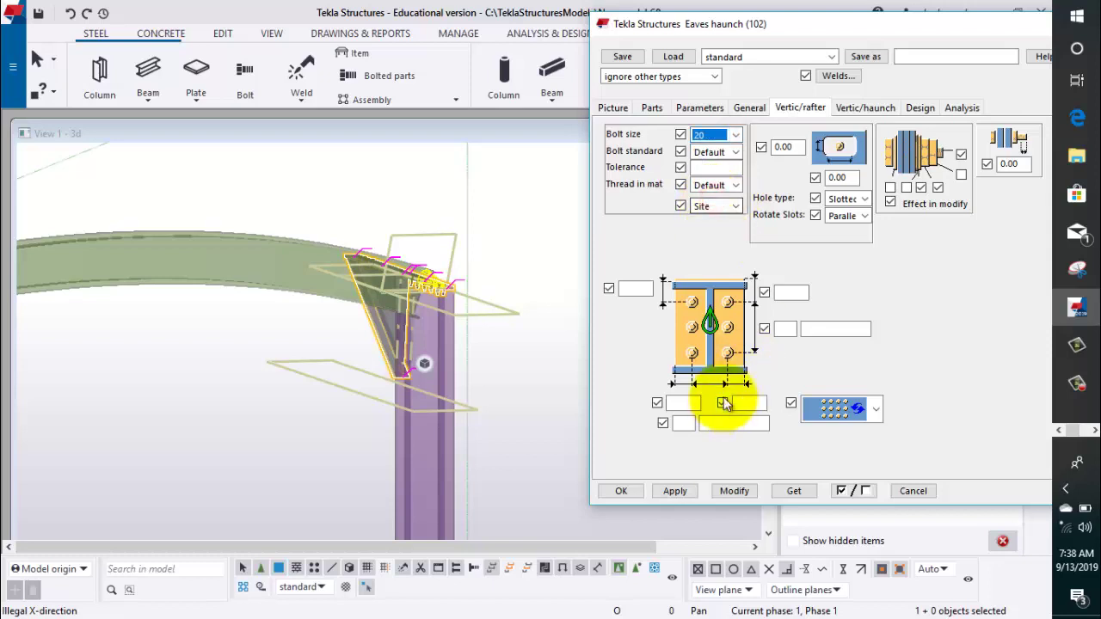
left_click(735, 185)
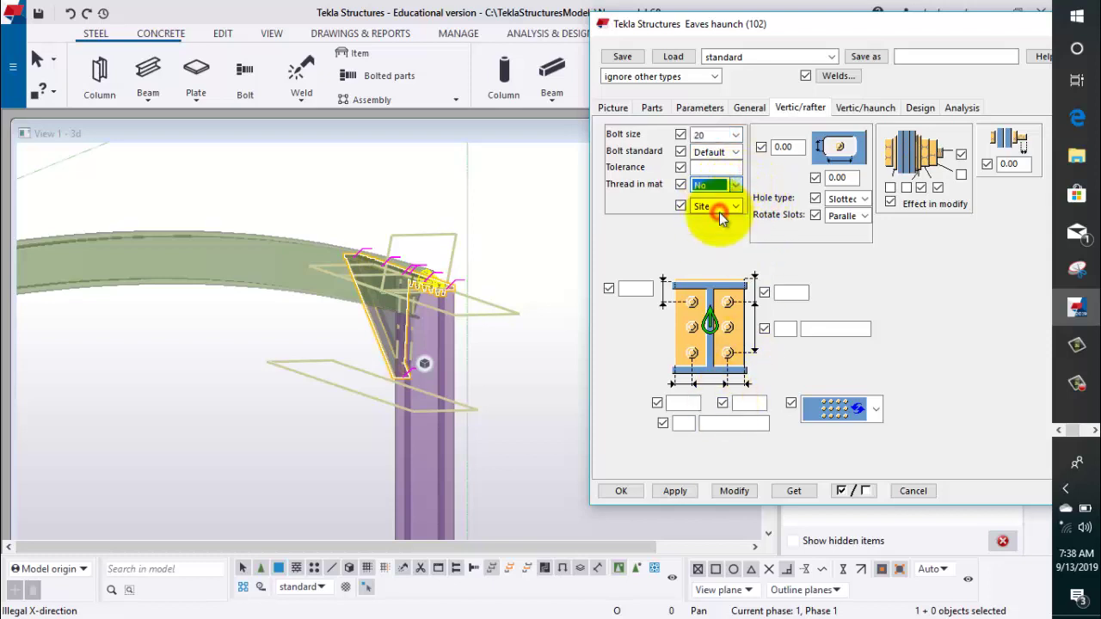
left_click(716, 225)
left_click(735, 152)
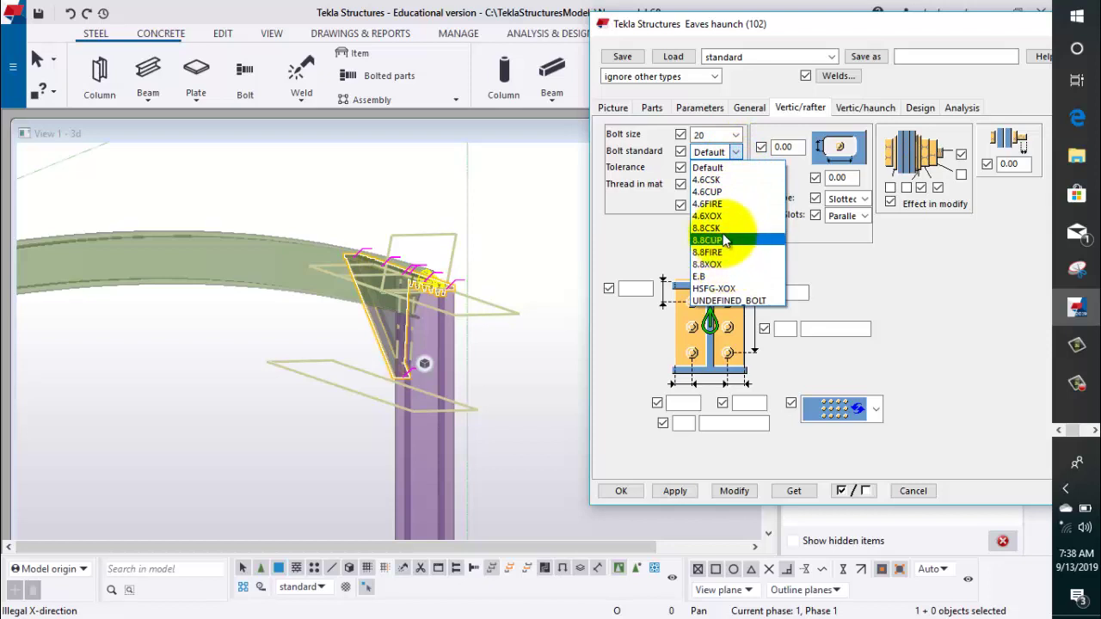
left_click(729, 290)
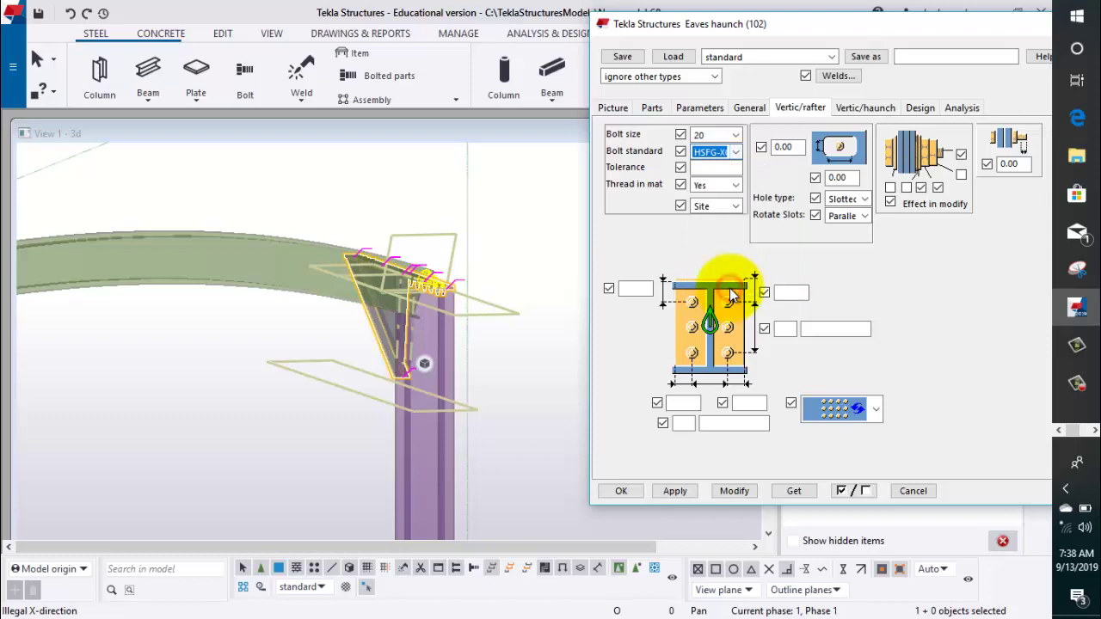
left_click(730, 490)
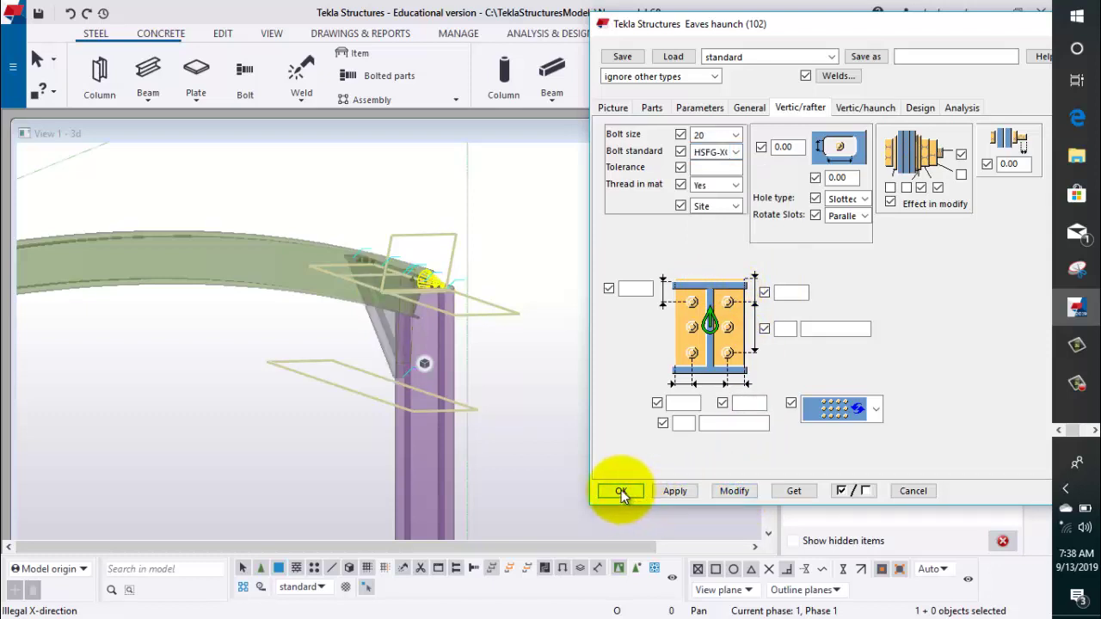
left_click(625, 109)
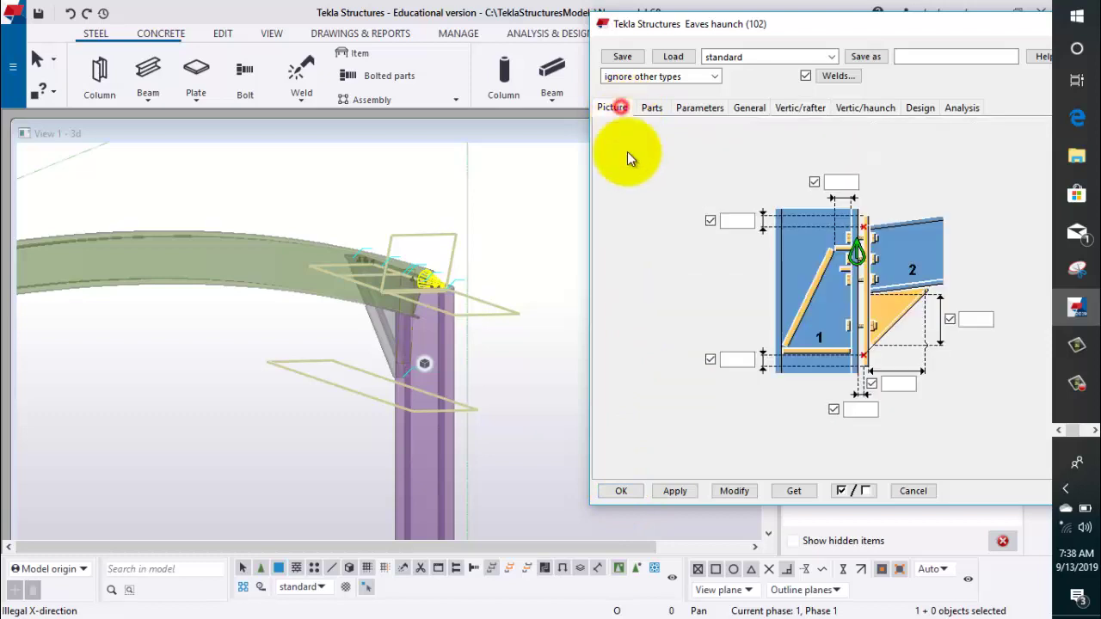
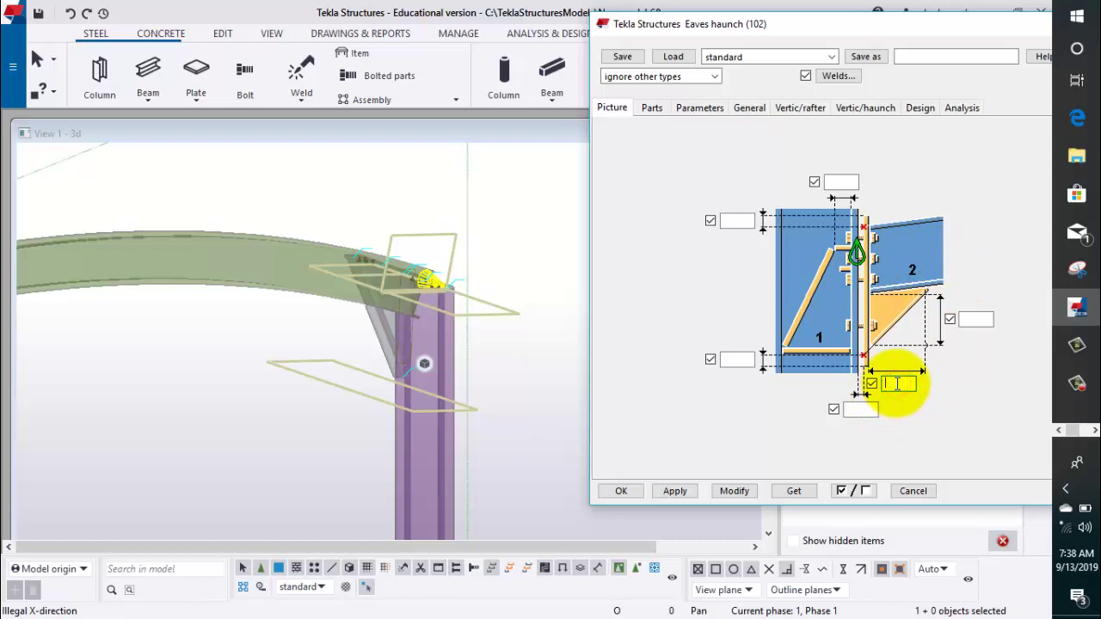
Step: Change the Eaves haunch (102) 5.00 gap to 20, modify the joint, and close the dialog
left_click(721, 490)
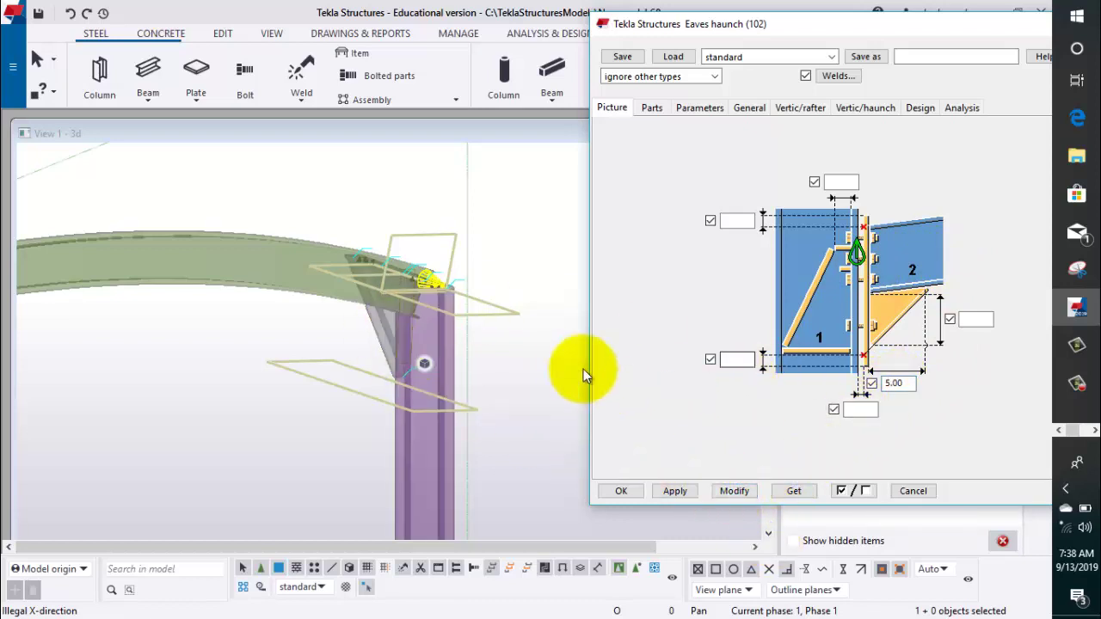
double_click(895, 384)
type("20")
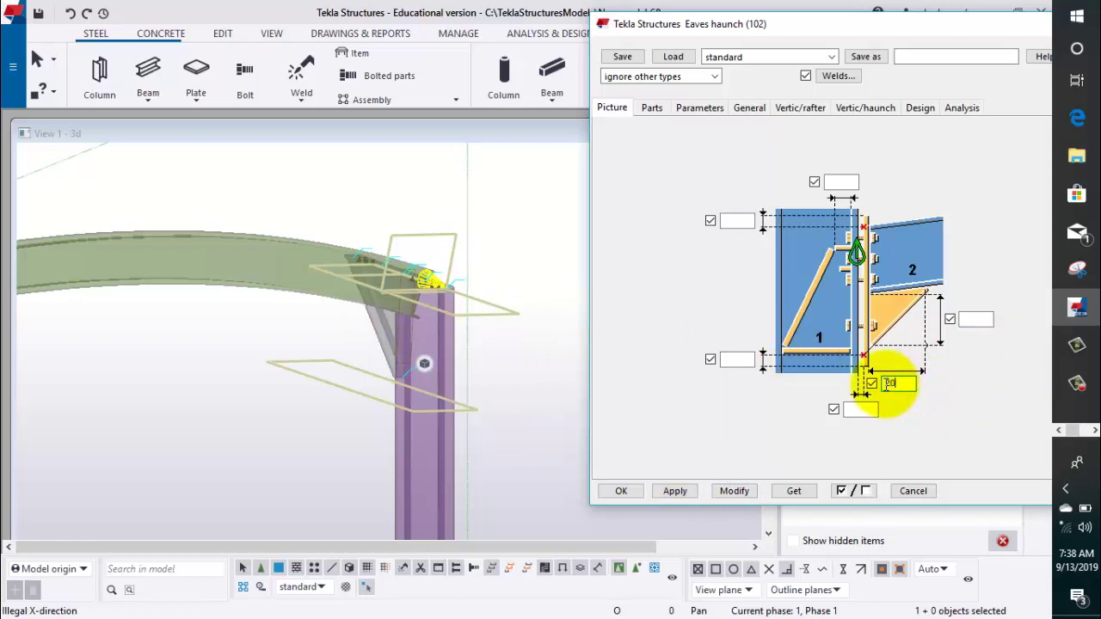
left_click(733, 491)
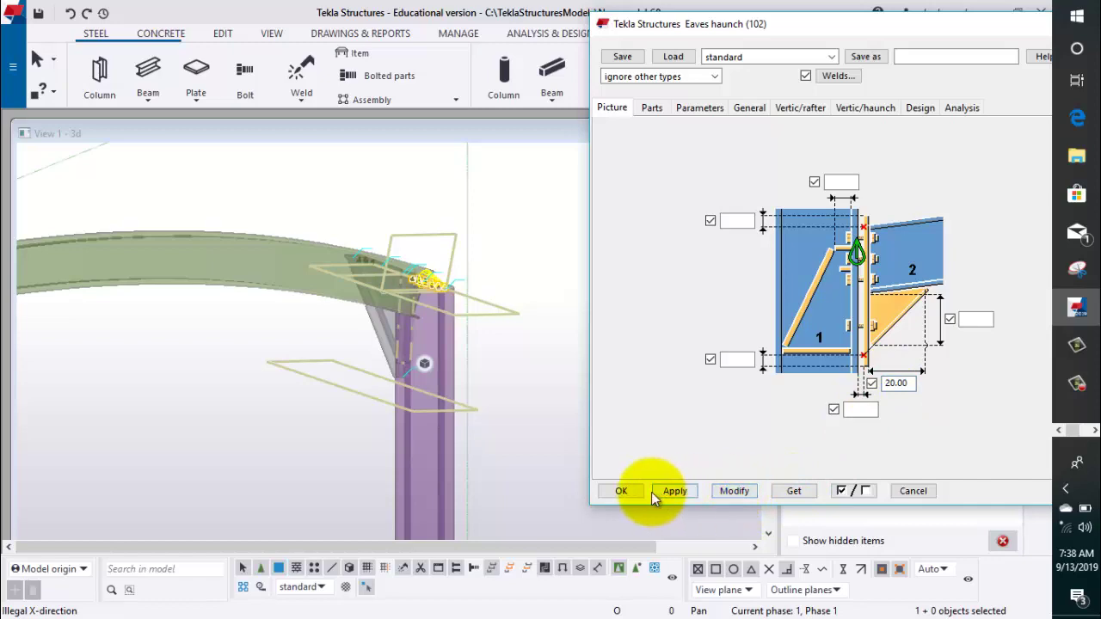
left_click(605, 491)
scroll(613, 479, "down", 3)
Step: Change the component search to 106 and choose the Apex haunch (106) component
scroll(613, 479, "down", 2)
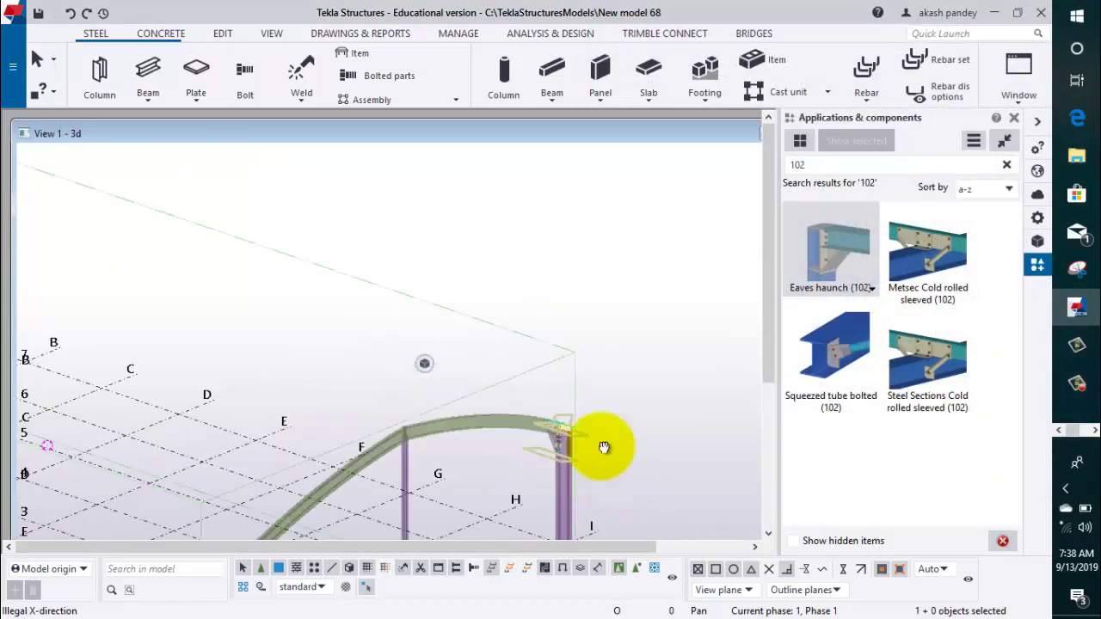
scroll(593, 404, "down", 2)
scroll(445, 281, "up", 1)
scroll(320, 294, "up", 2)
scroll(320, 293, "up", 2)
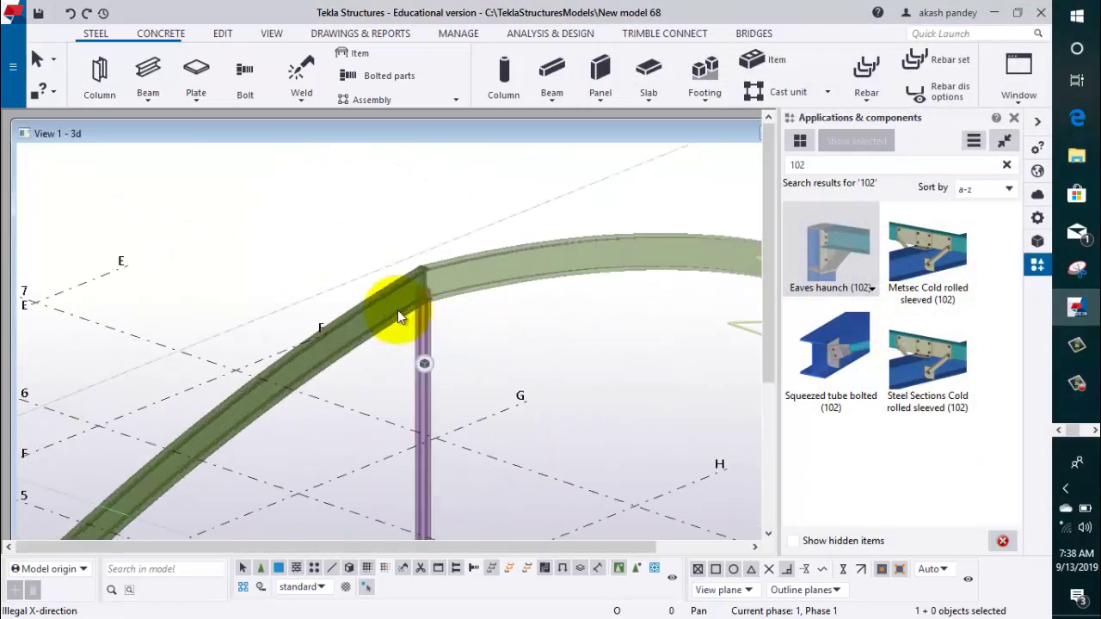
scroll(397, 310, "up", 1)
scroll(394, 280, "up", 1)
scroll(400, 278, "up", 2)
scroll(516, 246, "up", 1)
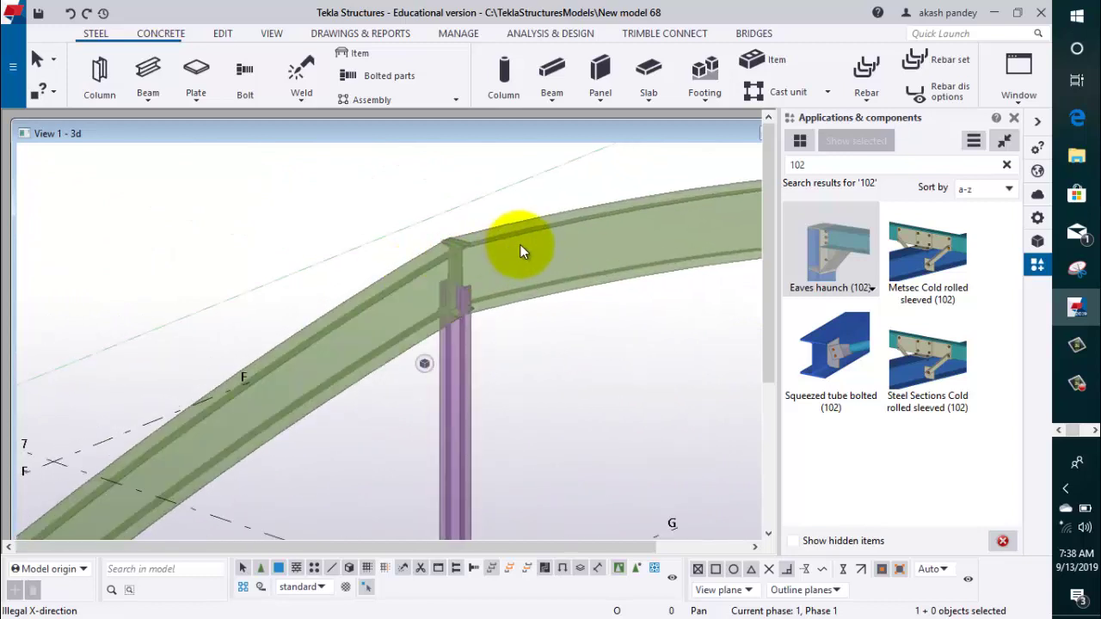
scroll(523, 234, "up", 2)
scroll(523, 229, "up", 1)
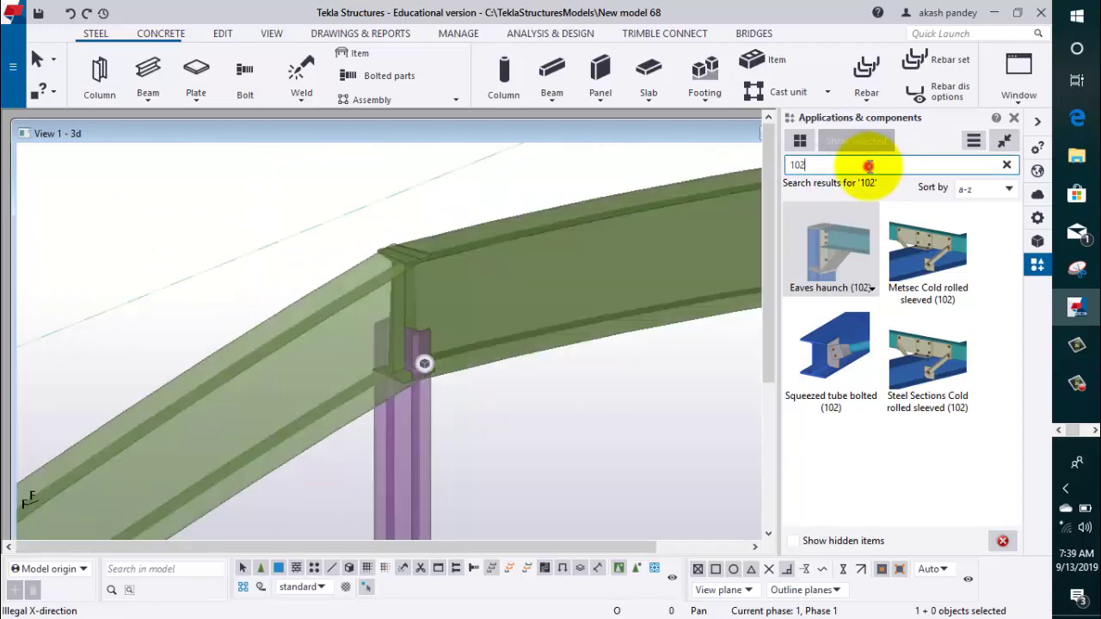
key("BackSpace")
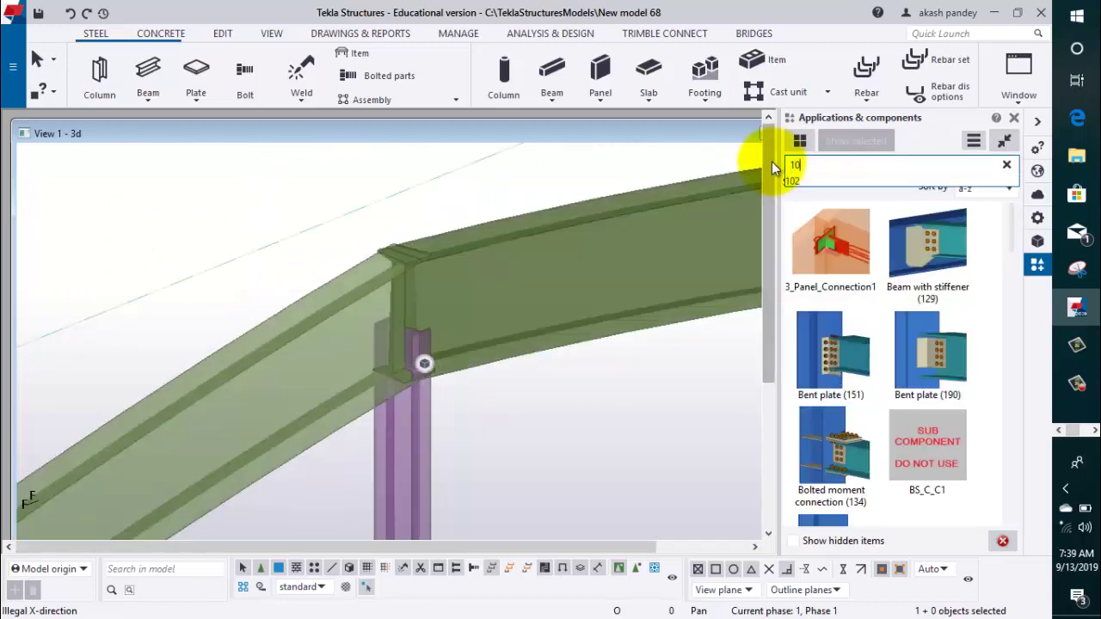
type("6")
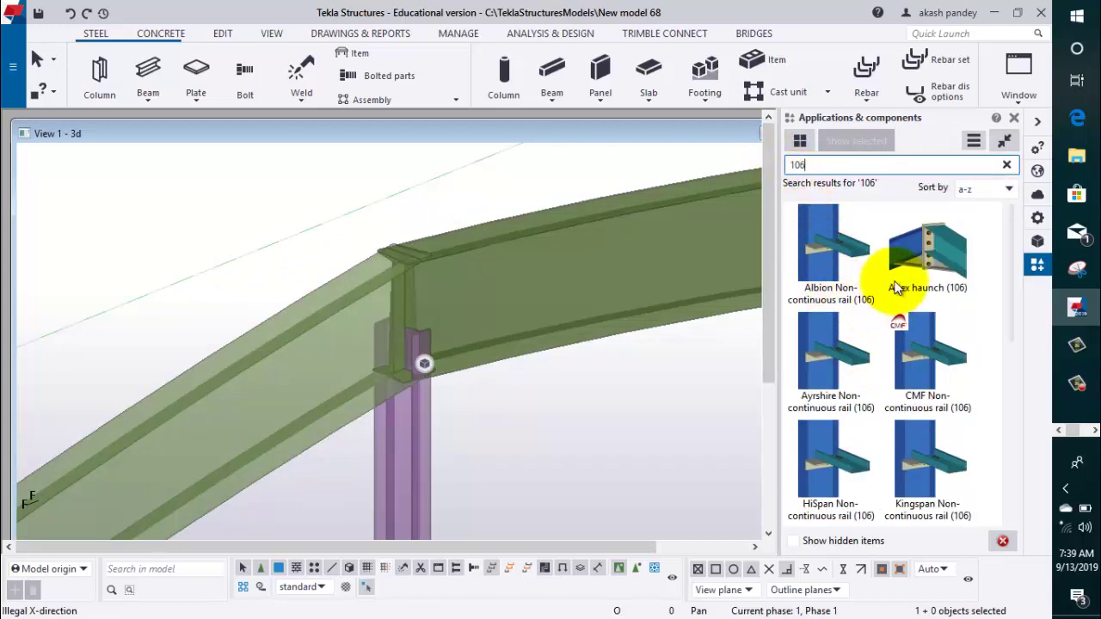
left_click(920, 240)
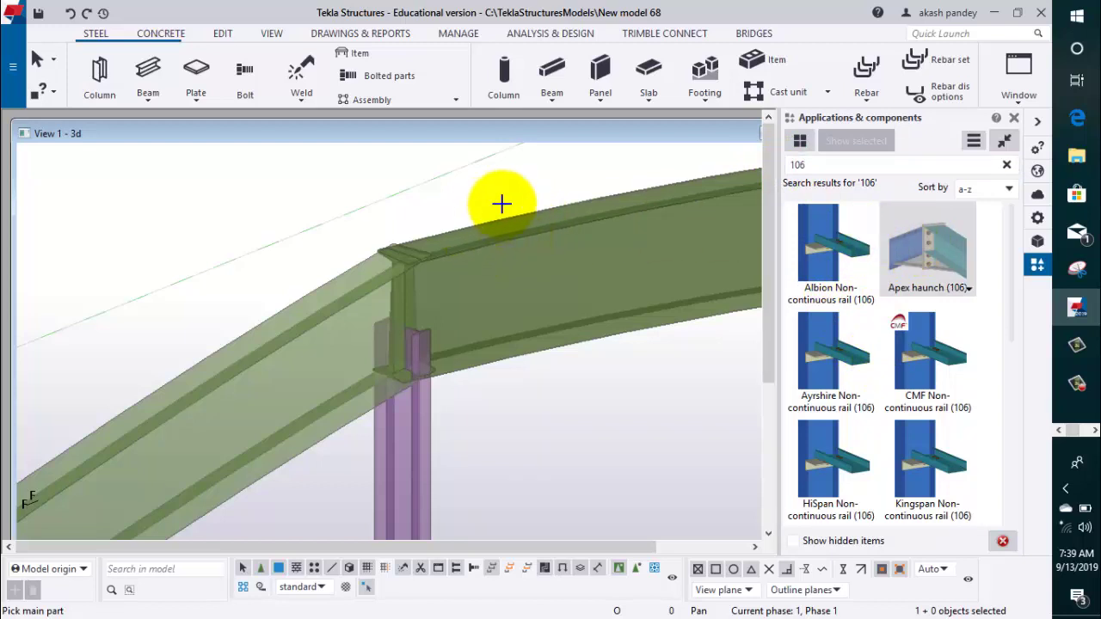
Step: Create the apex haunch by picking the main rafter, then the adjoining rafter, then interrupting
left_click(372, 263)
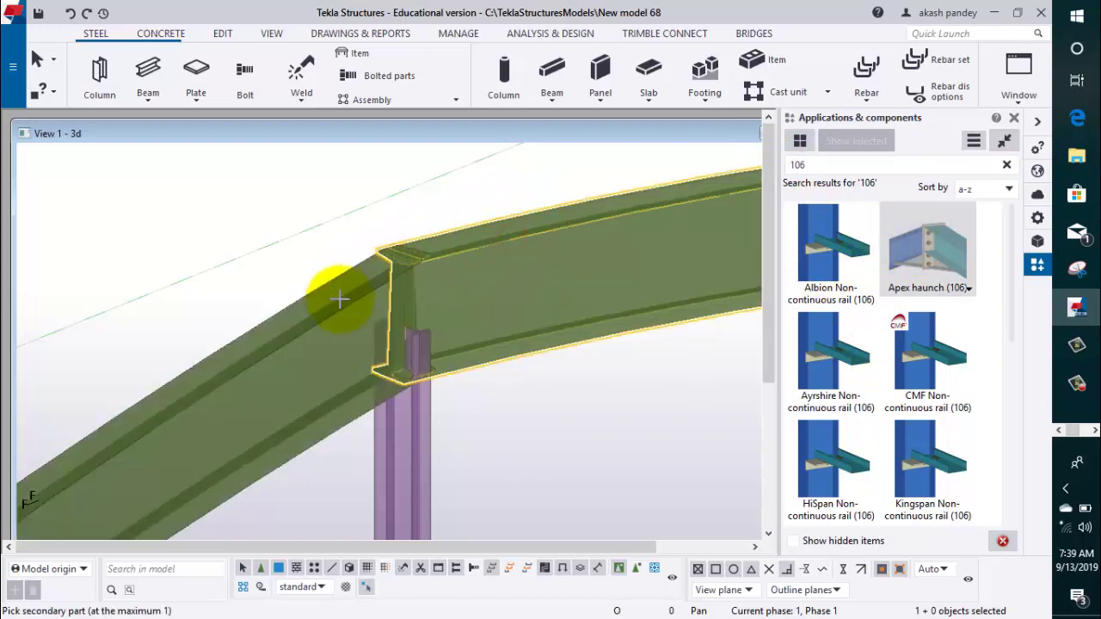
left_click(343, 302)
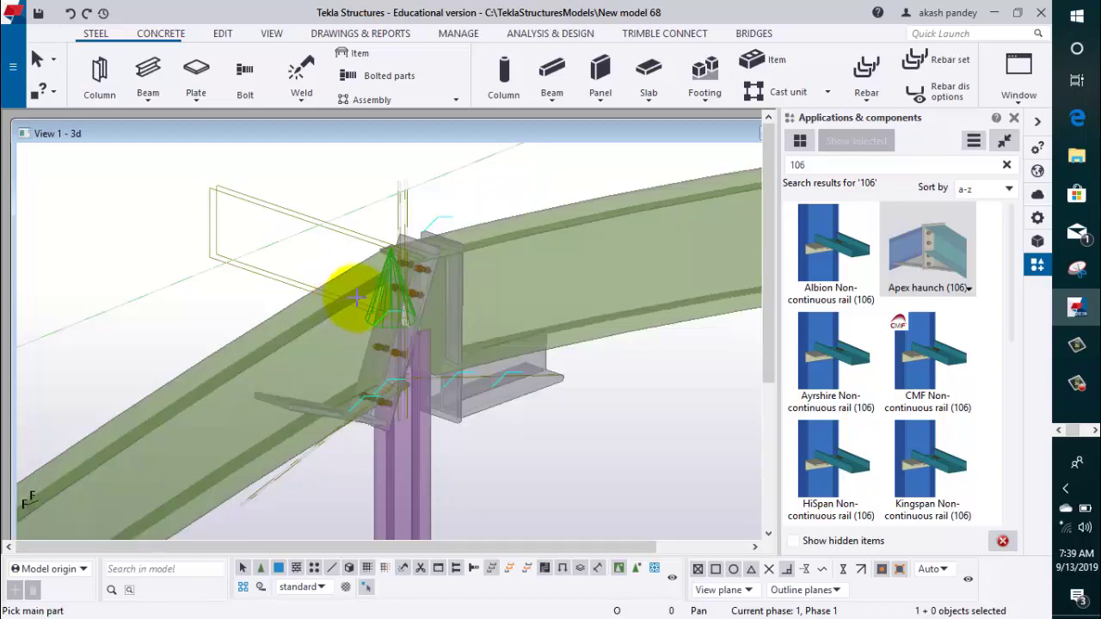
scroll(401, 332, "up", 2)
scroll(411, 316, "up", 2)
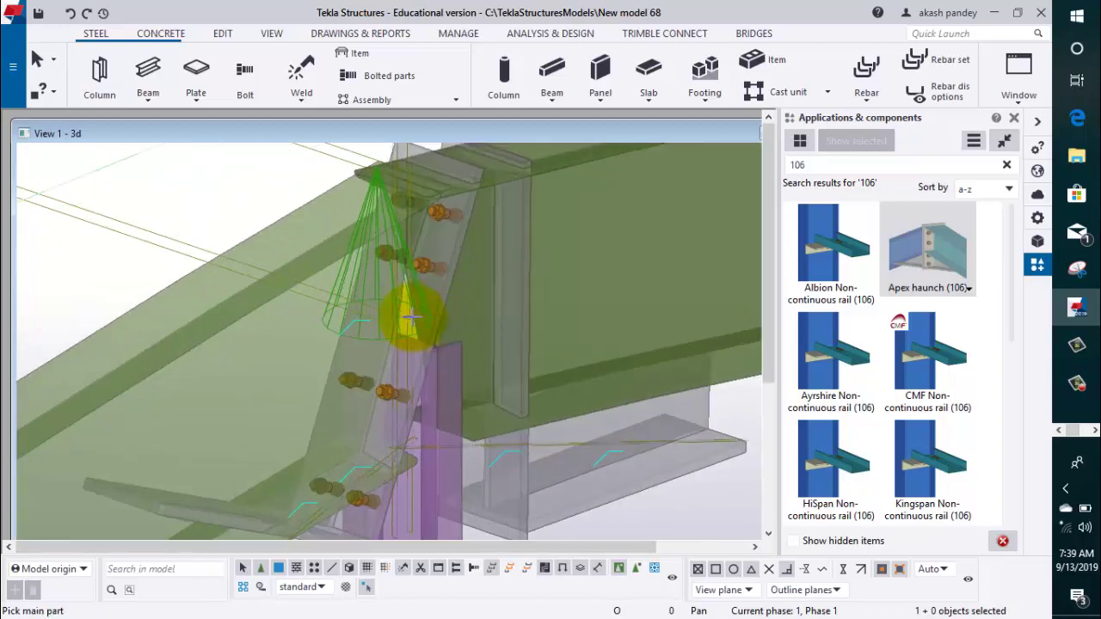
mouse_move(411, 317)
middle_mouse_down()
mouse_move(412, 140)
mouse_move(401, 388)
middle_mouse_up()
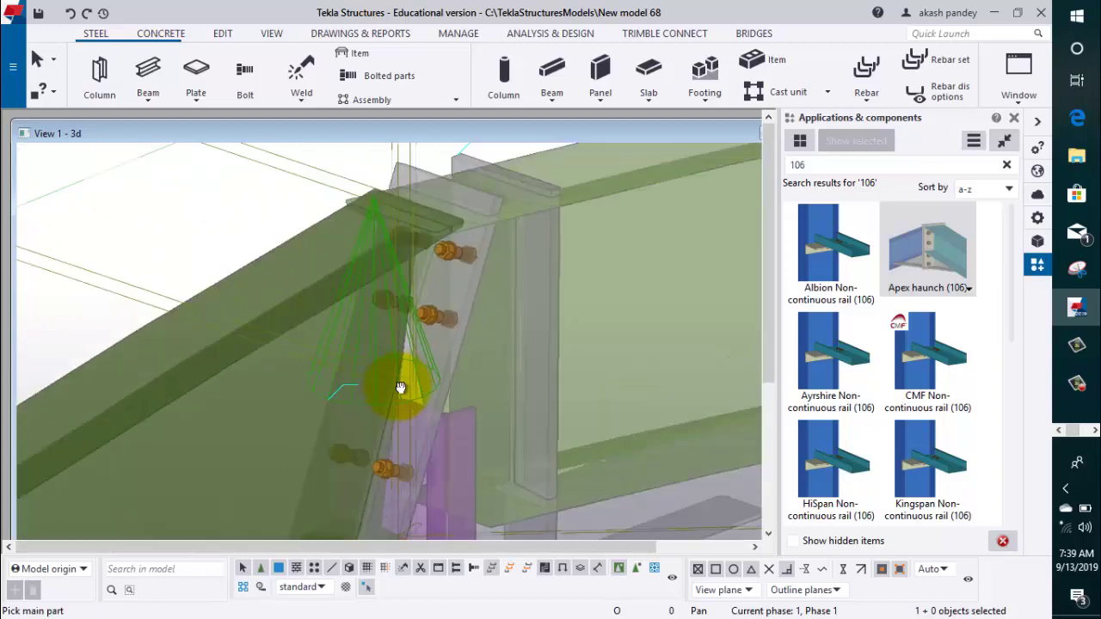
right_click(519, 167)
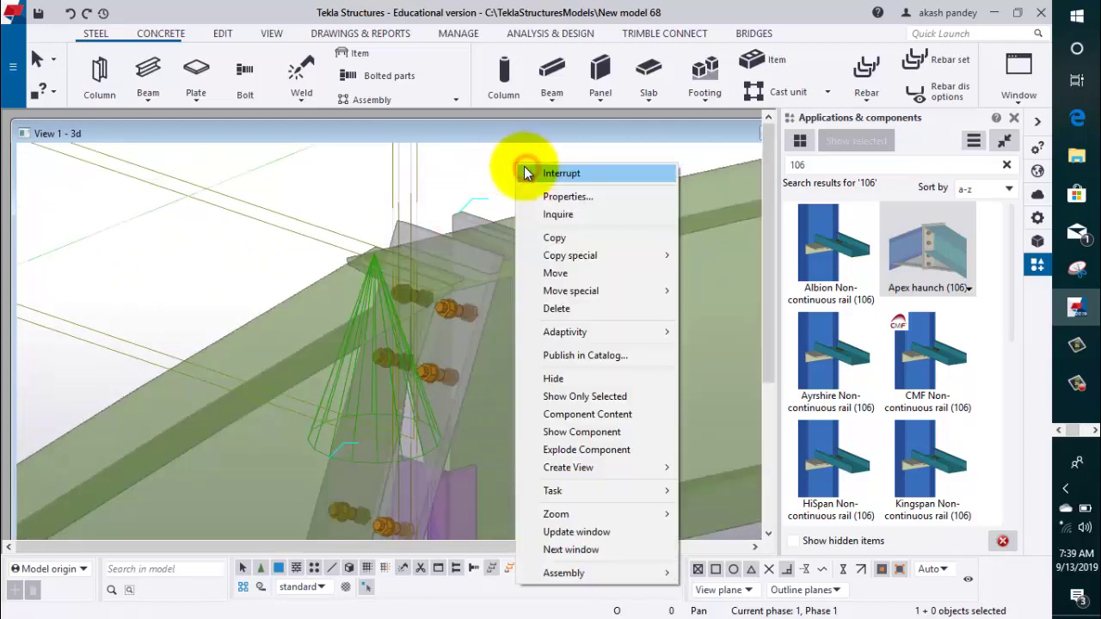
Step: Orbit and zoom the model to see all three columns
middle_click_drag(473, 210, 388, 351, "ctrl")
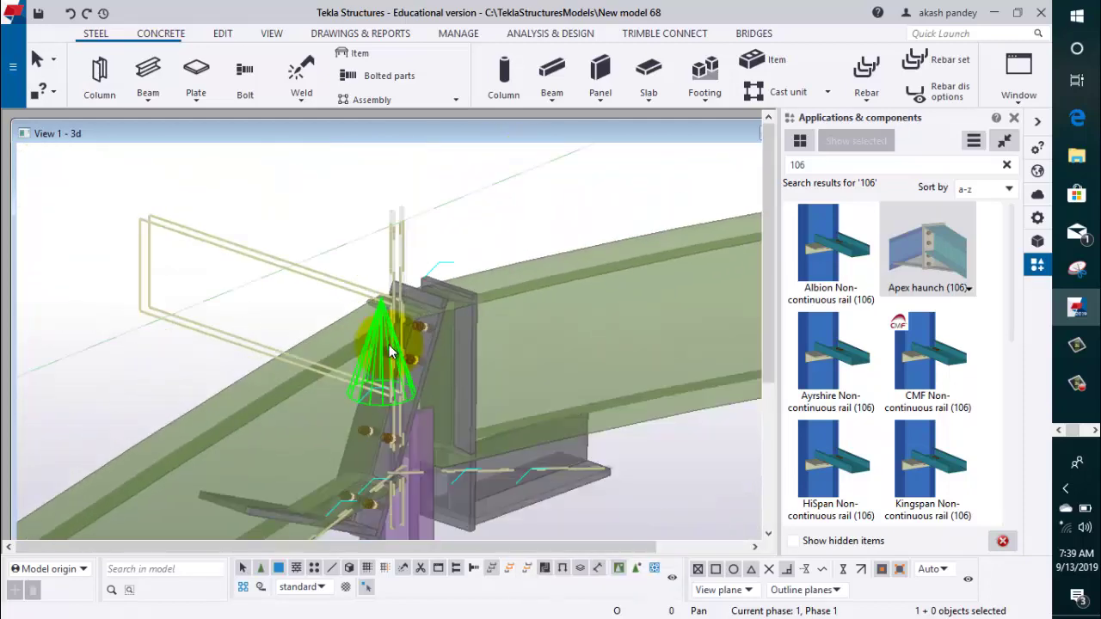
scroll(389, 351, "down", 3)
scroll(458, 400, "down", 2)
scroll(487, 409, "down", 2)
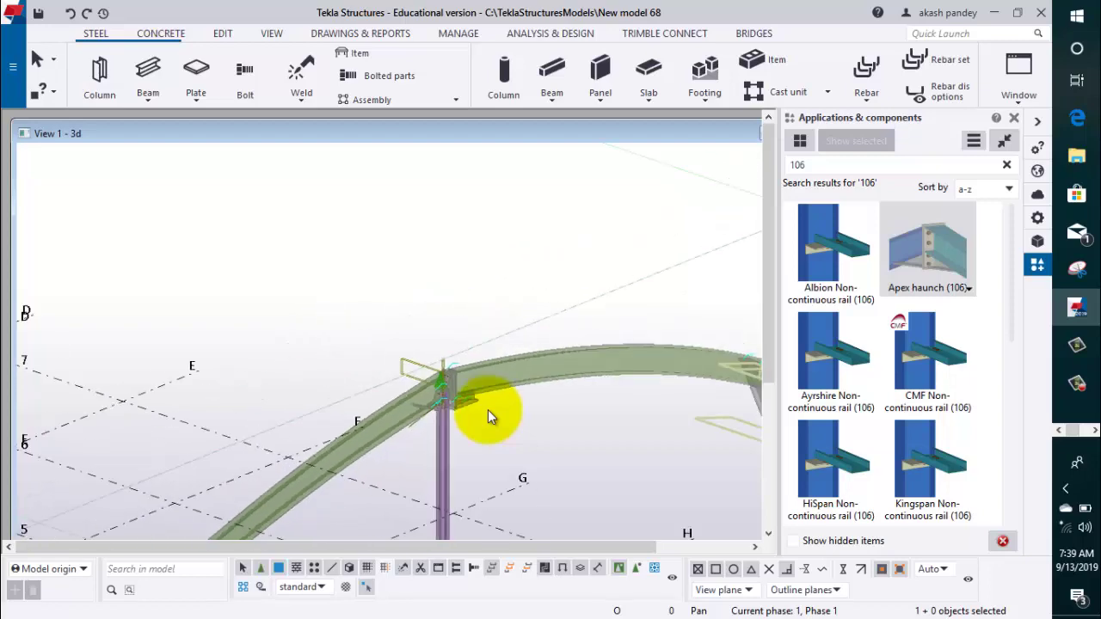
scroll(488, 409, "down", 2)
middle_click_drag(508, 437, 459, 270, "ctrl")
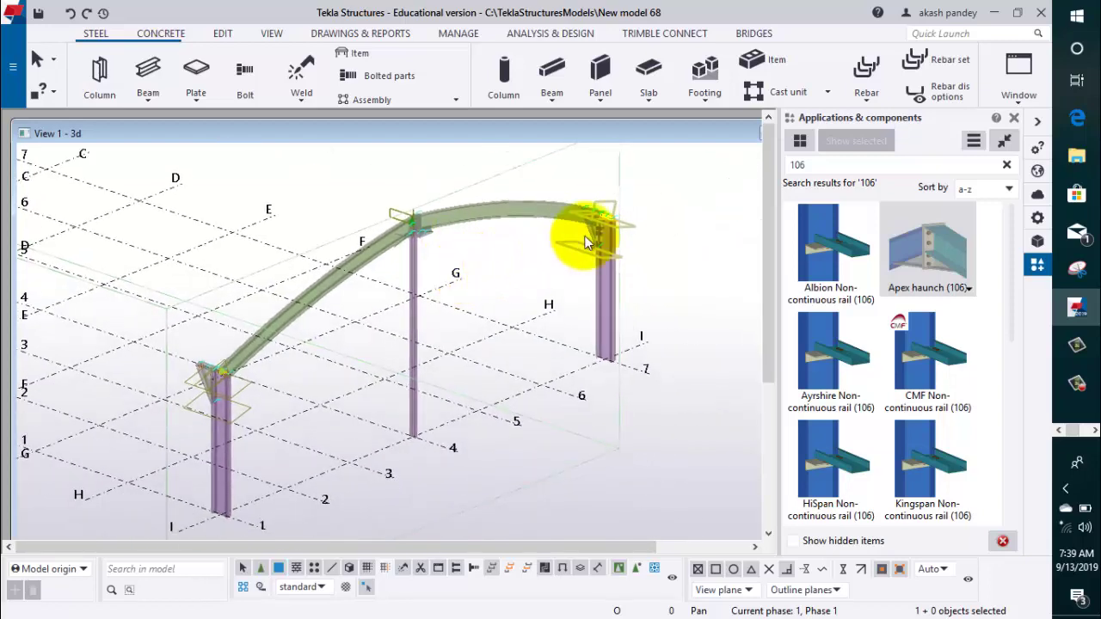
scroll(602, 369, "up", 2)
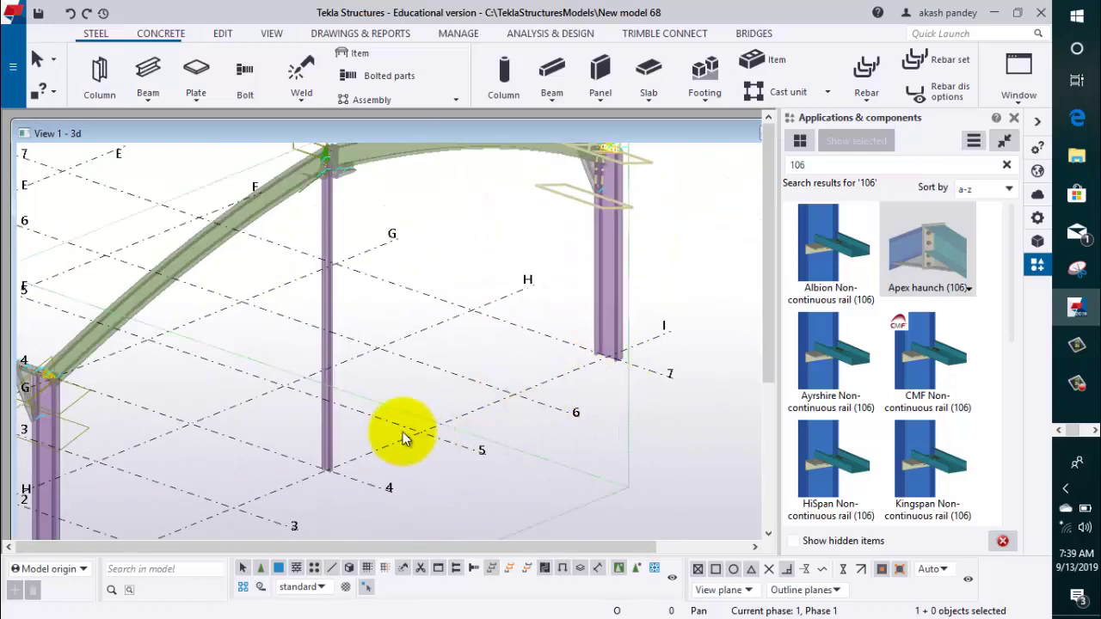
Step: Search 'Base' and apply Base plate (1042) to the right-hand column foot
left_click(1007, 165)
left_click(898, 166)
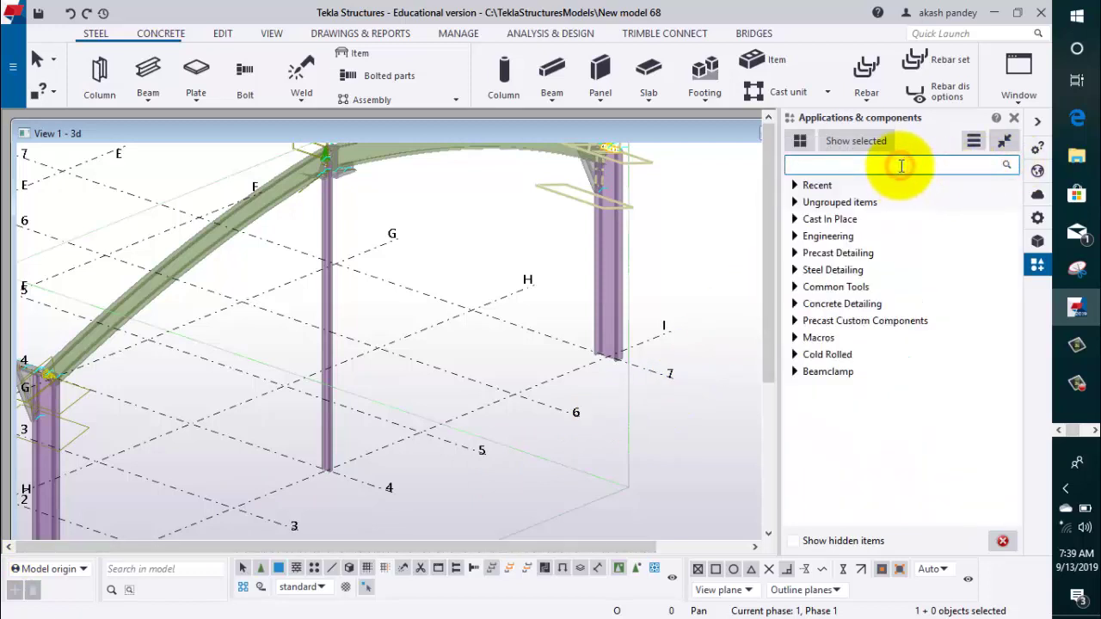
type("Ba")
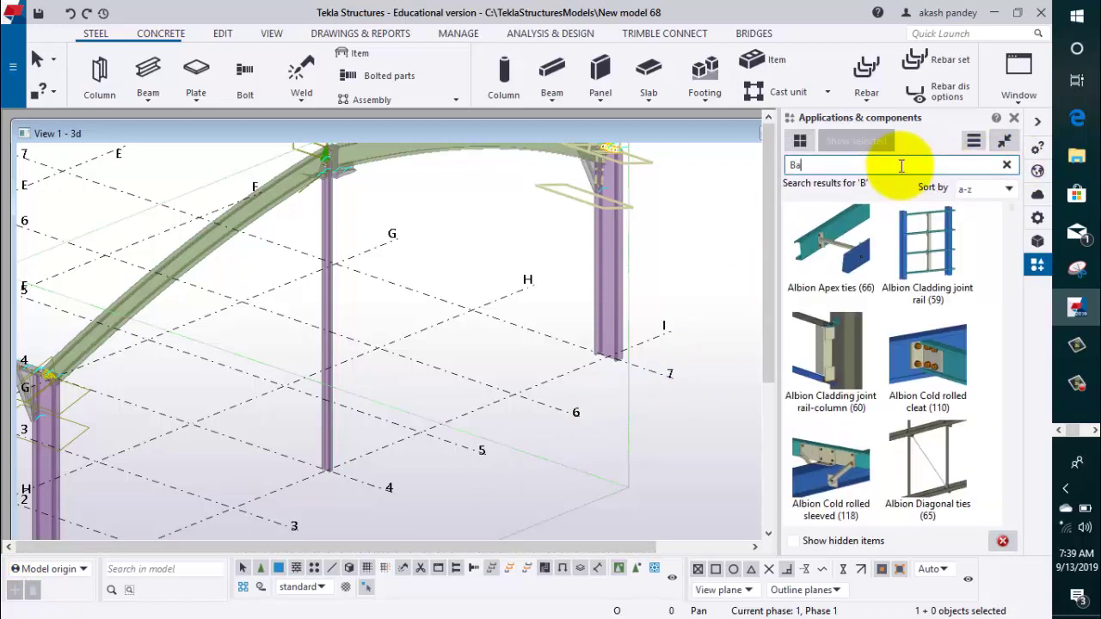
type("se")
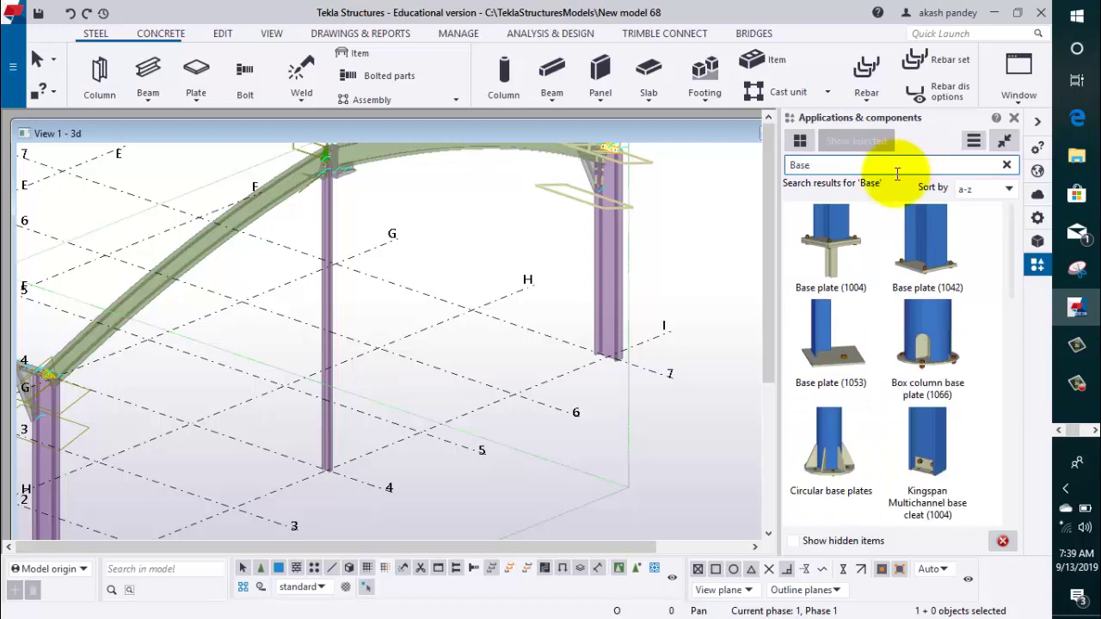
left_click(935, 246)
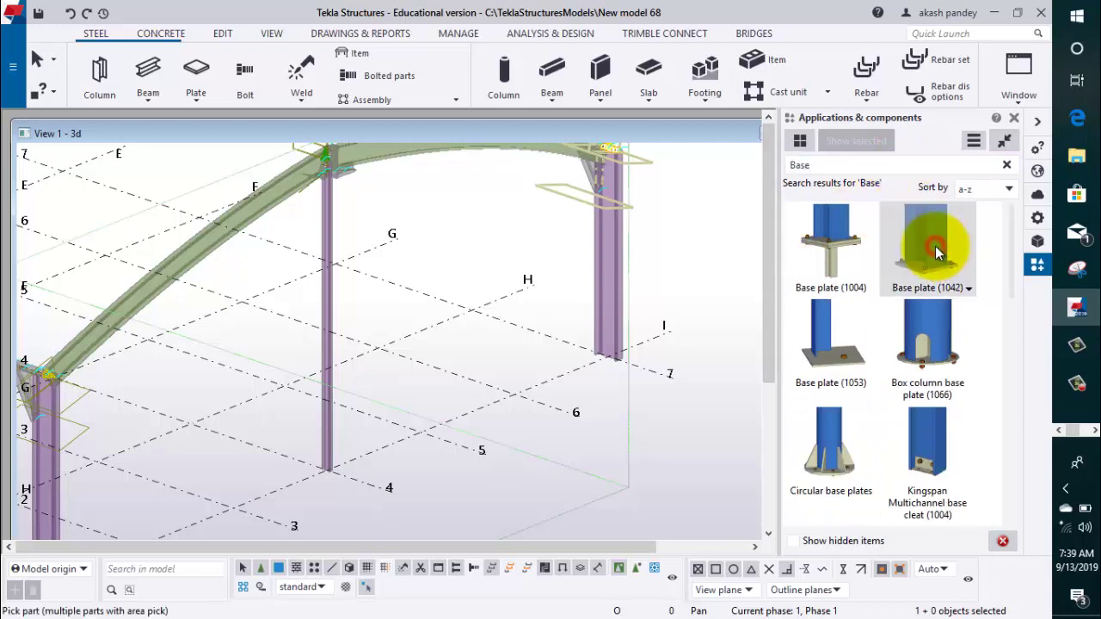
left_click(603, 362)
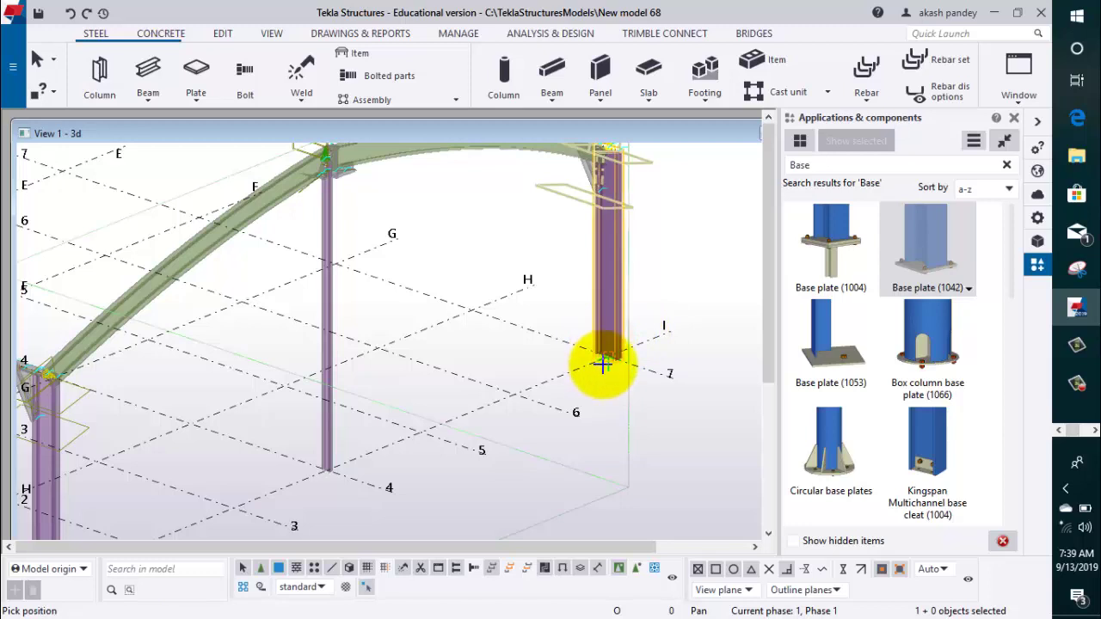
left_click(608, 360)
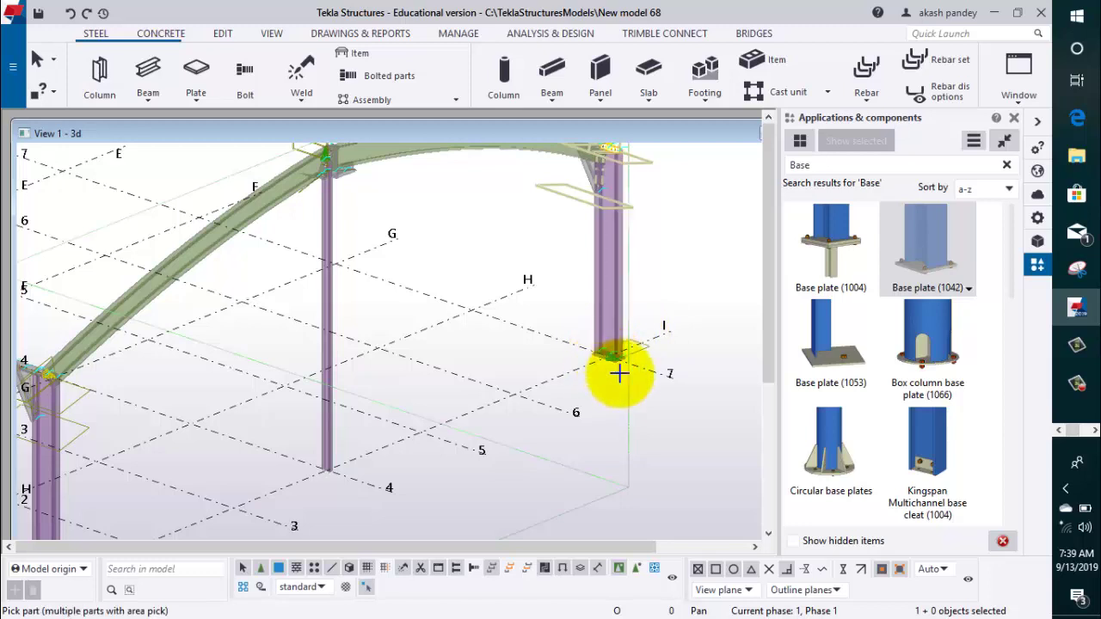
Step: Zoom out and back in to bring the next bare column into view
scroll(626, 373, "up", 2)
scroll(602, 369, "up", 2)
scroll(568, 361, "up", 2)
scroll(606, 346, "up", 1)
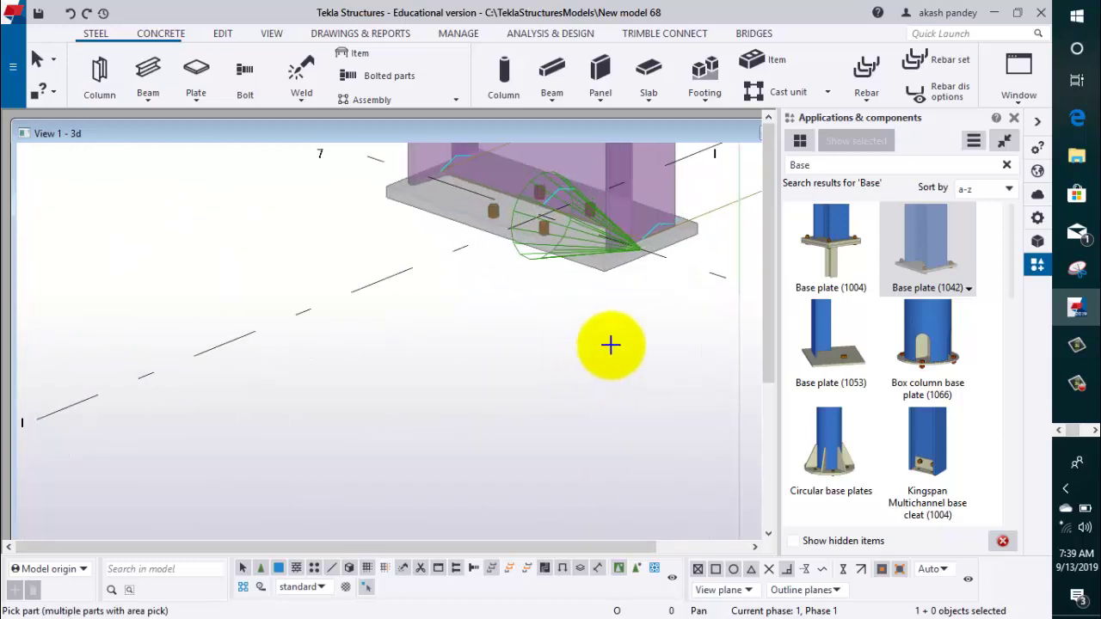
scroll(575, 420, "up", 2)
scroll(525, 275, "up", 2)
scroll(602, 347, "up", 1)
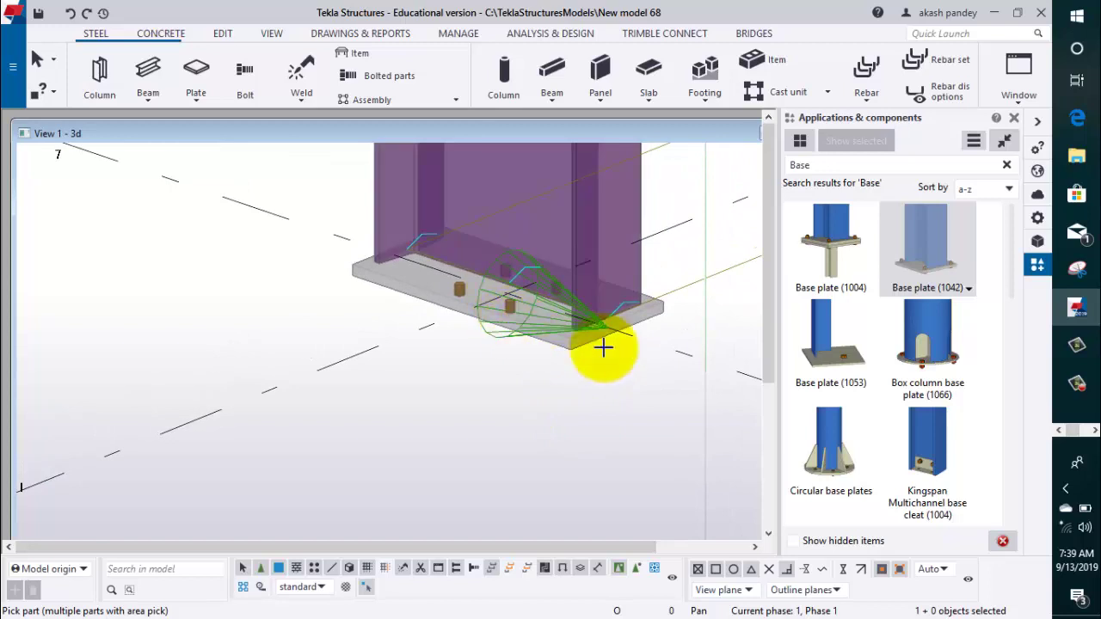
scroll(583, 329, "up", 2)
scroll(525, 324, "up", 2)
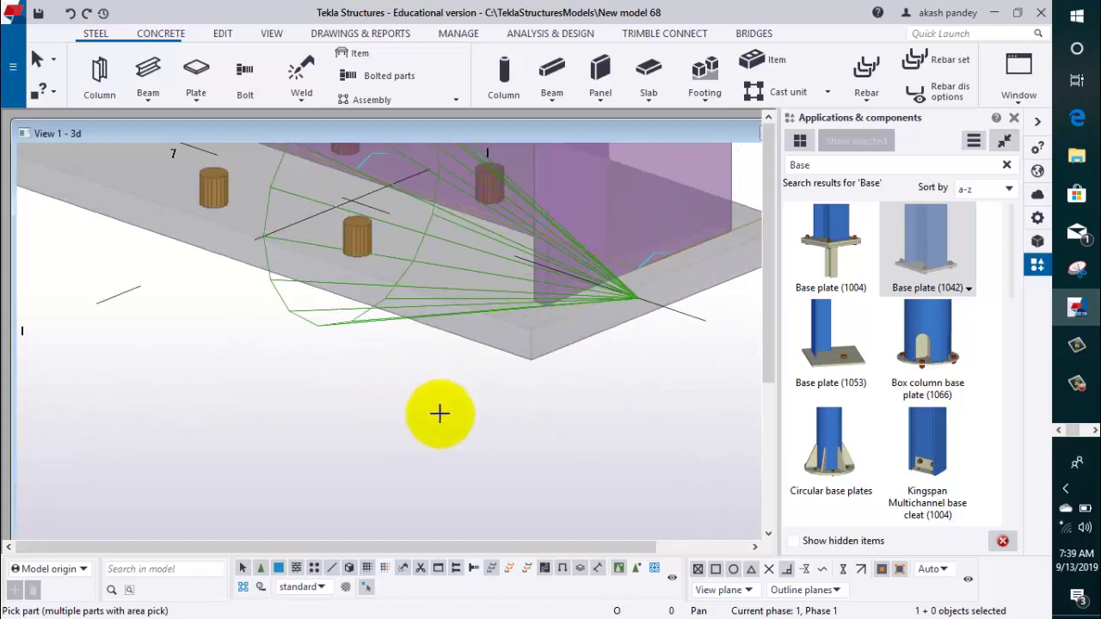
scroll(602, 301, "down", 2)
scroll(697, 302, "down", 2)
scroll(700, 307, "down", 2)
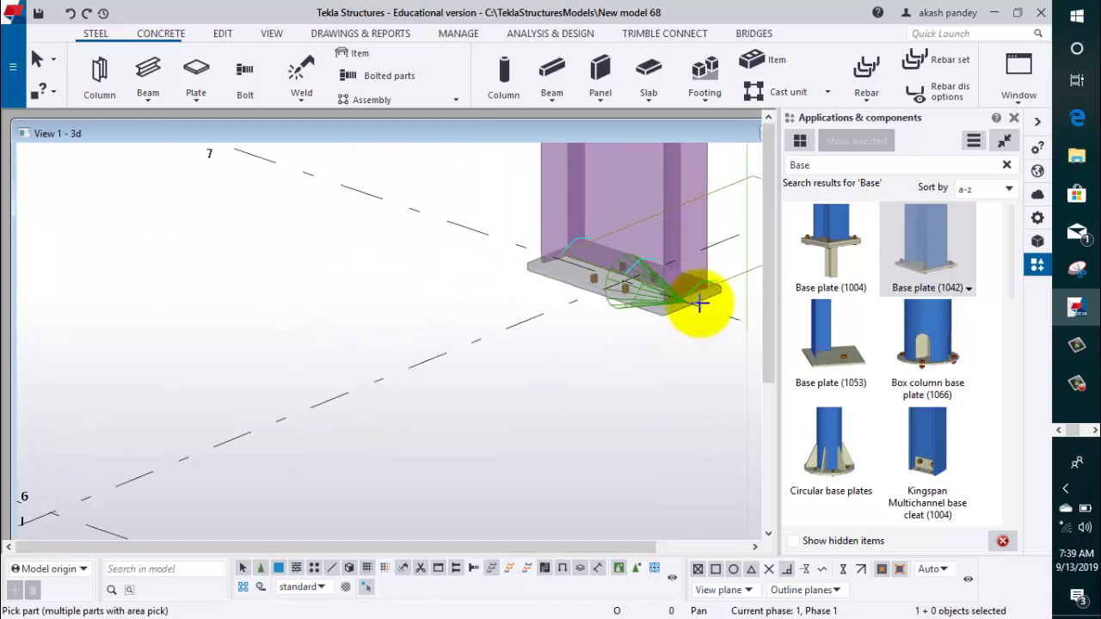
scroll(658, 325, "down", 2)
scroll(511, 300, "down", 2)
scroll(402, 314, "up", 1)
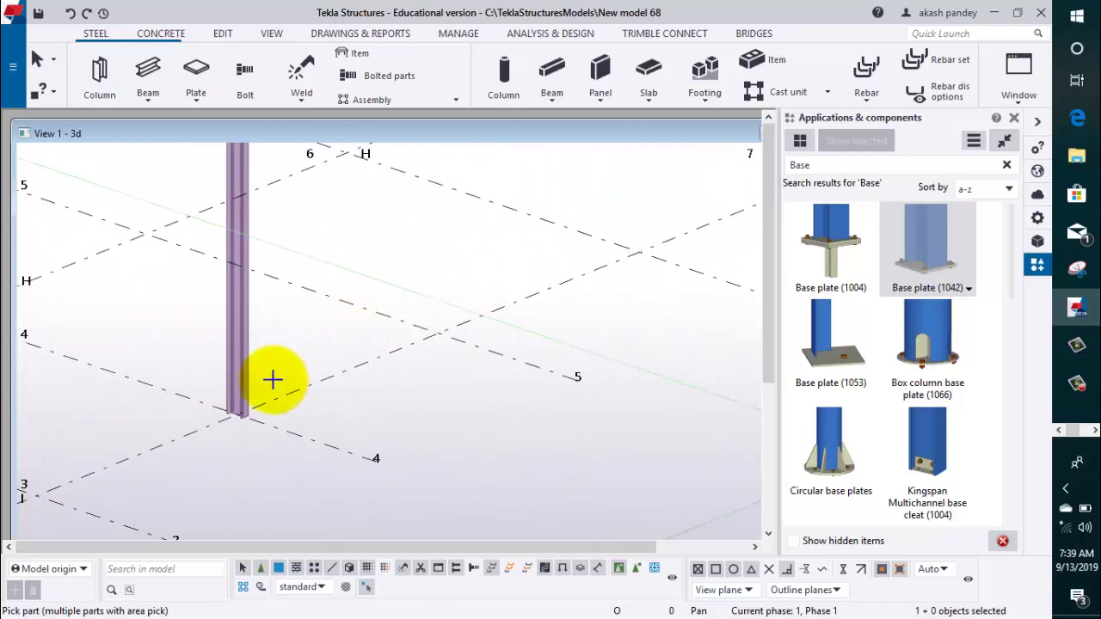
Step: Place a Base plate (1042) at the first column's foot, then move to the next column
left_click(234, 417)
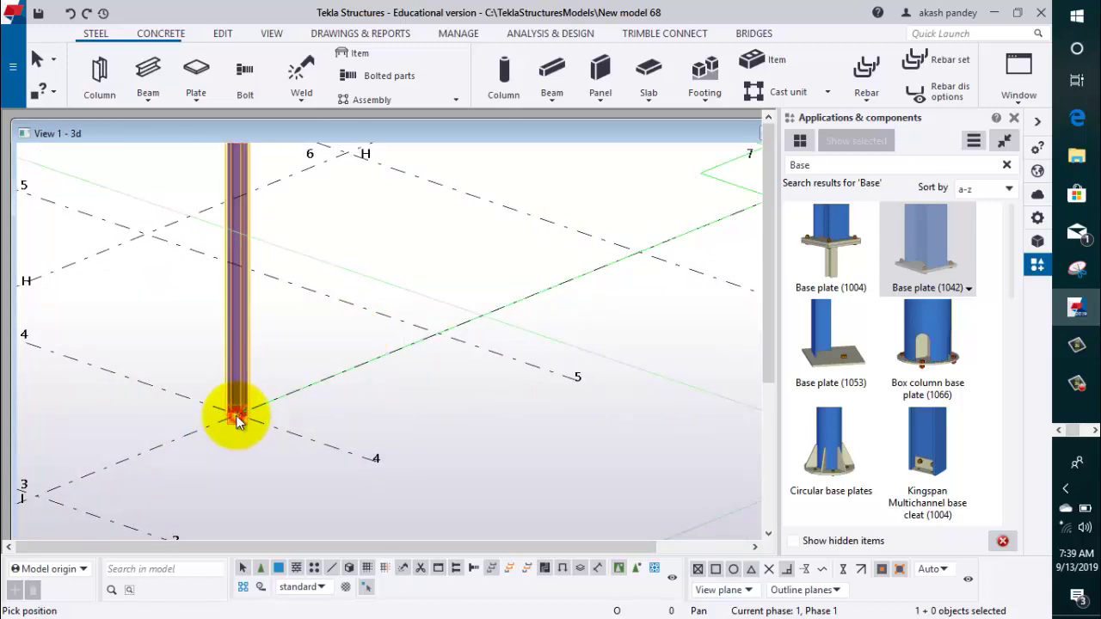
left_click(235, 417)
scroll(215, 430, "up", 2)
scroll(228, 428, "up", 2)
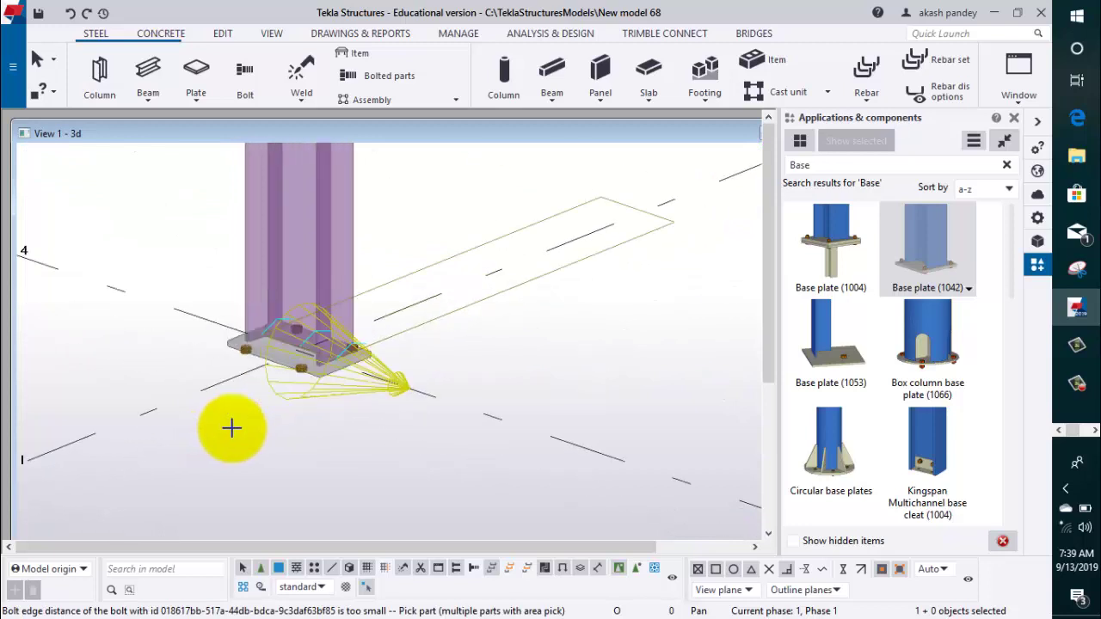
scroll(258, 420, "up", 2)
scroll(312, 305, "up", 2)
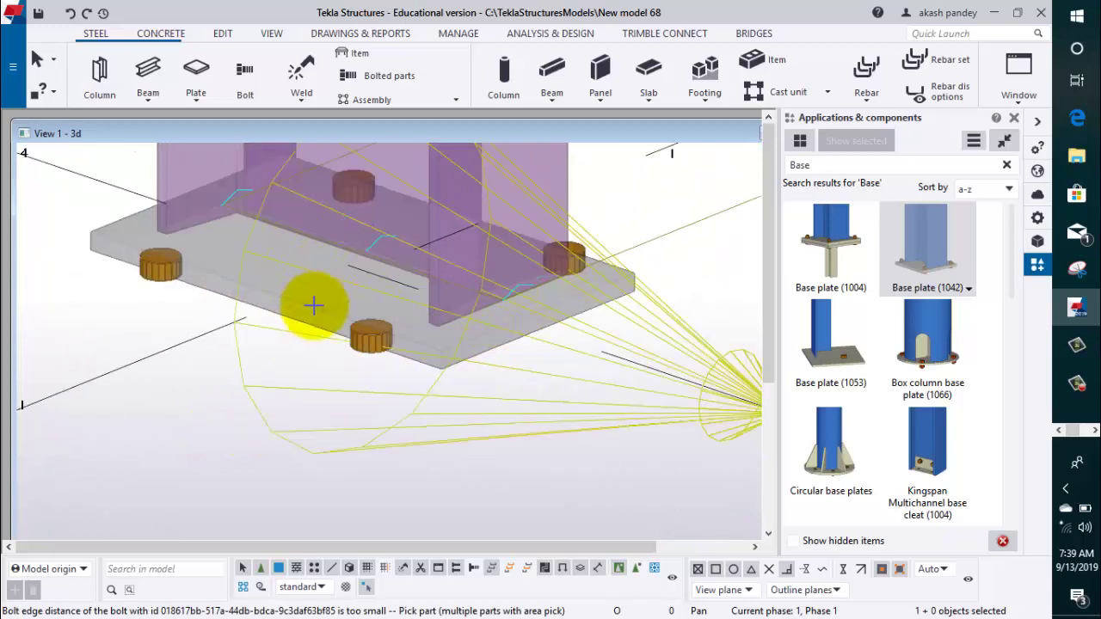
scroll(442, 327, "up", 1)
scroll(327, 344, "up", 2)
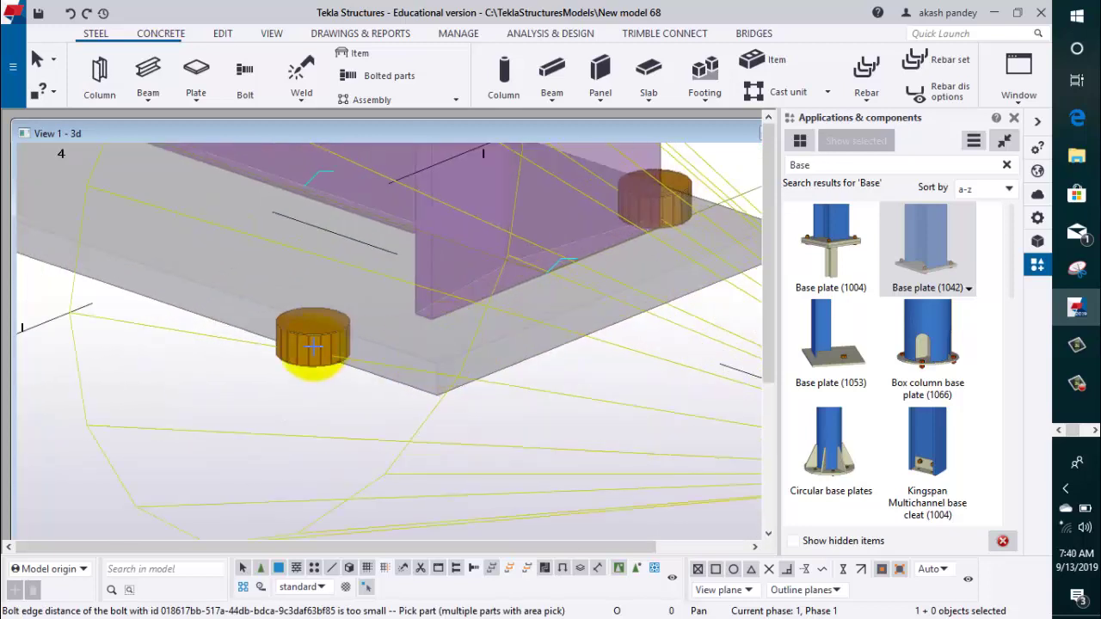
scroll(322, 334, "down", 2)
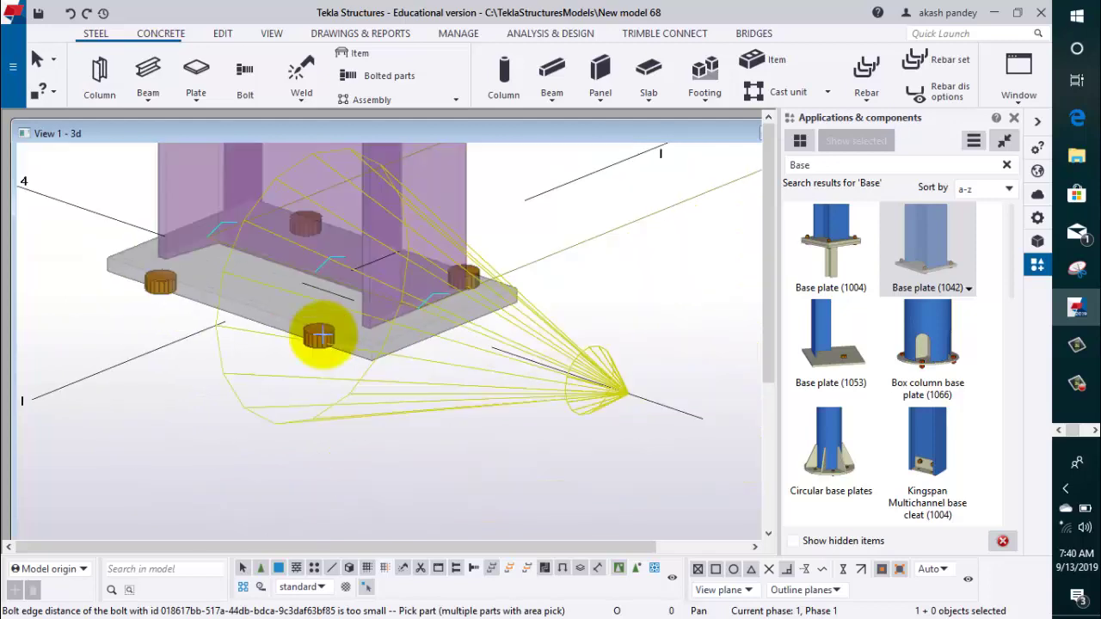
scroll(323, 334, "down", 2)
scroll(323, 334, "down", 1)
scroll(323, 334, "down", 2)
scroll(323, 333, "down", 2)
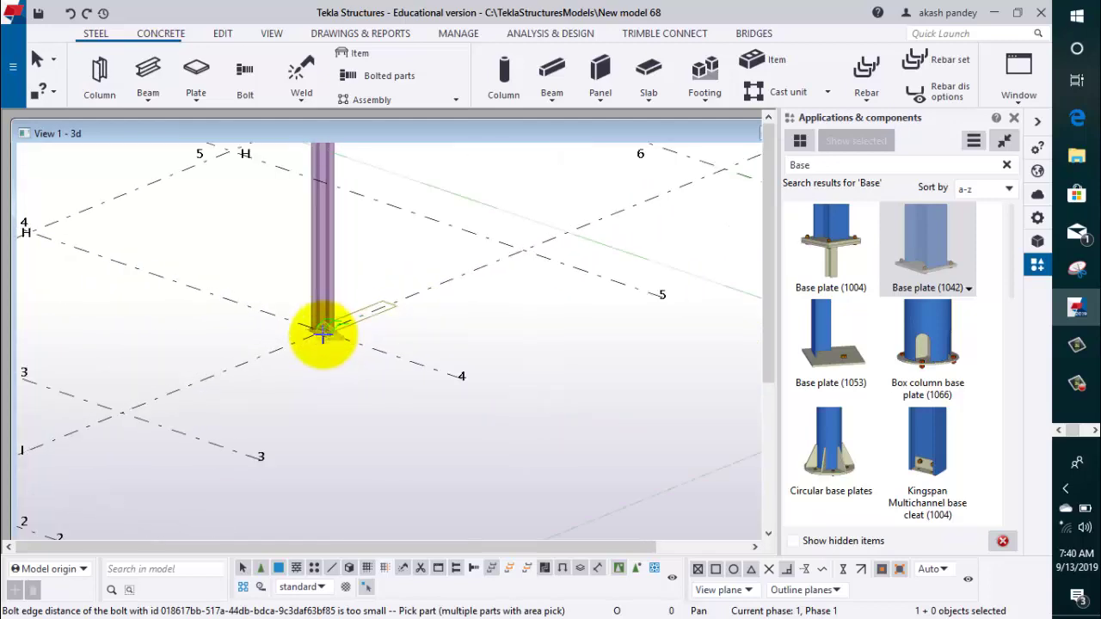
scroll(319, 326, "down", 1)
middle_click_drag(229, 381, 590, 283)
scroll(147, 449, "up", 2)
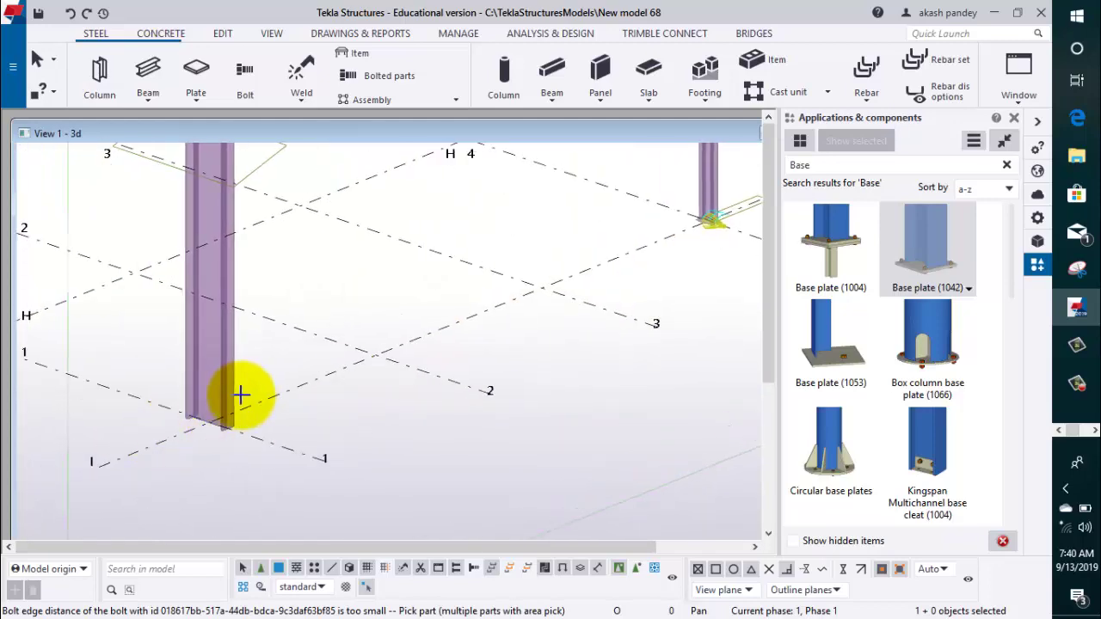
Step: Place a Base plate (1042) at the second column's foot
left_click(205, 427)
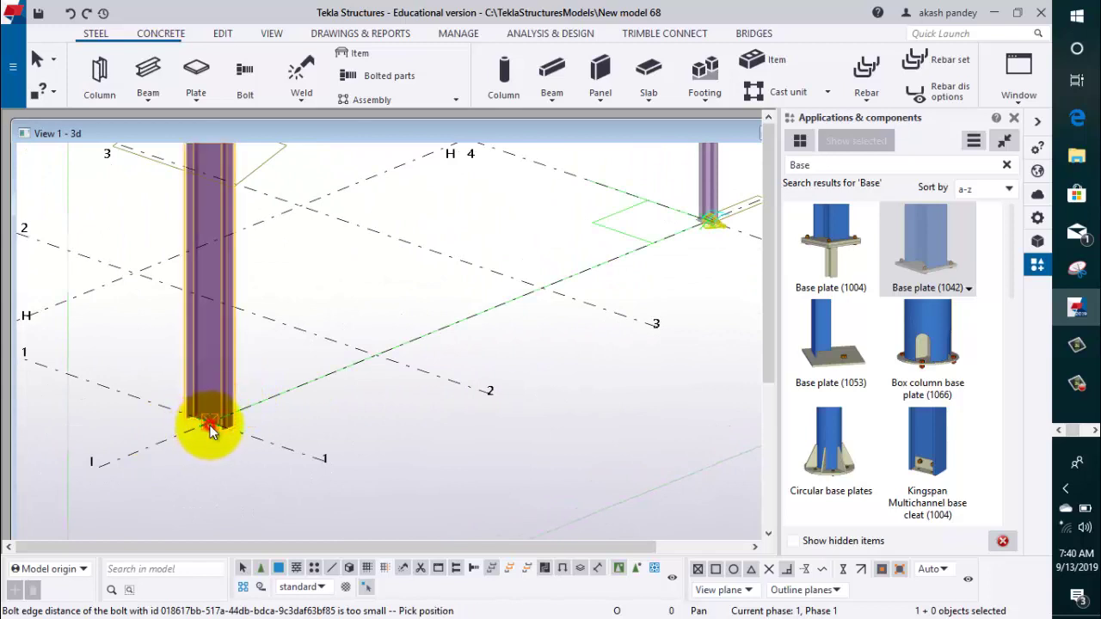
left_click(208, 424)
scroll(179, 393, "up", 2)
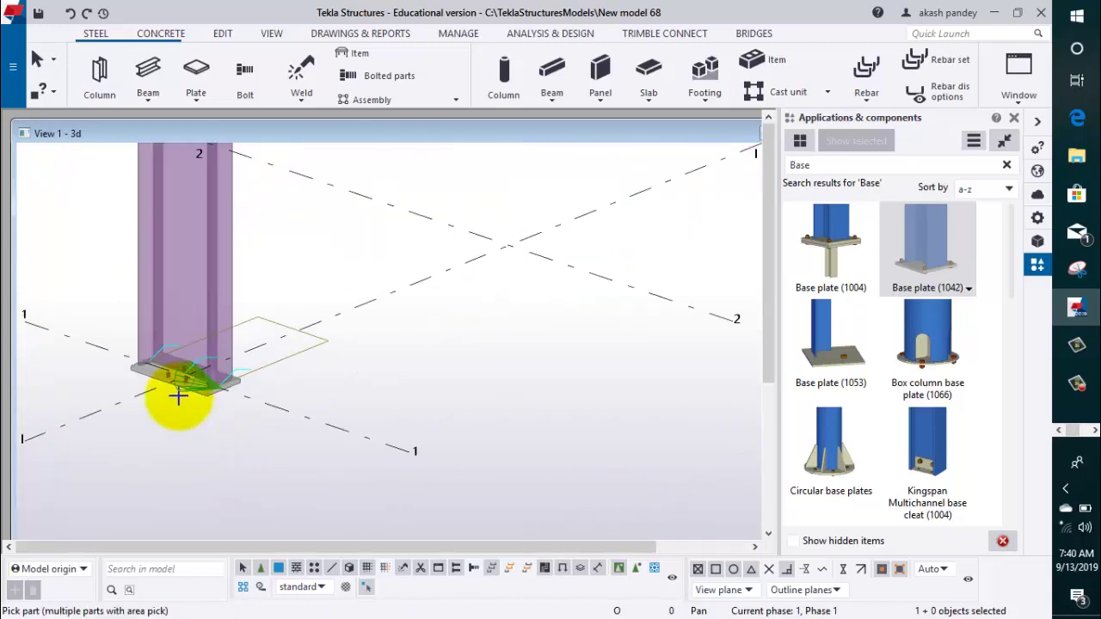
scroll(183, 393, "up", 2)
scroll(183, 393, "up", 1)
scroll(295, 346, "up", 1)
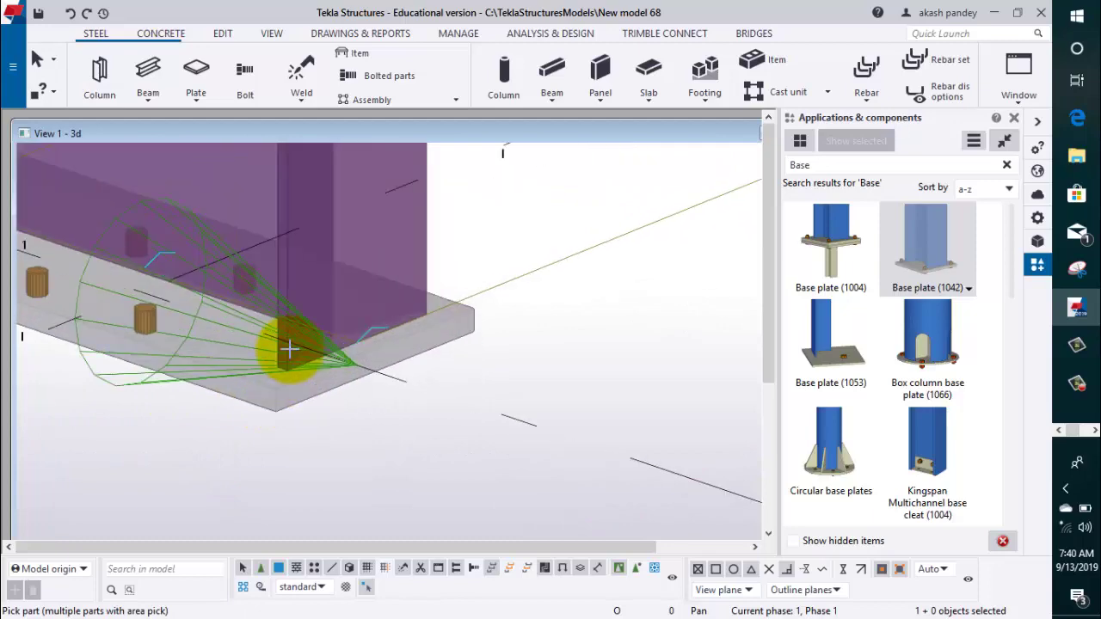
scroll(296, 368, "up", 2)
scroll(250, 398, "down", 1)
scroll(283, 388, "down", 1)
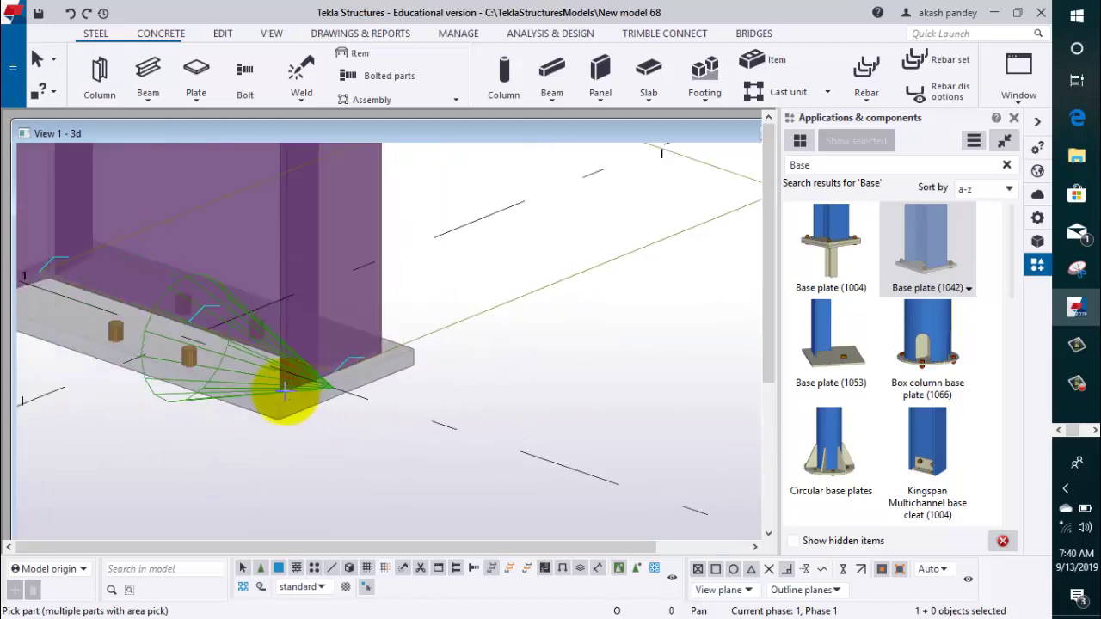
scroll(283, 388, "down", 1)
scroll(155, 359, "down", 1)
scroll(152, 364, "down", 2)
scroll(153, 364, "down", 1)
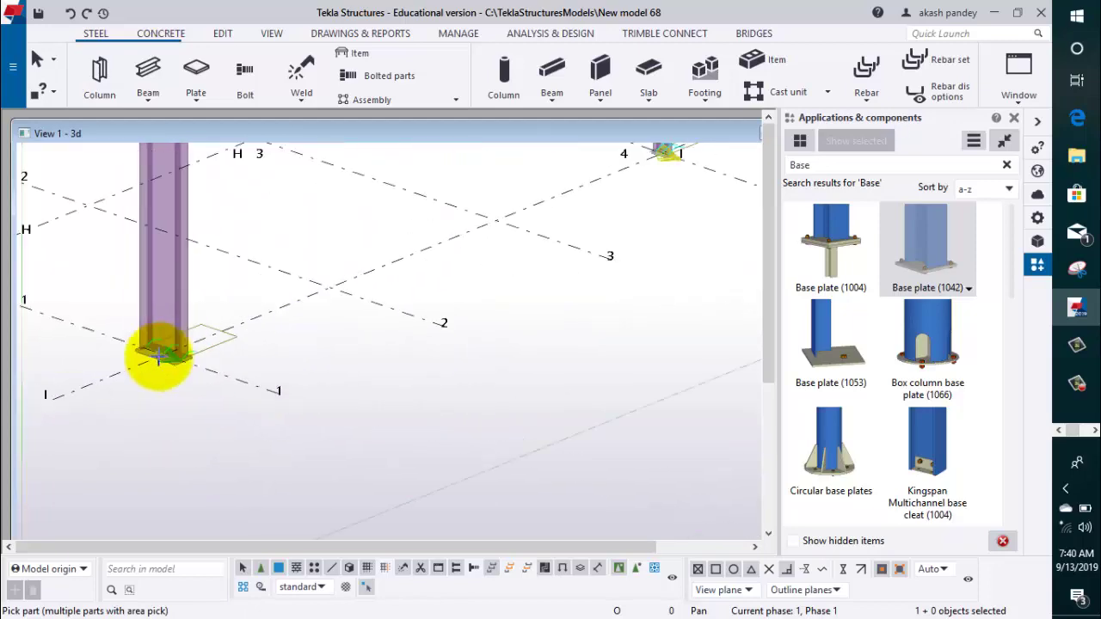
Step: End the command and open a new base plate connection's properties
right_click(462, 196)
left_click(491, 191)
scroll(450, 336, "up", 2)
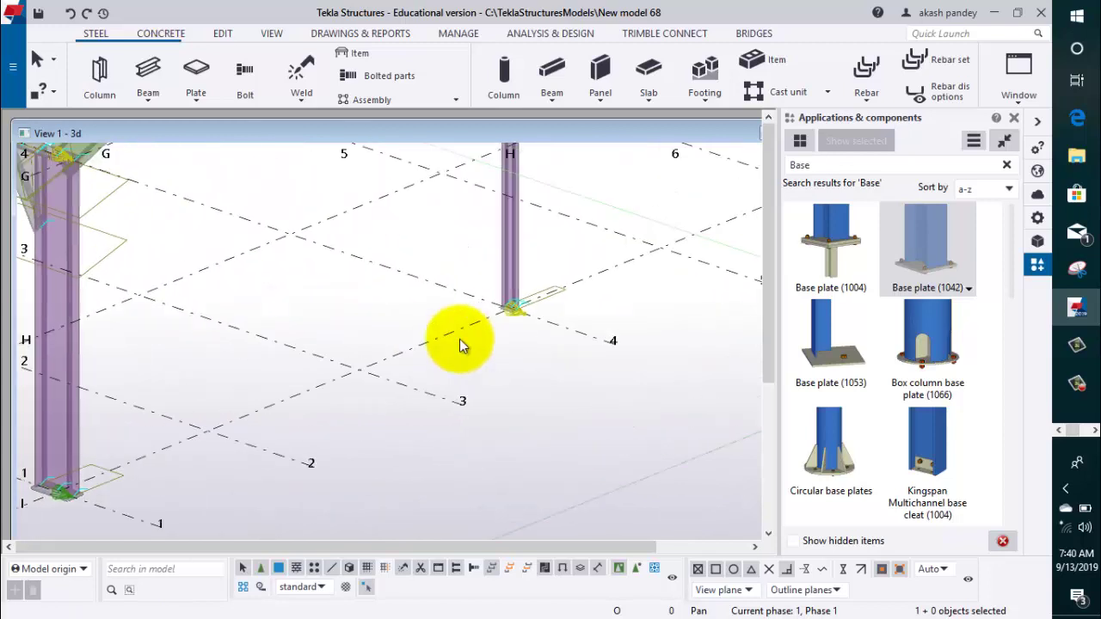
scroll(535, 297, "up", 2)
scroll(535, 297, "up", 1)
scroll(481, 326, "up", 2)
scroll(489, 349, "up", 2)
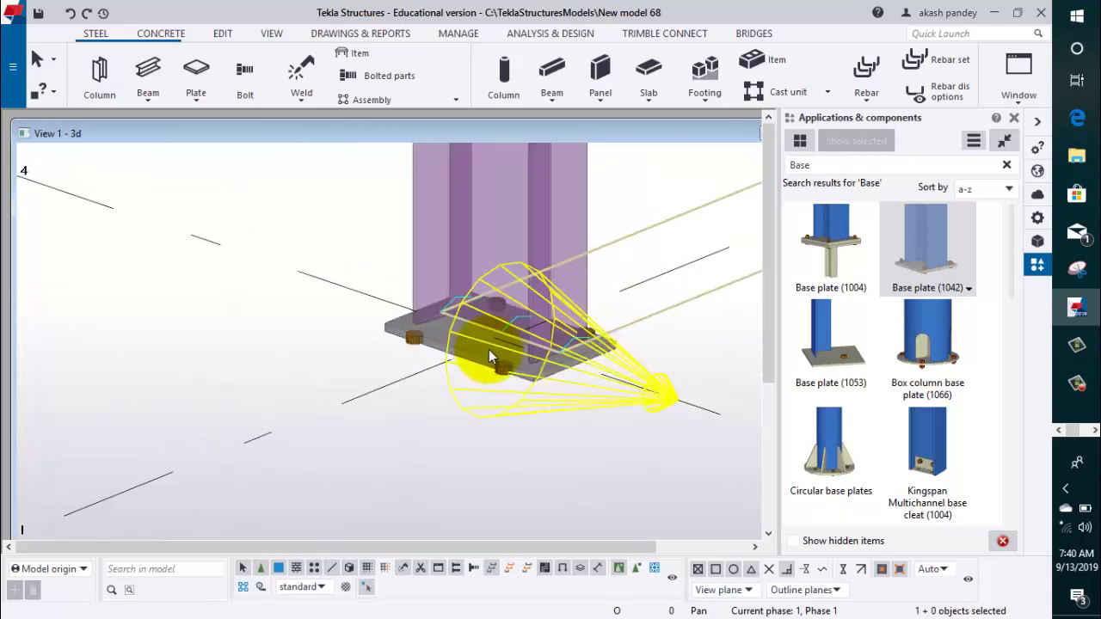
left_click(489, 354)
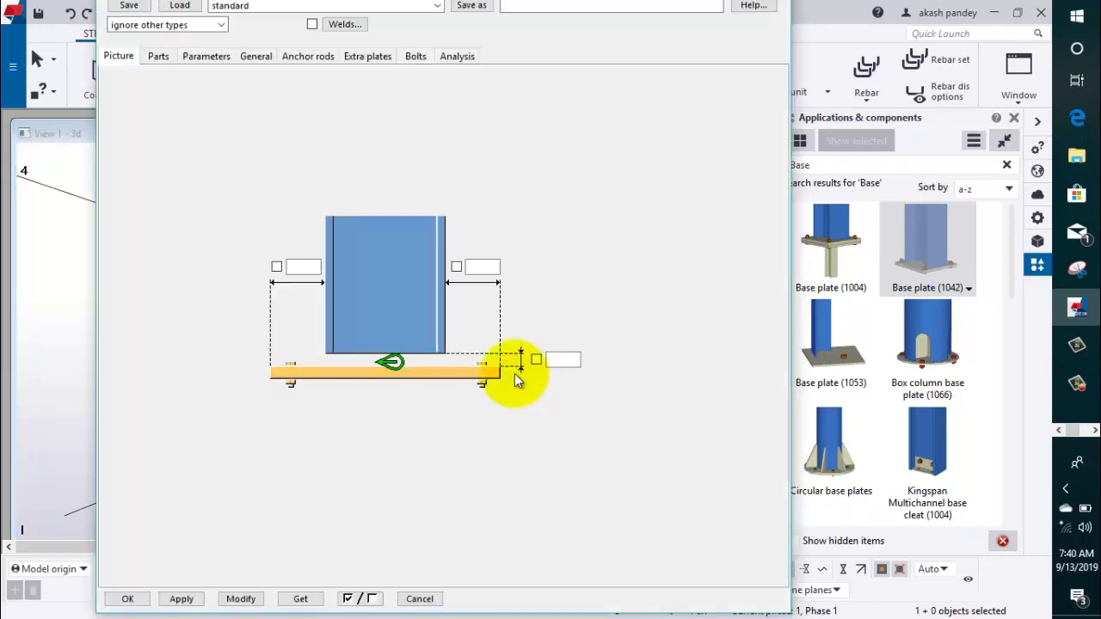
Step: Review the base plate dialog's plate, parameters, general, anchor rod and extra plate settings
left_click(159, 57)
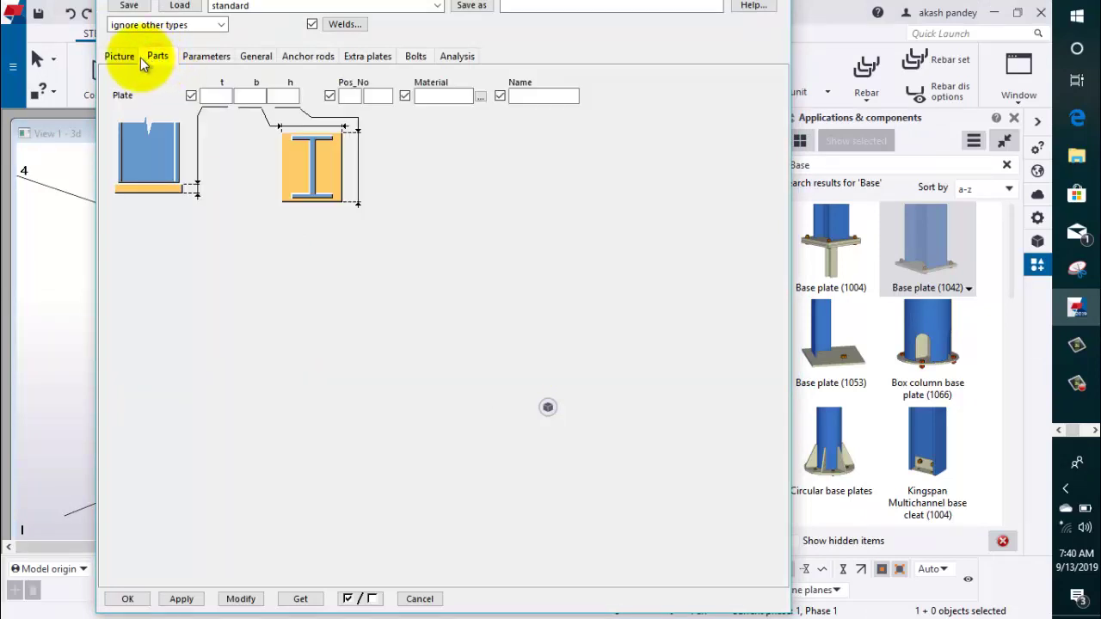
left_click(135, 58)
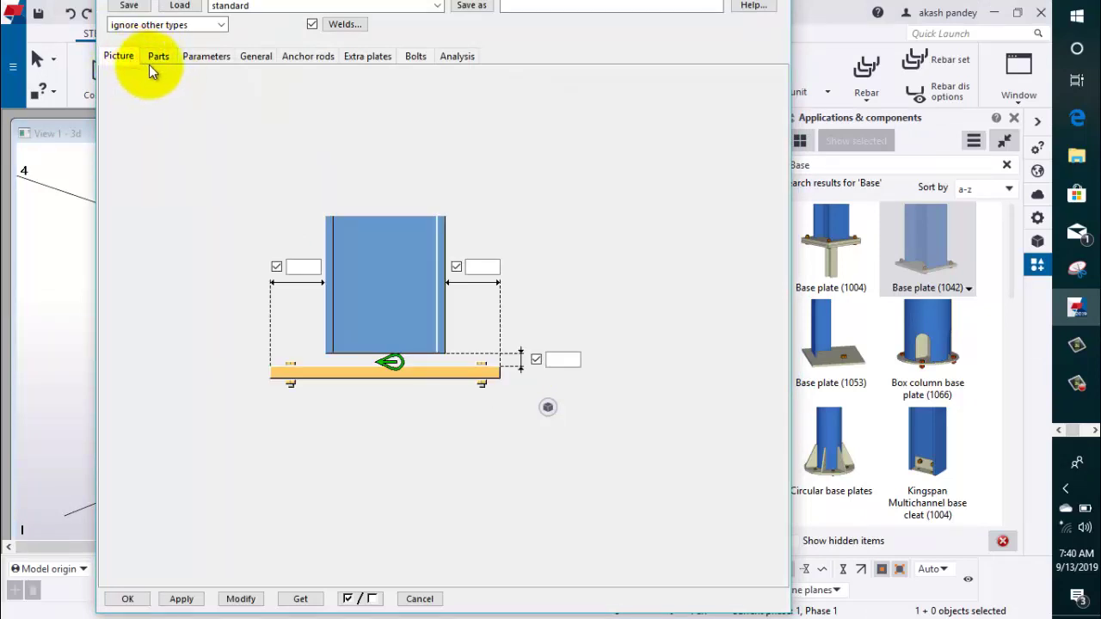
left_click(162, 60)
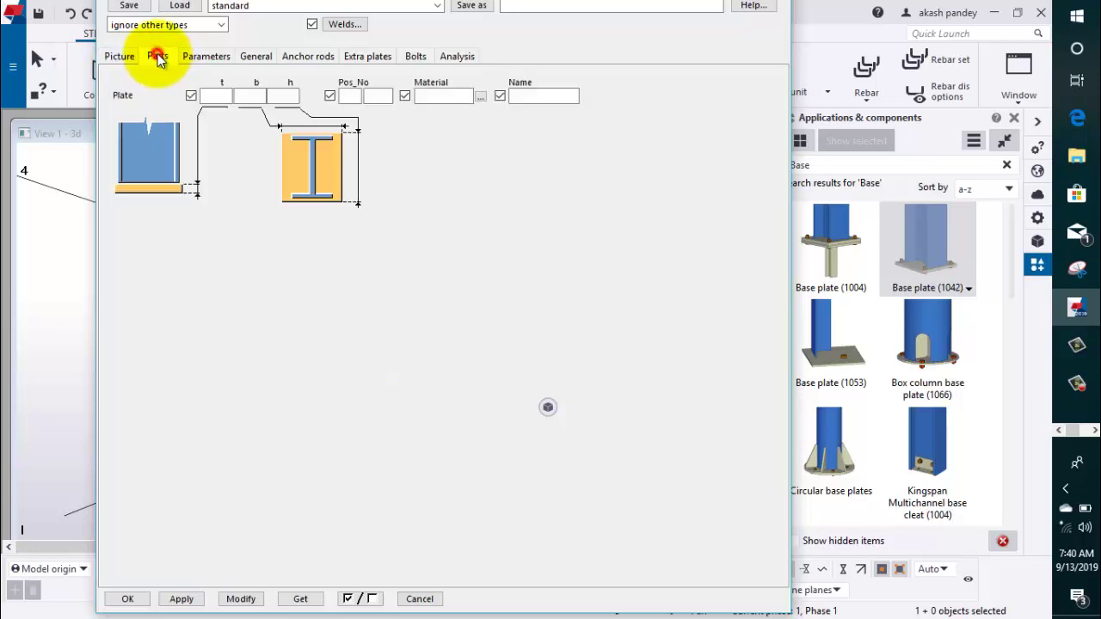
left_click(132, 59)
left_click(182, 57)
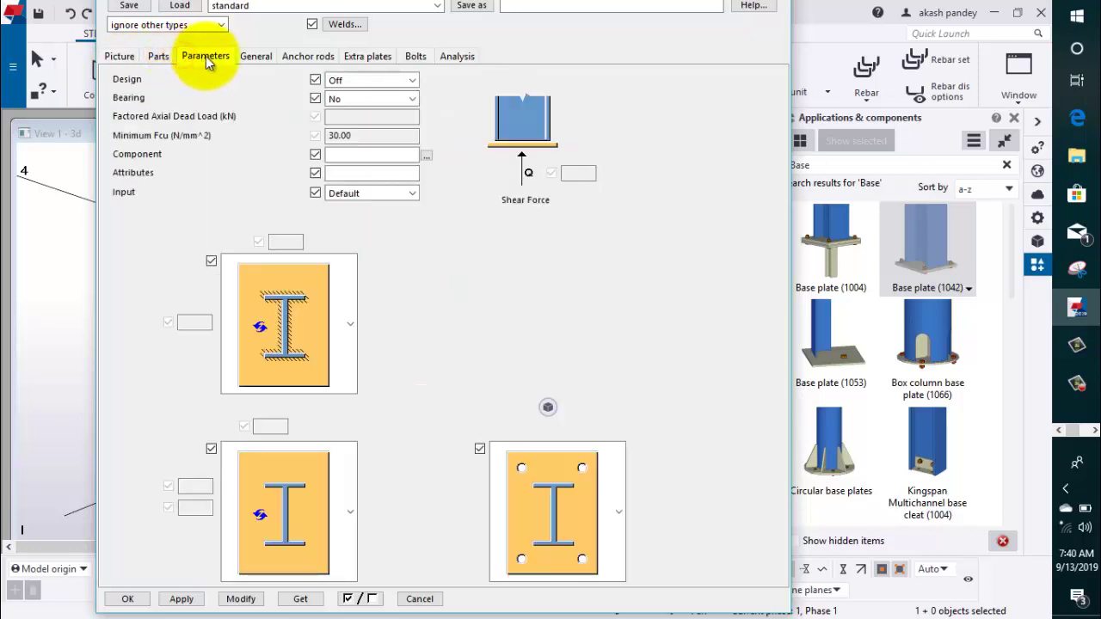
left_click(256, 56)
left_click(295, 59)
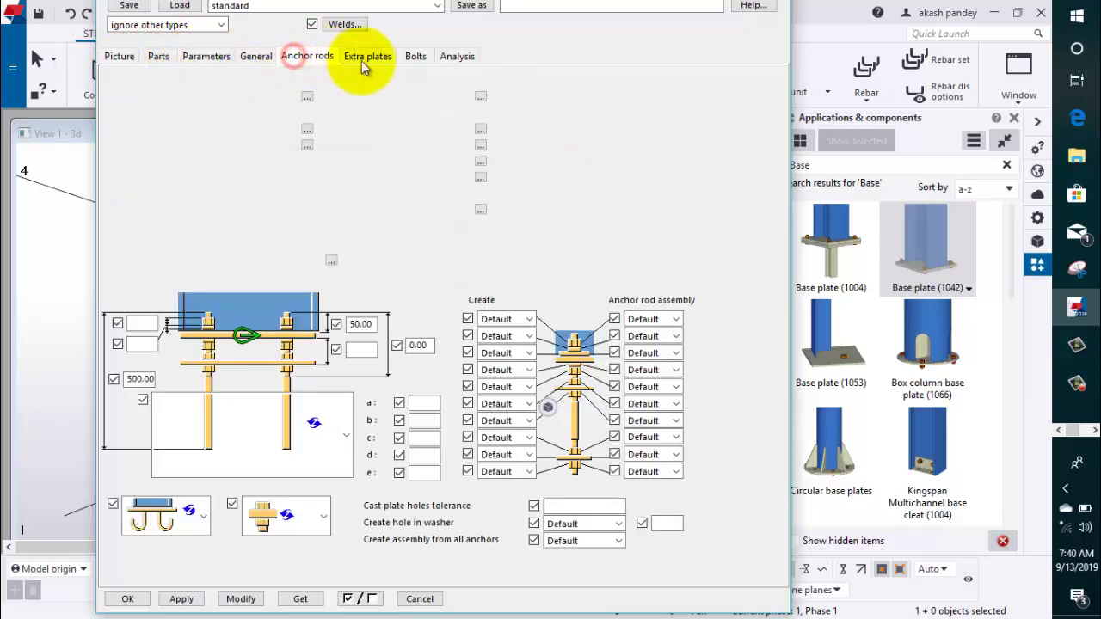
left_click(368, 60)
Step: Set the base plate bolts to size 20 with HSFG-XOX standard and apply with OK
left_click(415, 56)
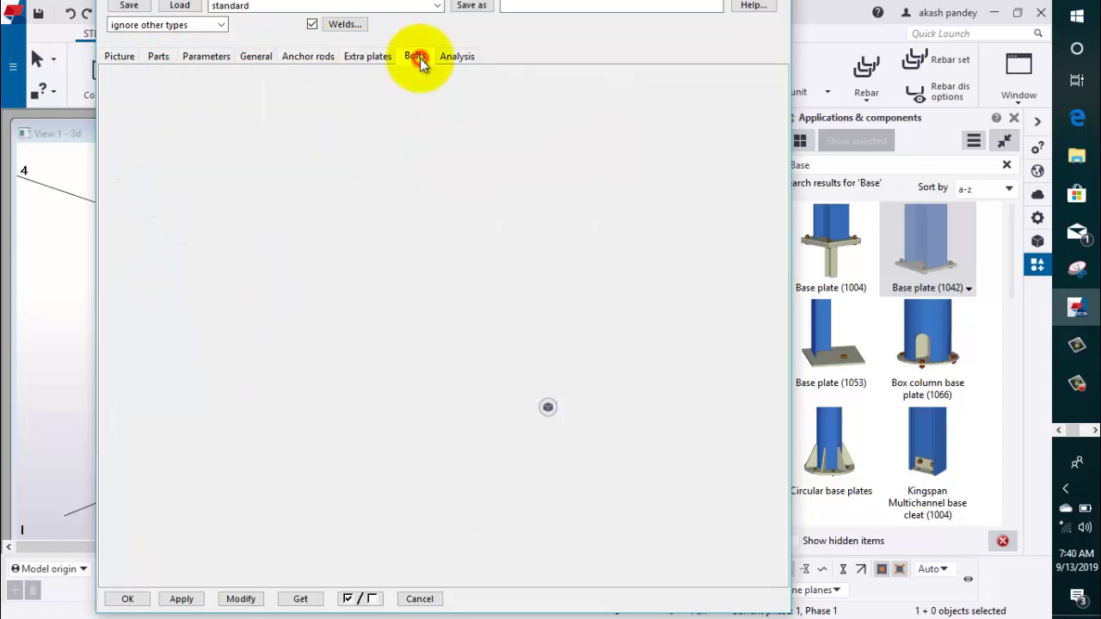
left_click(242, 83)
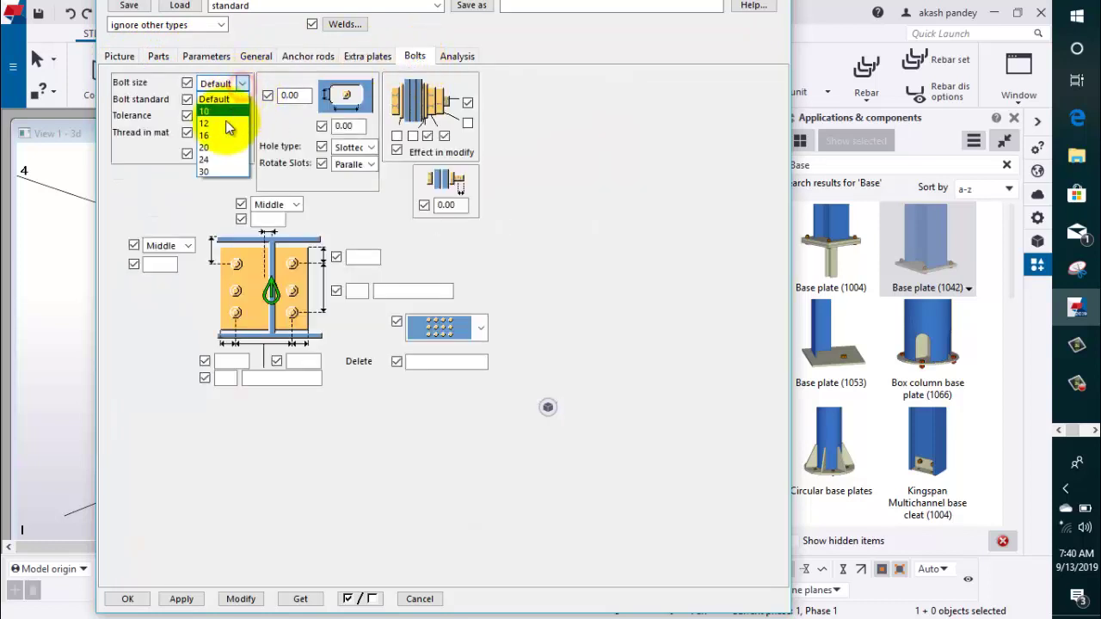
left_click(229, 148)
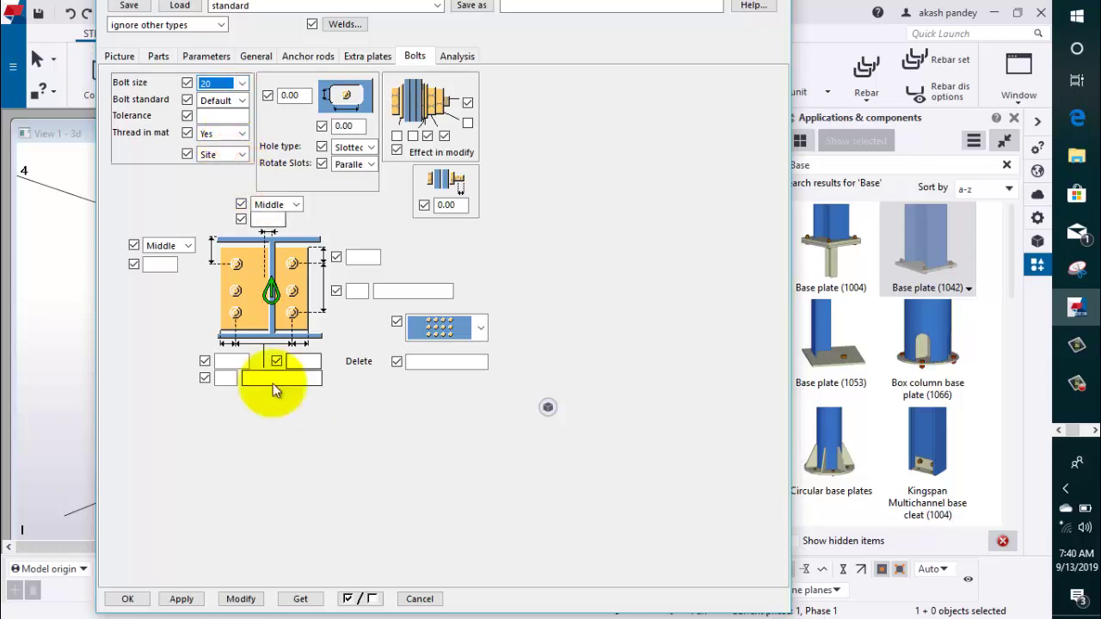
left_click(242, 100)
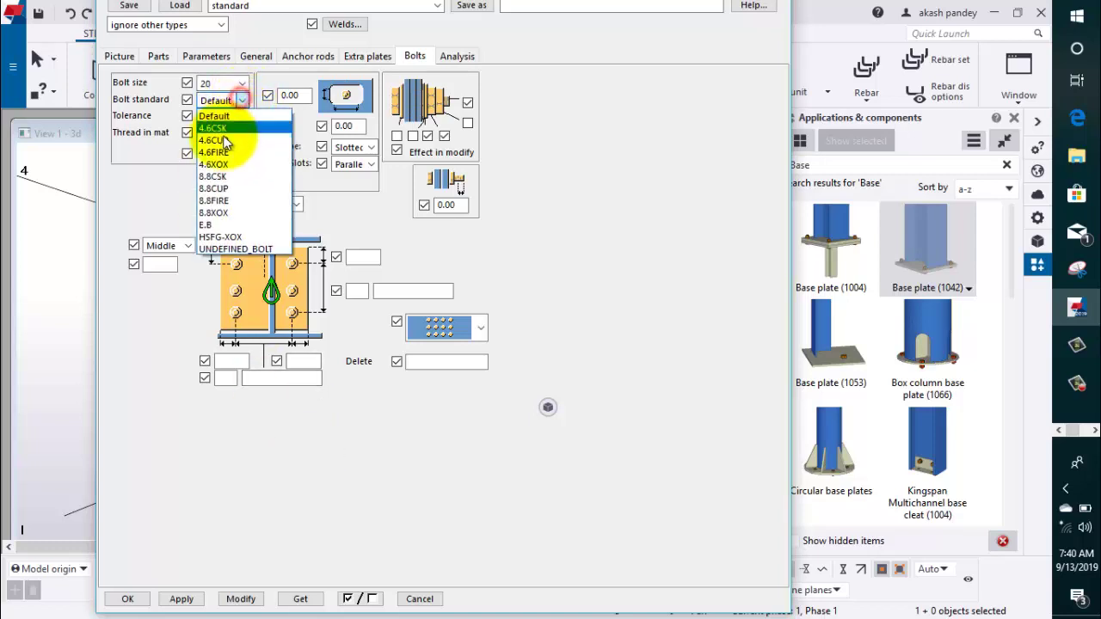
left_click(234, 239)
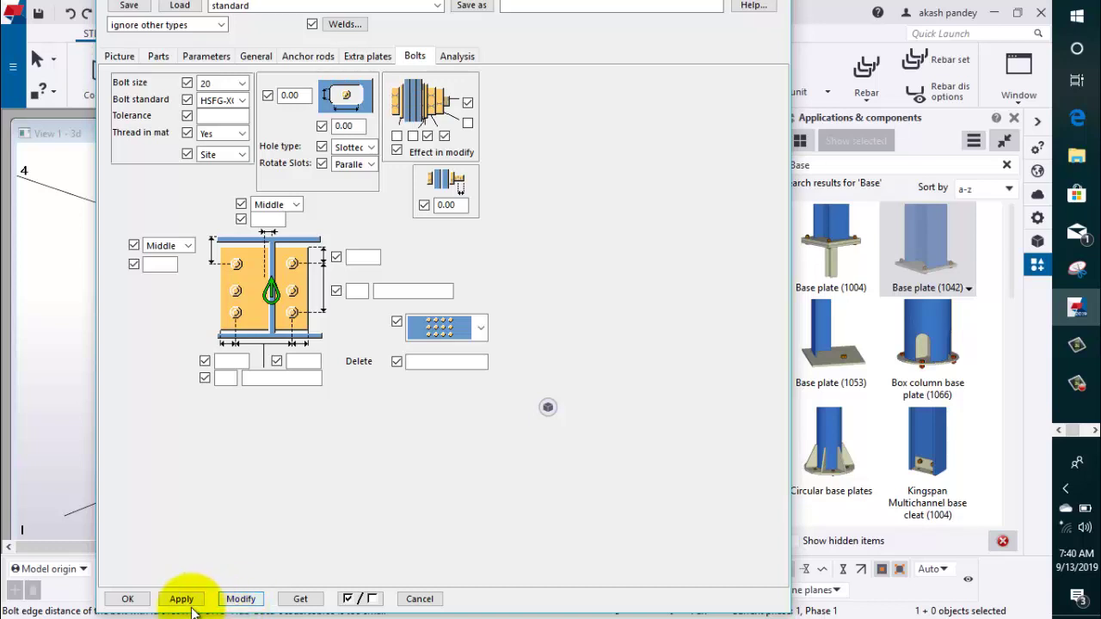
left_click(142, 607)
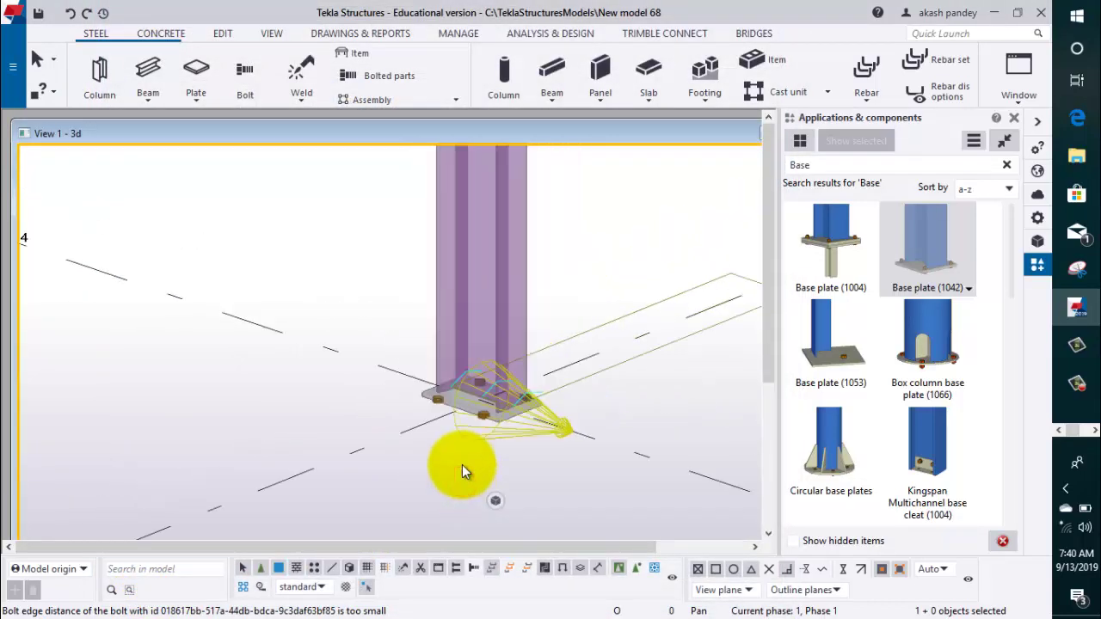
Step: Select the arched rafter, right column, left column and haunch connections — 7 objects
scroll(461, 464, "down", 2)
scroll(462, 465, "down", 2)
scroll(461, 464, "down", 2)
scroll(465, 462, "down", 2)
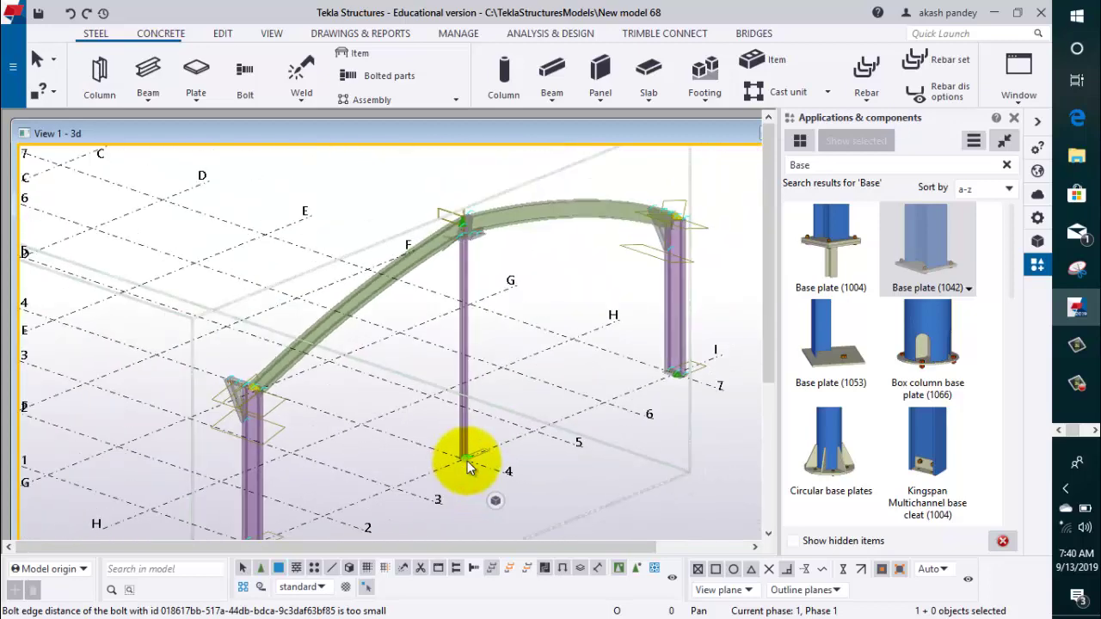
scroll(605, 297, "down", 1)
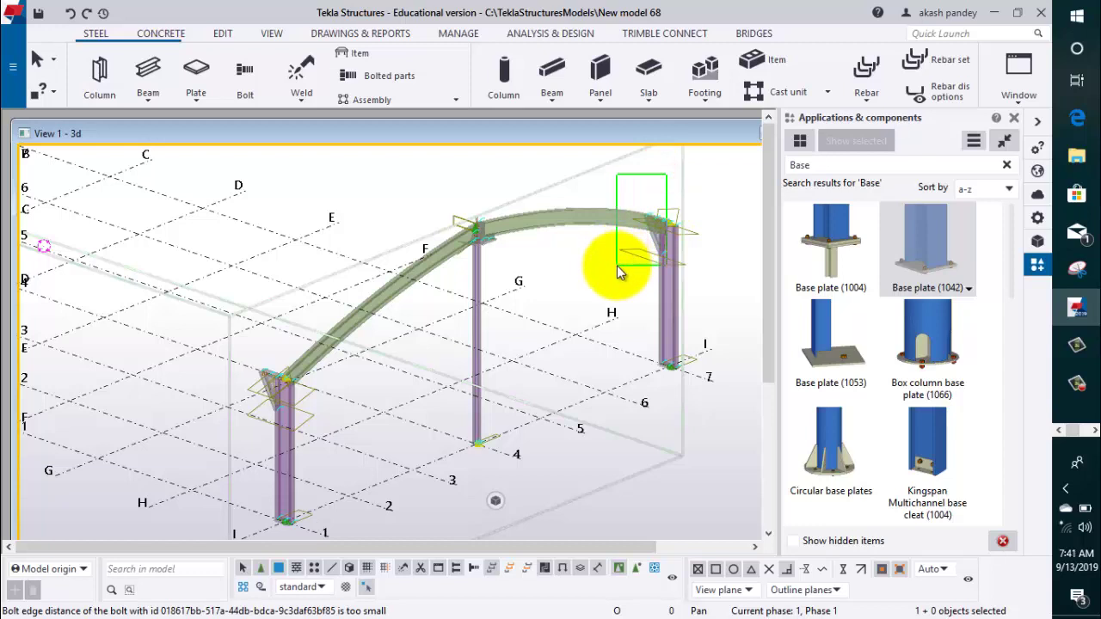
left_click_drag(619, 269, 618, 269)
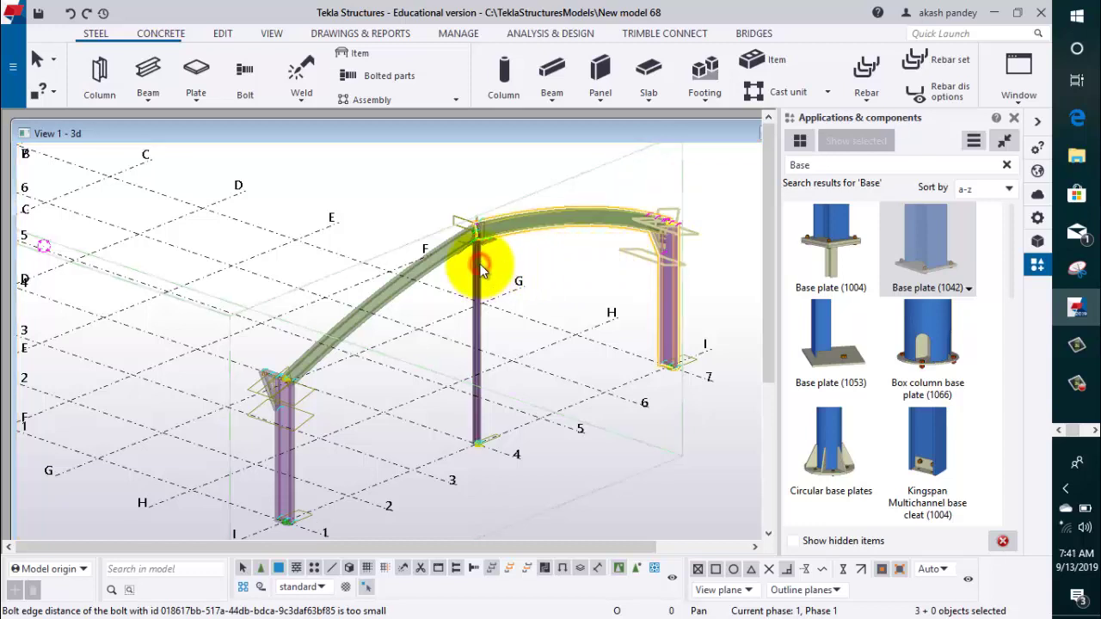
left_click(300, 425, "ctrl")
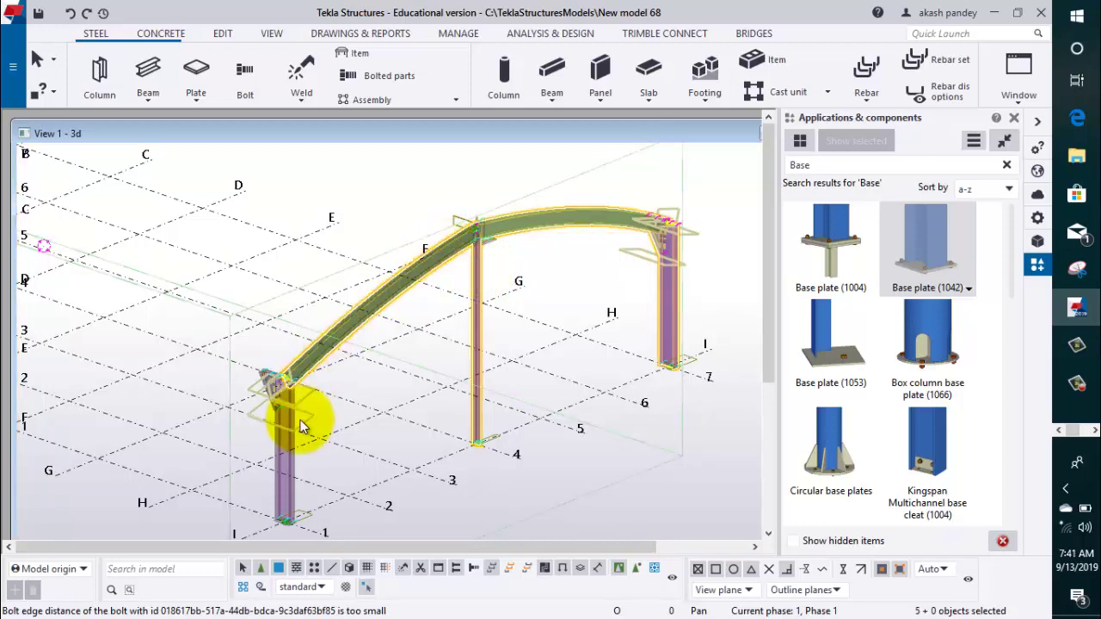
scroll(226, 466, "up", 3)
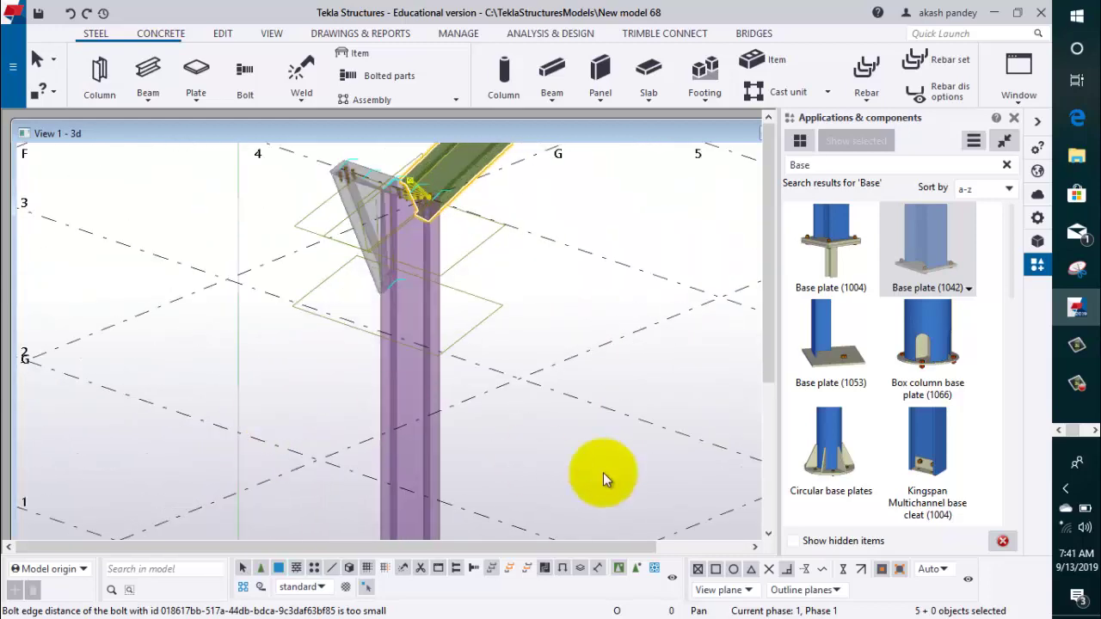
mouse_move(501, 287)
left_mouse_down()
mouse_move(348, 262)
mouse_move(355, 271)
left_mouse_up()
scroll(432, 315, "down", 2)
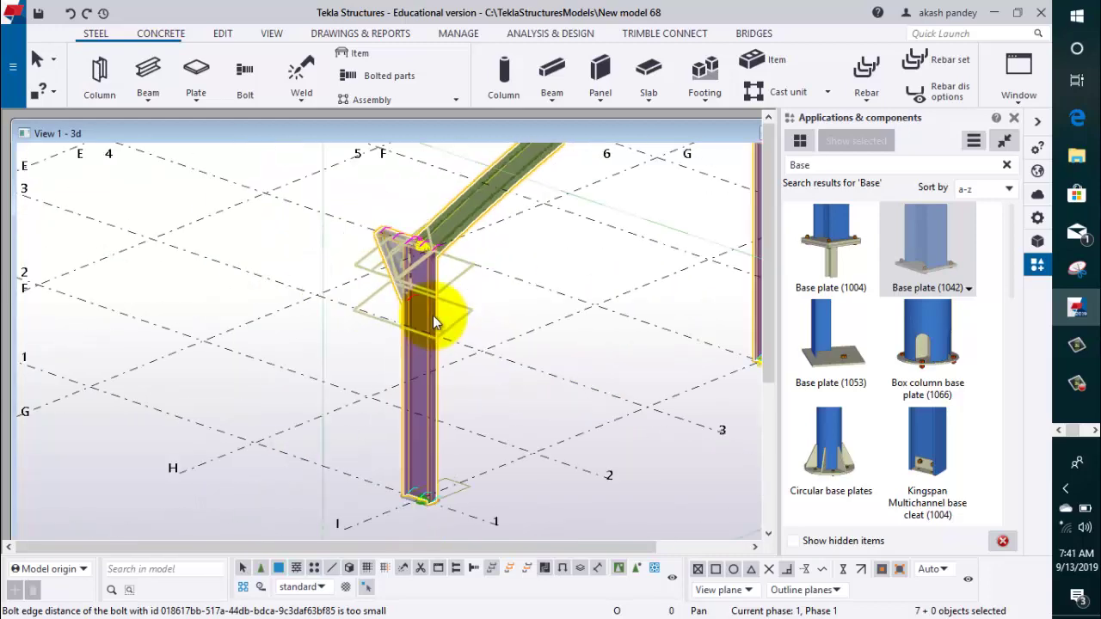
scroll(432, 314, "down", 2)
right_click(508, 176)
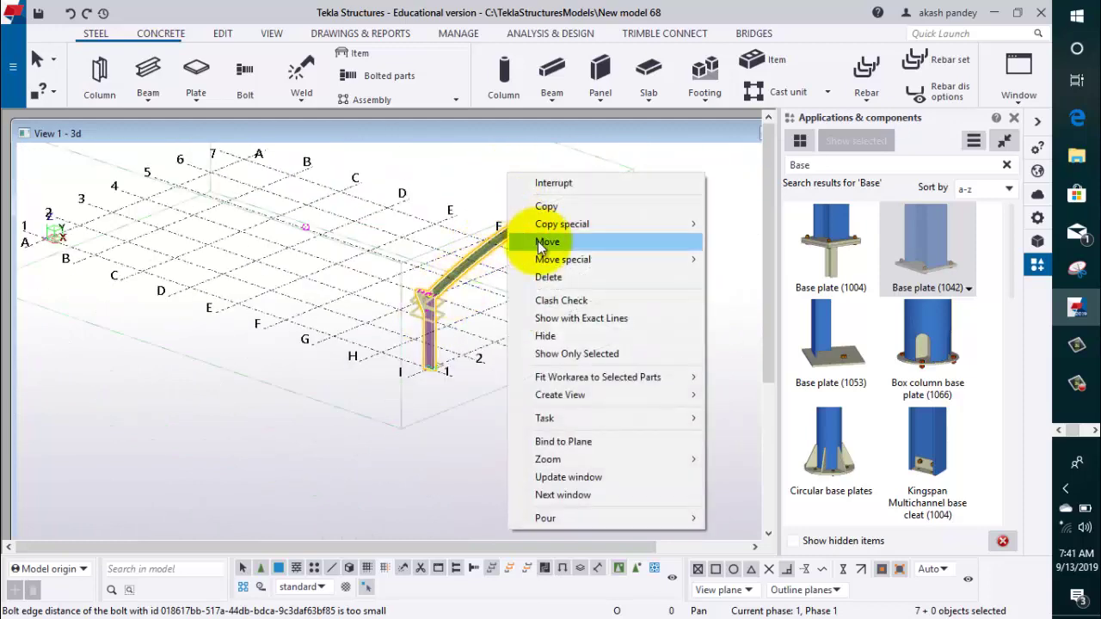
mouse_move(561, 224)
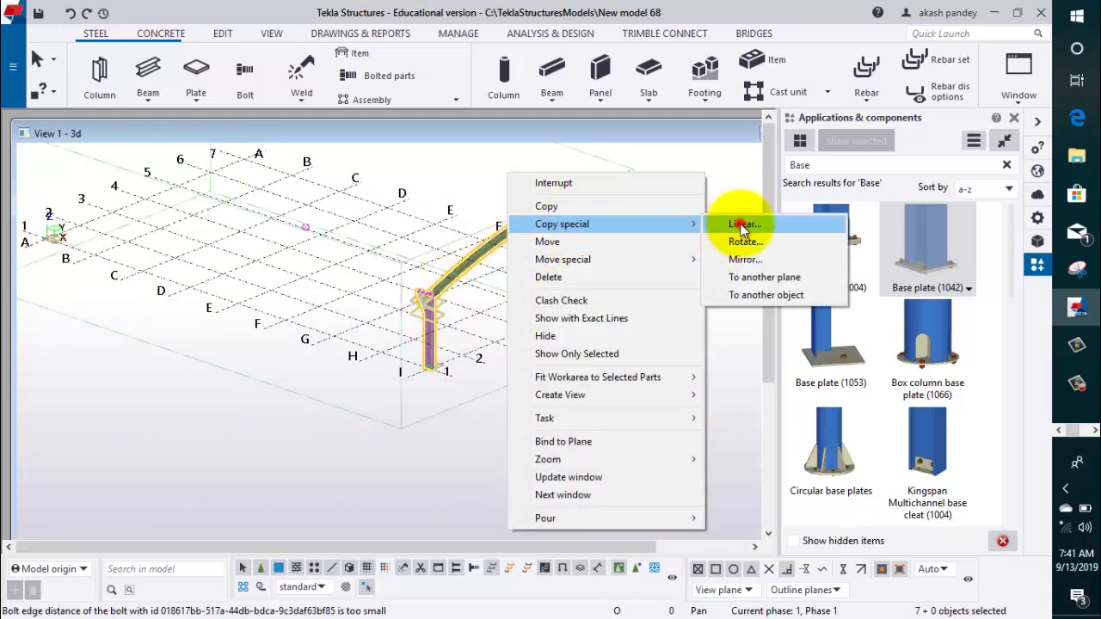
Step: Start a linear copy, picking the column base and next grid intersection for dX -4000
left_click(740, 227)
middle_click_drag(528, 376, 580, 491)
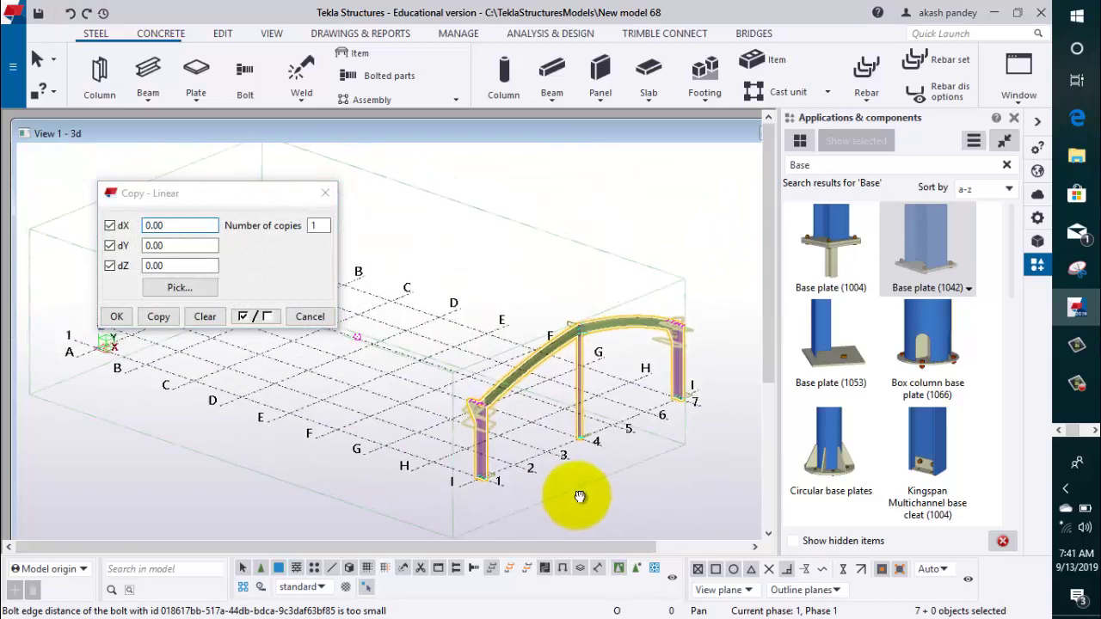
left_click(427, 487)
scroll(505, 498, "up", 3)
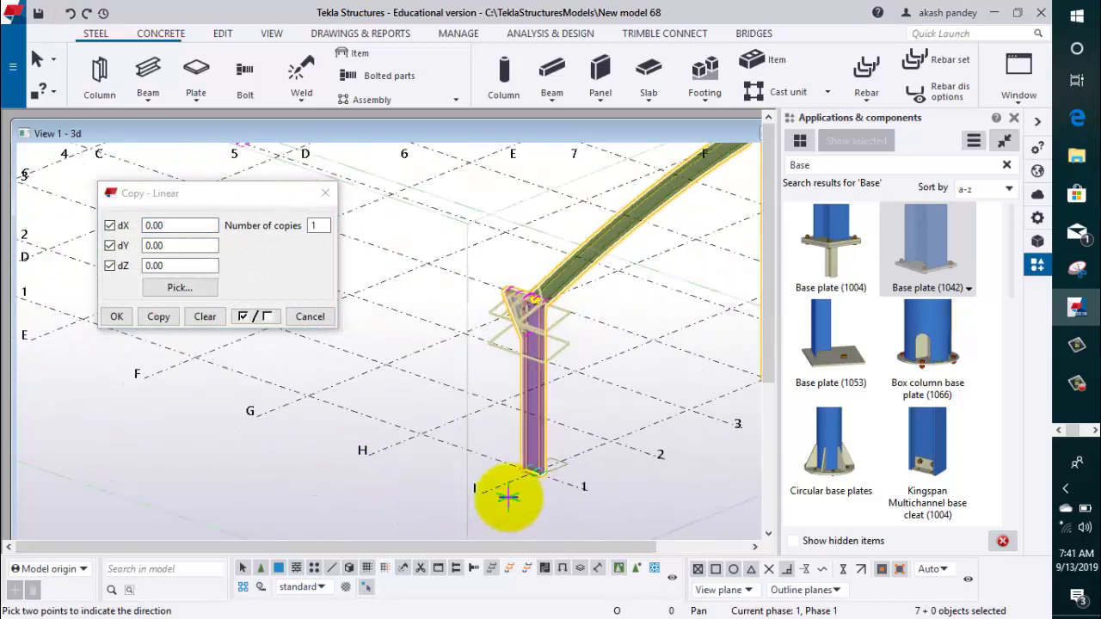
scroll(521, 492, "up", 3)
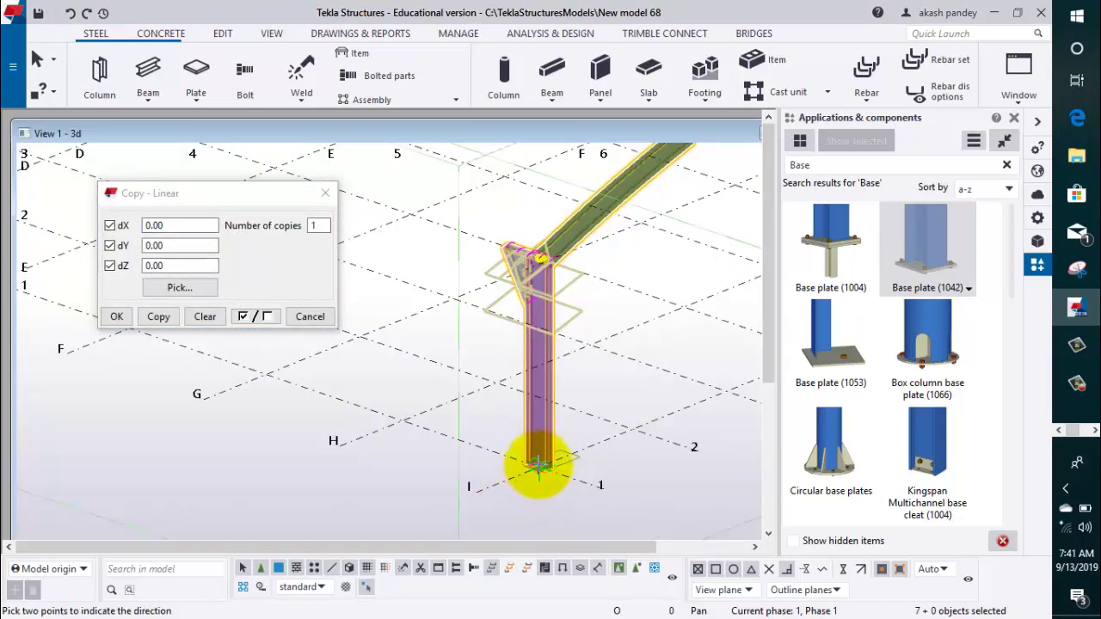
scroll(537, 465, "up", 2)
scroll(536, 465, "up", 3)
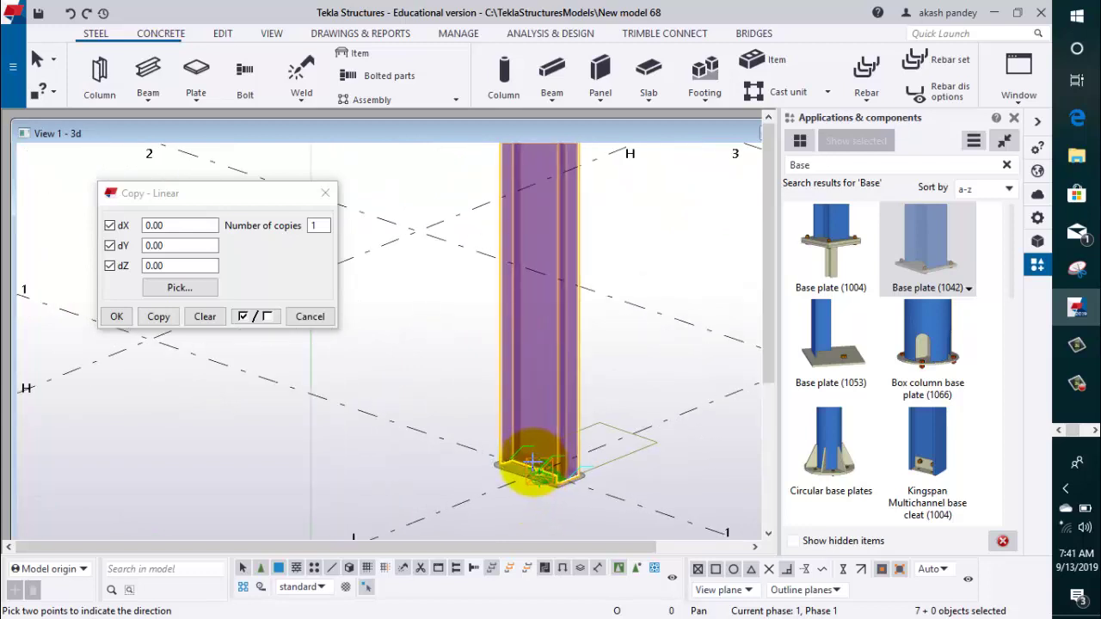
left_click(540, 475)
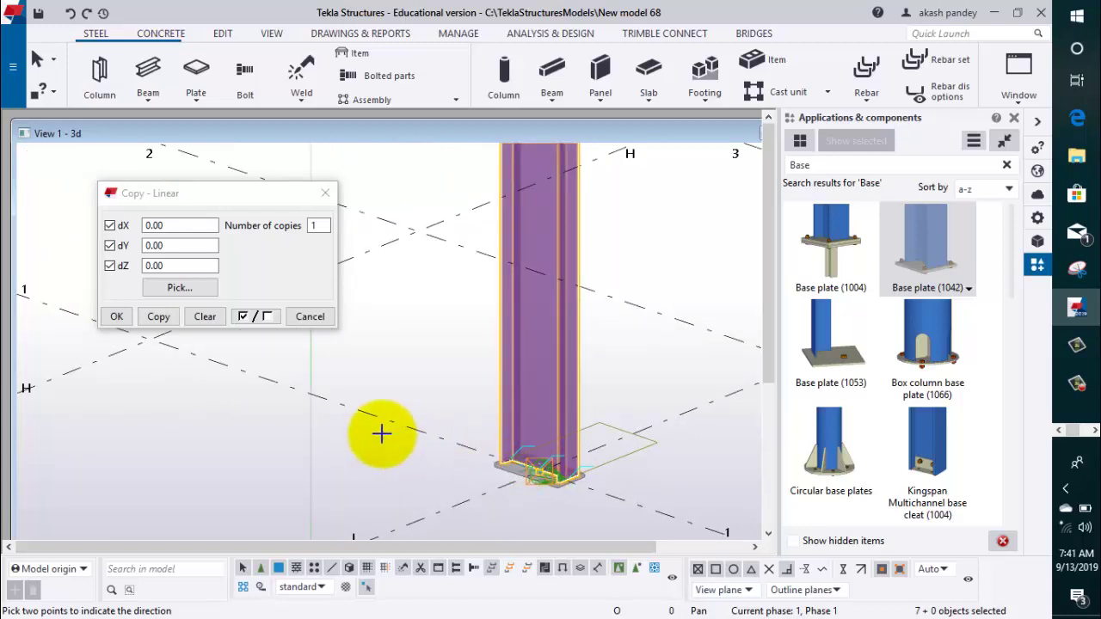
scroll(387, 499, "up", 2)
scroll(344, 473, "up", 1)
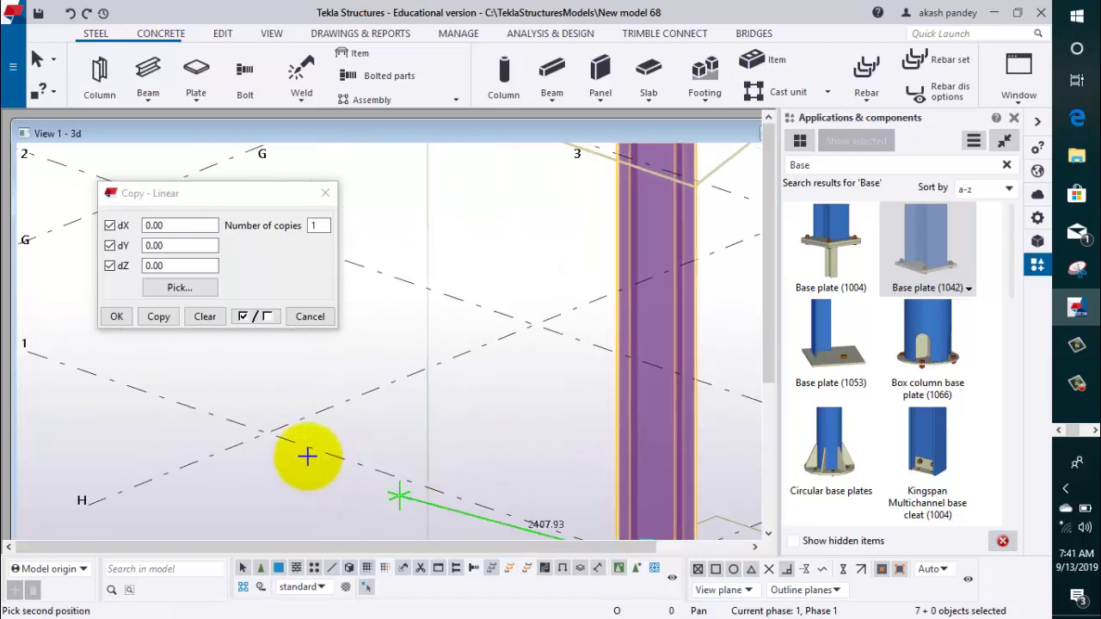
left_click(267, 433)
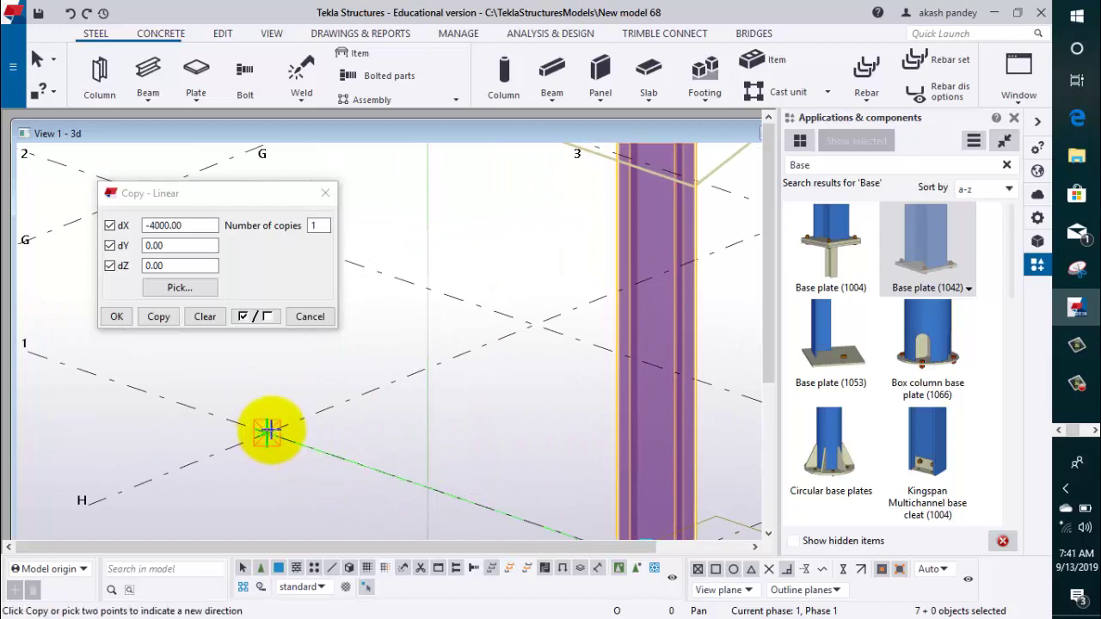
Step: Set the number of copies to 8 and copy the frame
left_click(178, 226)
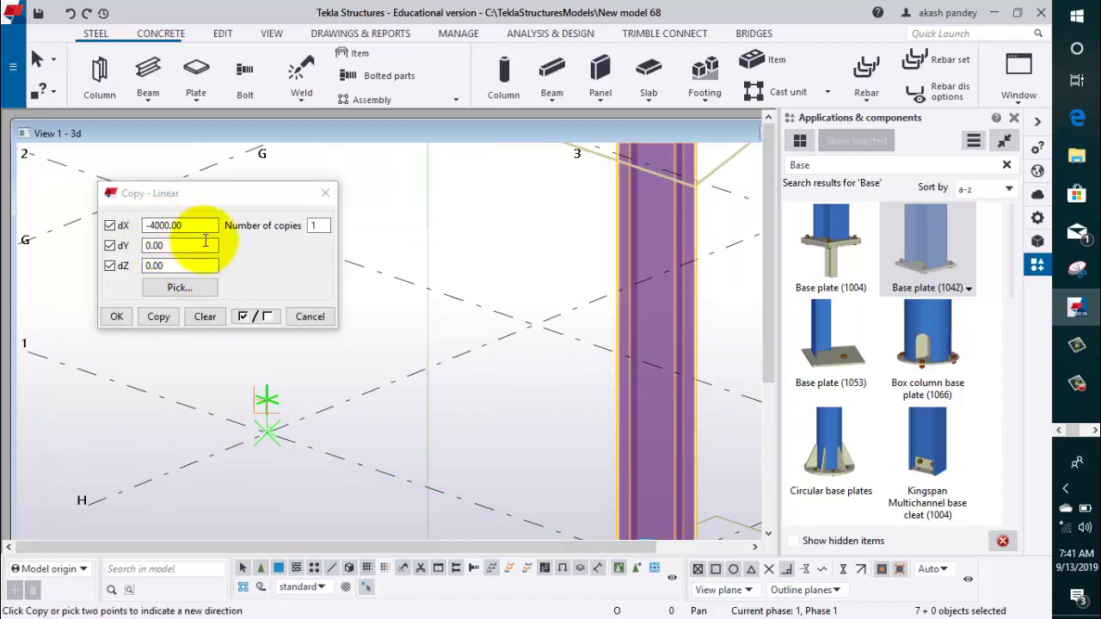
double_click(314, 225)
type("8")
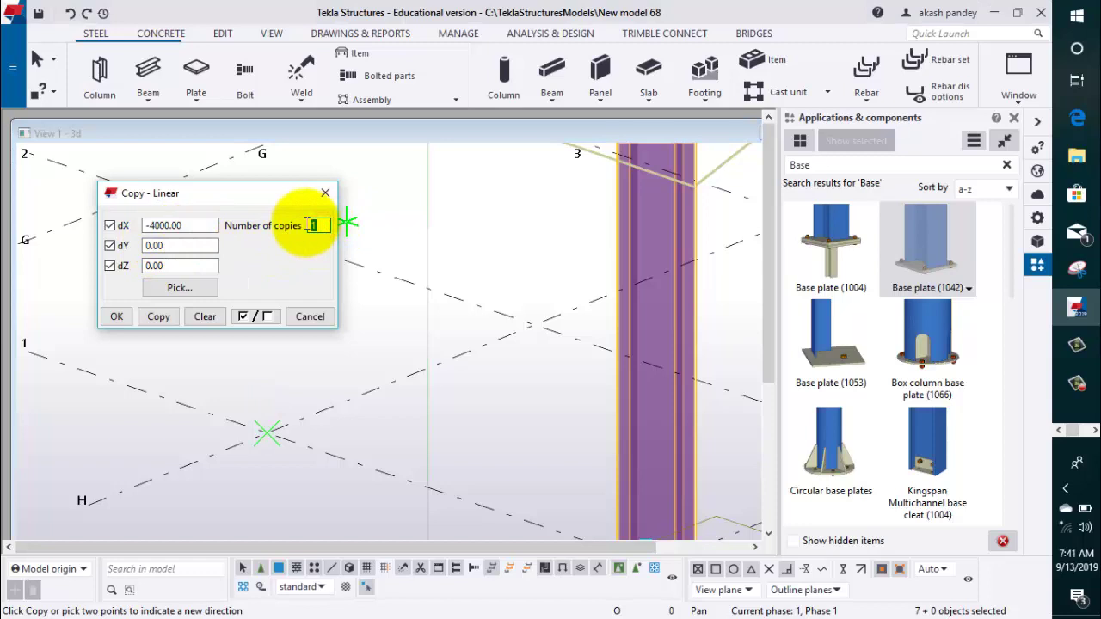
left_click(144, 316)
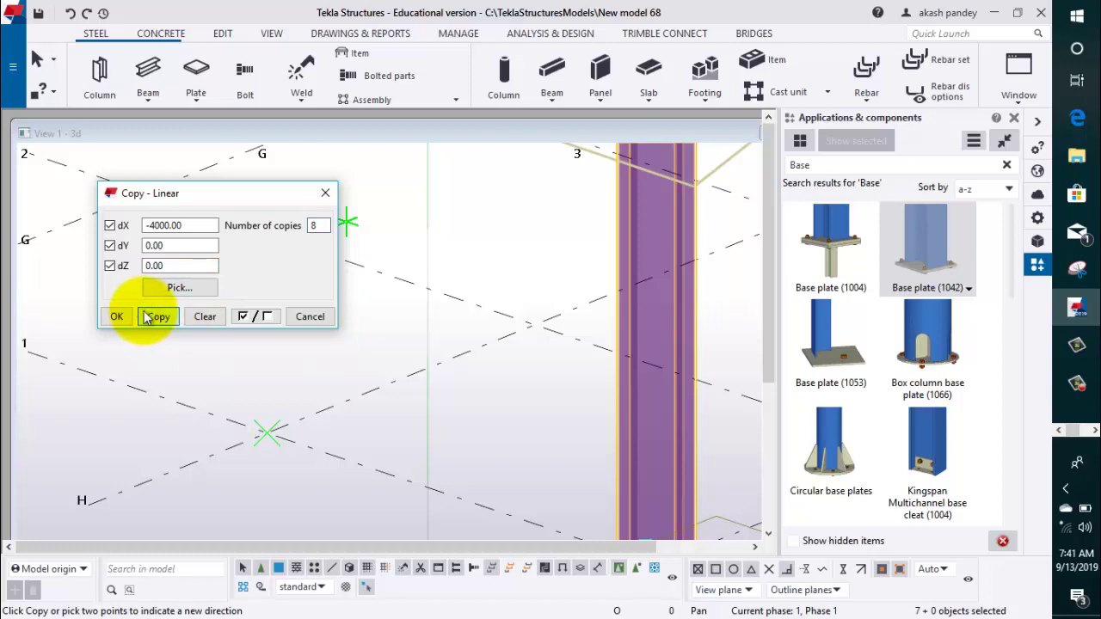
Step: Close the copy settings, review the copied frames, and interrupt the copy command
left_click(114, 315)
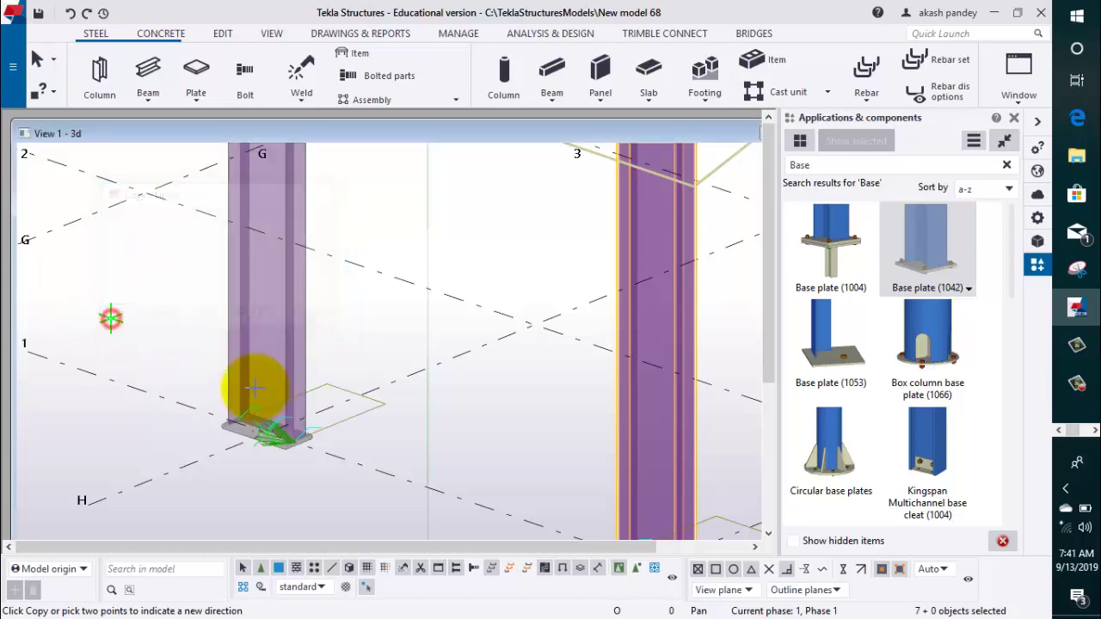
scroll(254, 388, "down", 2)
scroll(257, 396, "down", 3)
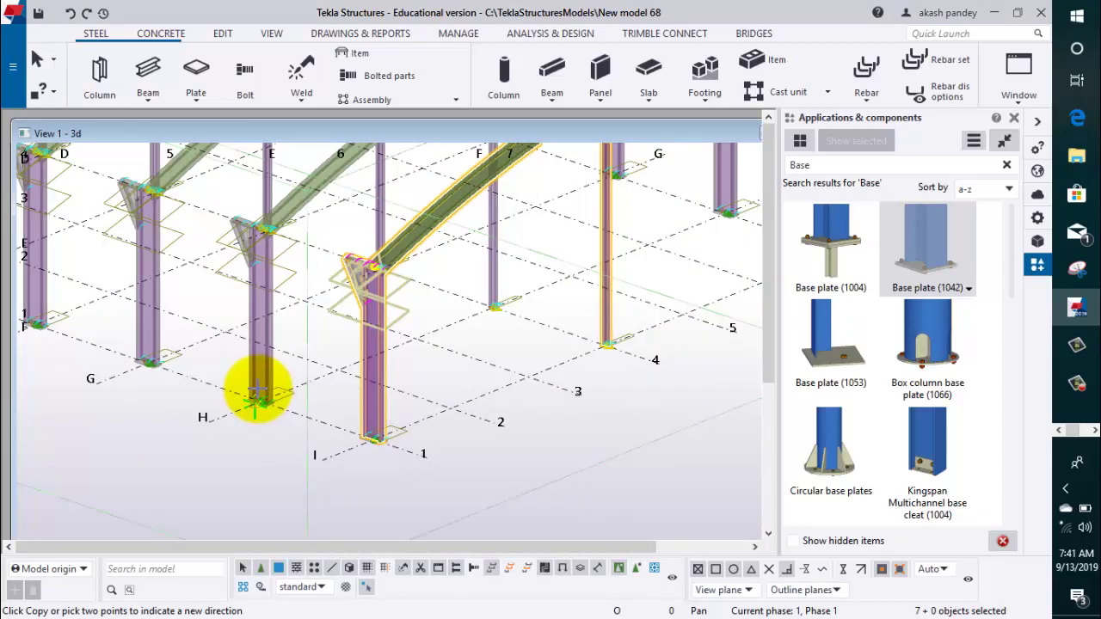
scroll(256, 395, "down", 3)
mouse_move(209, 376)
middle_mouse_down()
mouse_move(332, 422)
mouse_move(495, 540)
middle_mouse_up()
right_click(61, 197)
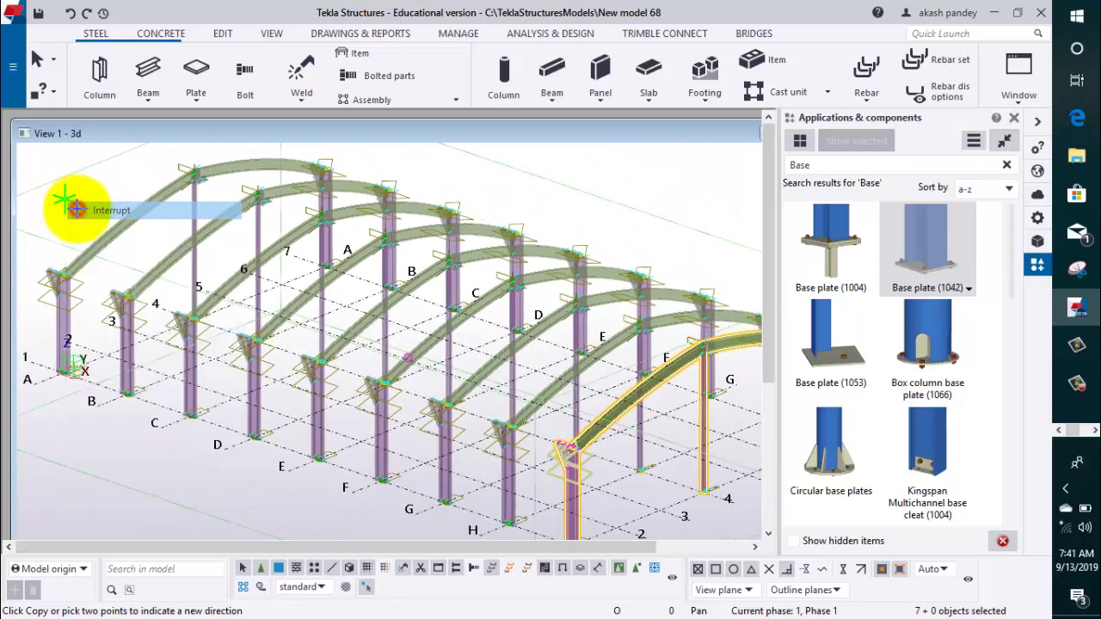
left_click(77, 209)
Step: Clear the frame part selection and redraw the 3D view
scroll(60, 353, "up", 3)
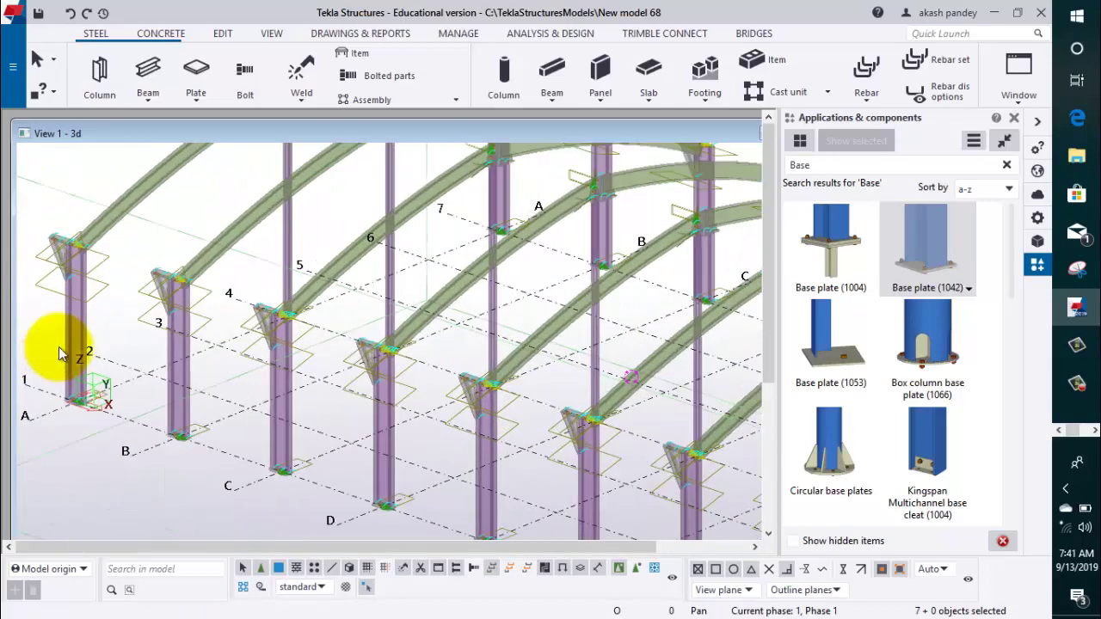
scroll(356, 344, "down", 2)
scroll(220, 338, "down", 3)
scroll(217, 338, "down", 2)
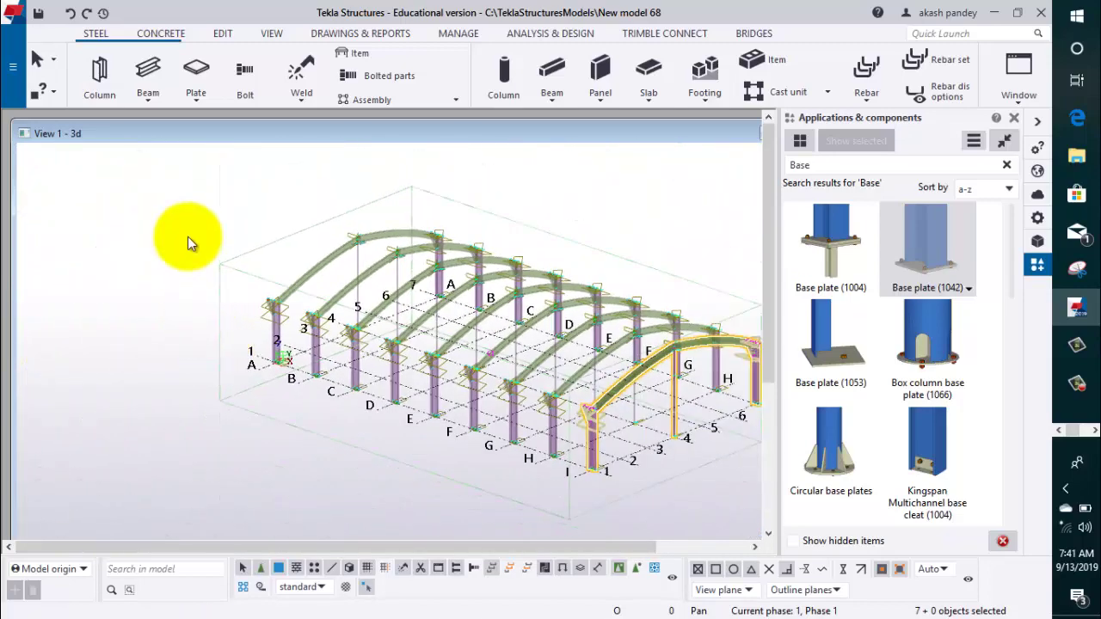
left_click_drag(191, 263, 144, 297)
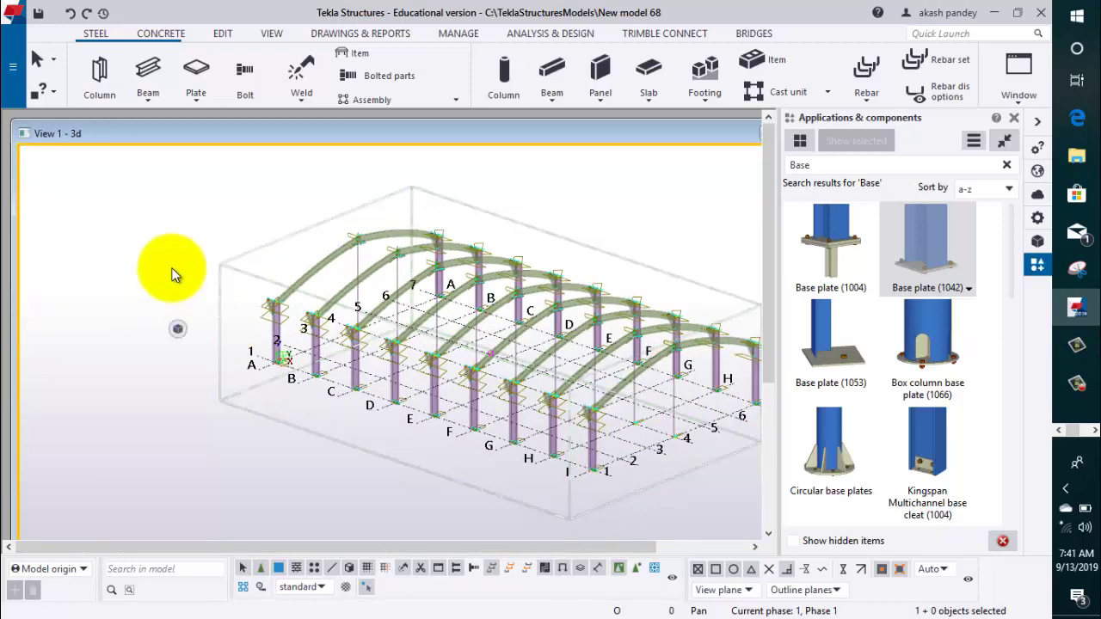
right_click(203, 275)
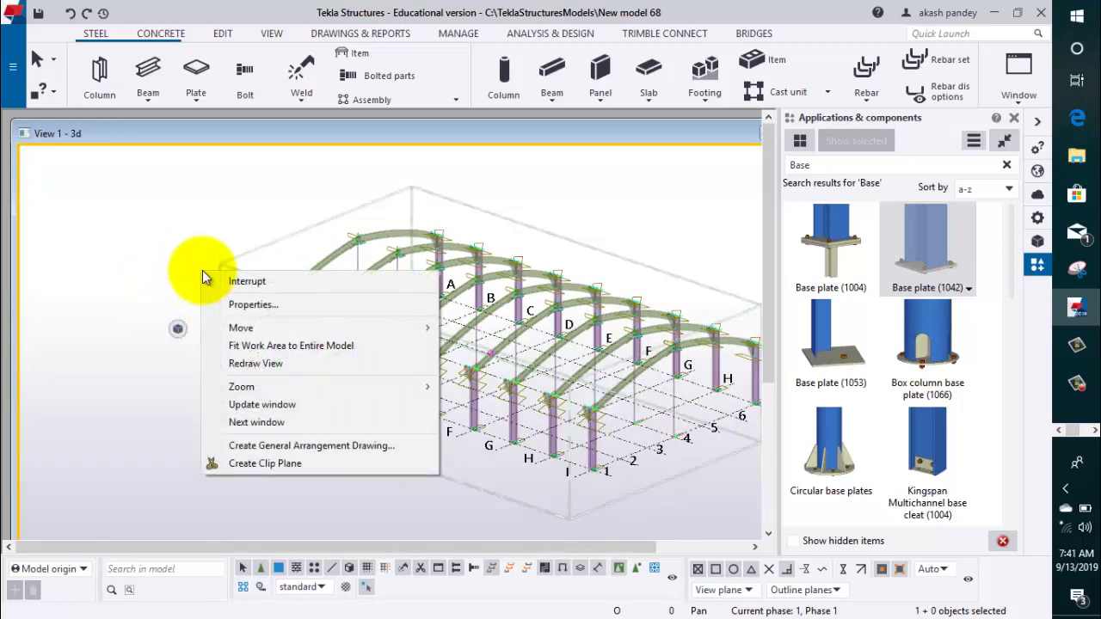
left_click(262, 365)
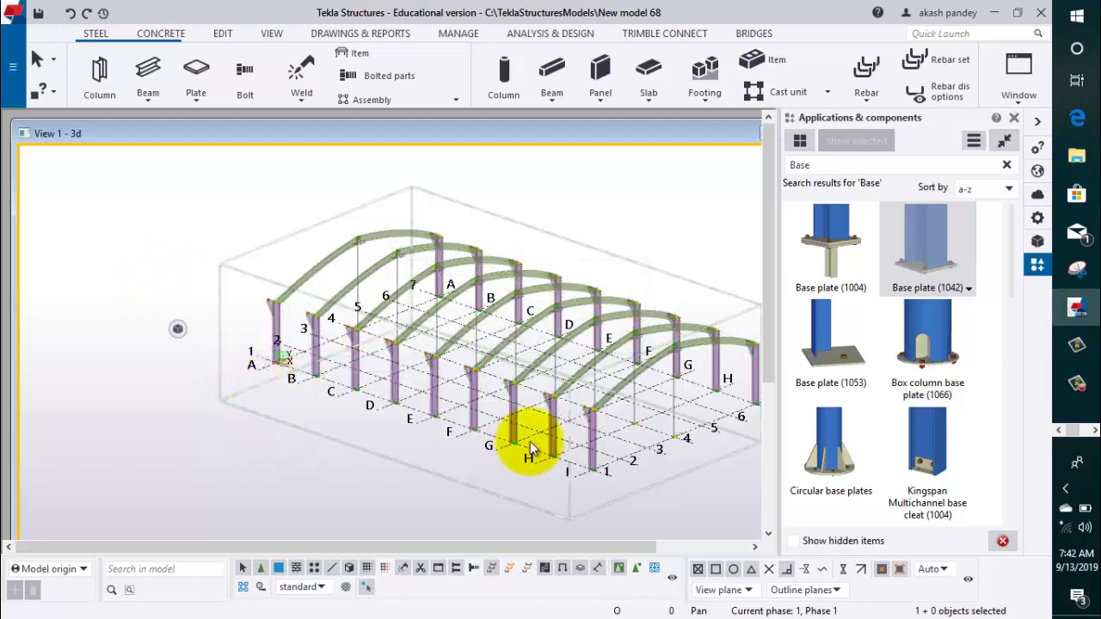
Step: Zoom and pan to inspect all nine arched frames of the shed
scroll(548, 447, "up", 3)
middle_click_drag(549, 447, 268, 456)
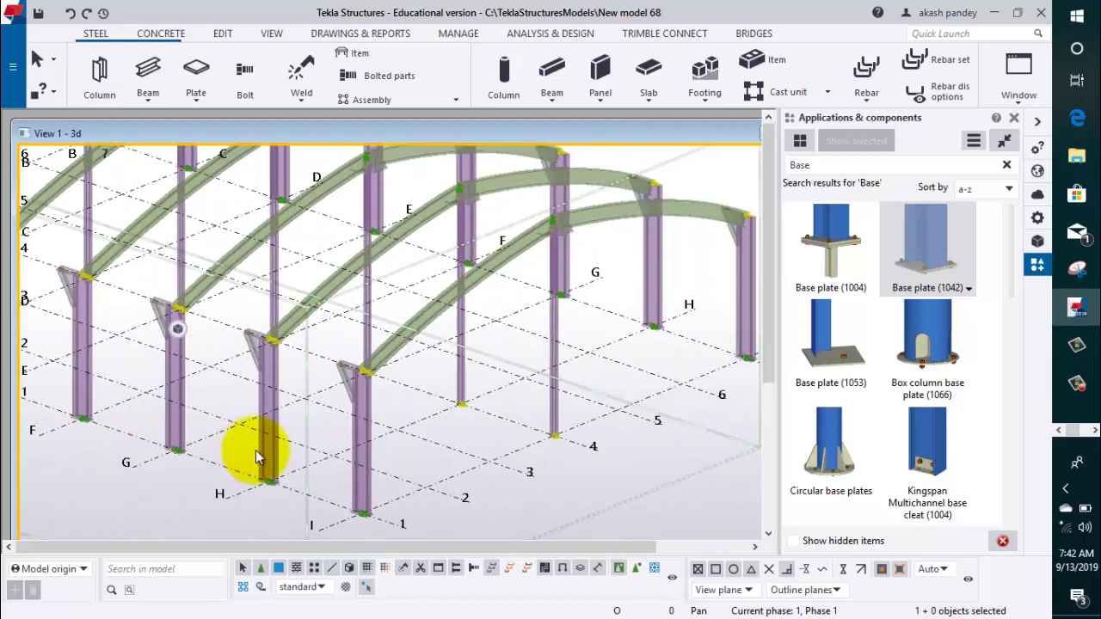
scroll(459, 290, "up", 2)
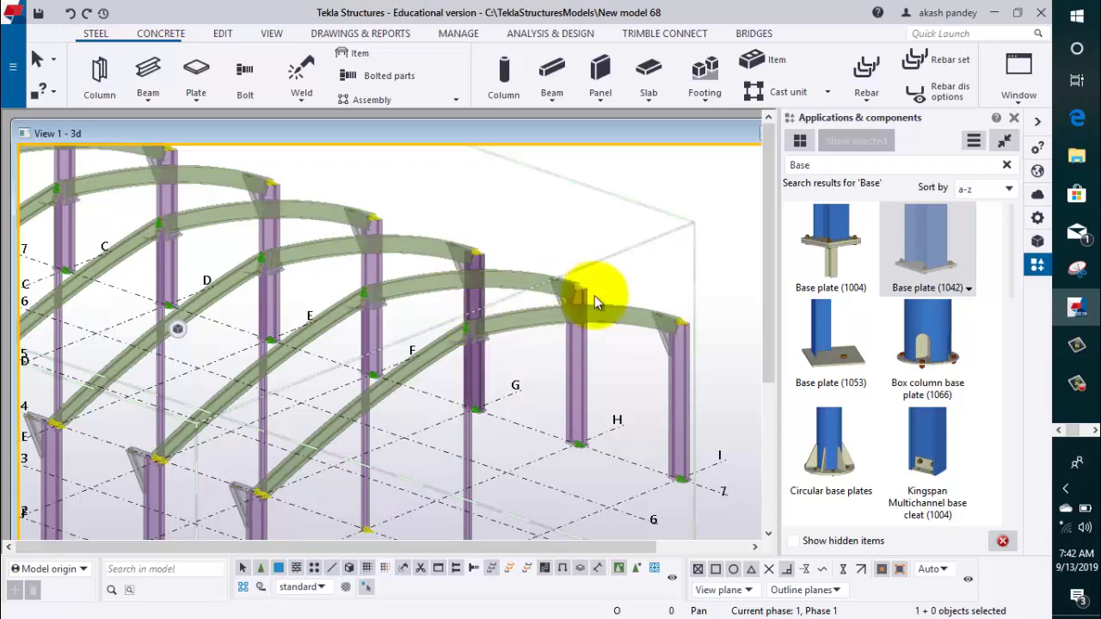
scroll(645, 307, "up", 2)
scroll(520, 286, "down", 2)
scroll(368, 332, "down", 2)
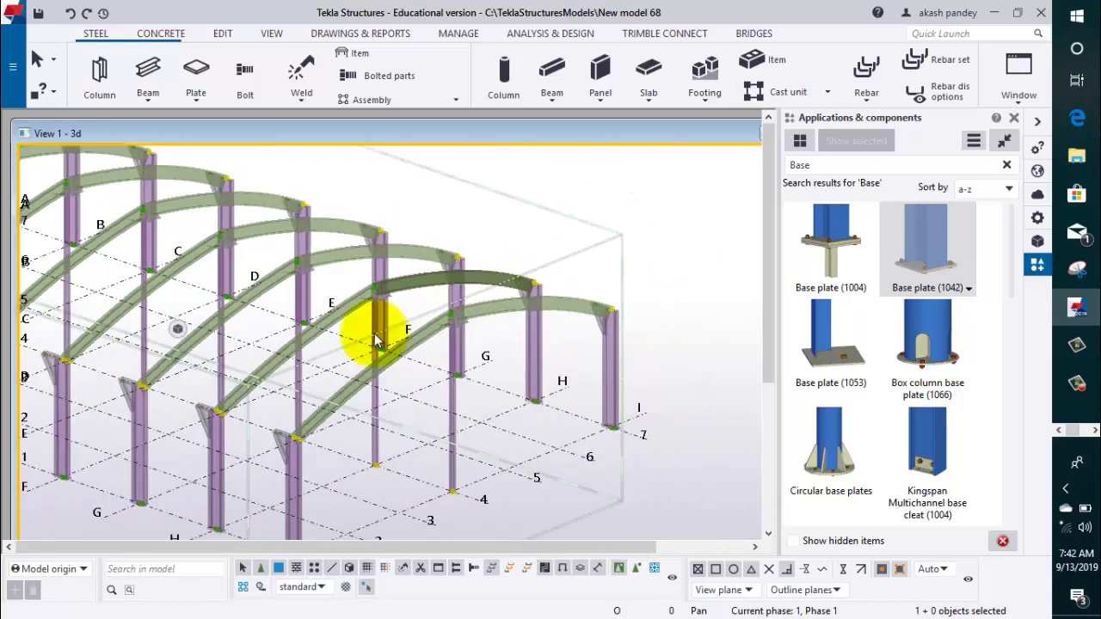
middle_click_drag(368, 331, 589, 314)
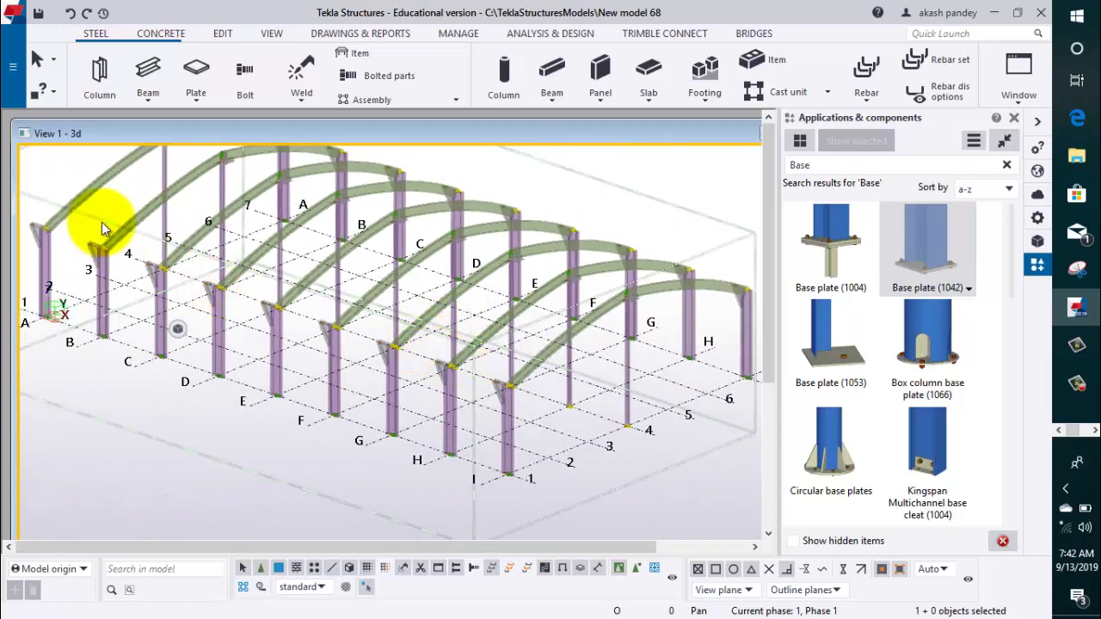